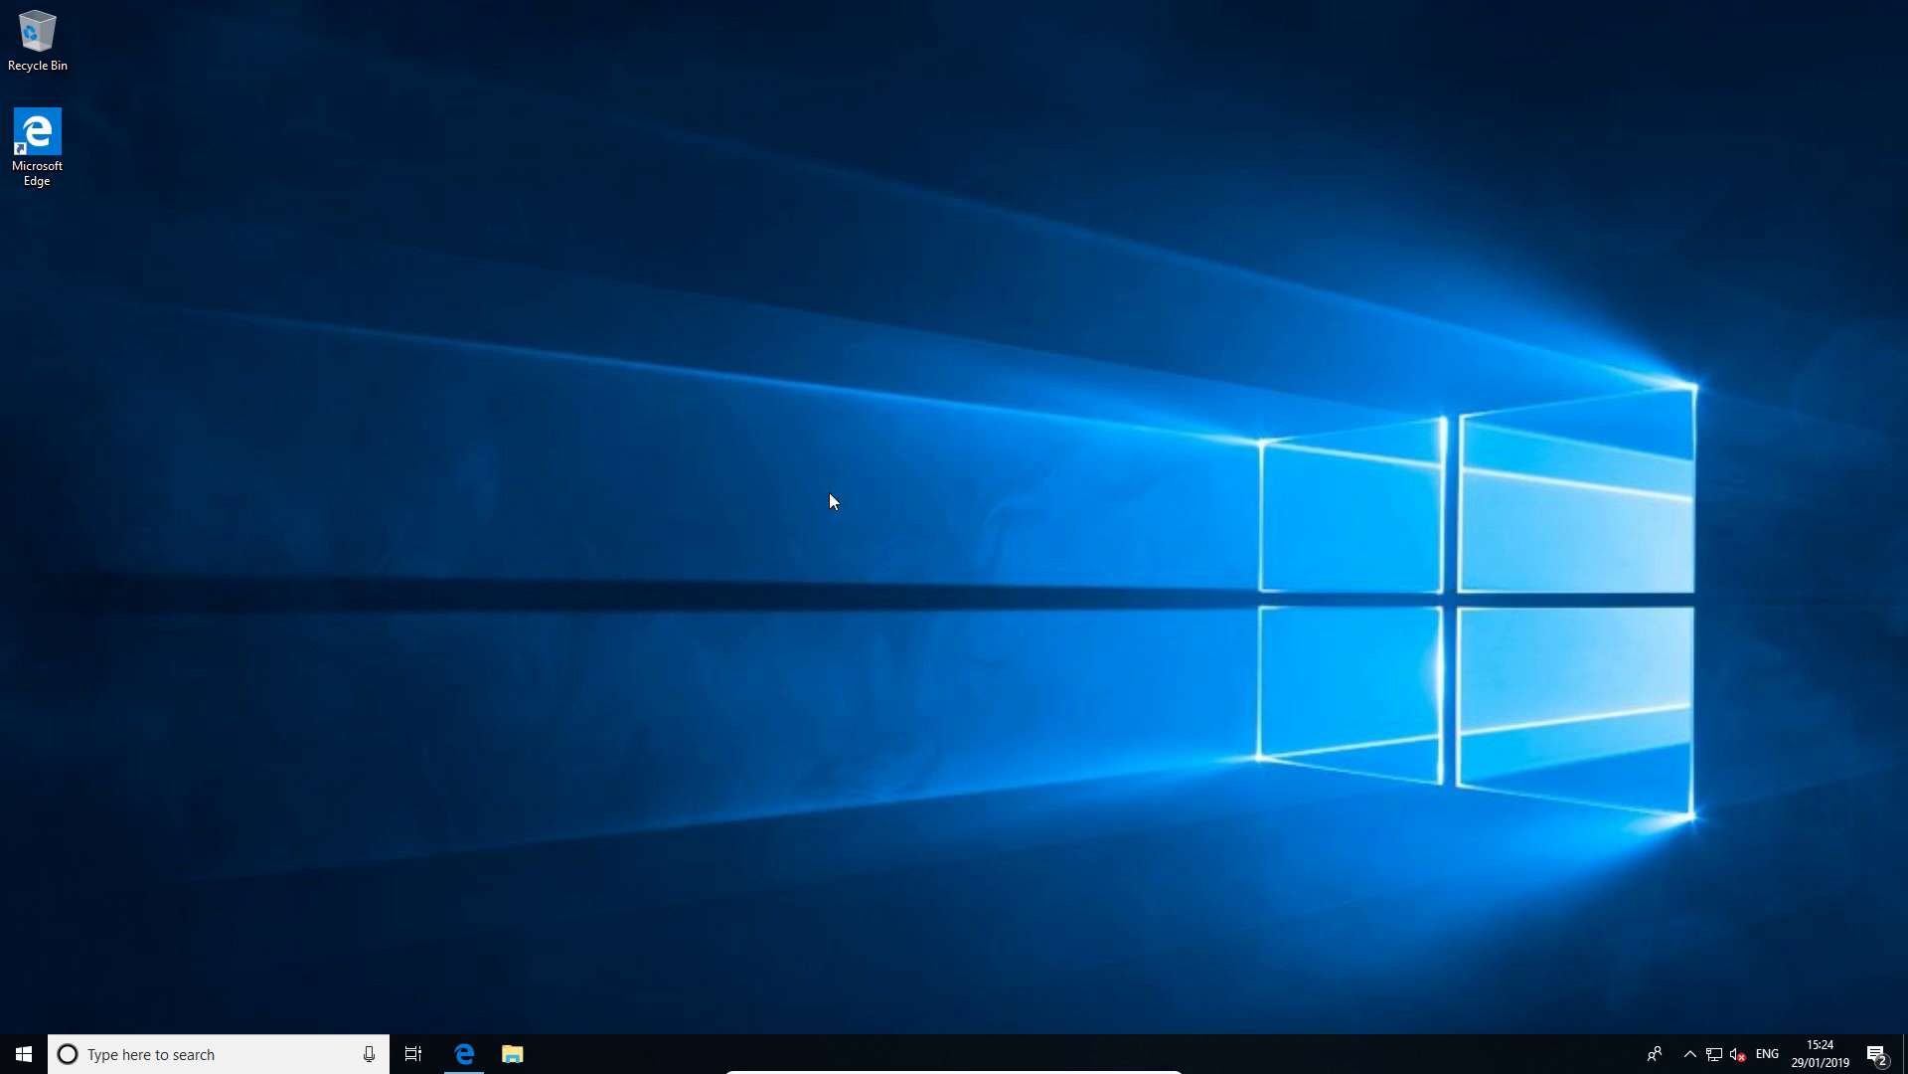
Step: Open Disk Management by running diskmgmt.msc and move its window toward the middle of the desktop
{"action": "key", "text": "super"}
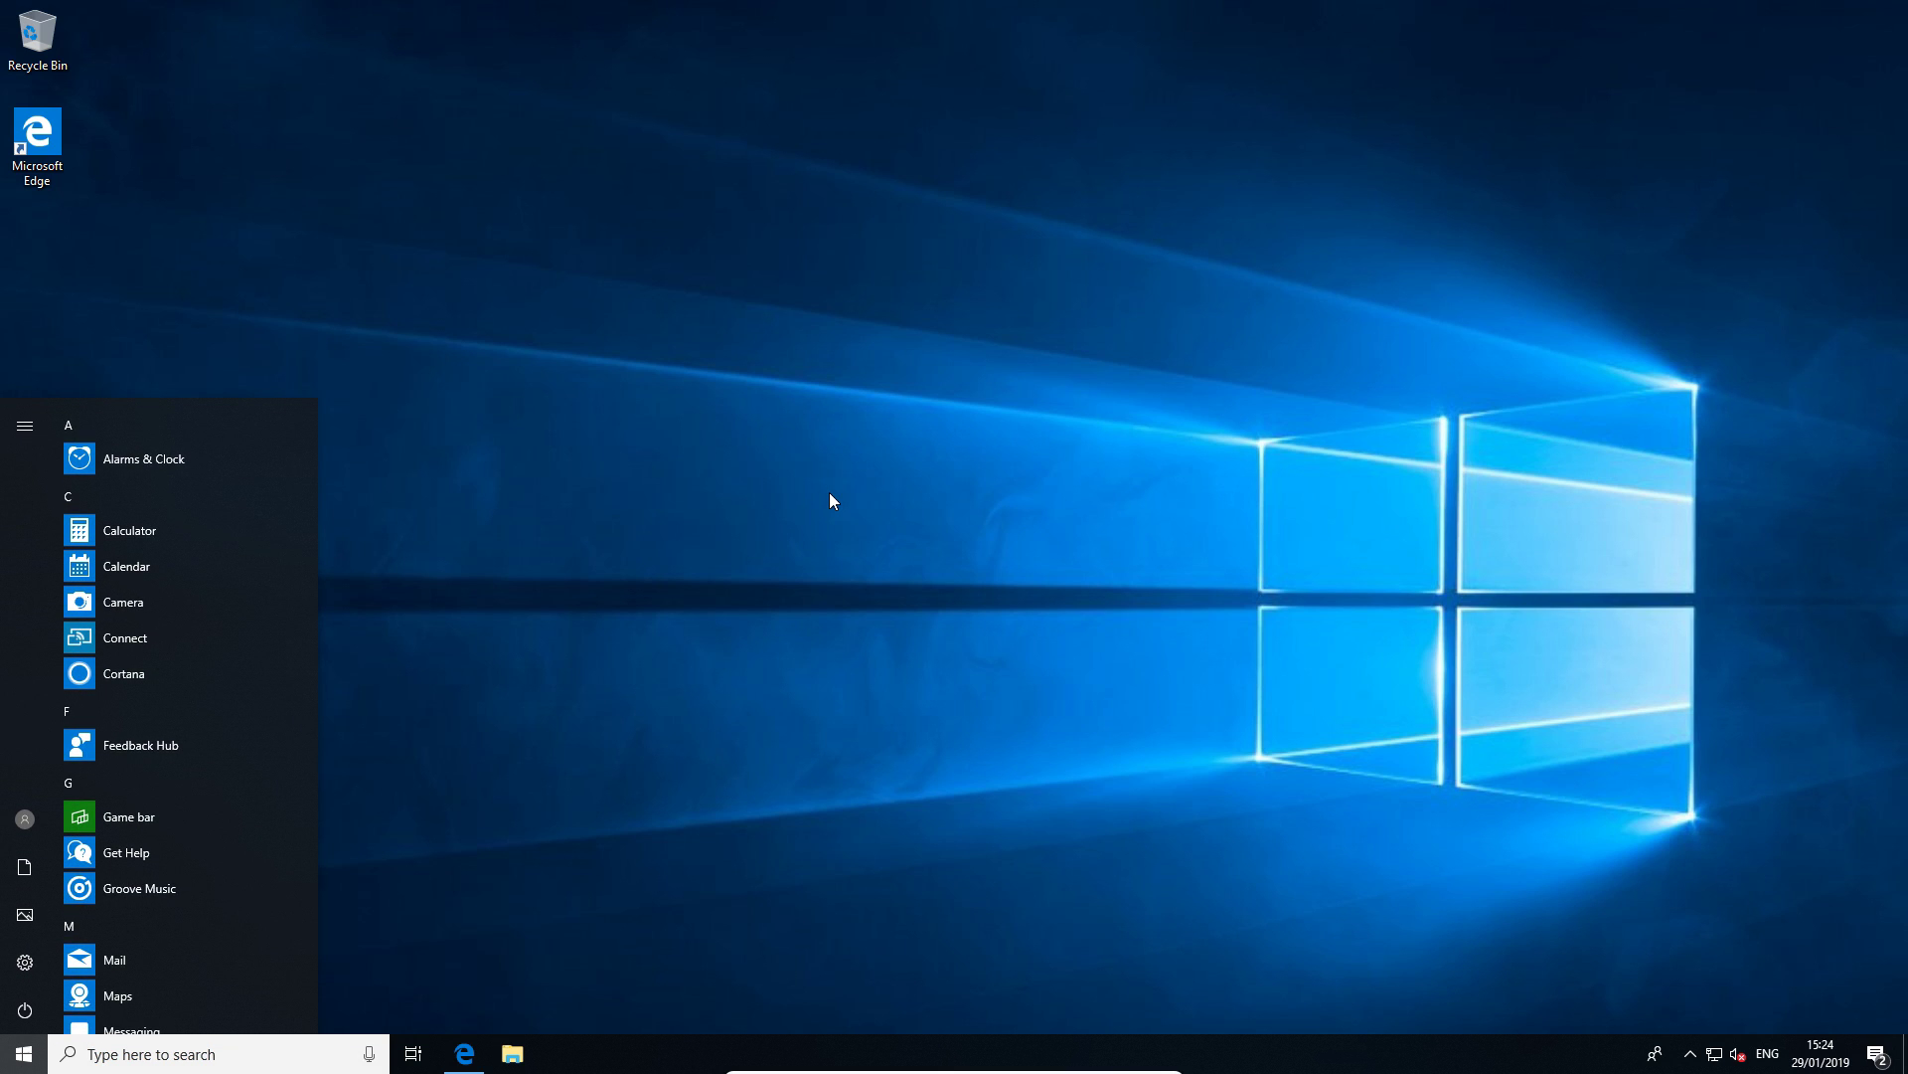
{"action": "type", "text": "diskmgmt"}
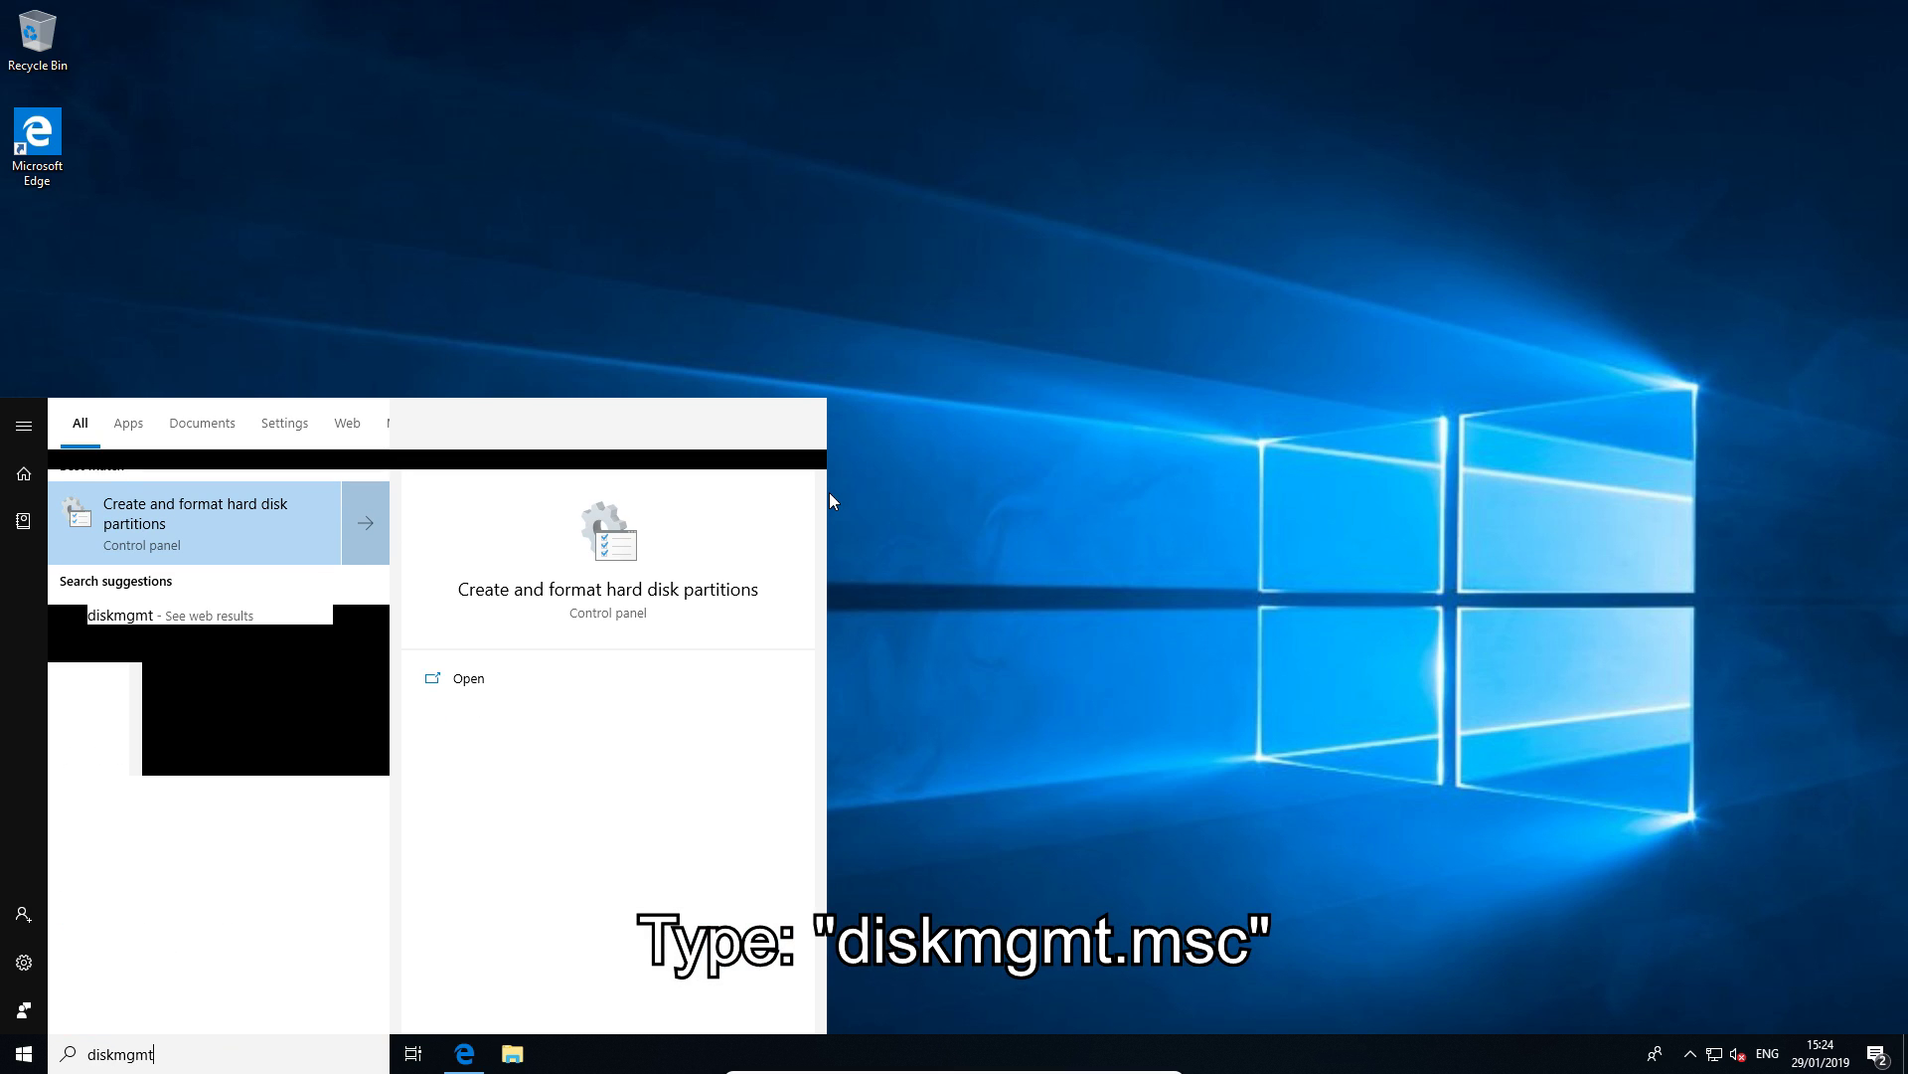
{"action": "type", "text": ".msc"}
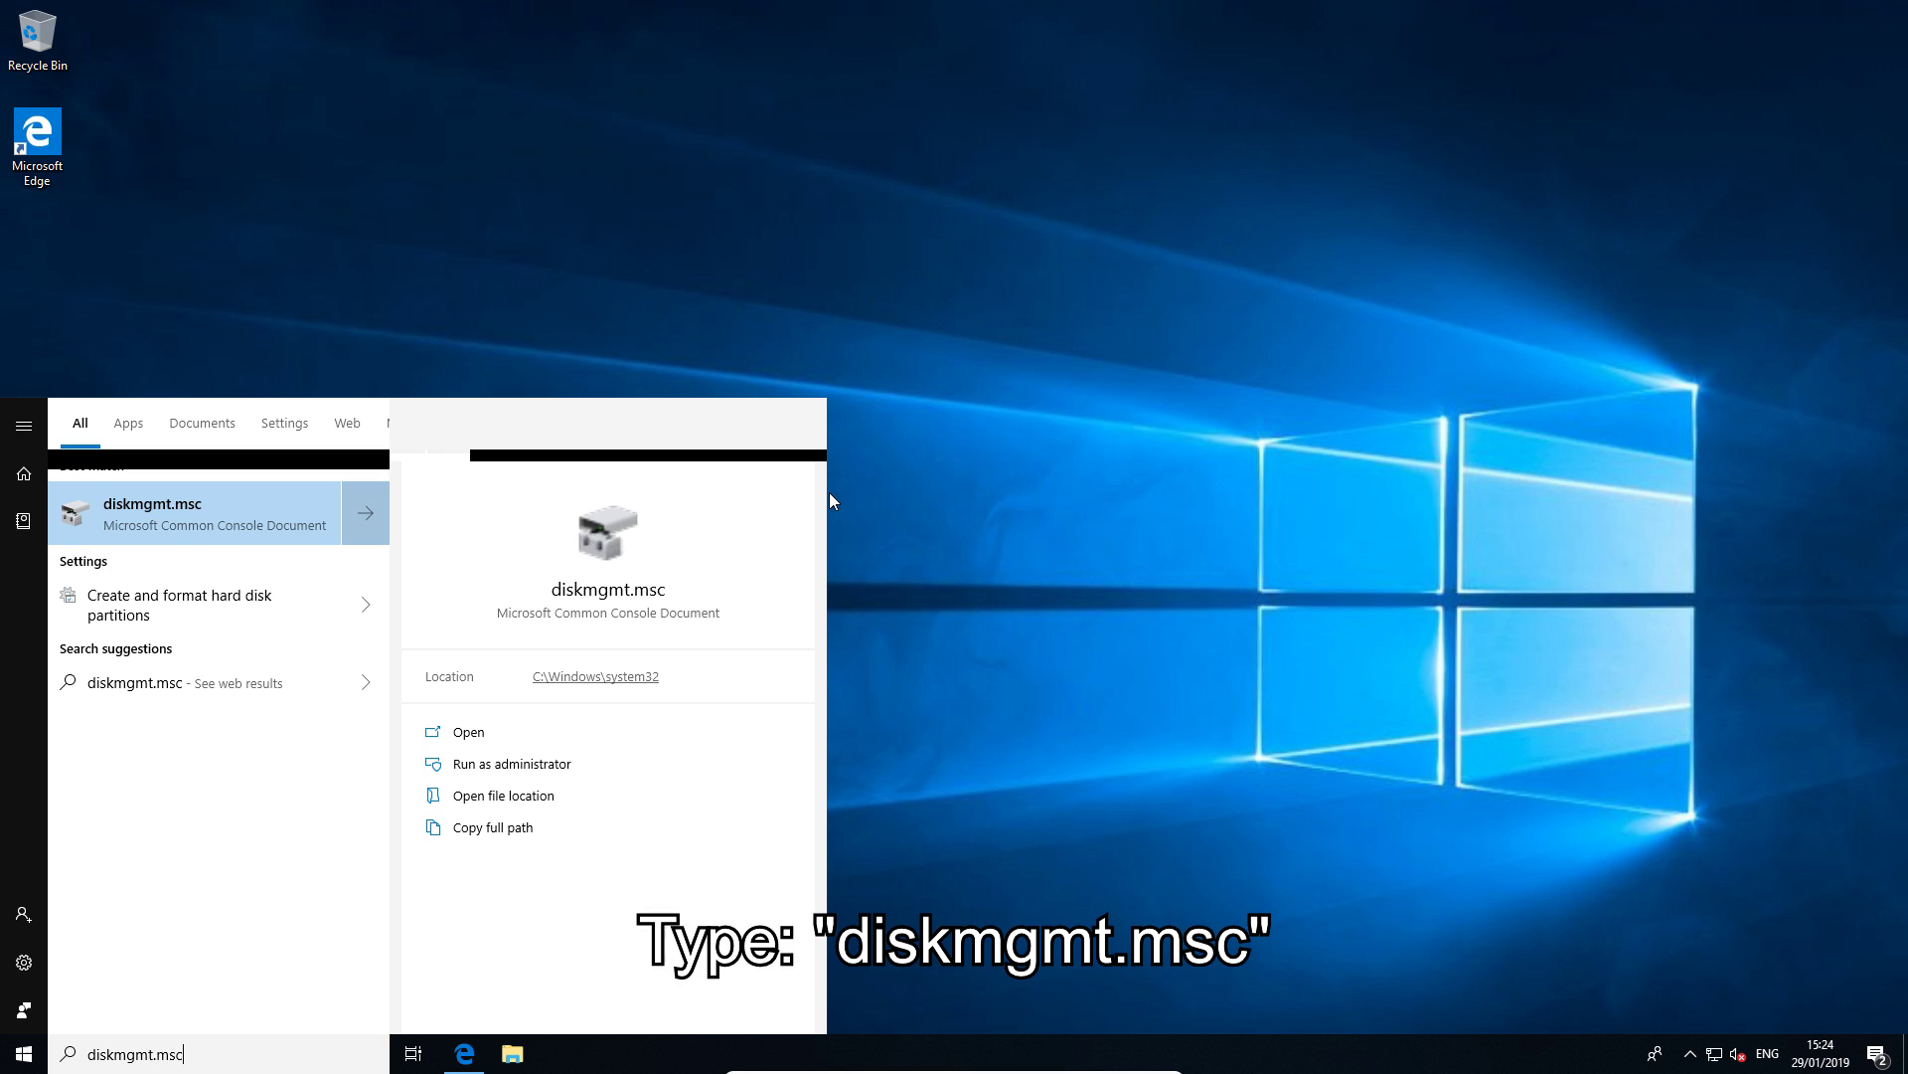
{"action": "key", "text": "Return"}
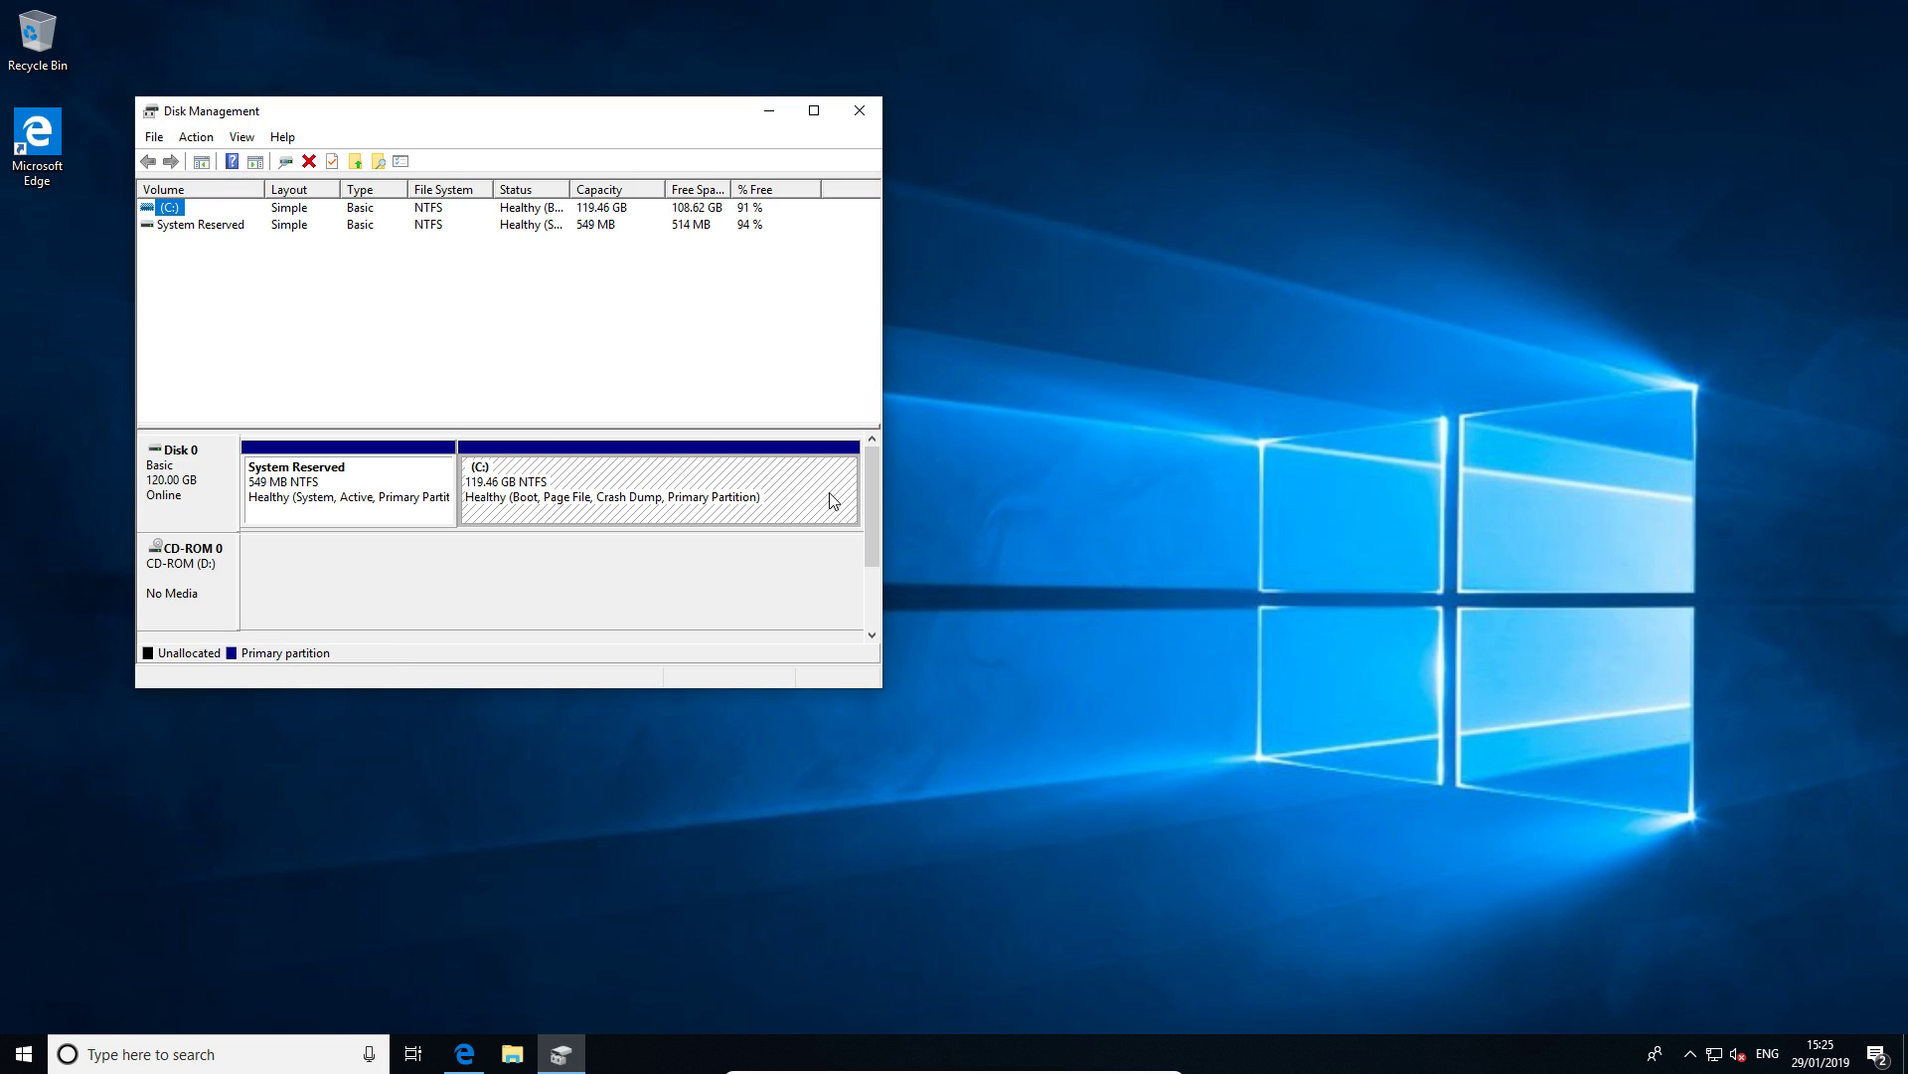
{"action": "left_click_drag", "start_coordinate": [415, 113], "coordinate": [822, 187]}
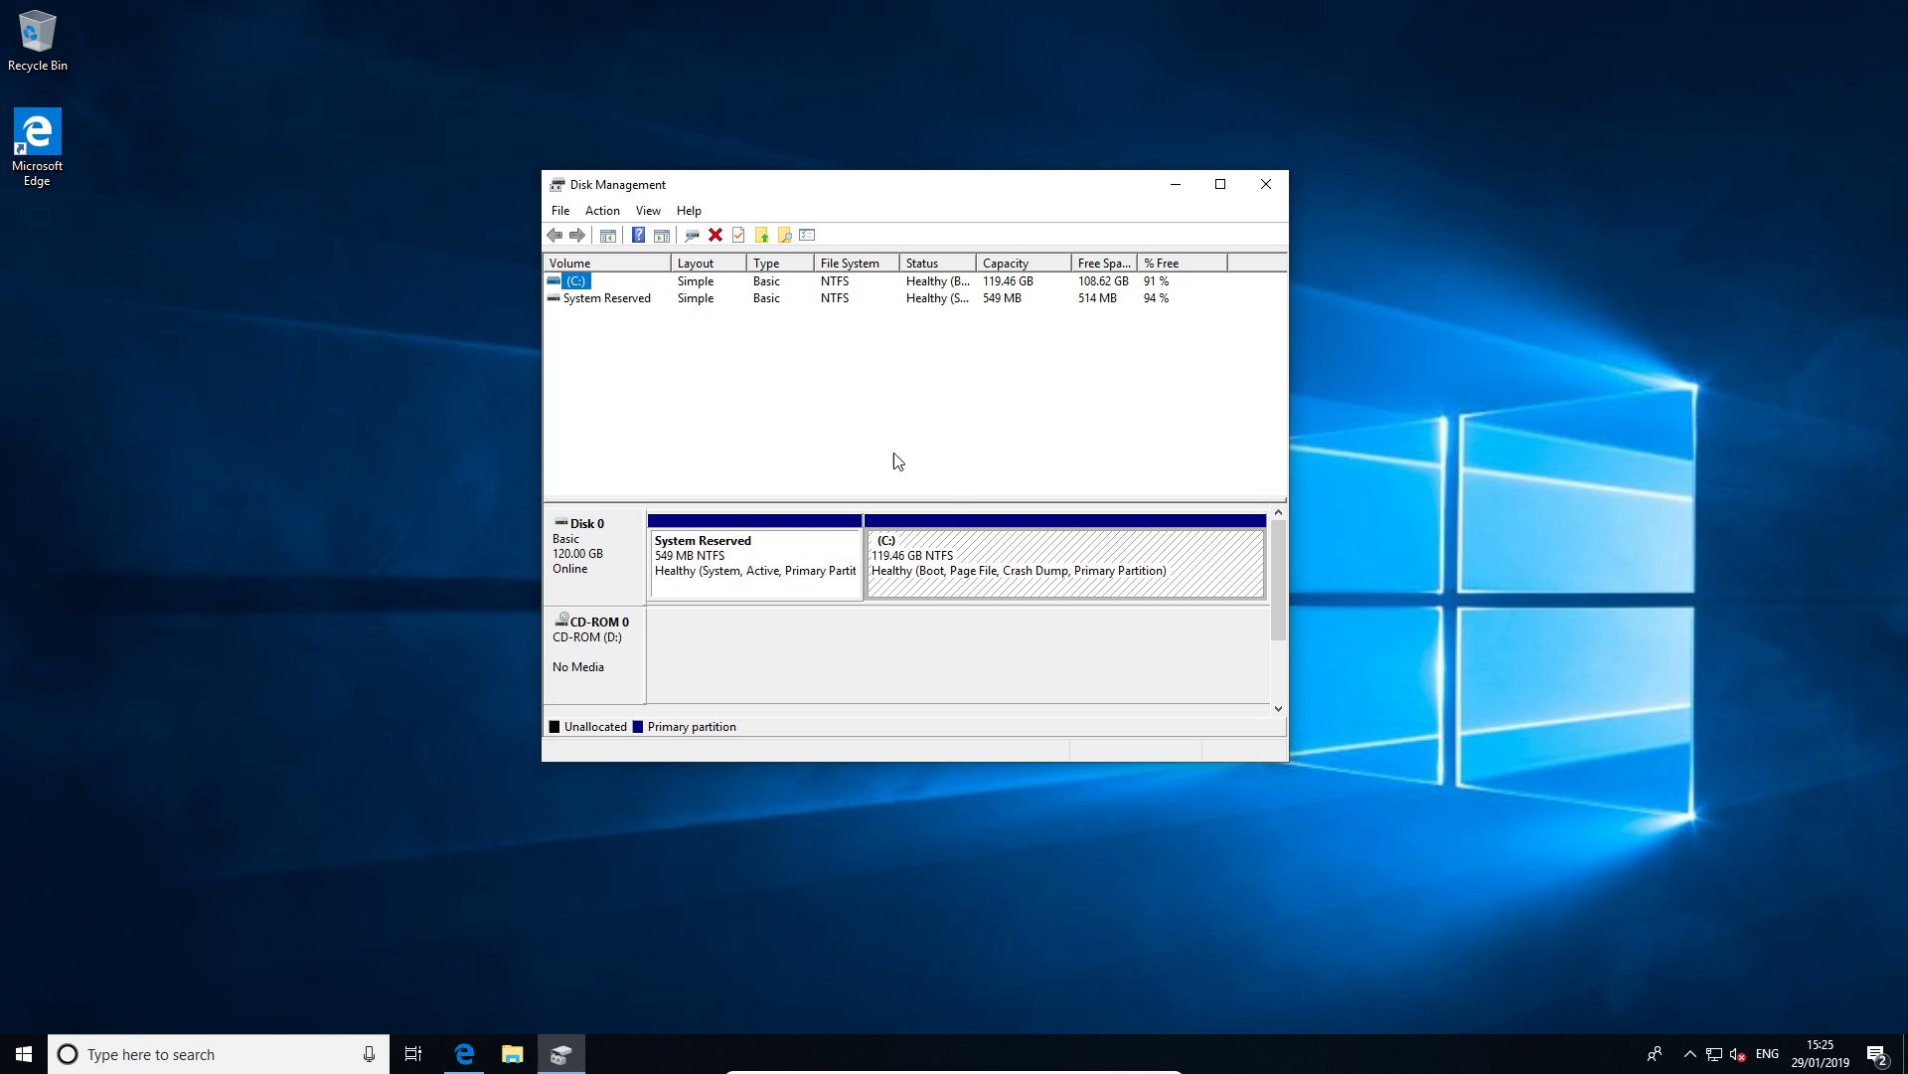
Step: Shrink the C: volume by 40000 MB to free unallocated space, and close Disk Management
{"action": "right_click", "coordinate": [982, 552]}
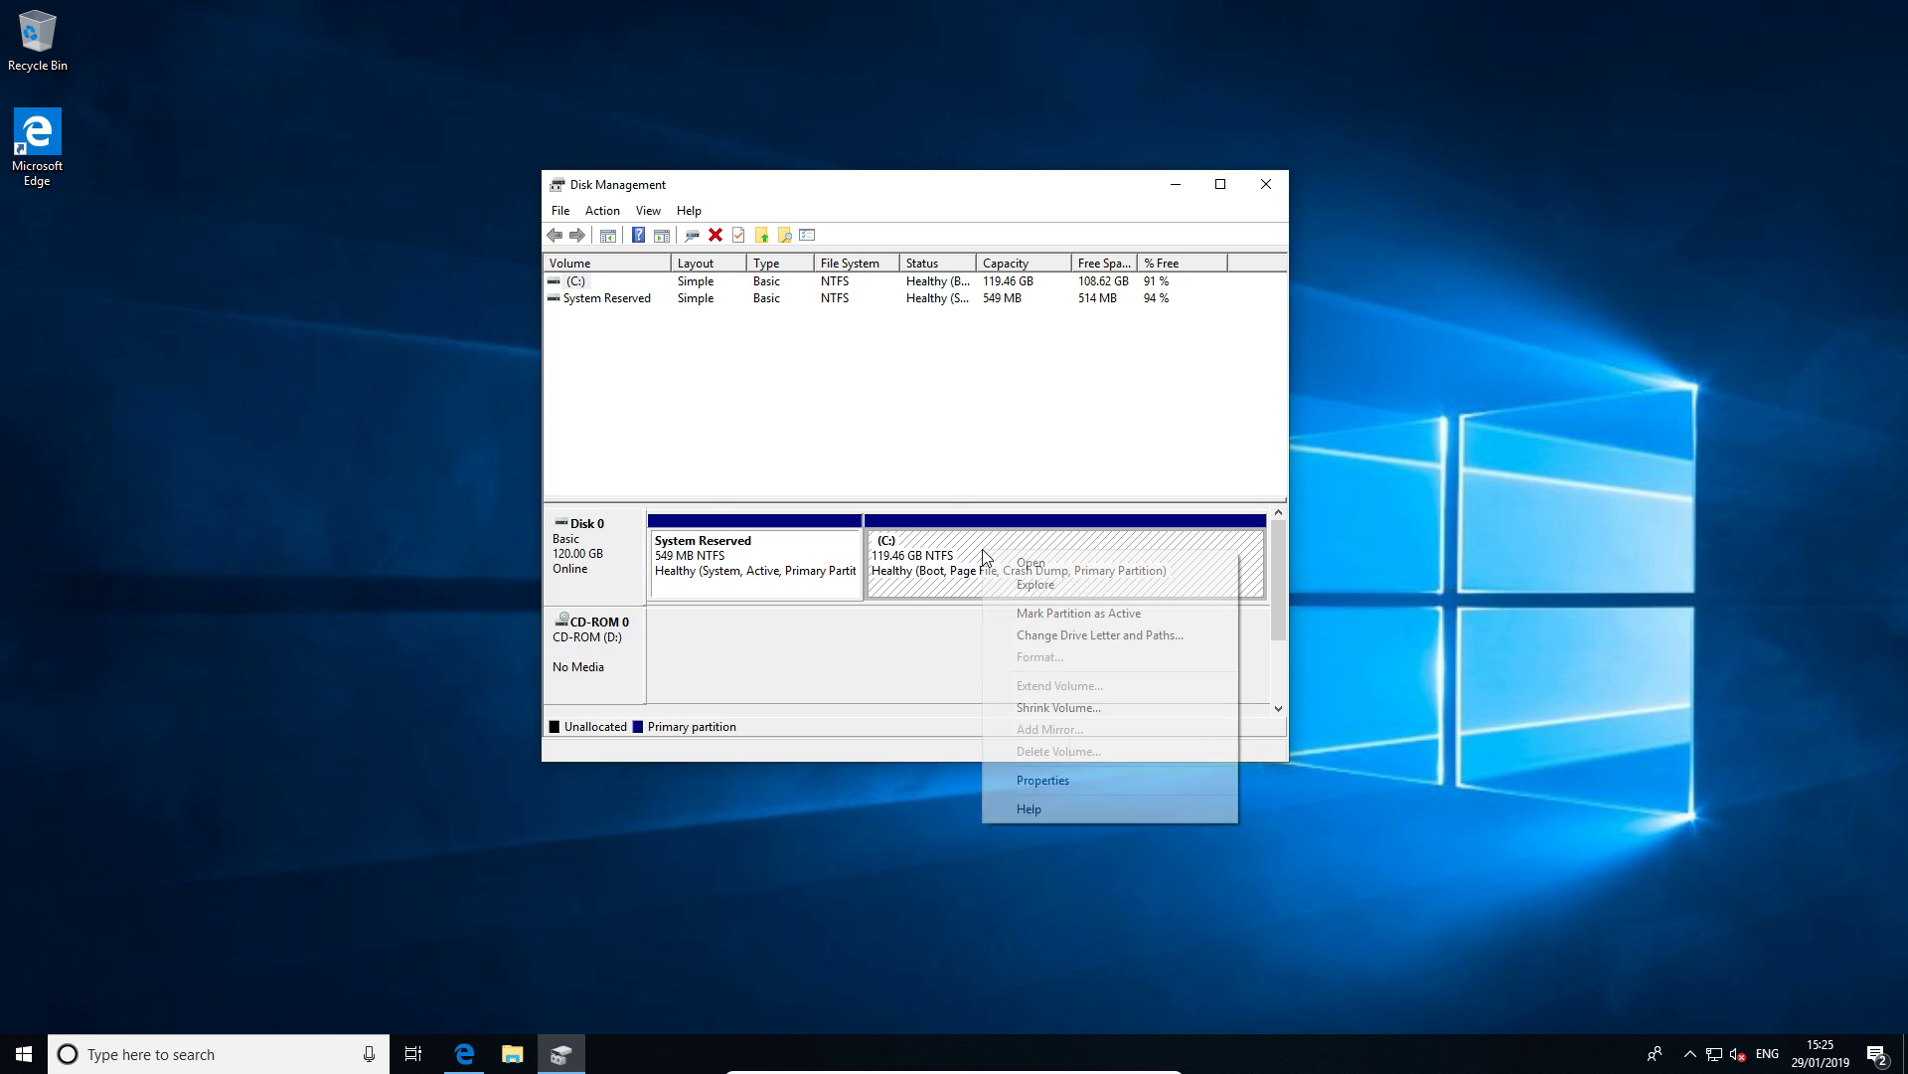
{"action": "left_click", "coordinate": [1056, 706]}
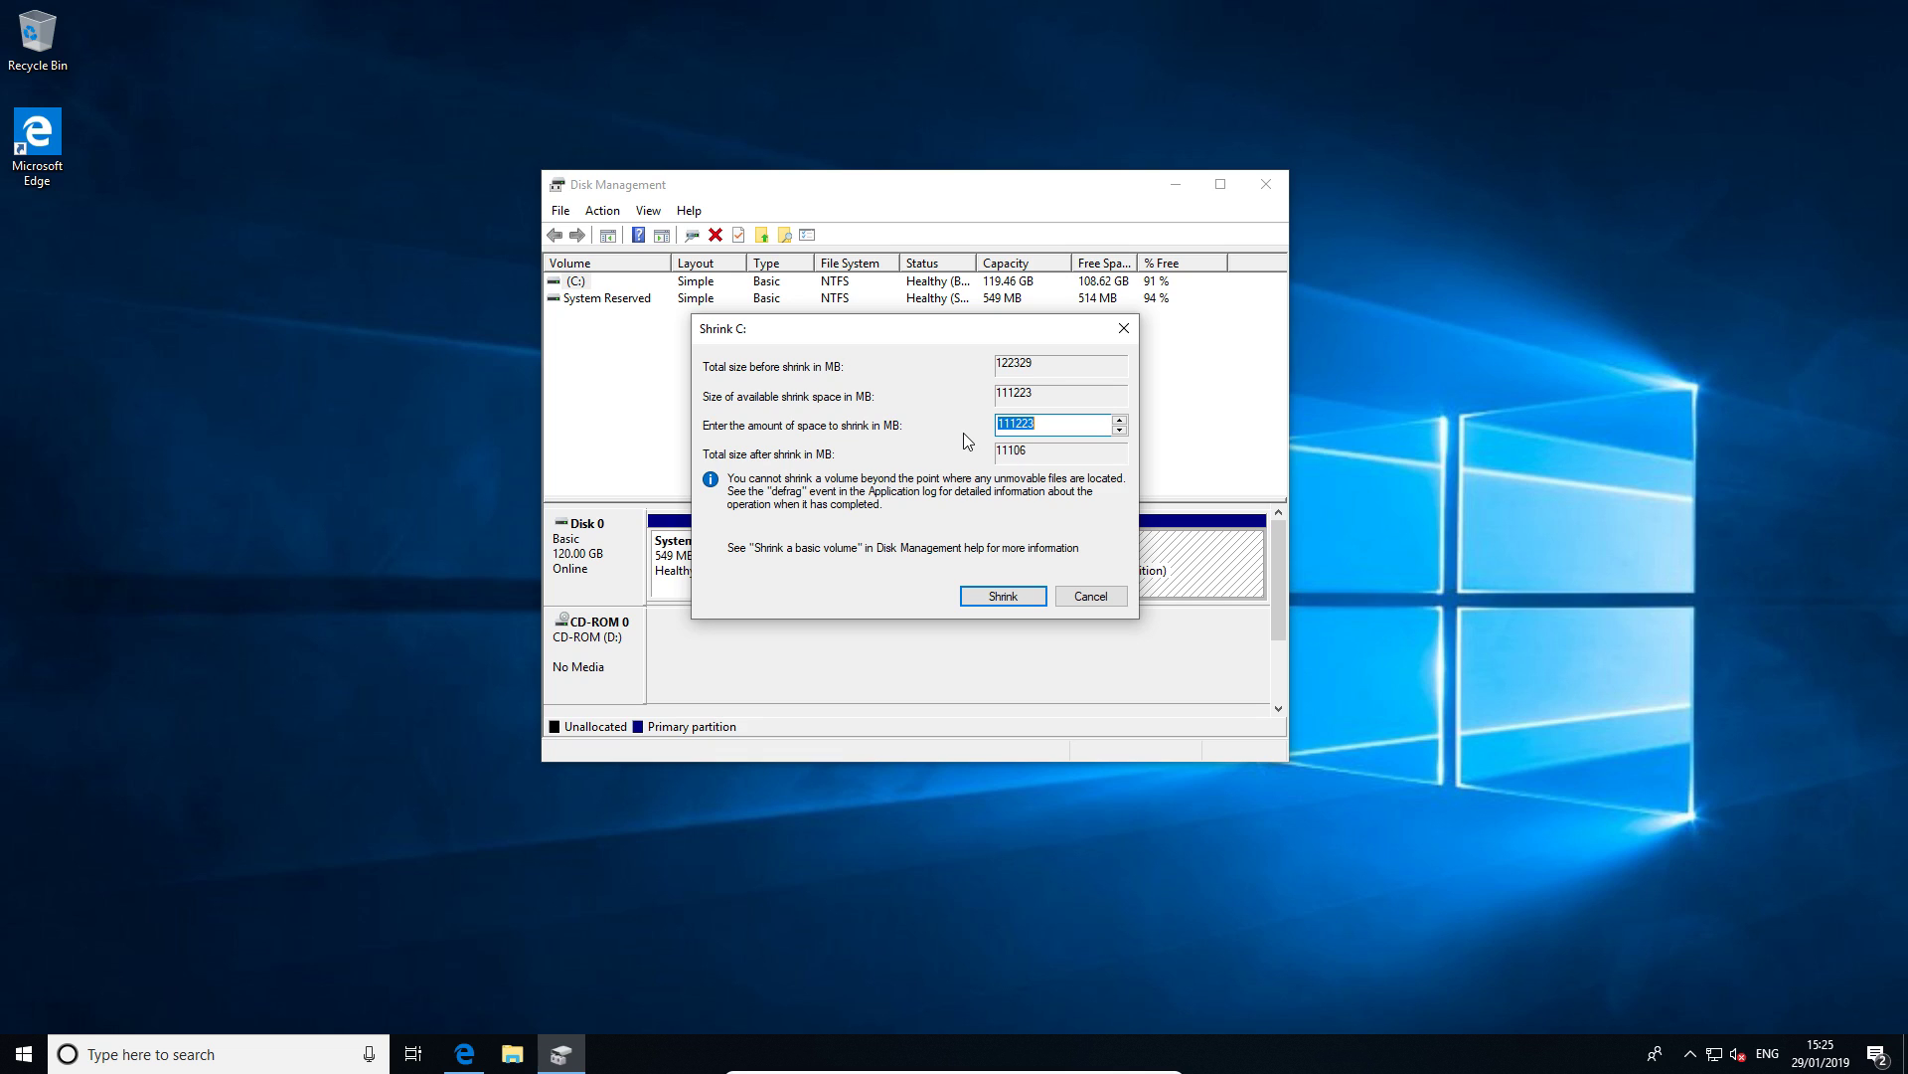
{"action": "type", "text": "40000"}
{"action": "left_click", "coordinate": [1002, 596]}
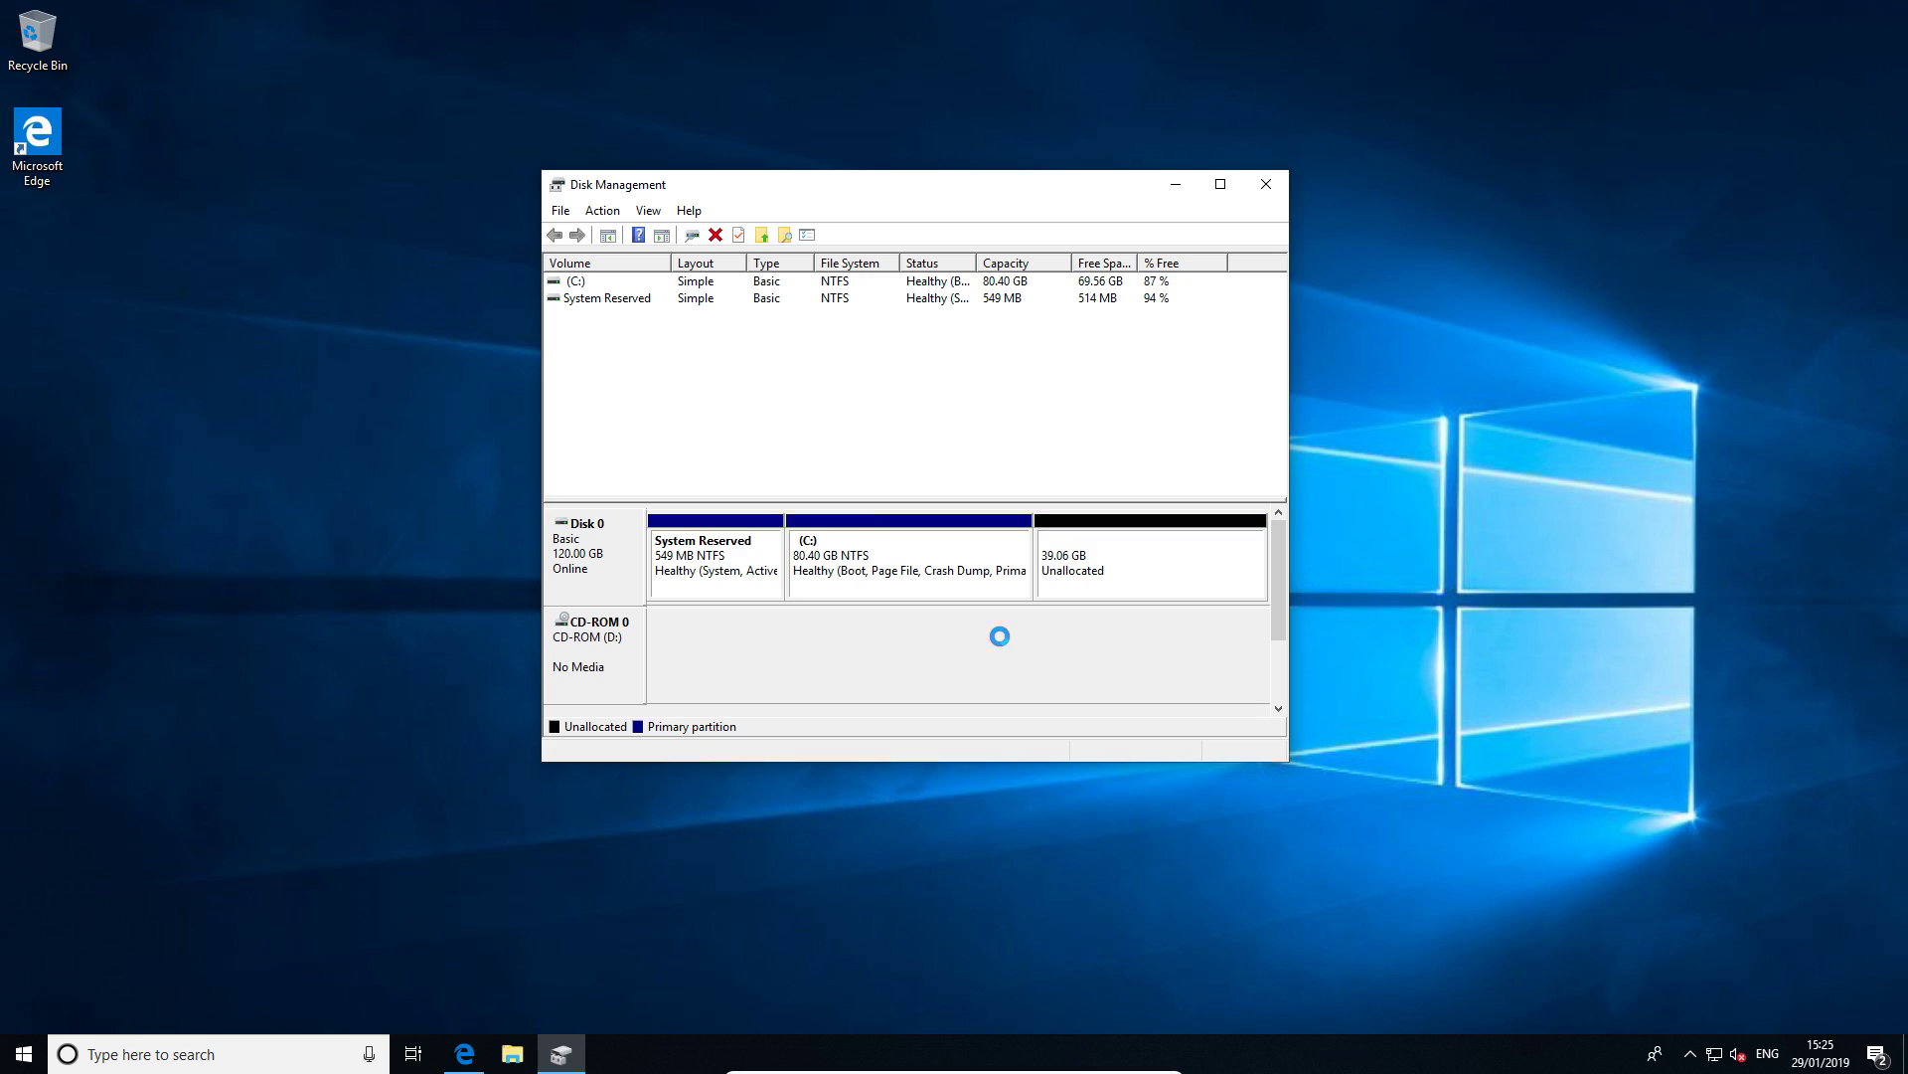
{"action": "left_click", "coordinate": [1129, 566]}
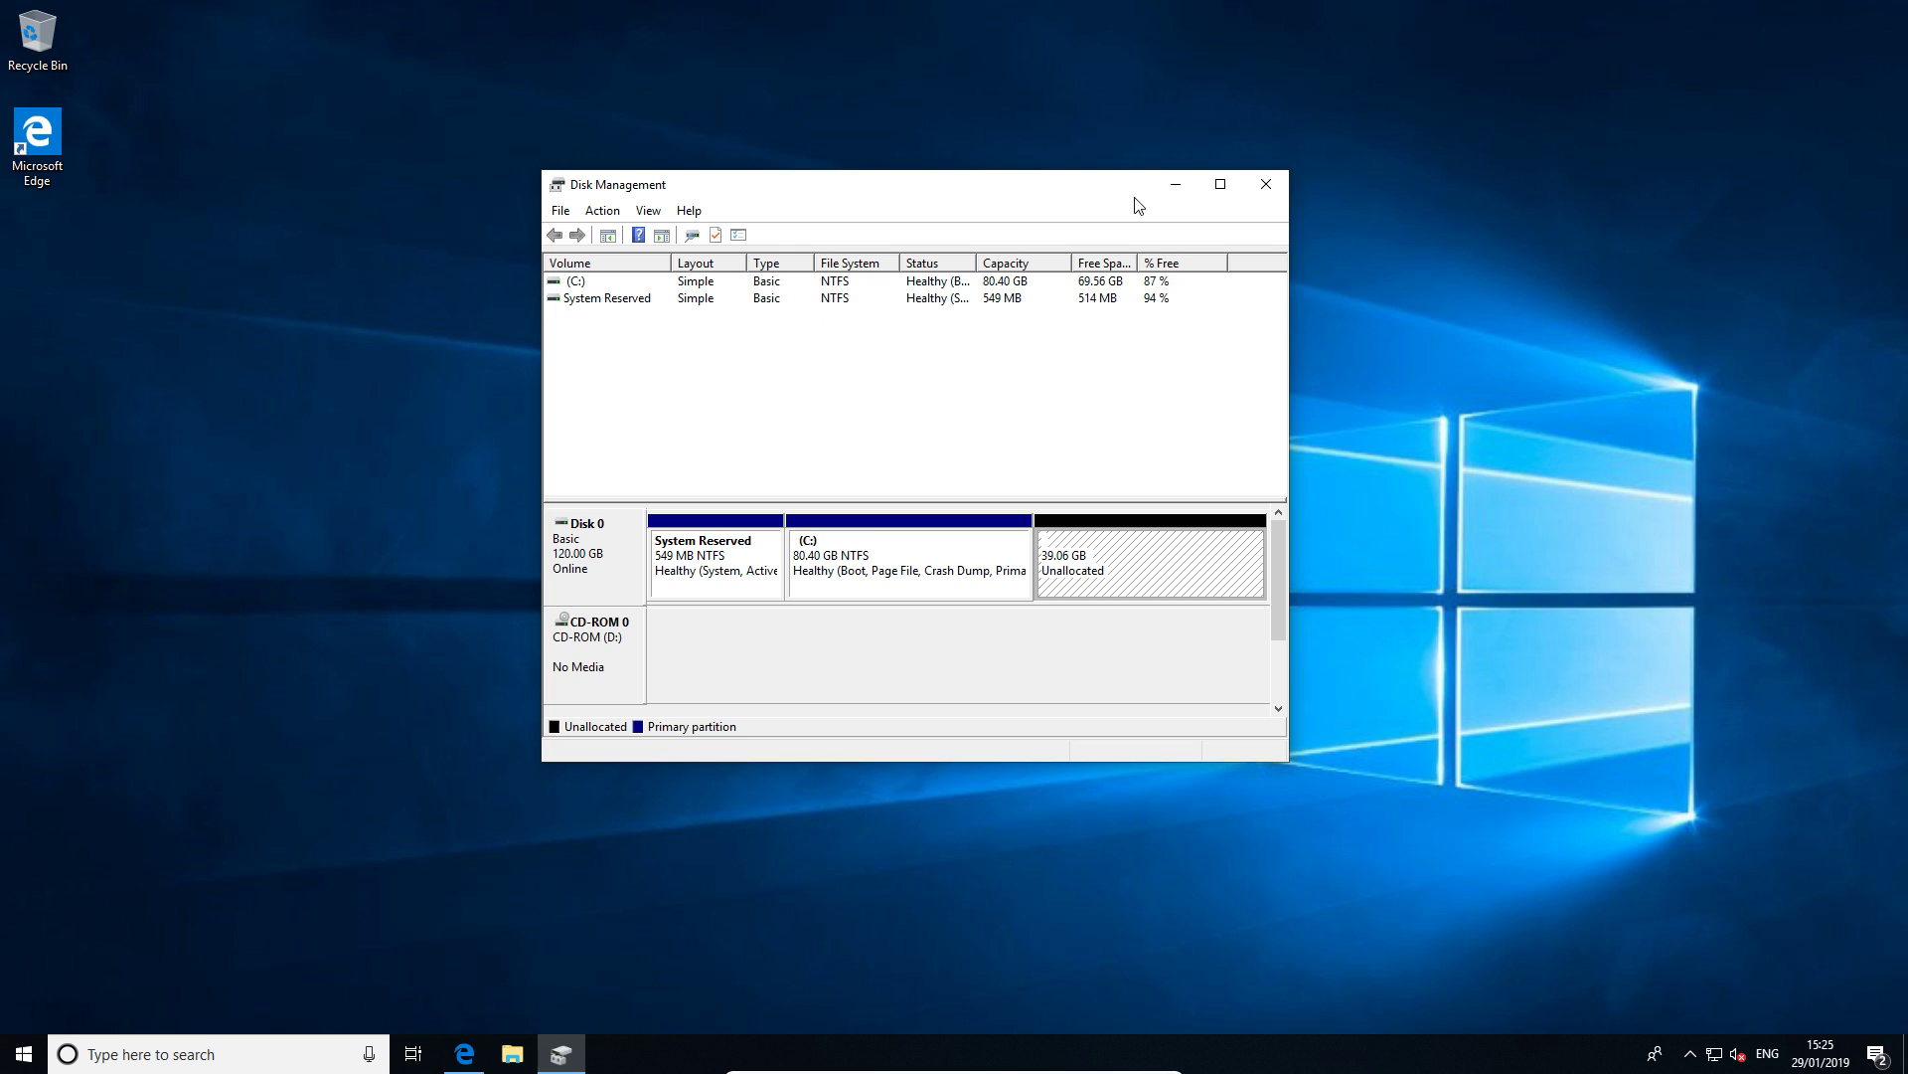
{"action": "left_click", "coordinate": [1265, 184]}
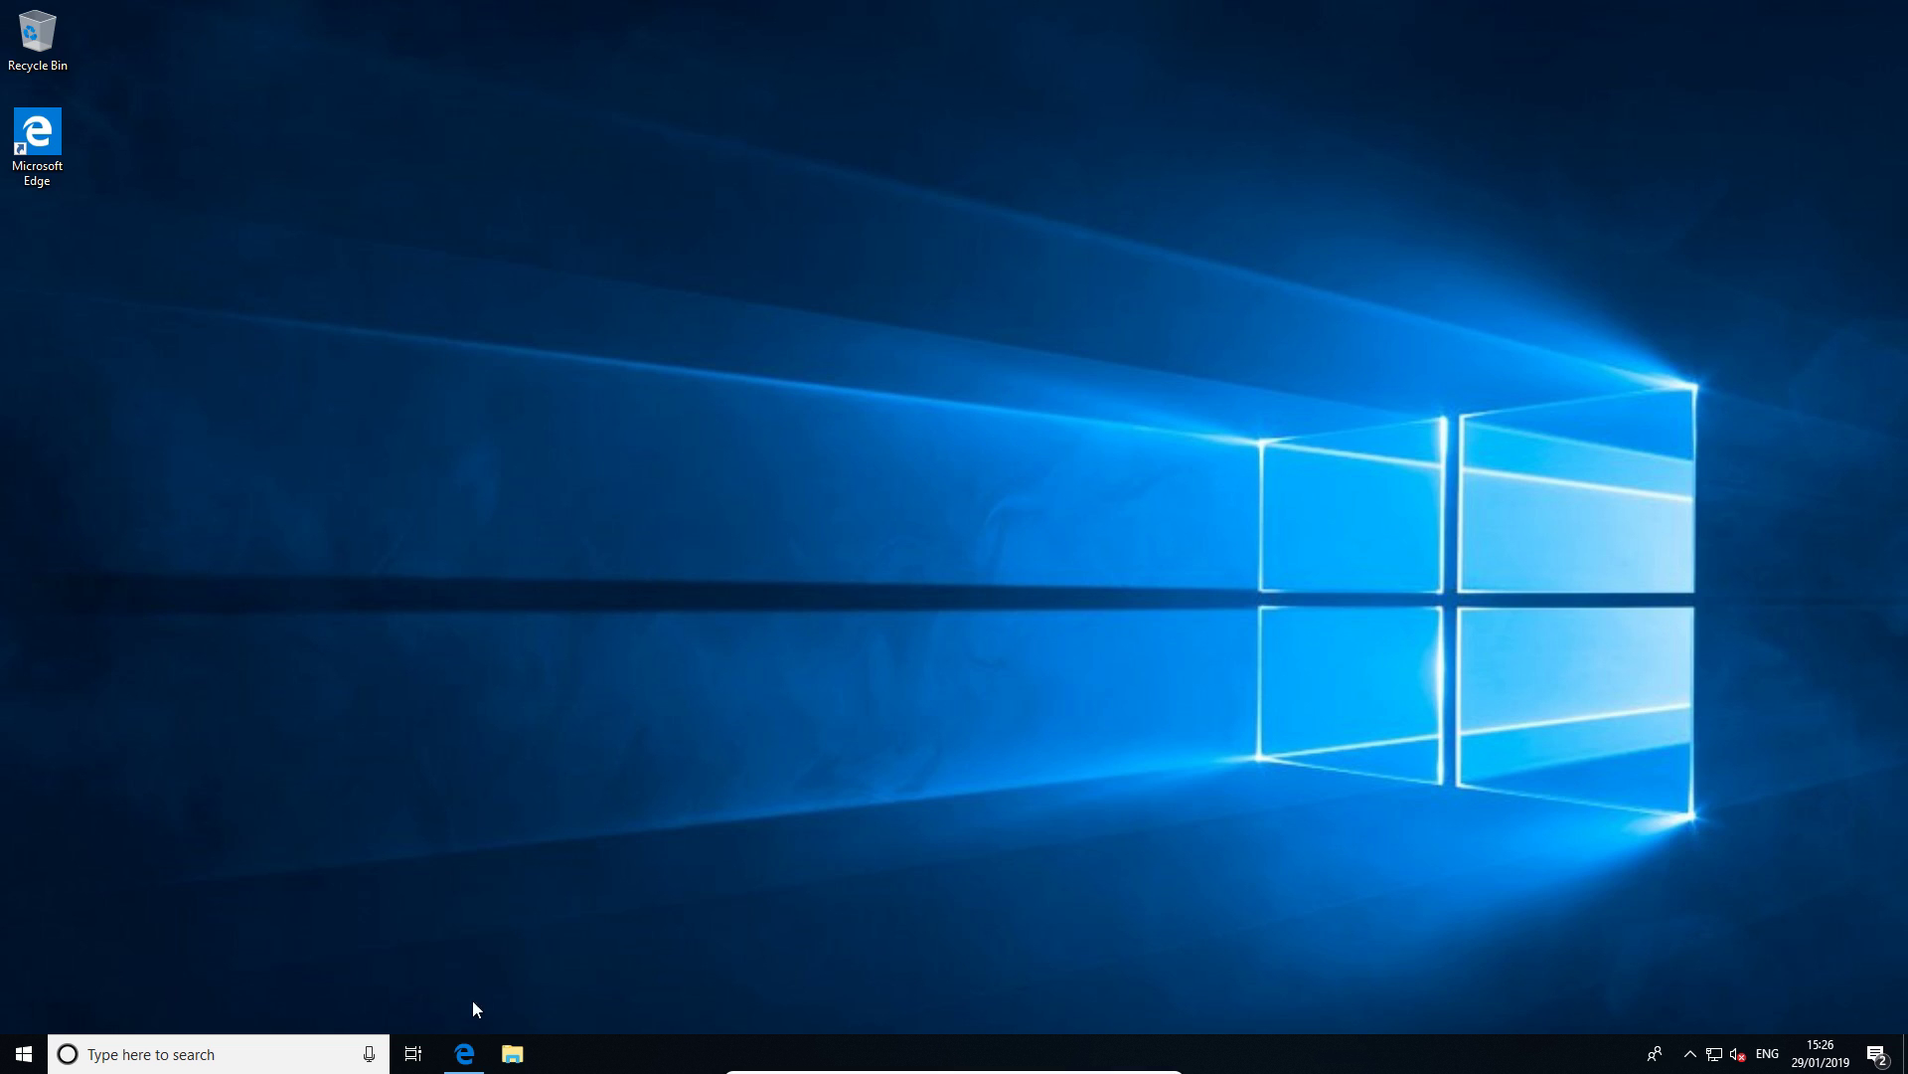
Step: Switch to Microsoft Edge and download Turn_Off_Fast_Startup.bat from Option Two of the TenForums fast startup tutorial
{"action": "left_click", "coordinate": [464, 1054]}
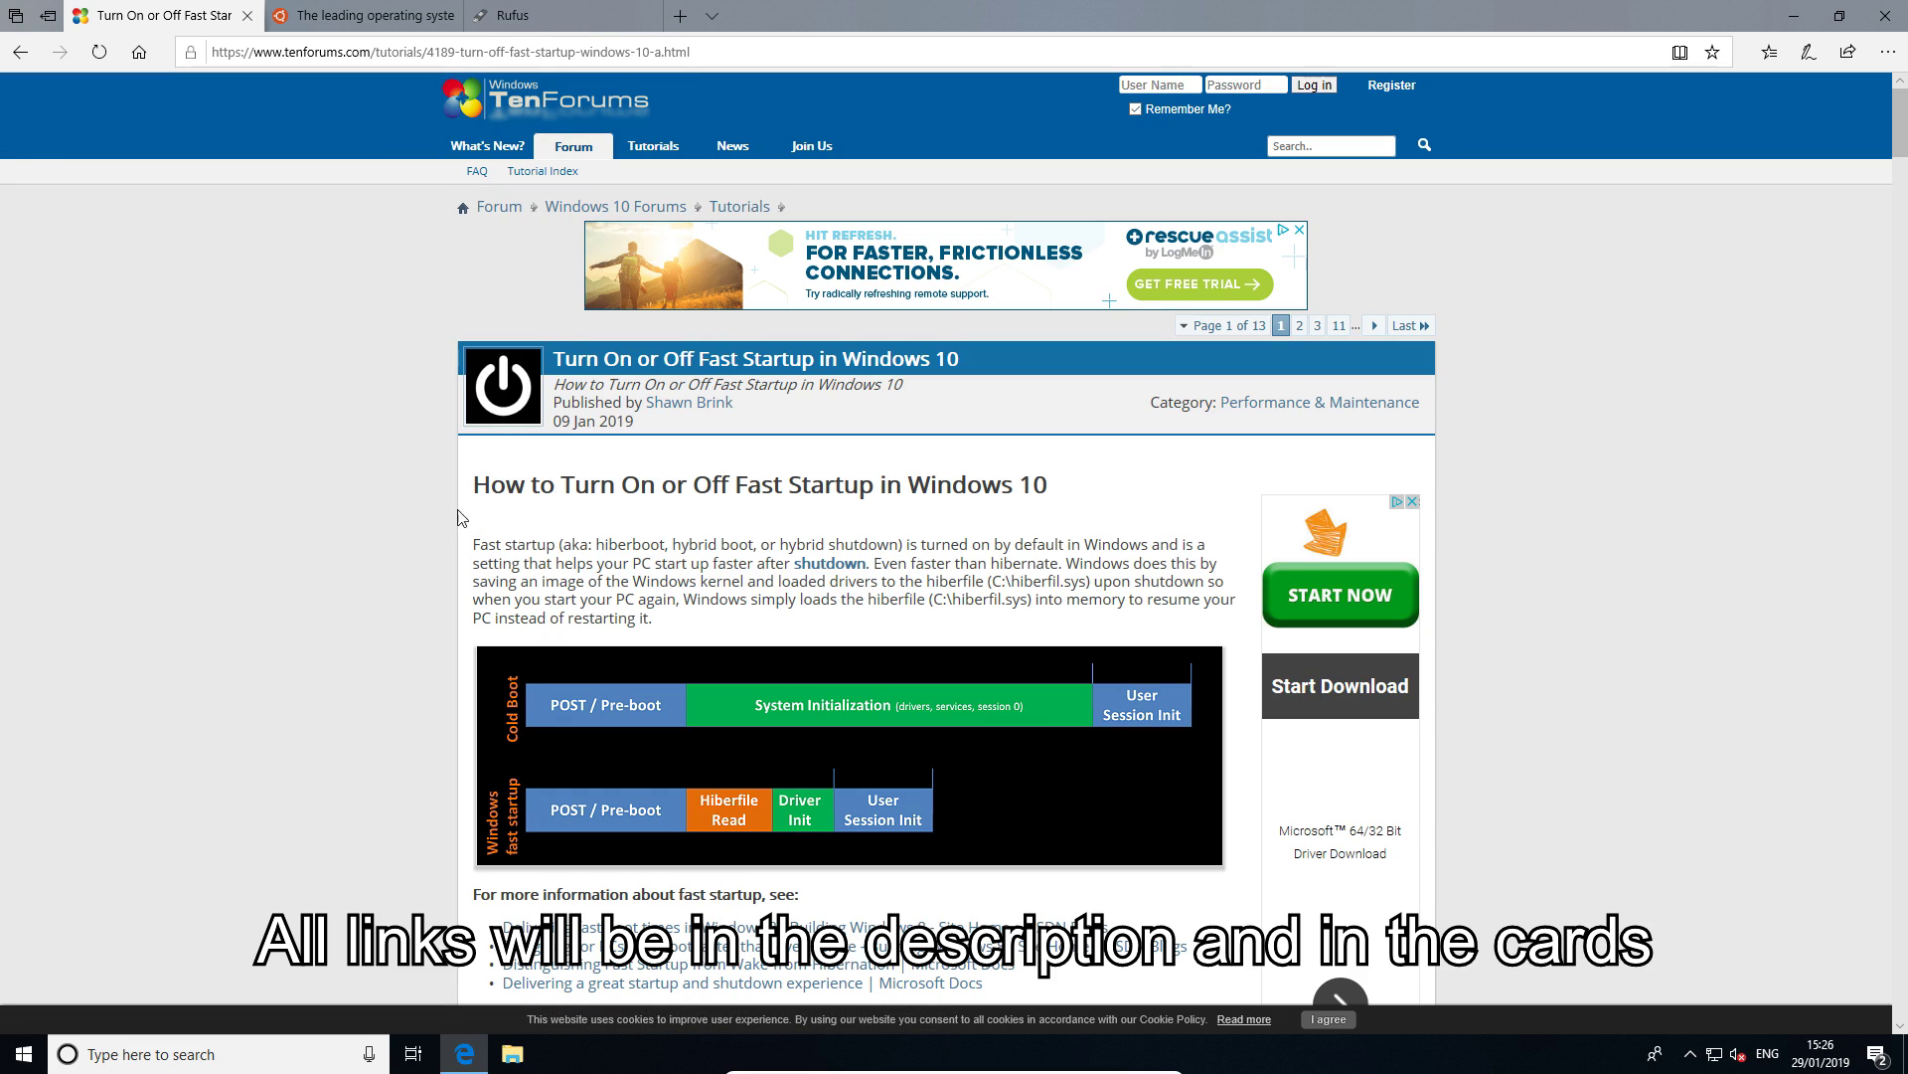
{"action": "scroll", "coordinate": [378, 503], "scroll_direction": "down", "scroll_amount": 20}
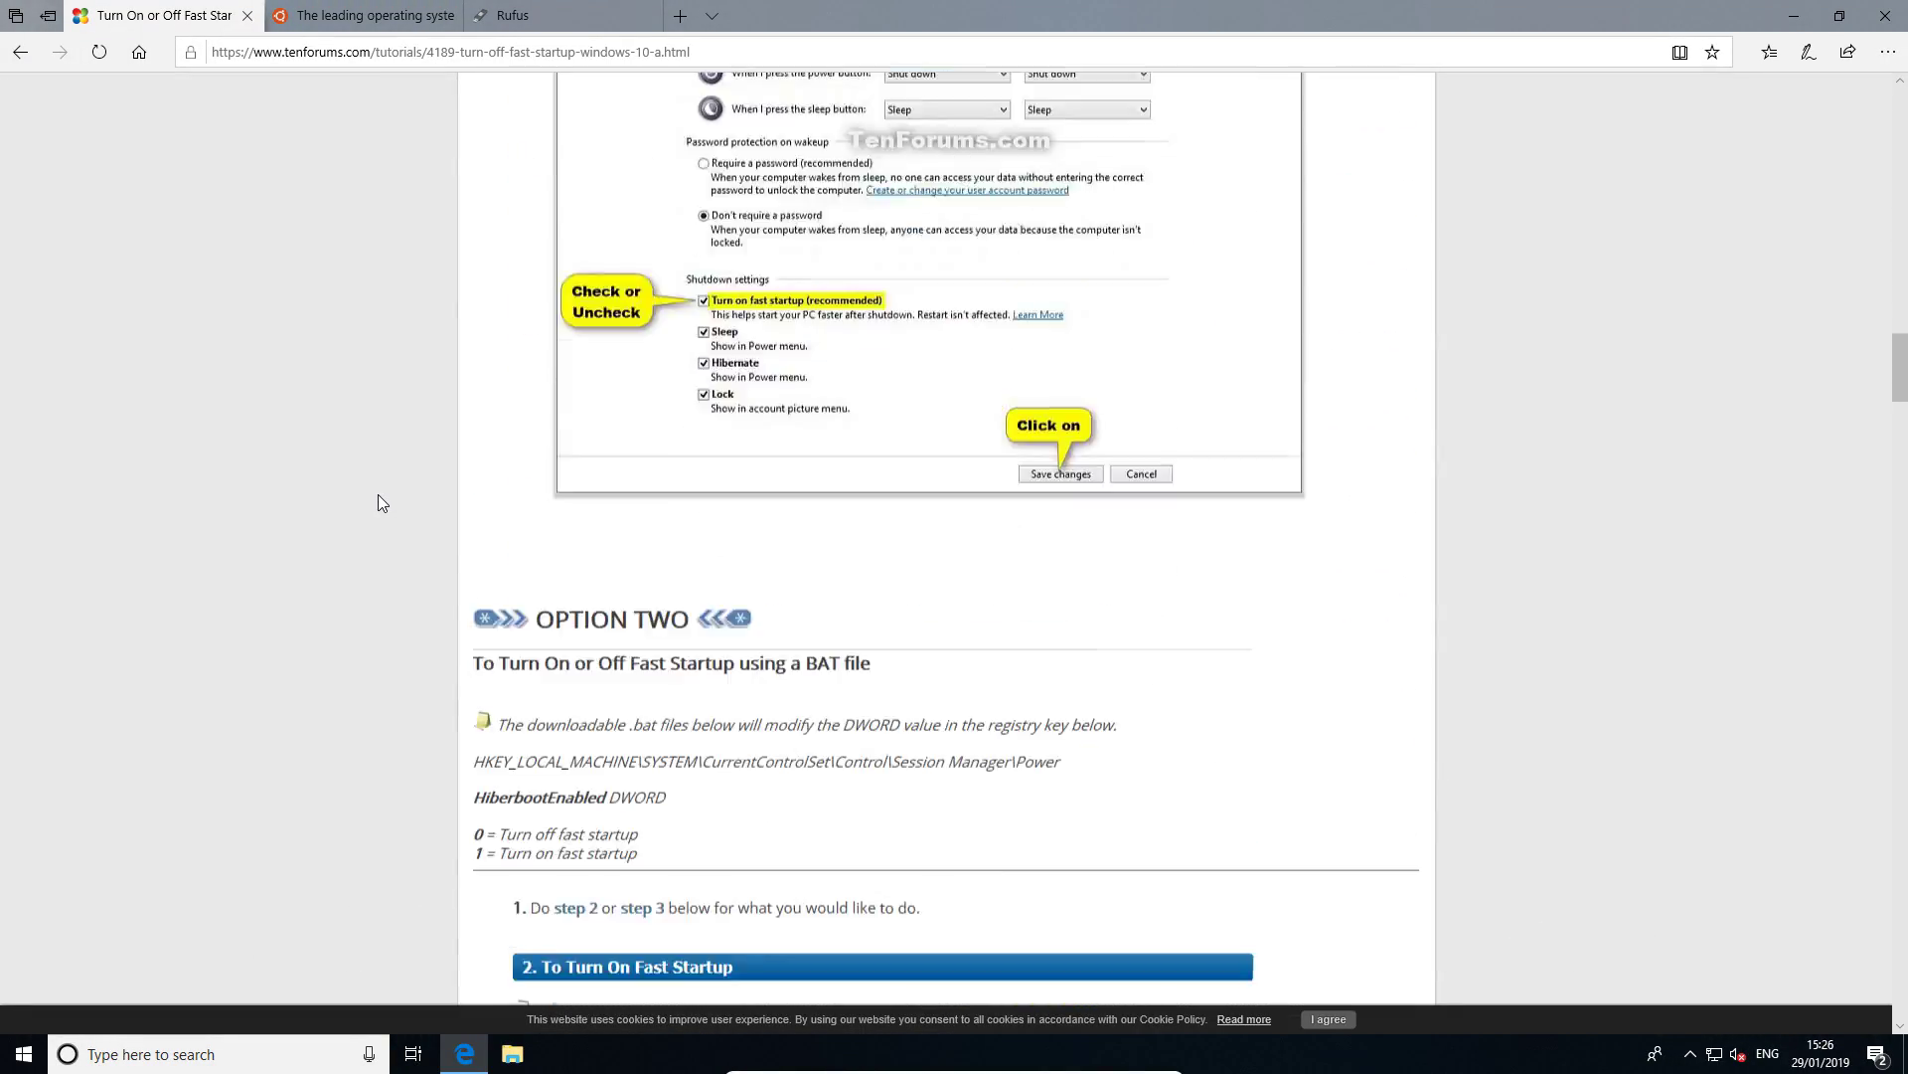
{"action": "scroll", "coordinate": [378, 503], "scroll_direction": "down", "scroll_amount": 7}
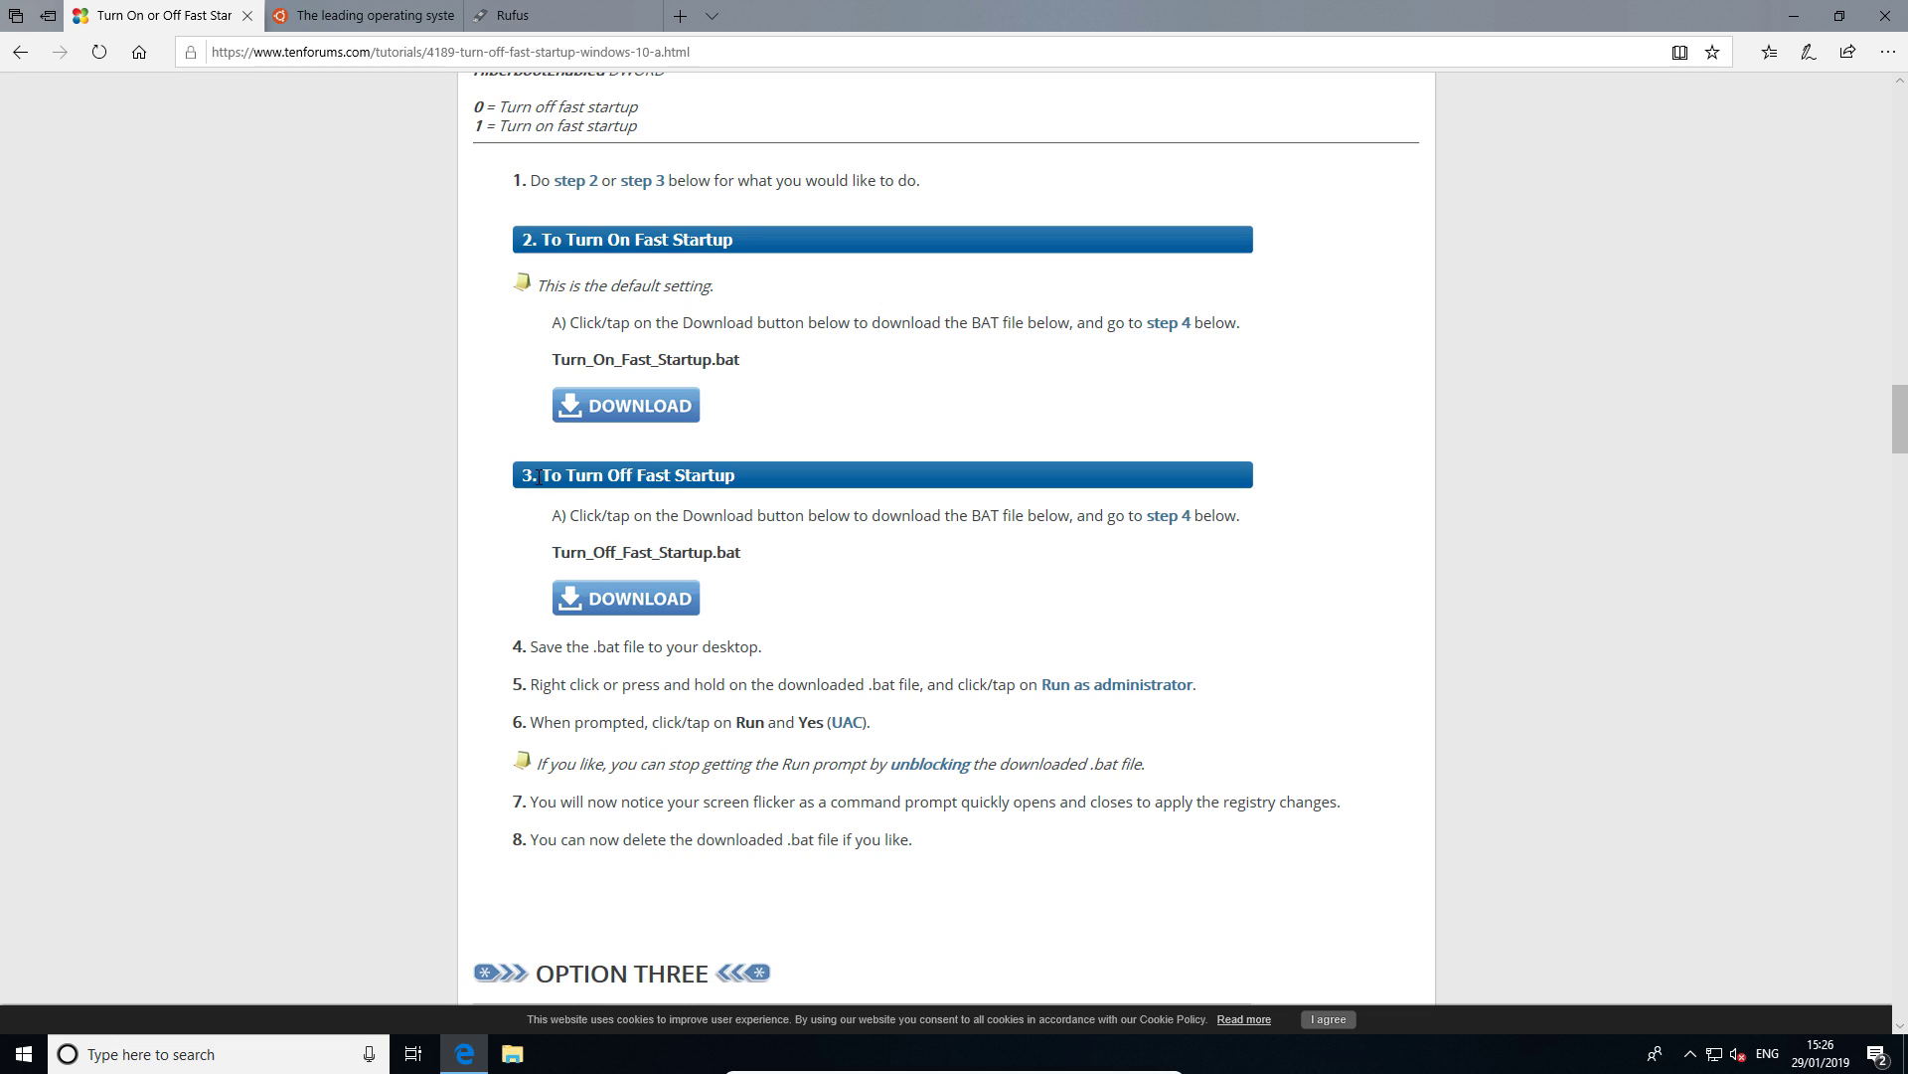
{"action": "left_click_drag", "start_coordinate": [561, 553], "coordinate": [745, 559]}
{"action": "left_click", "coordinate": [689, 601]}
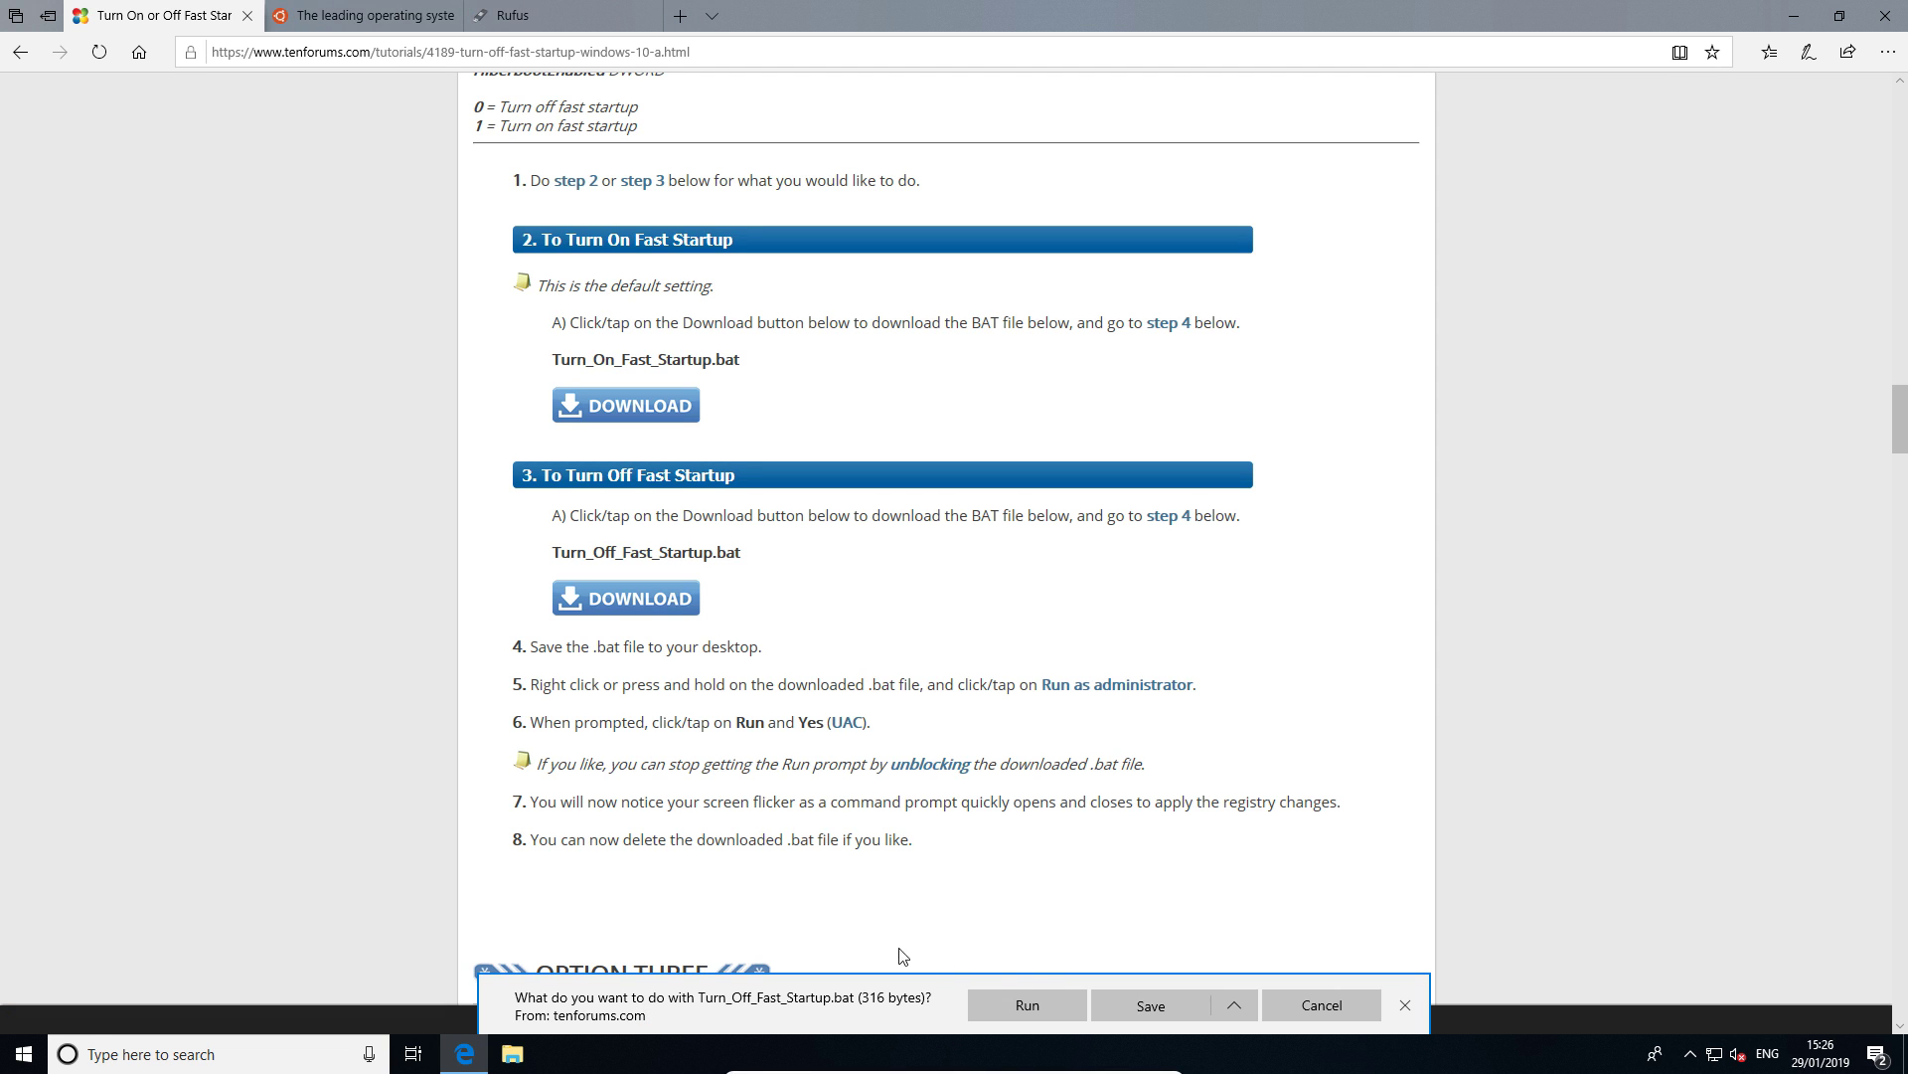
{"action": "left_click", "coordinate": [1193, 1005]}
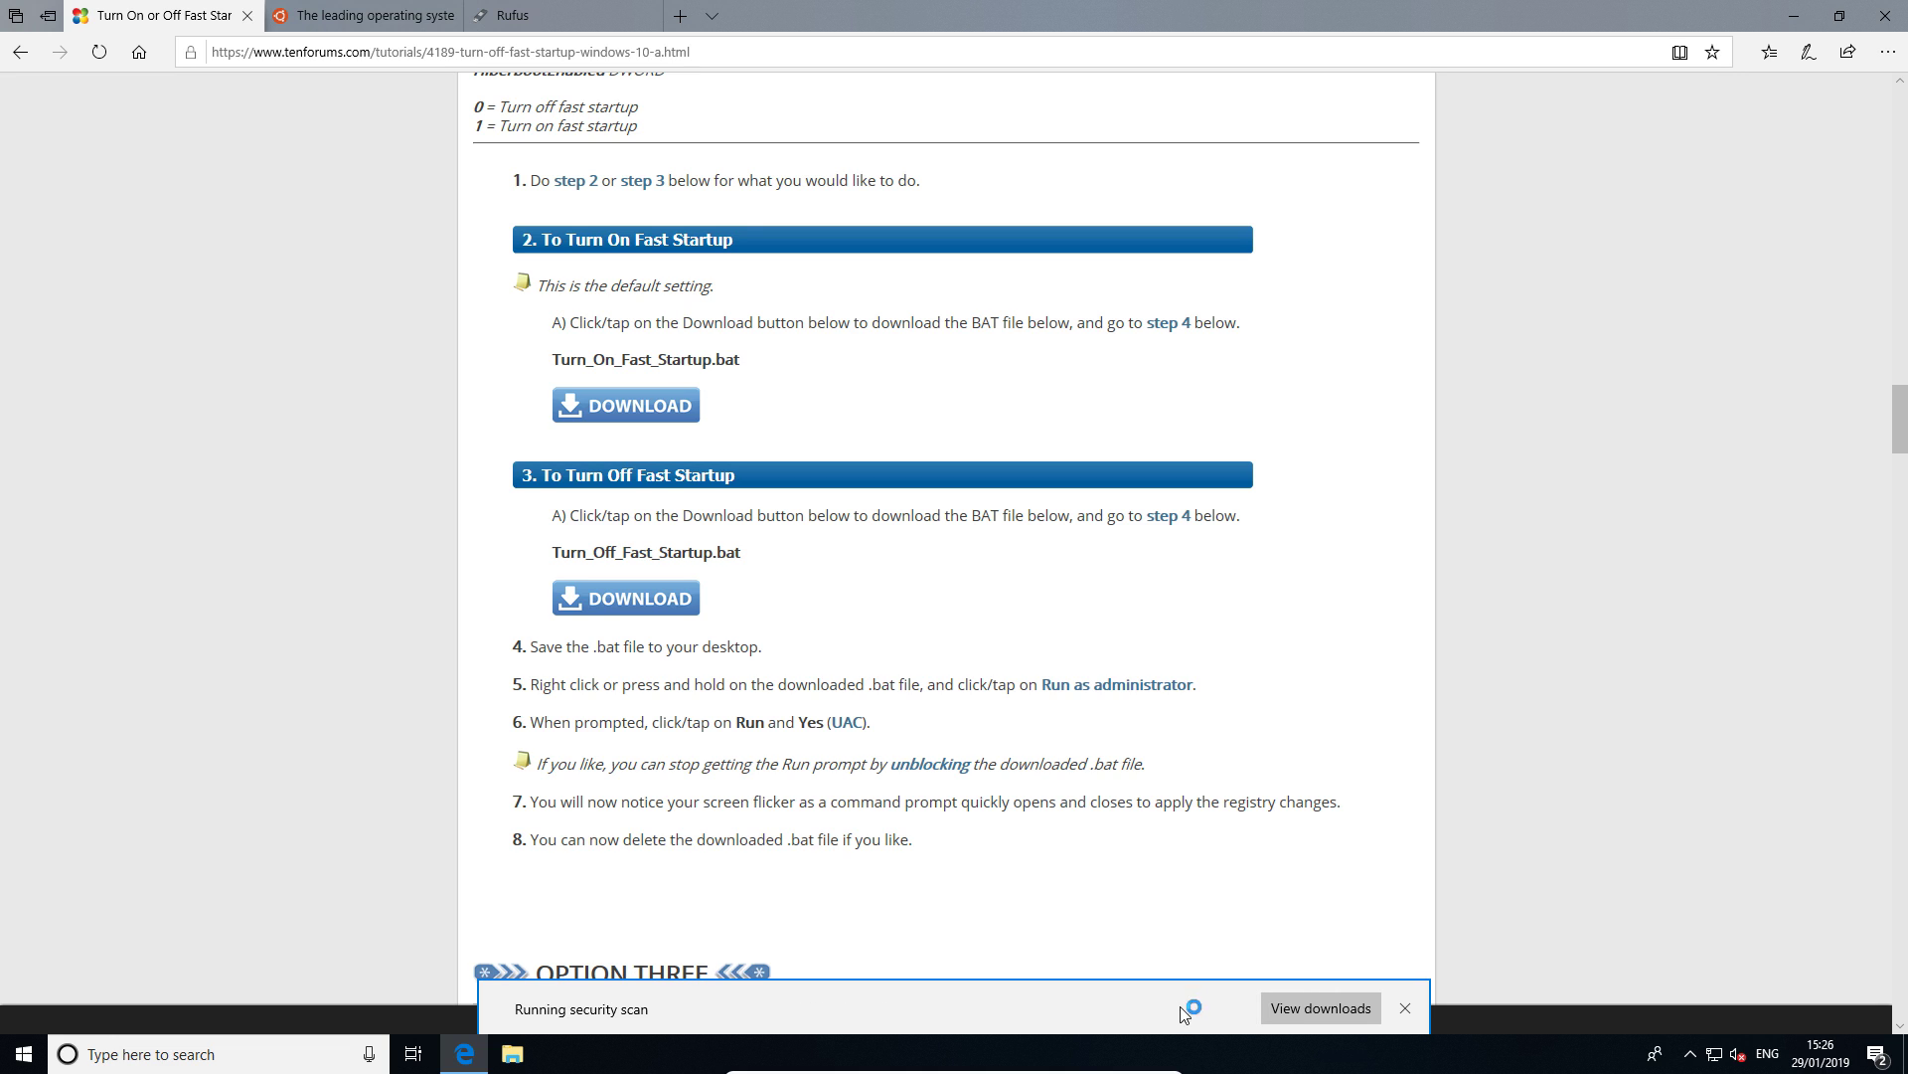
Step: Run the downloaded Turn_Off_Fast_Startup.bat as administrator from its folder, and close the Downloads window
{"action": "left_click", "coordinate": [1210, 1012]}
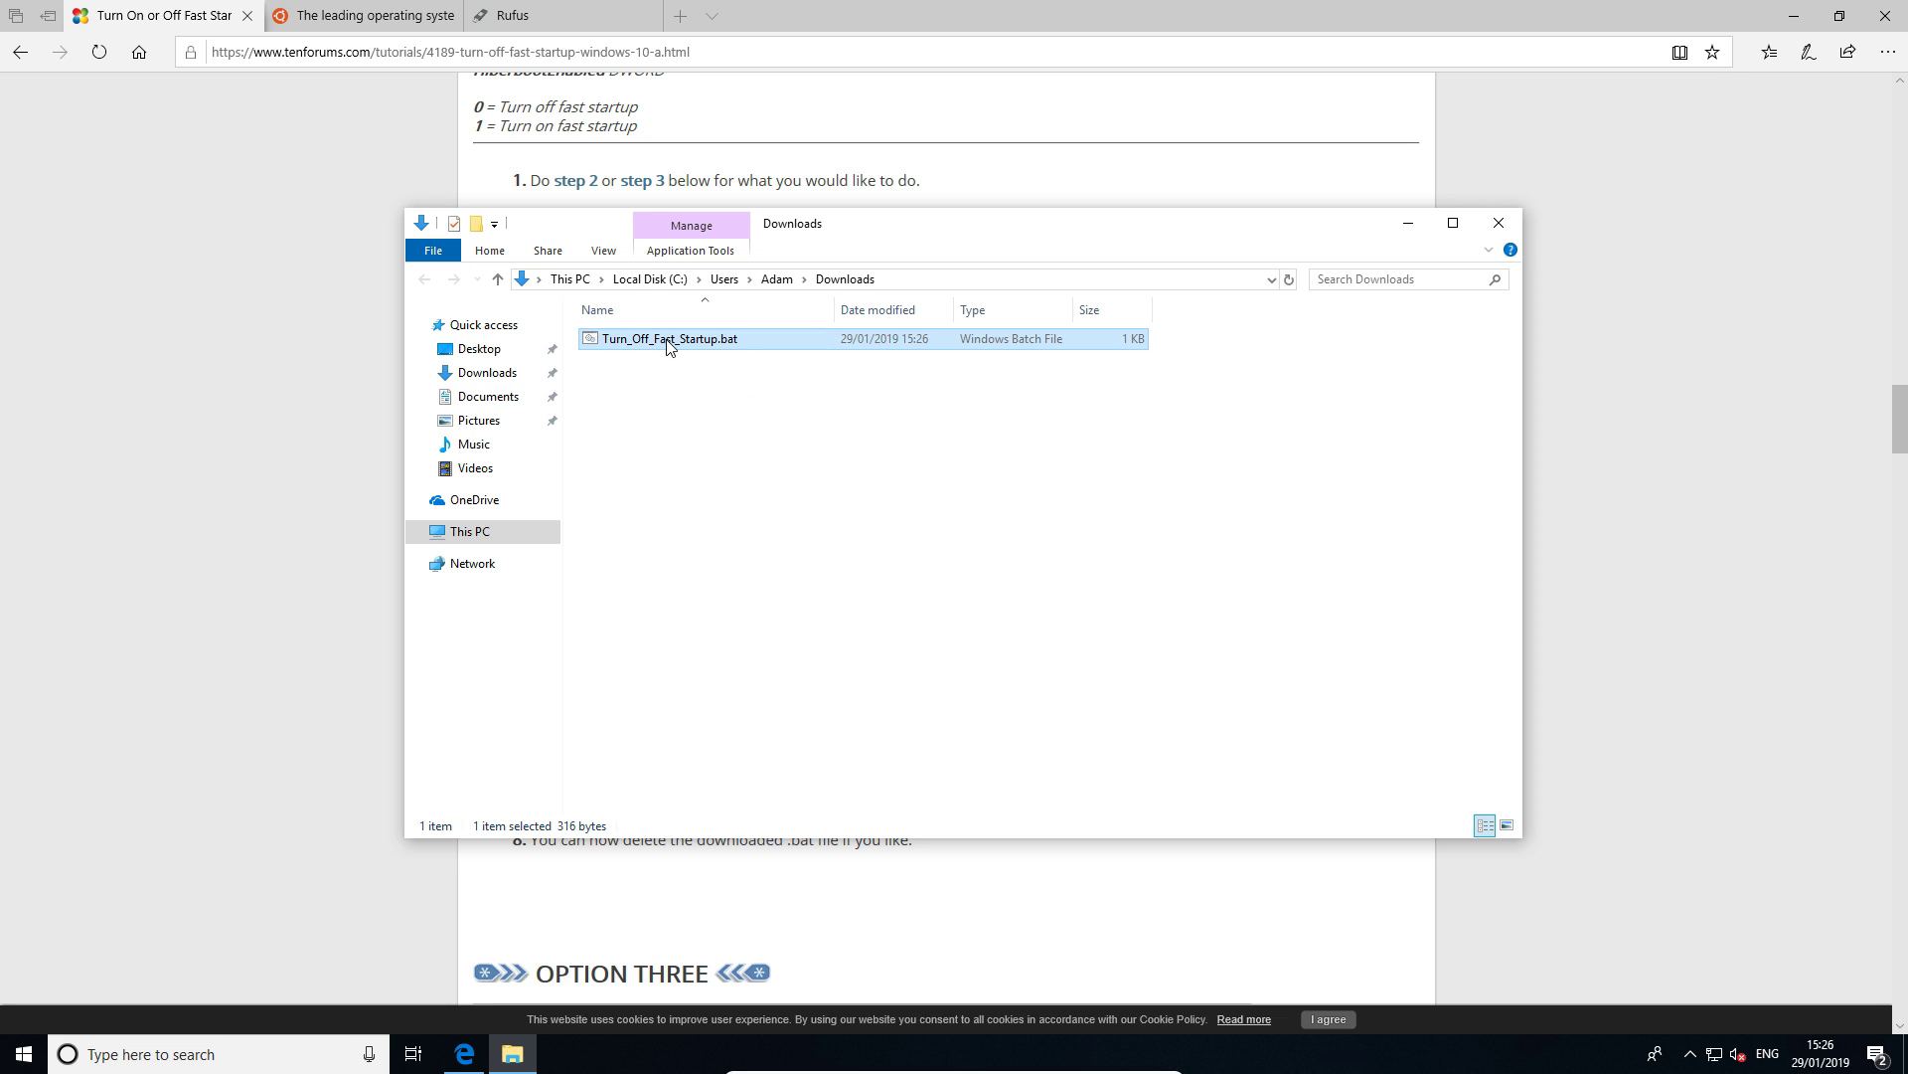
{"action": "right_click", "coordinate": [668, 342]}
{"action": "left_click", "coordinate": [717, 424]}
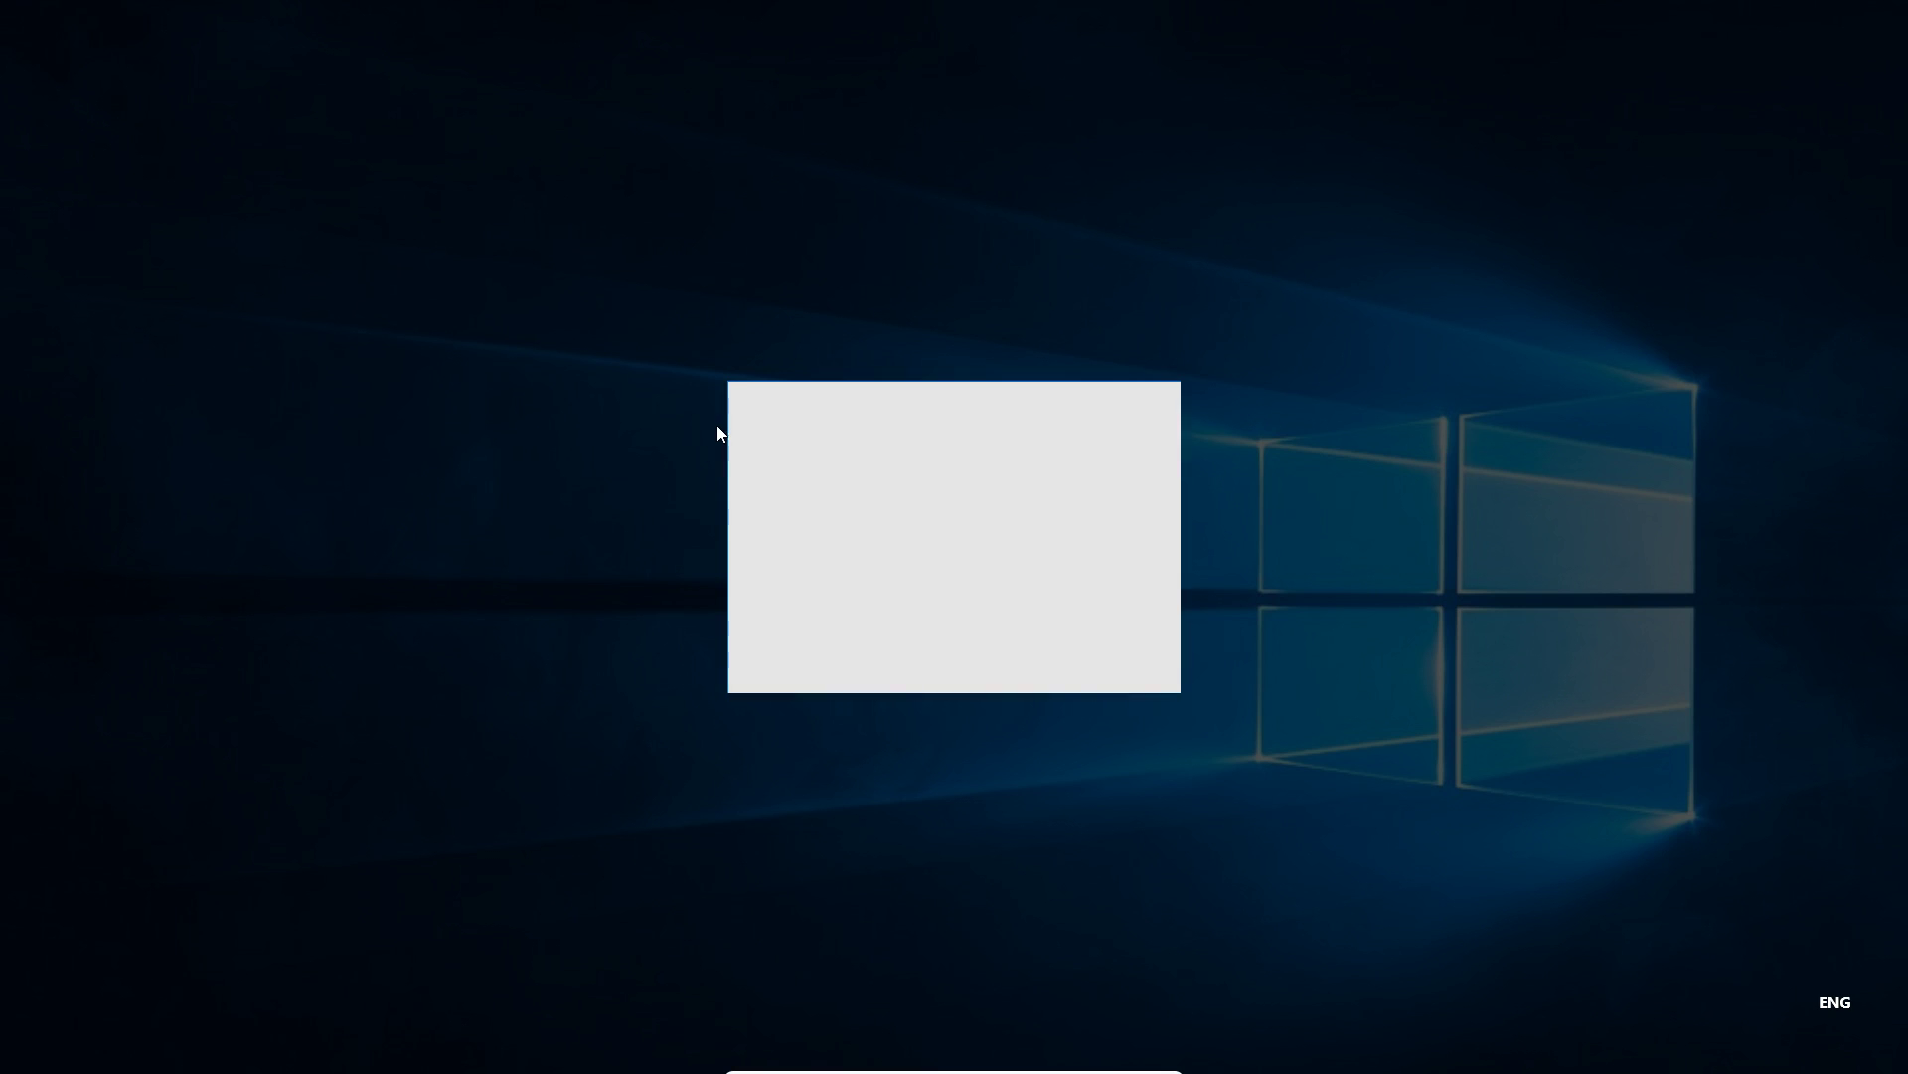
{"action": "left_click", "coordinate": [851, 652]}
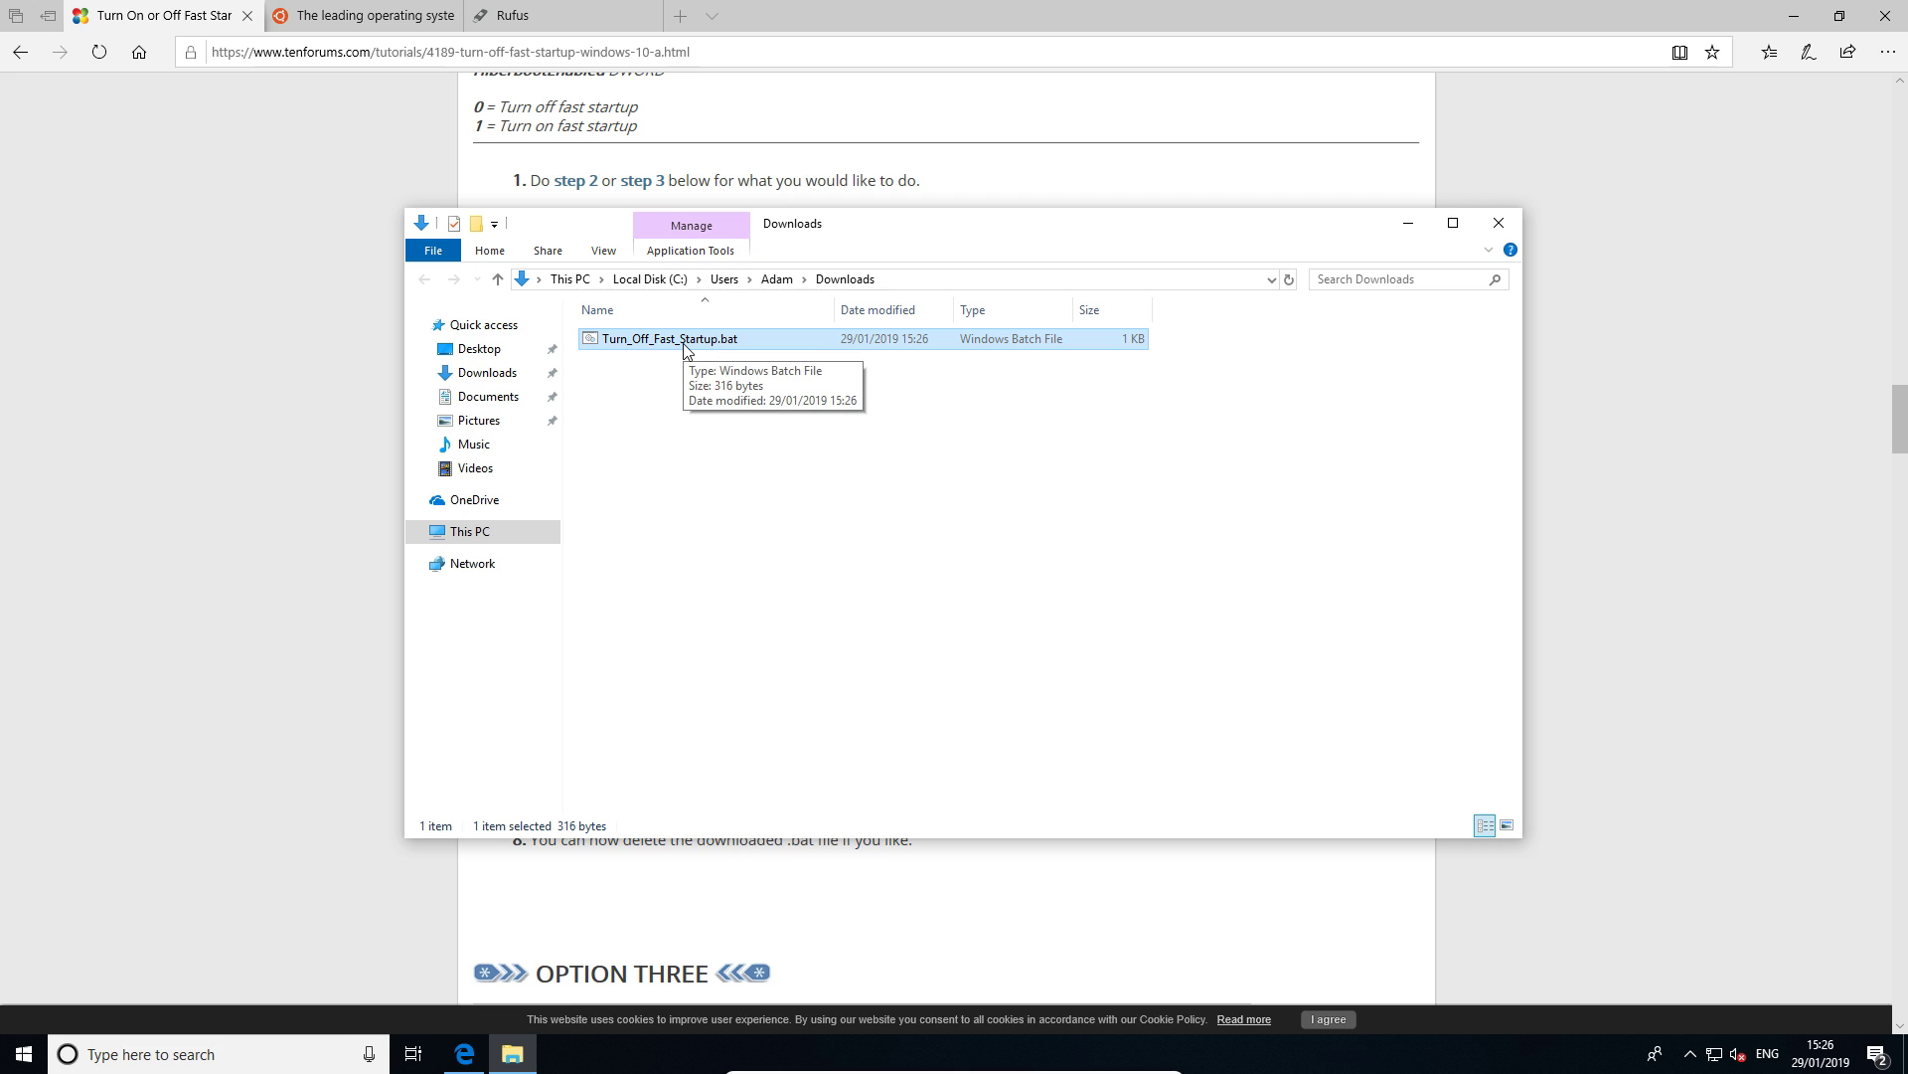
{"action": "left_click", "coordinate": [1498, 223]}
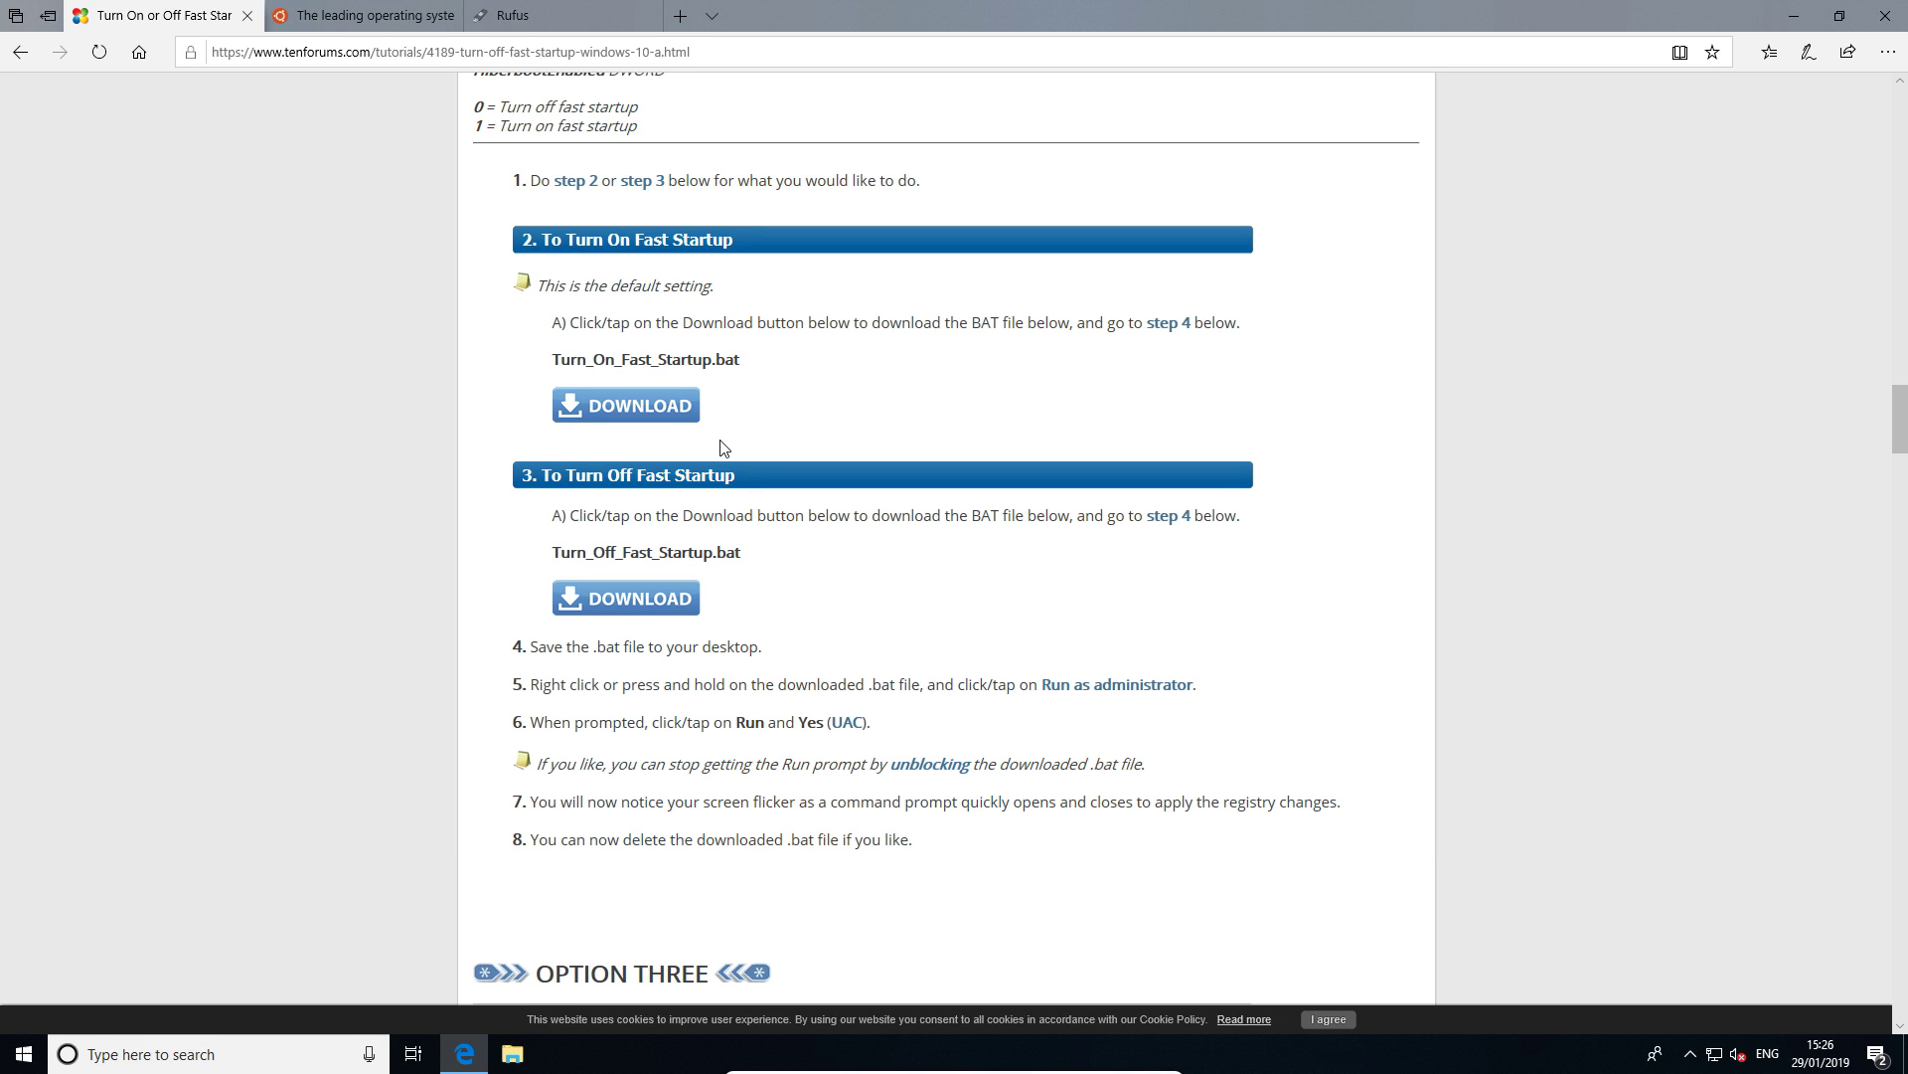
Step: Download the Ubuntu 18.04.1 LTS desktop ISO from the Ubuntu website and save it
{"action": "left_click", "coordinate": [348, 15]}
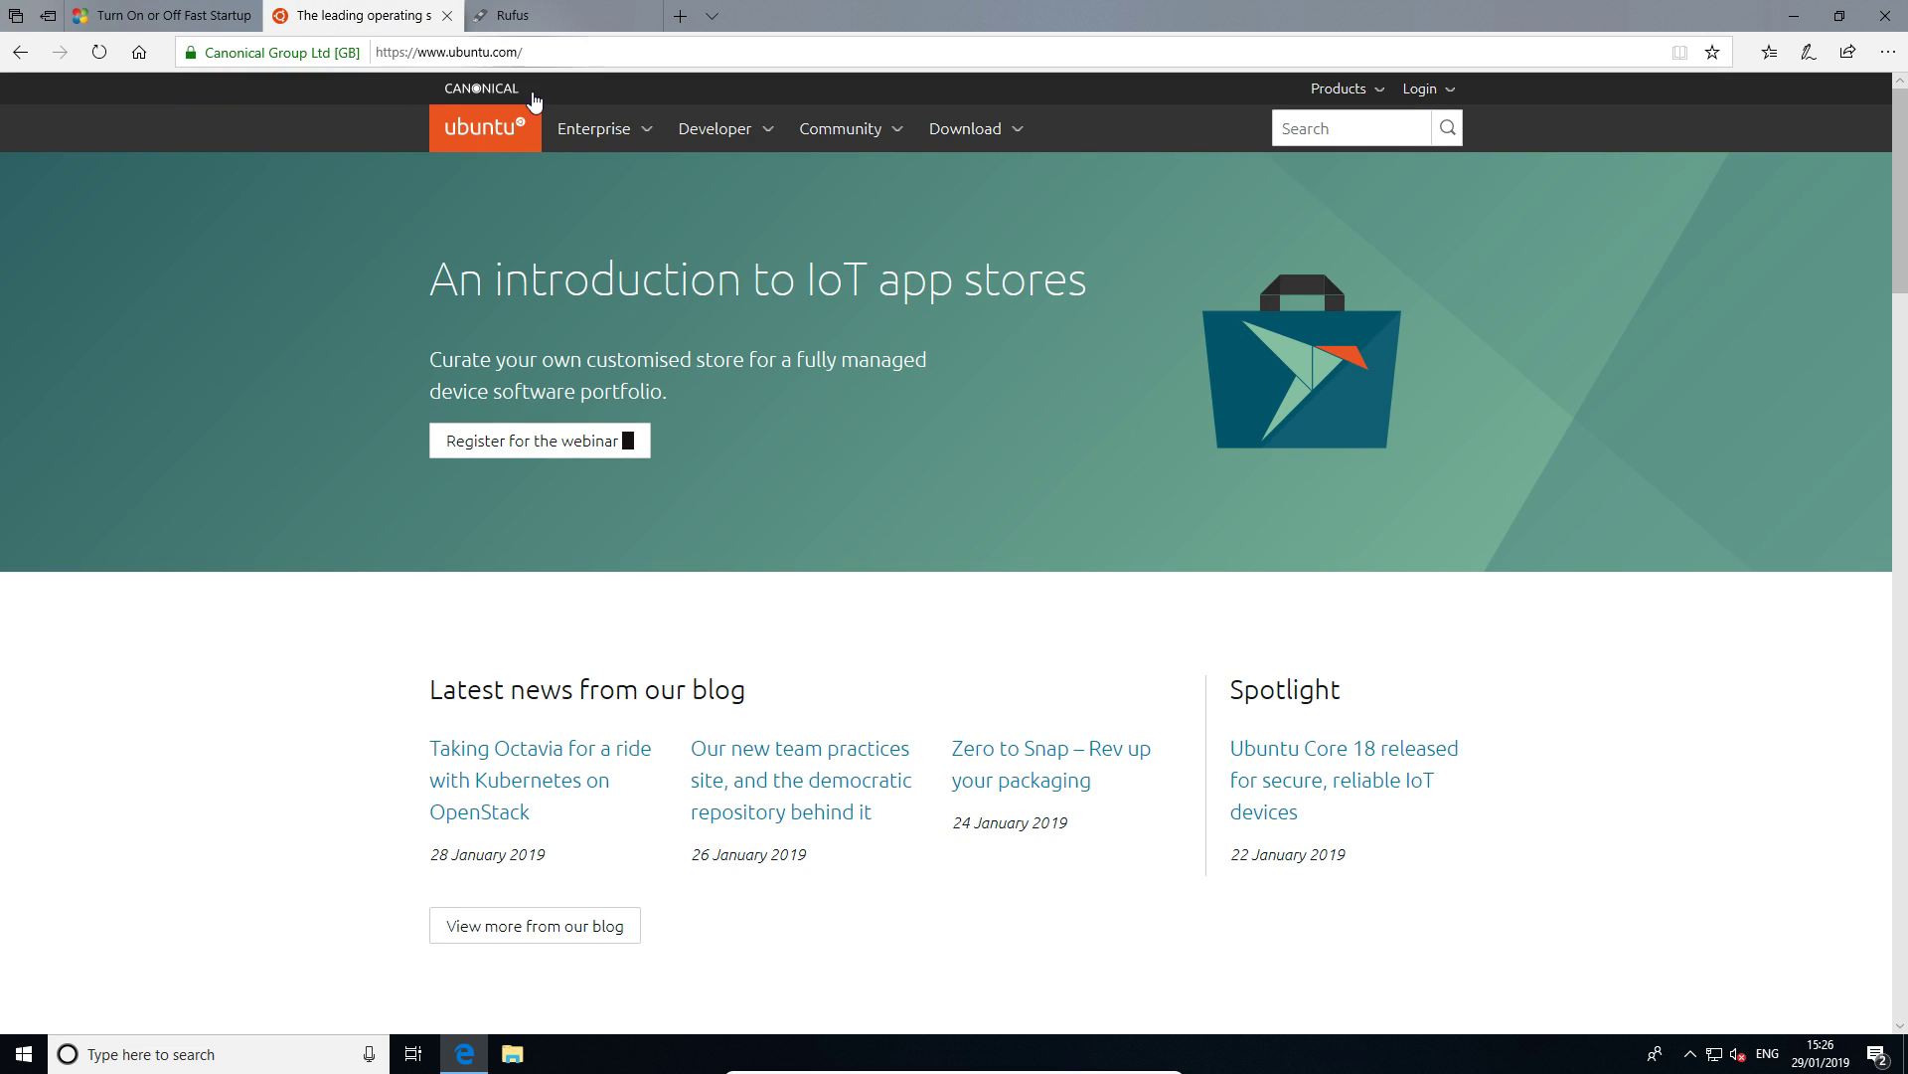
{"action": "left_click", "coordinate": [984, 130]}
{"action": "left_click", "coordinate": [526, 202]}
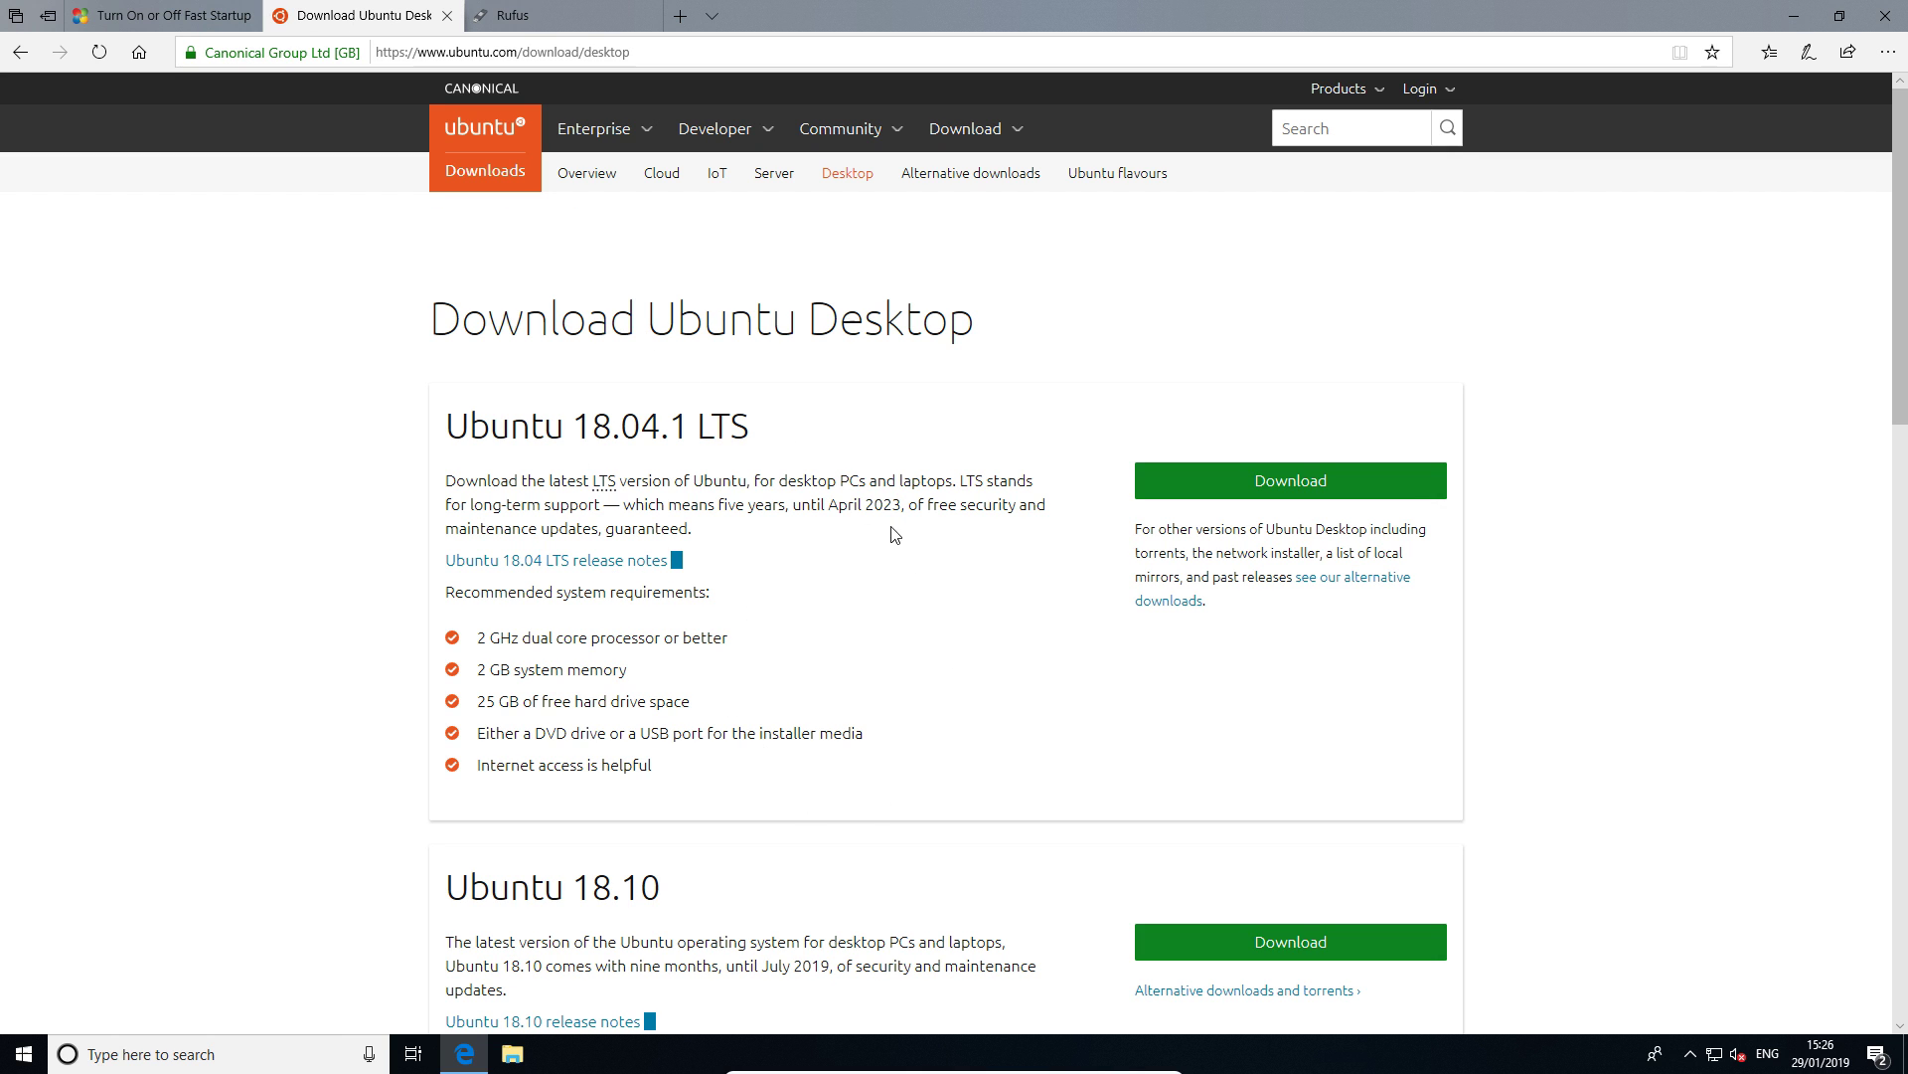
{"action": "scroll", "coordinate": [865, 550], "scroll_direction": "down", "scroll_amount": 1}
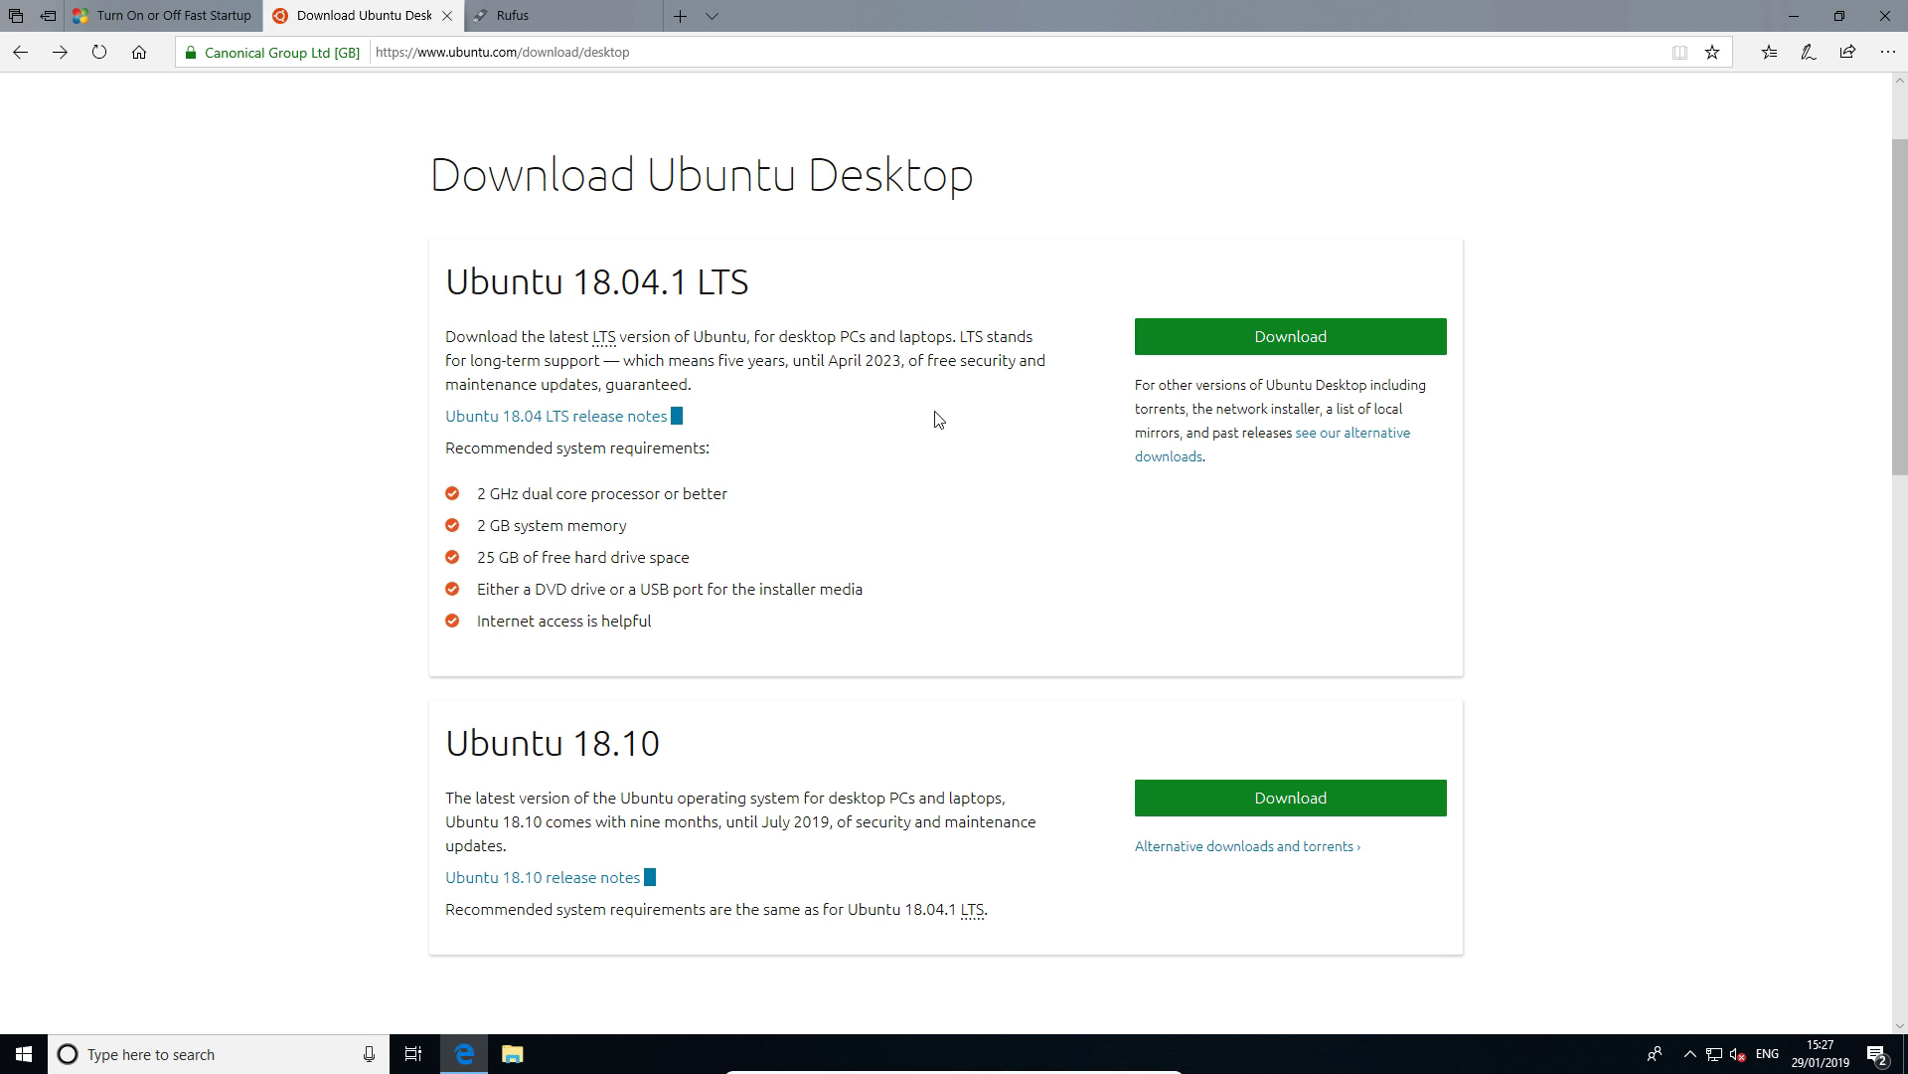
{"action": "left_click", "coordinate": [1312, 338]}
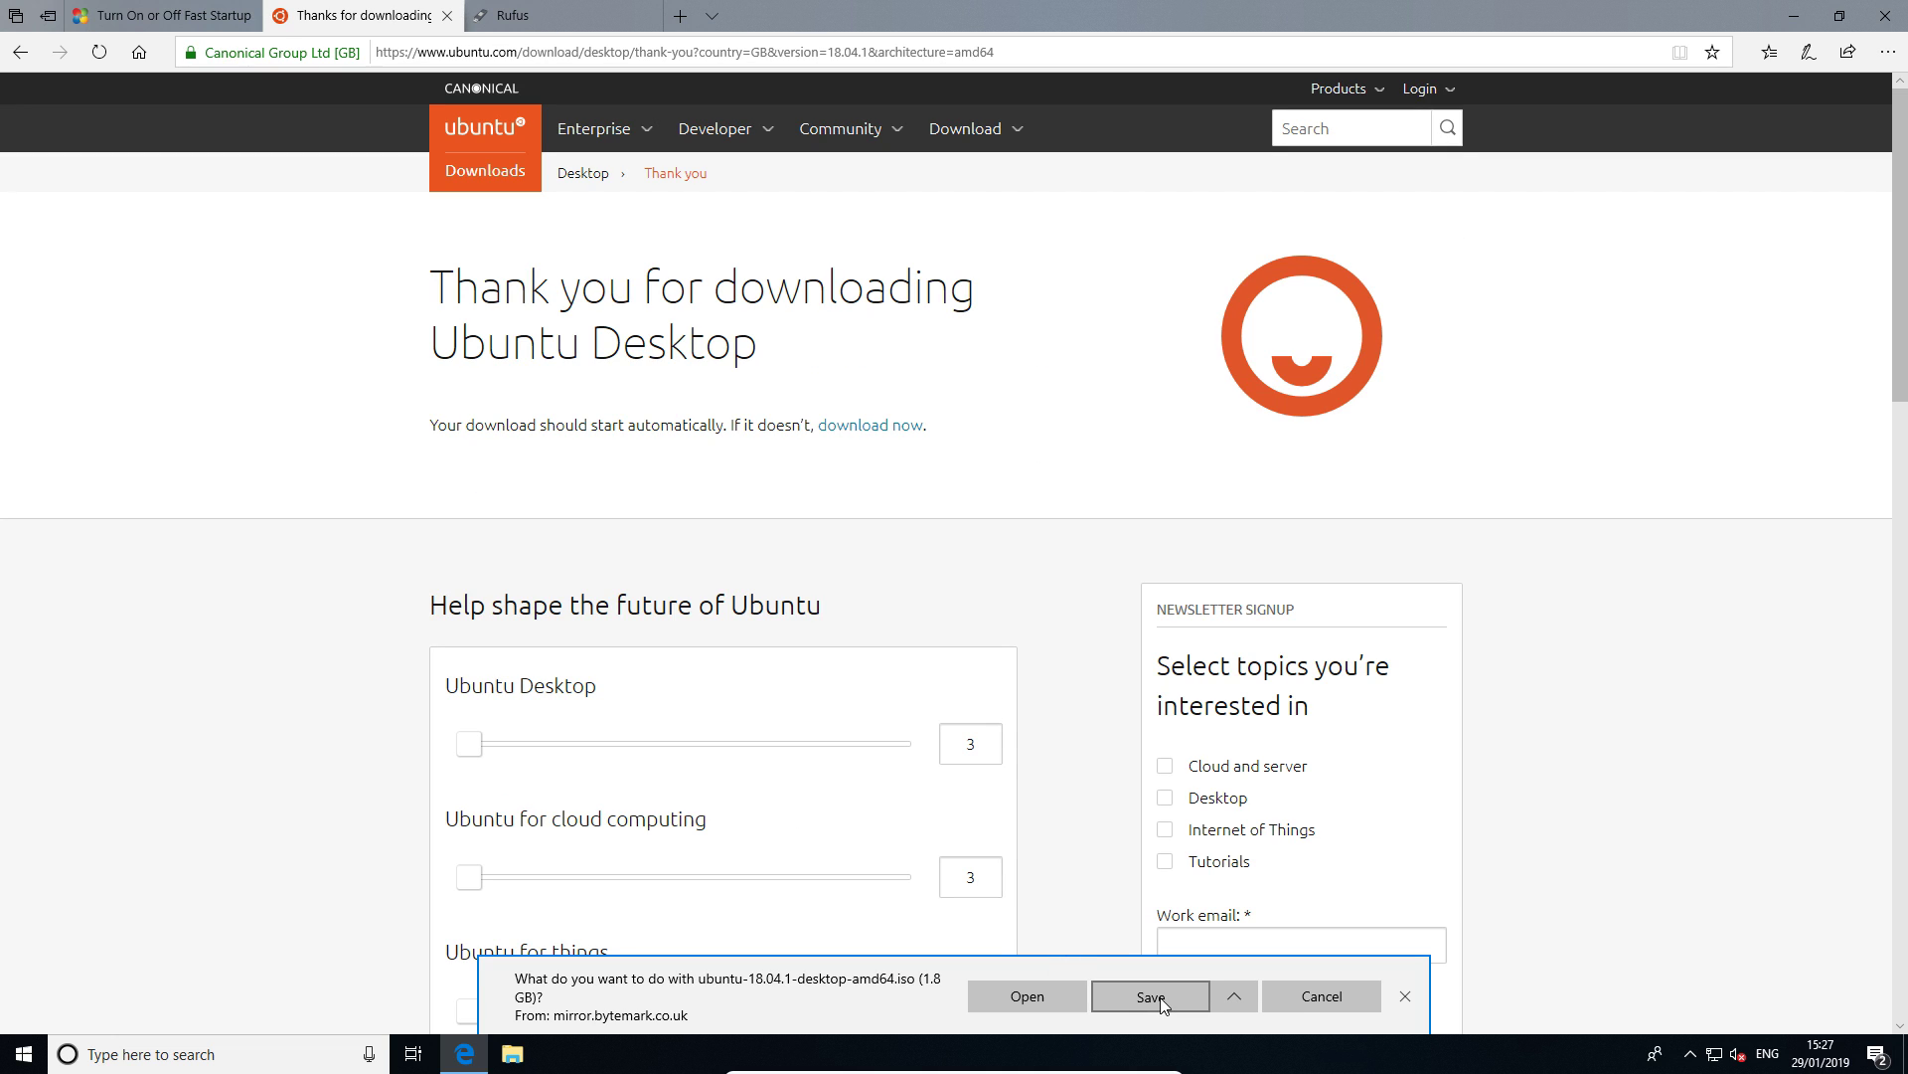
{"action": "left_click", "coordinate": [1068, 994]}
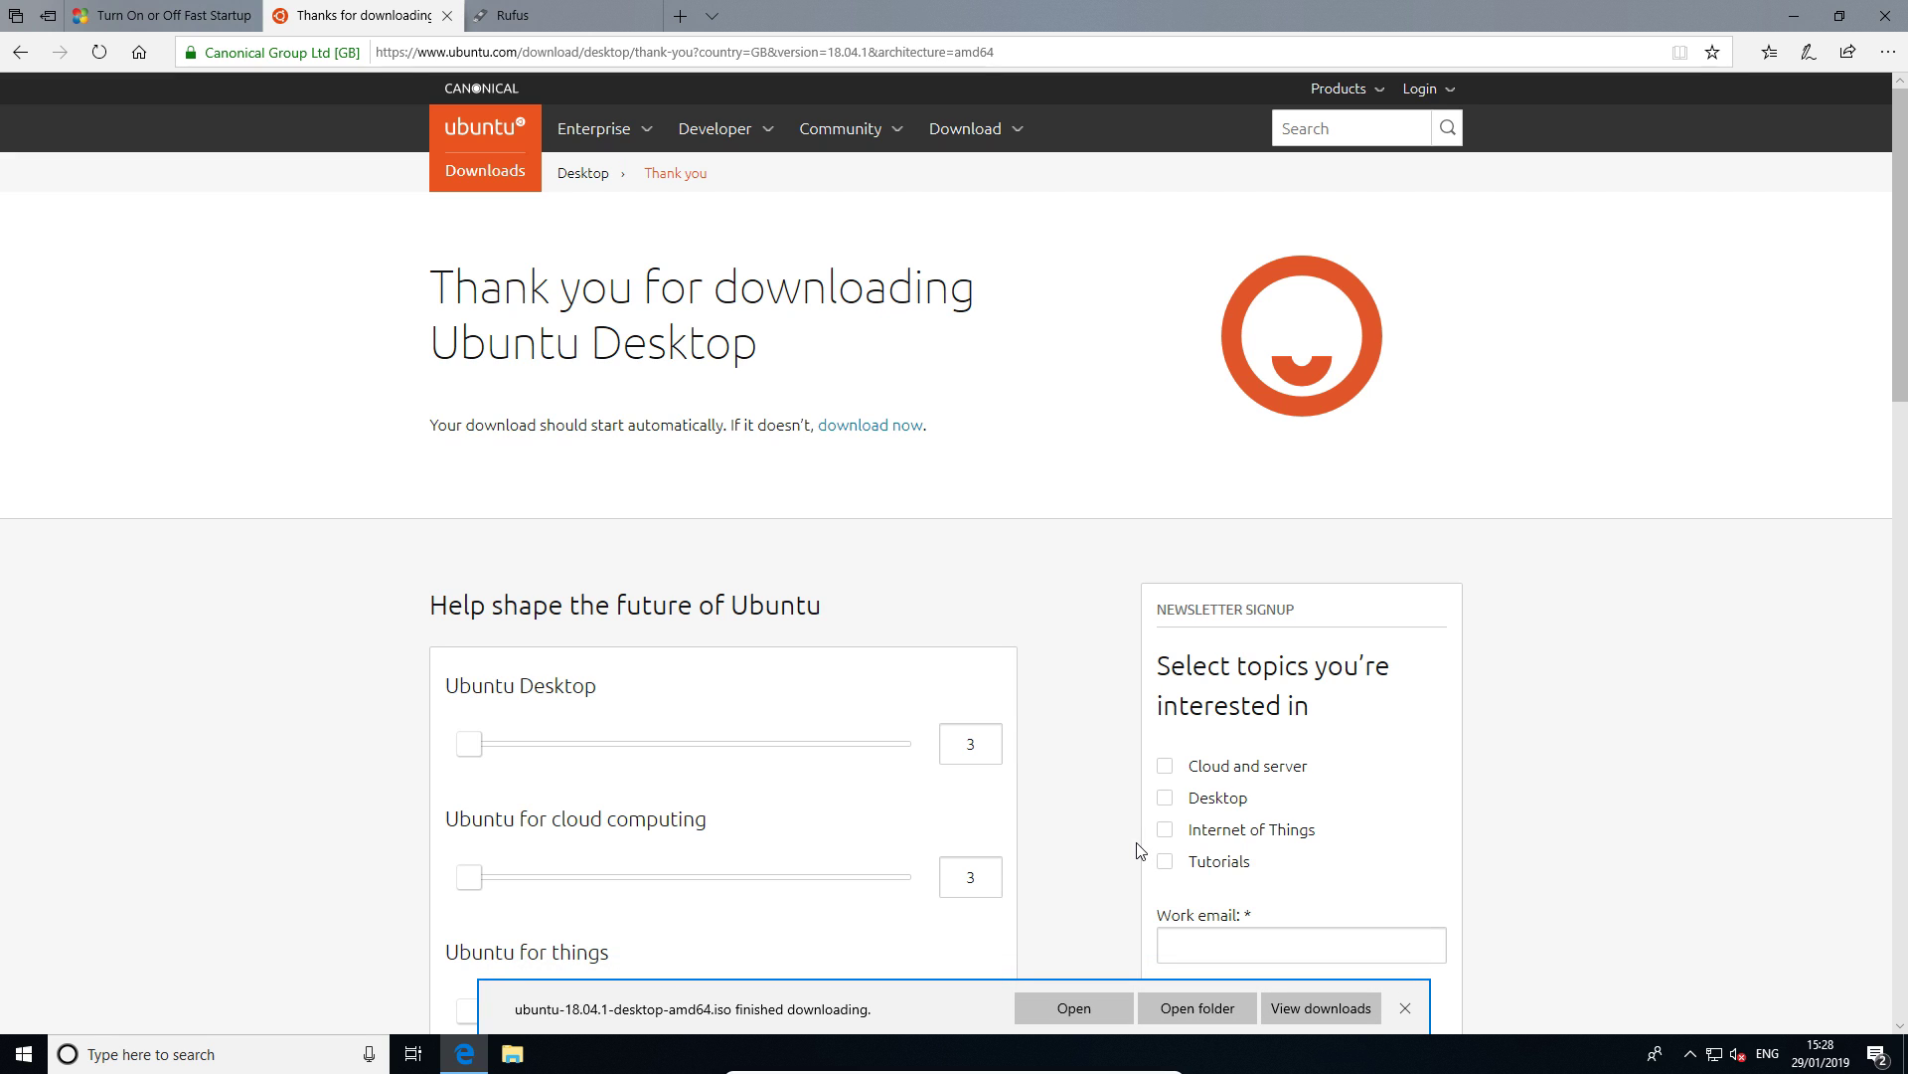
Step: Show the downloaded Ubuntu ISO in the Downloads folder, move that window aside and return to the browser
{"action": "left_click", "coordinate": [1222, 1016]}
{"action": "left_click_drag", "start_coordinate": [803, 257], "coordinate": [448, 329]}
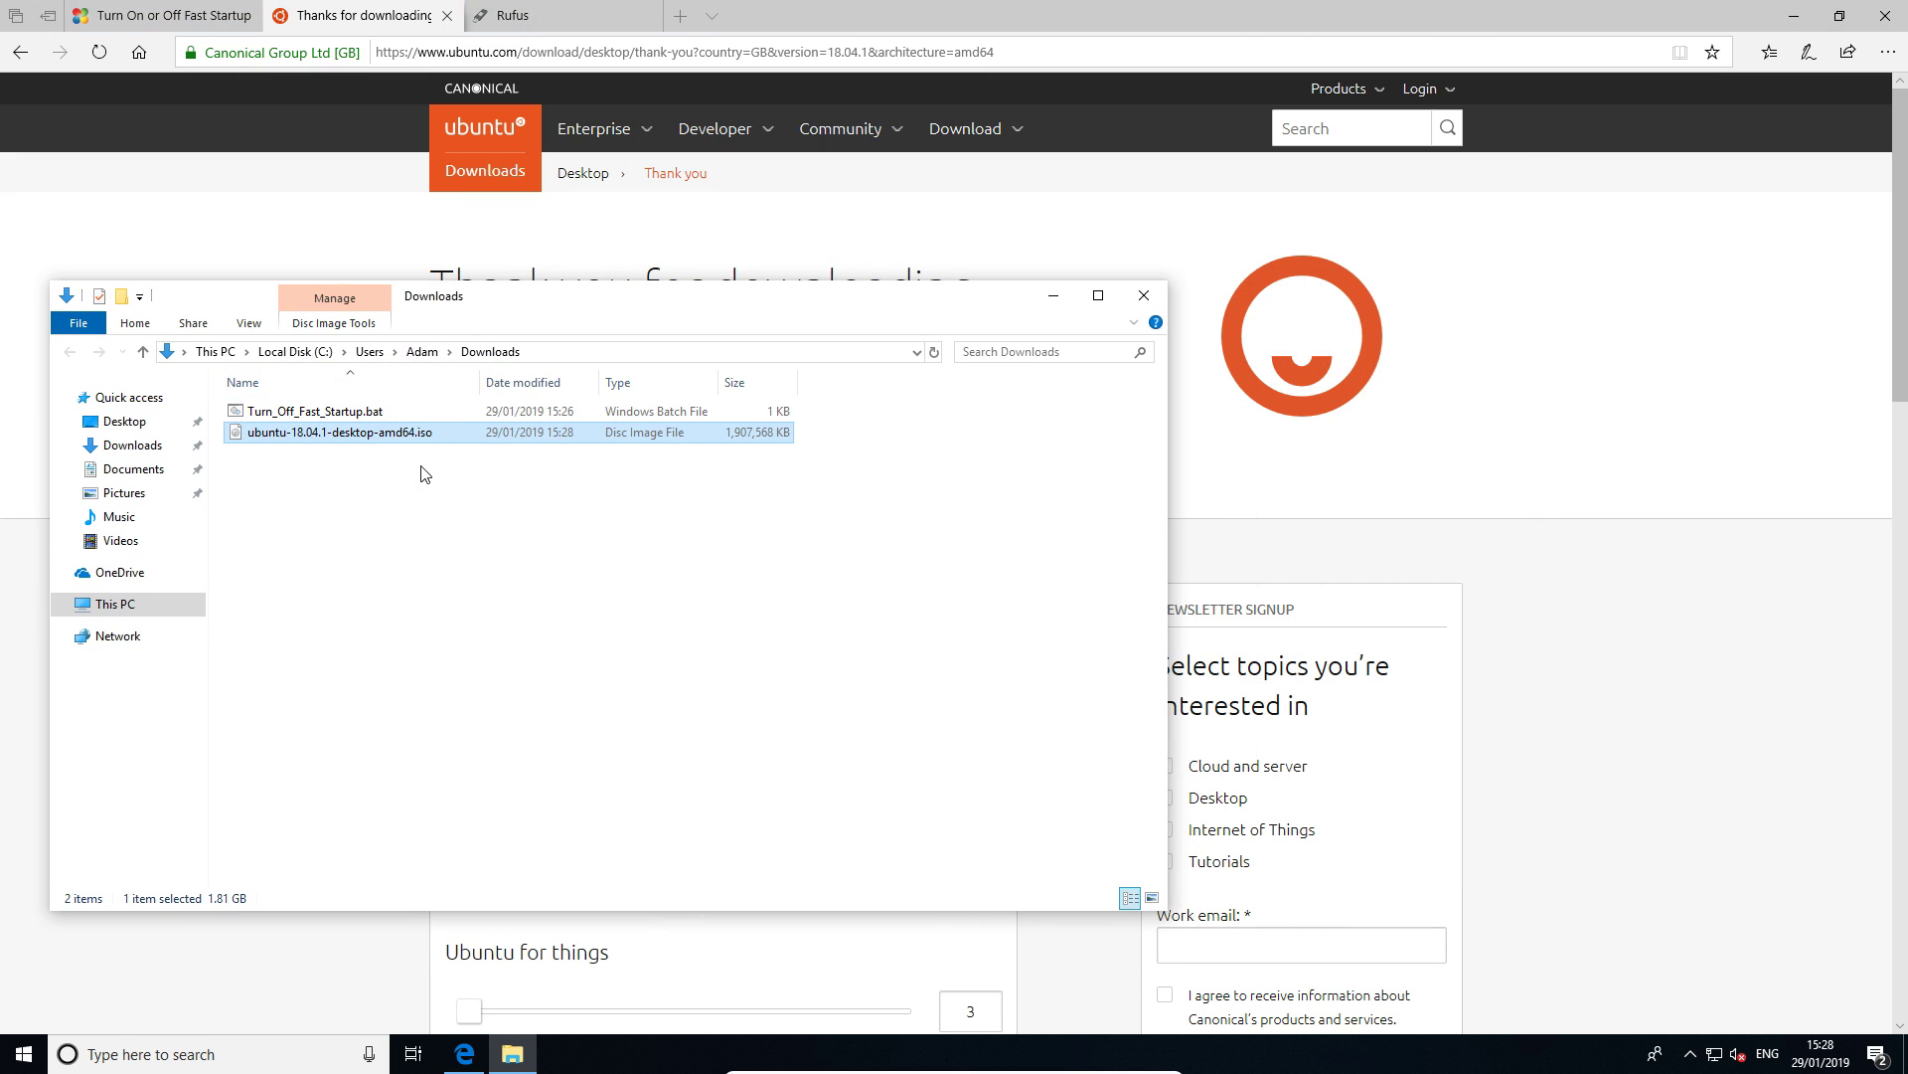
{"action": "key", "text": "alt+Tab"}
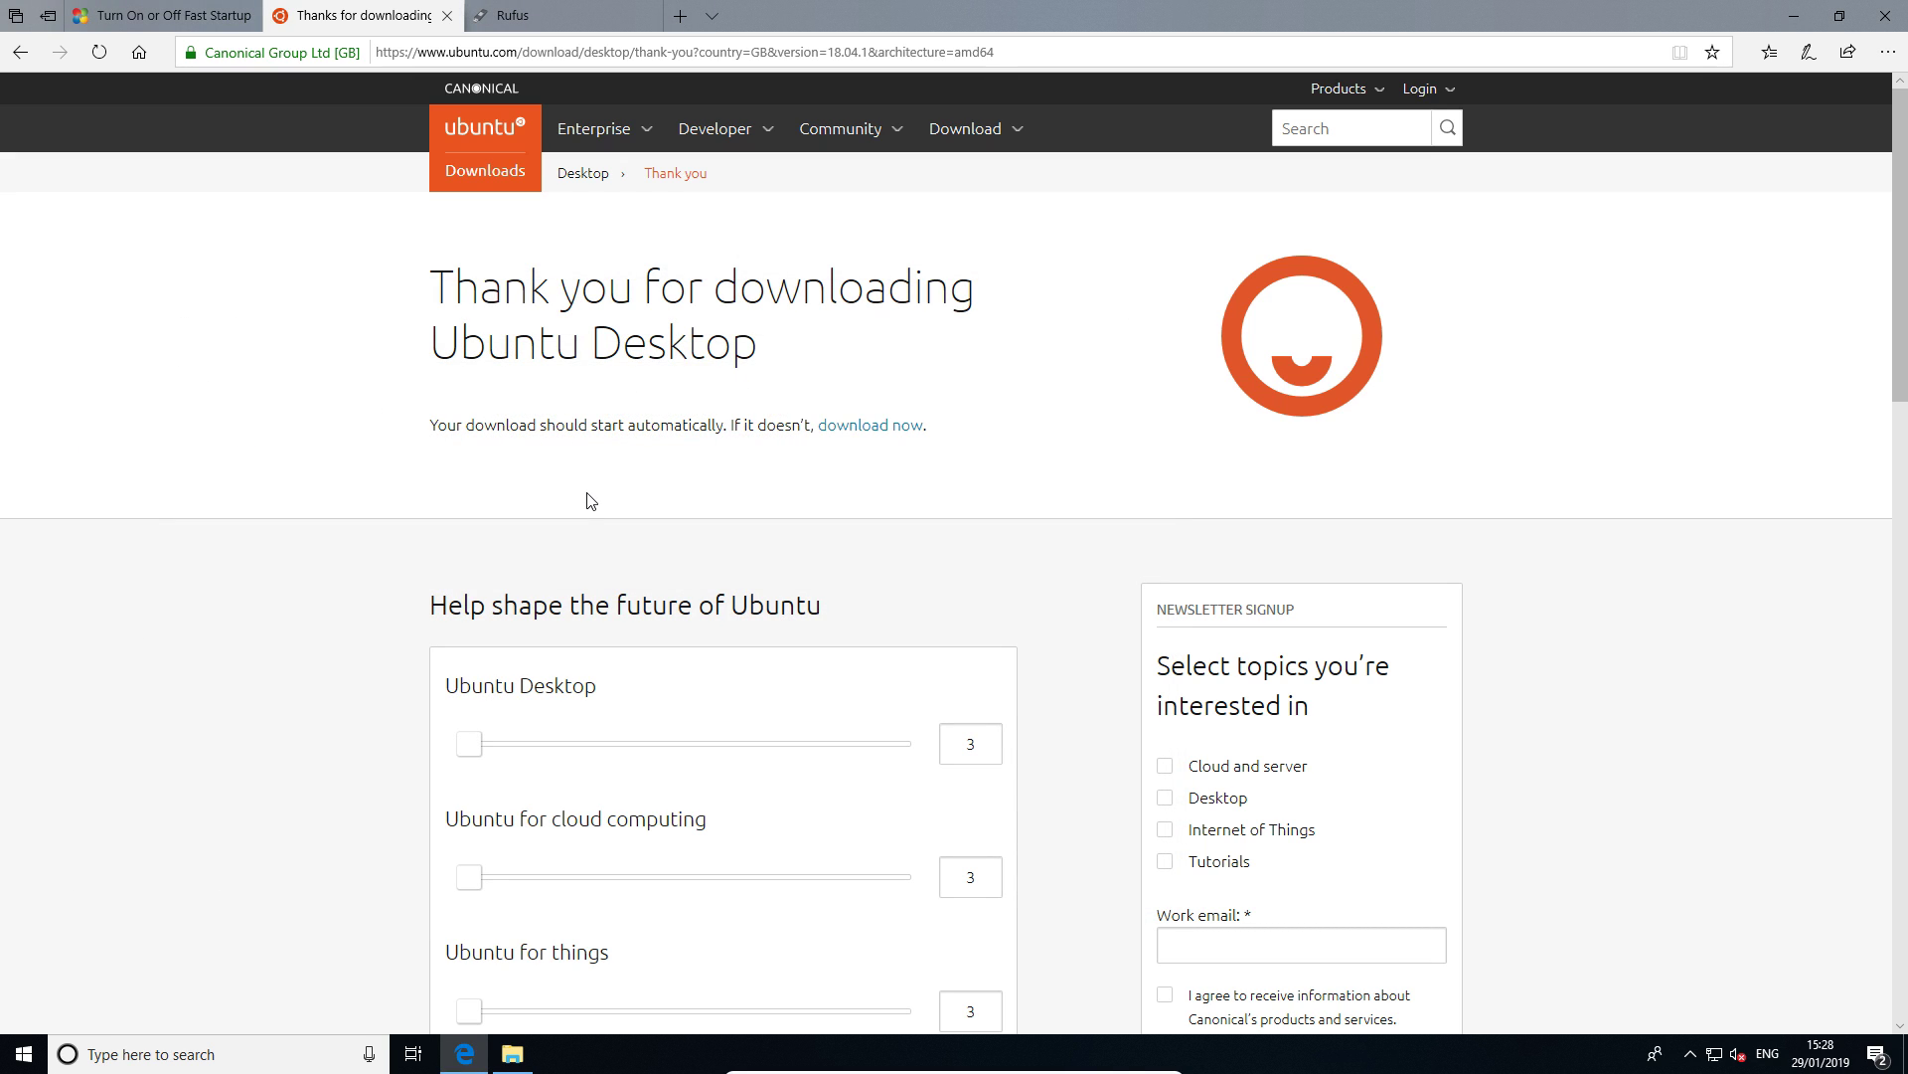
Step: Download Rufus 3.4 from the Rufus website and save the executable
{"action": "left_click", "coordinate": [526, 15]}
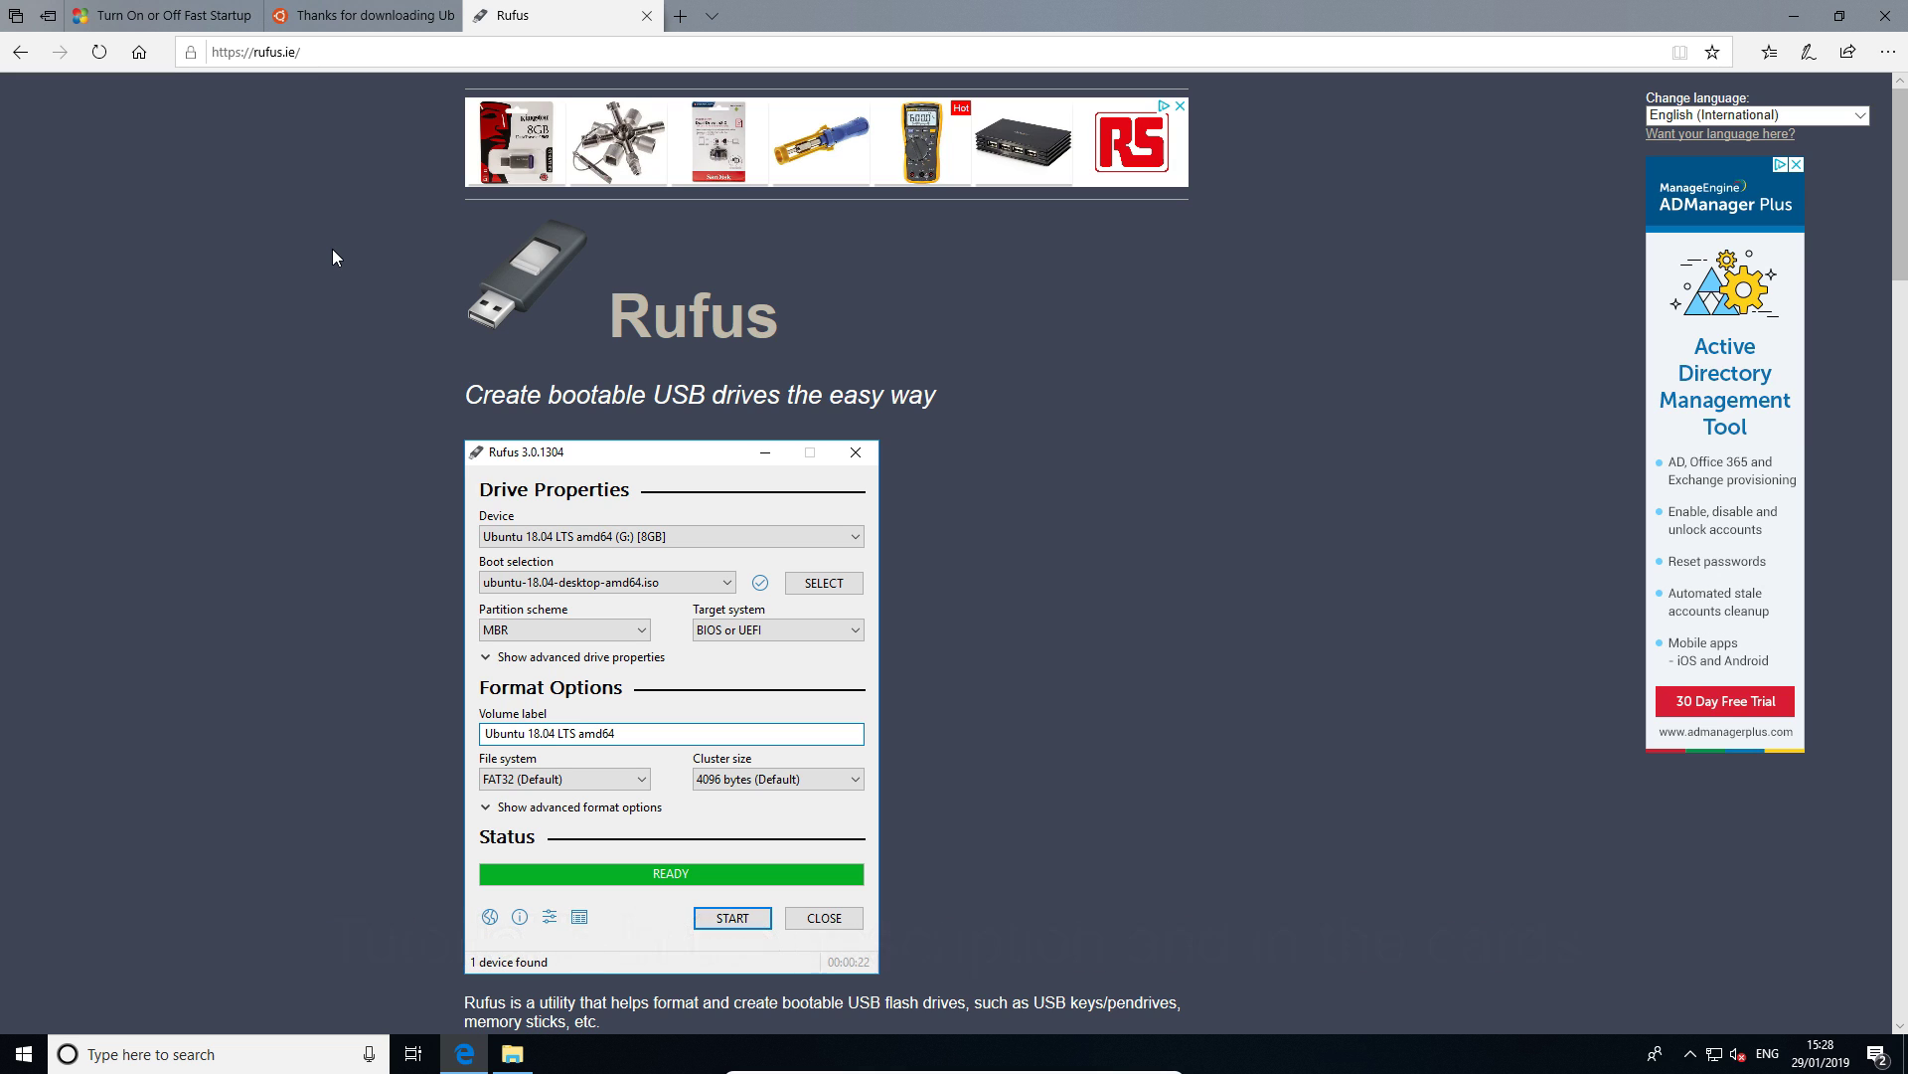
{"action": "scroll", "coordinate": [366, 388], "scroll_direction": "down", "scroll_amount": 10}
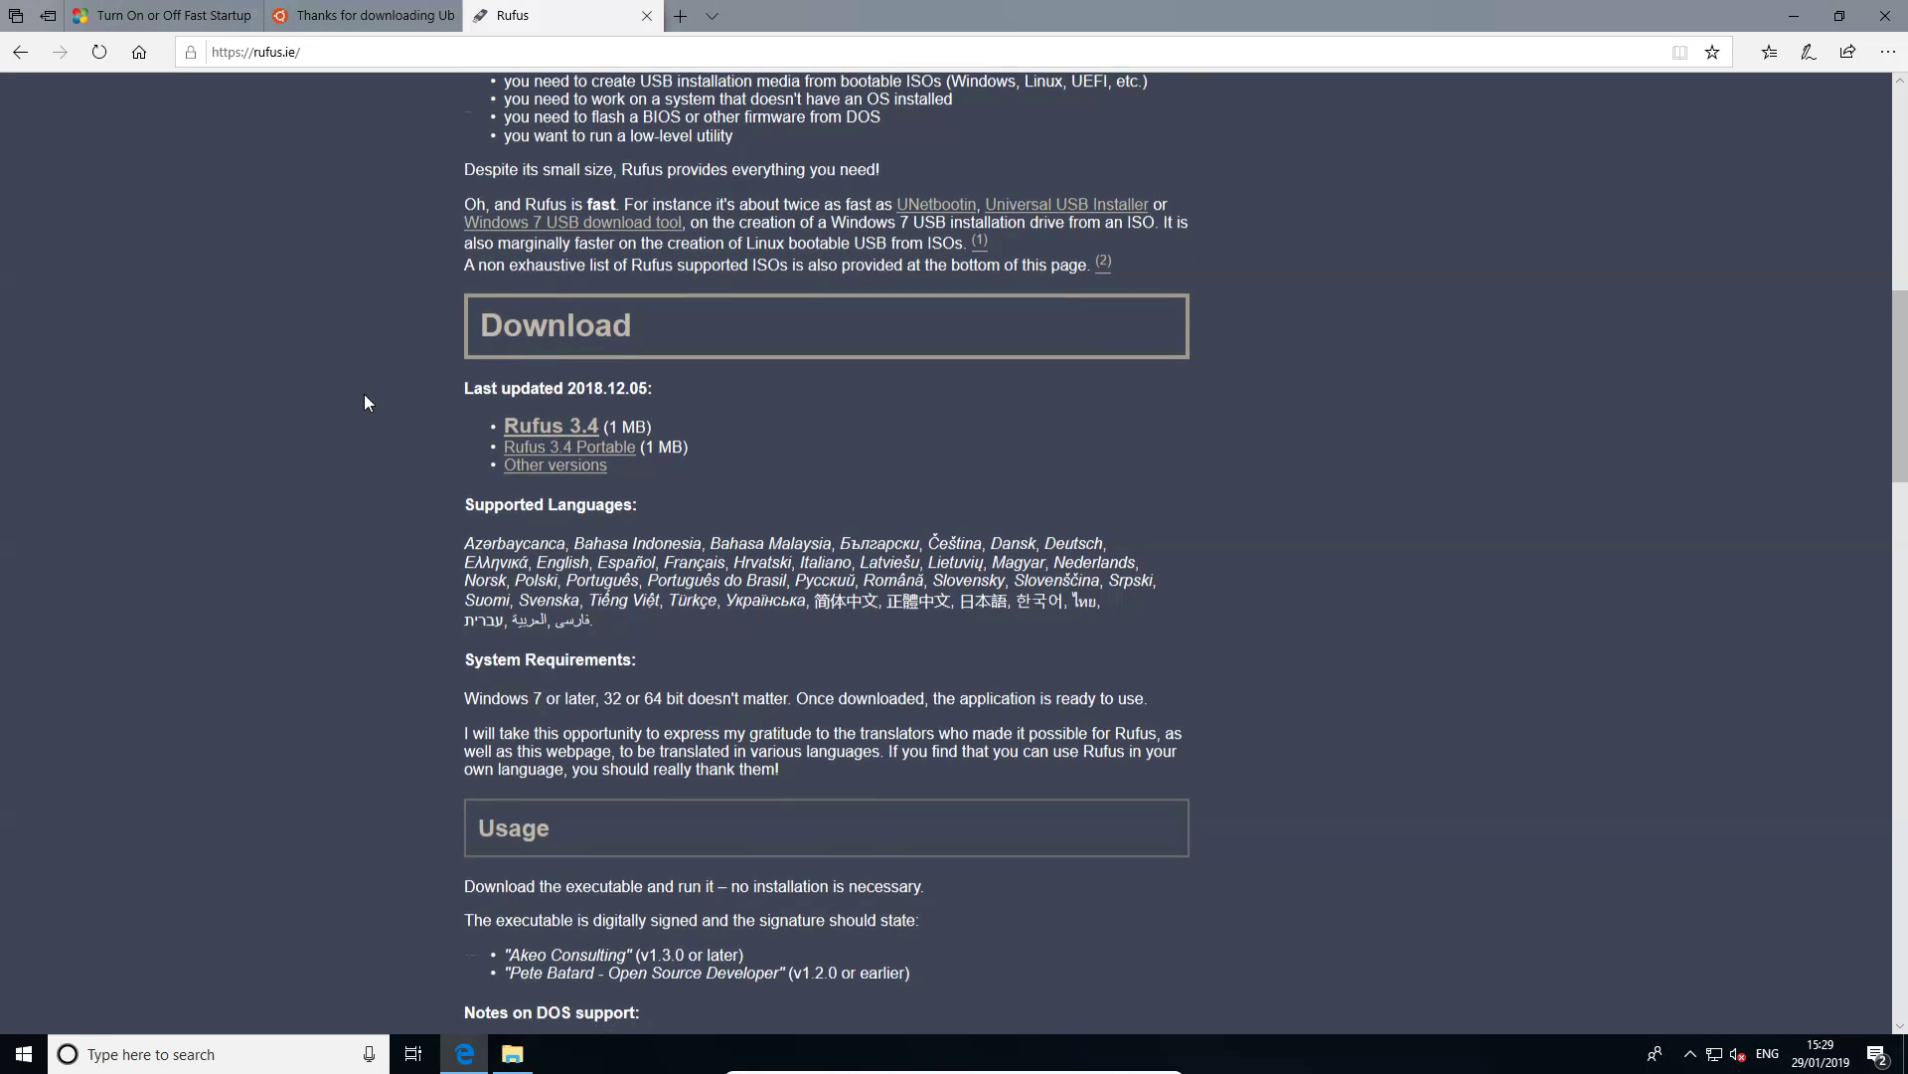
{"action": "left_click", "coordinate": [557, 435]}
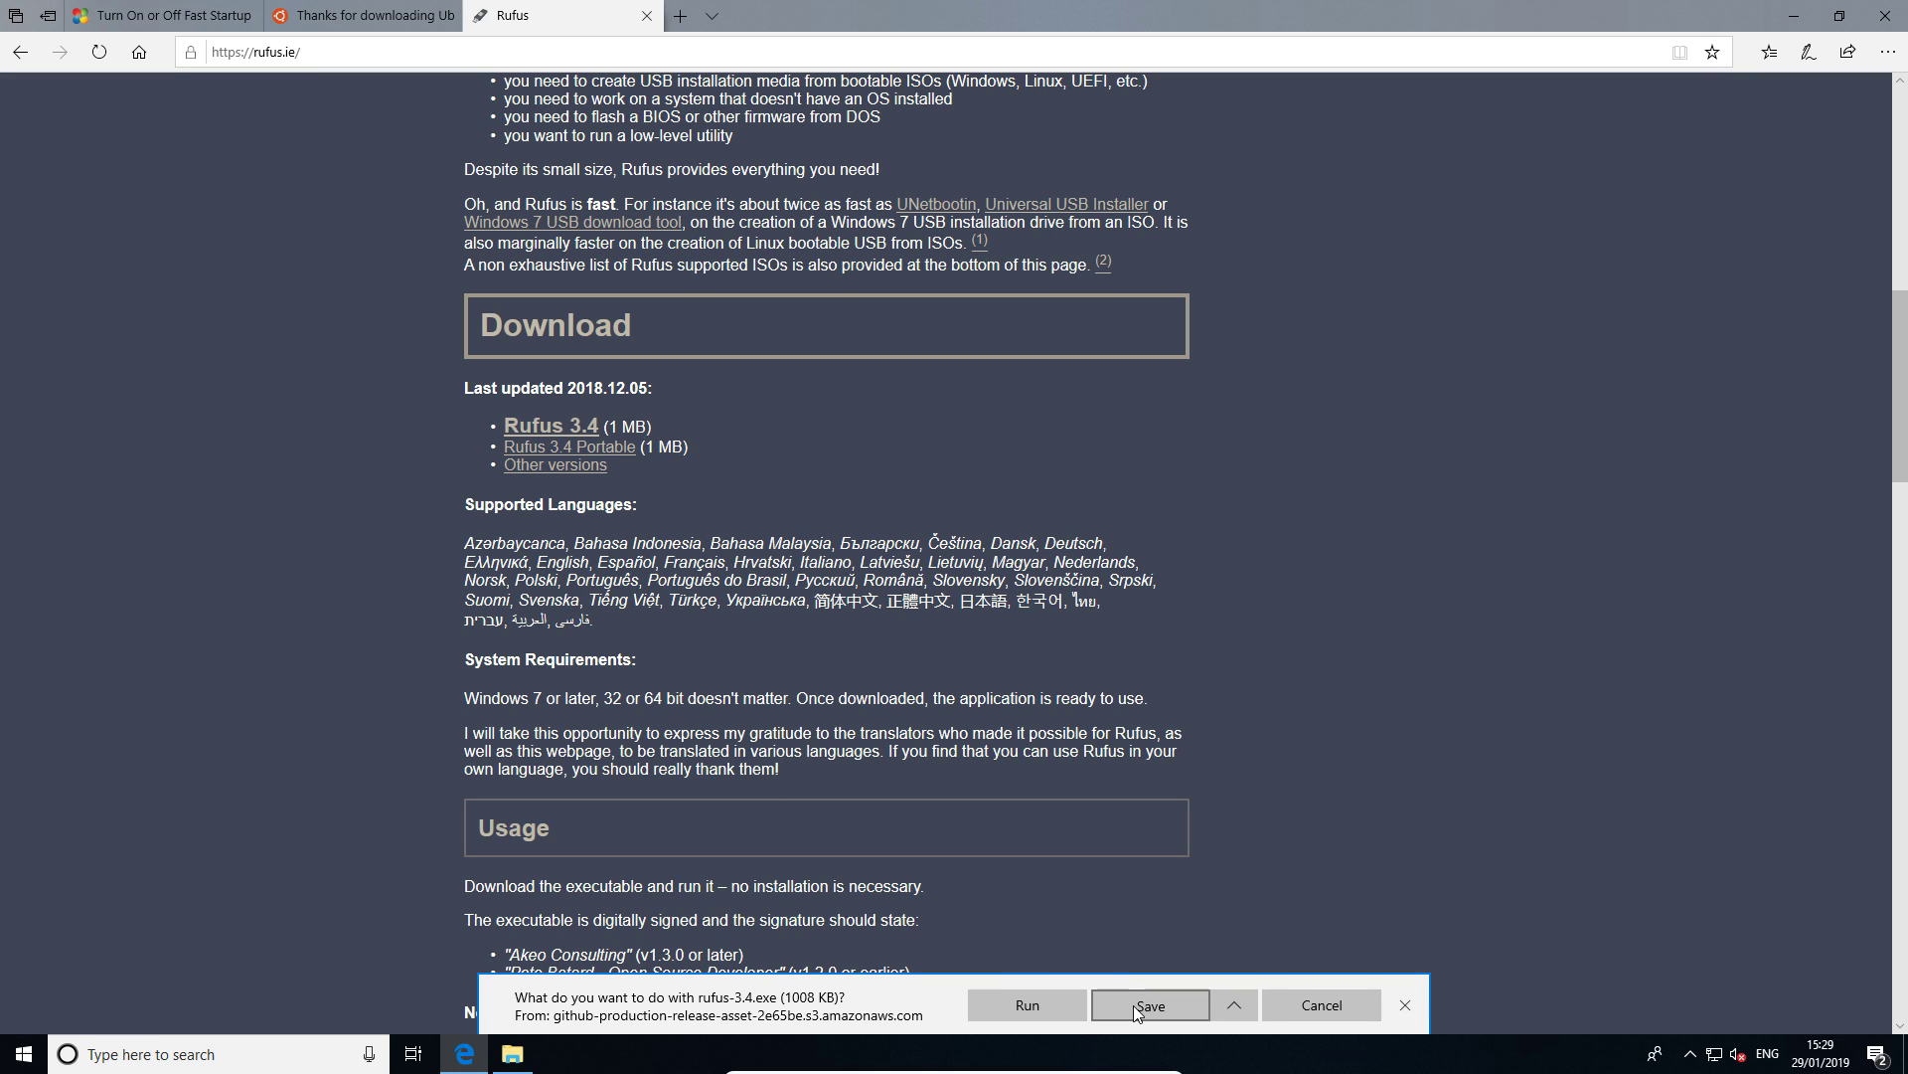
{"action": "left_click", "coordinate": [1134, 1004]}
Step: Launch rufus-3.4.exe from the Downloads folder and allow it to check for application updates online
{"action": "left_click", "coordinate": [1193, 1010]}
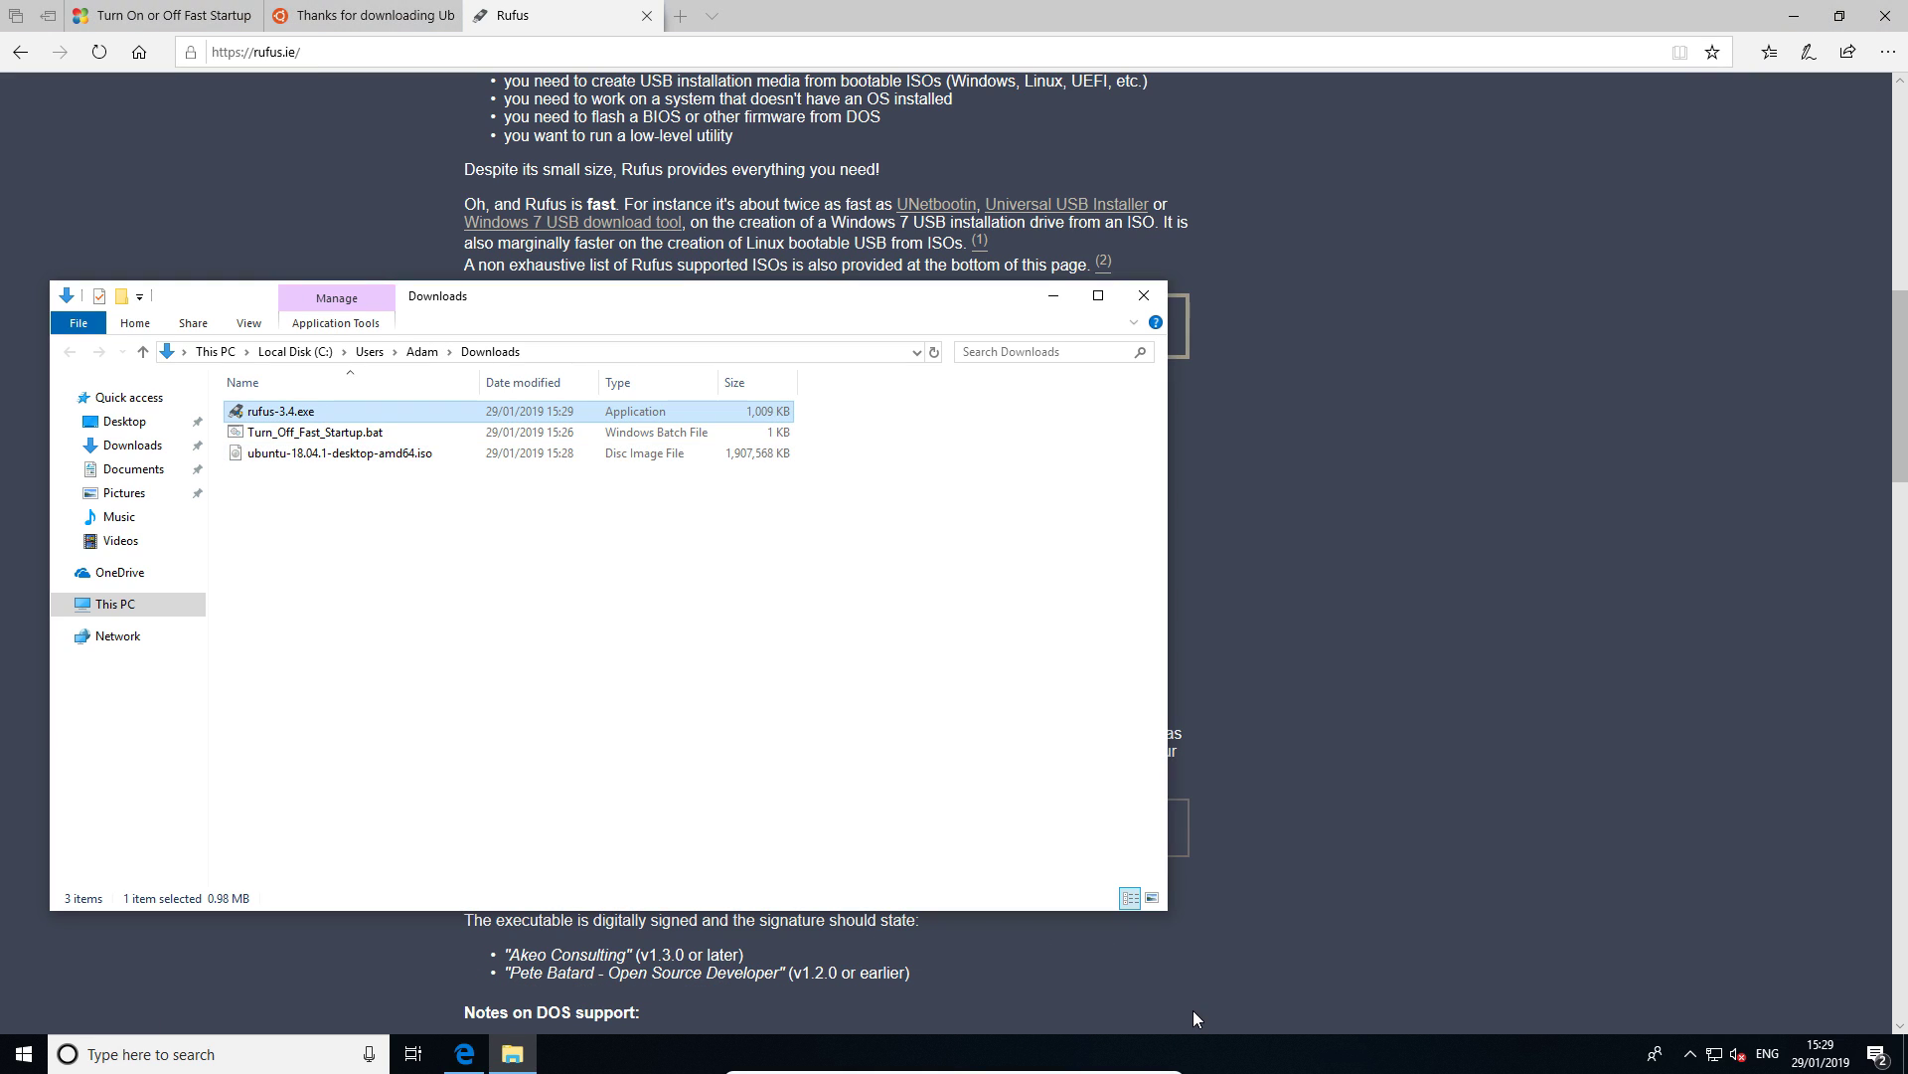
{"action": "double_click", "coordinate": [281, 411]}
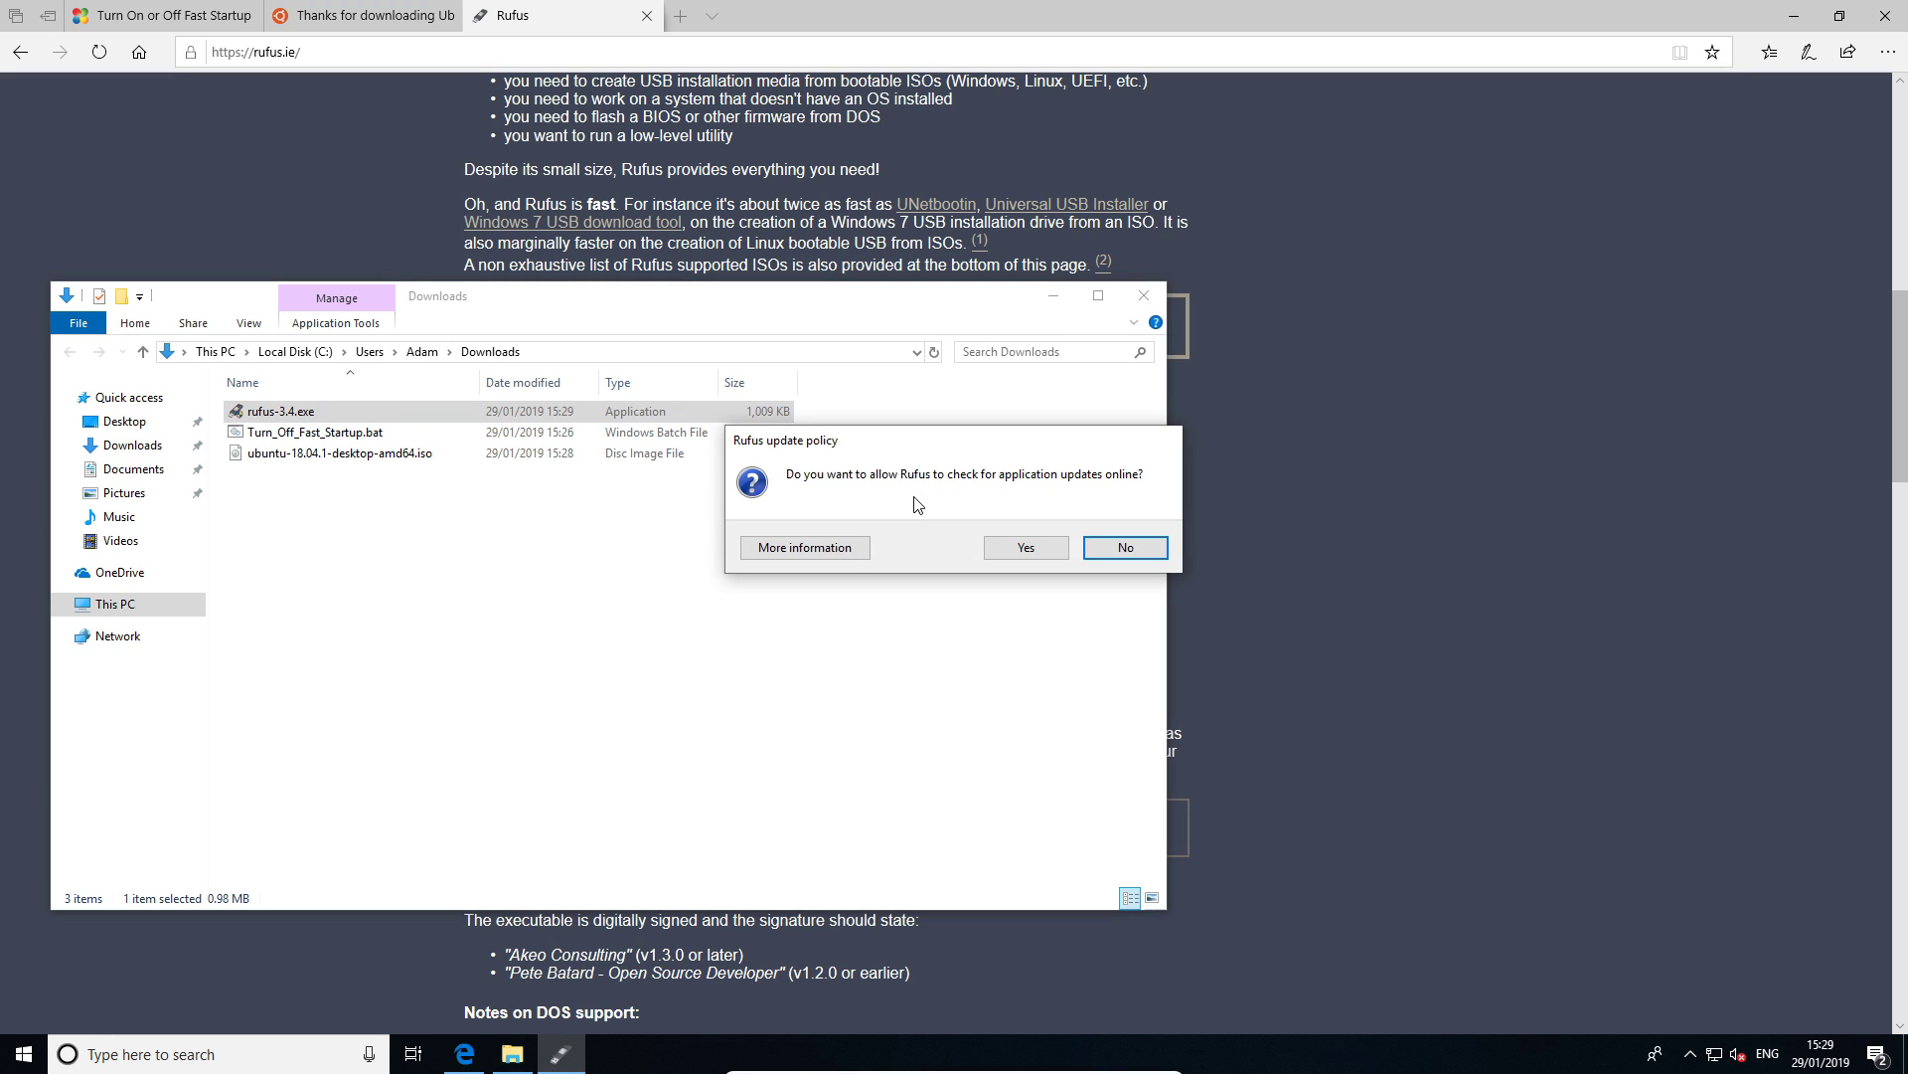
{"action": "left_click", "coordinate": [1024, 548]}
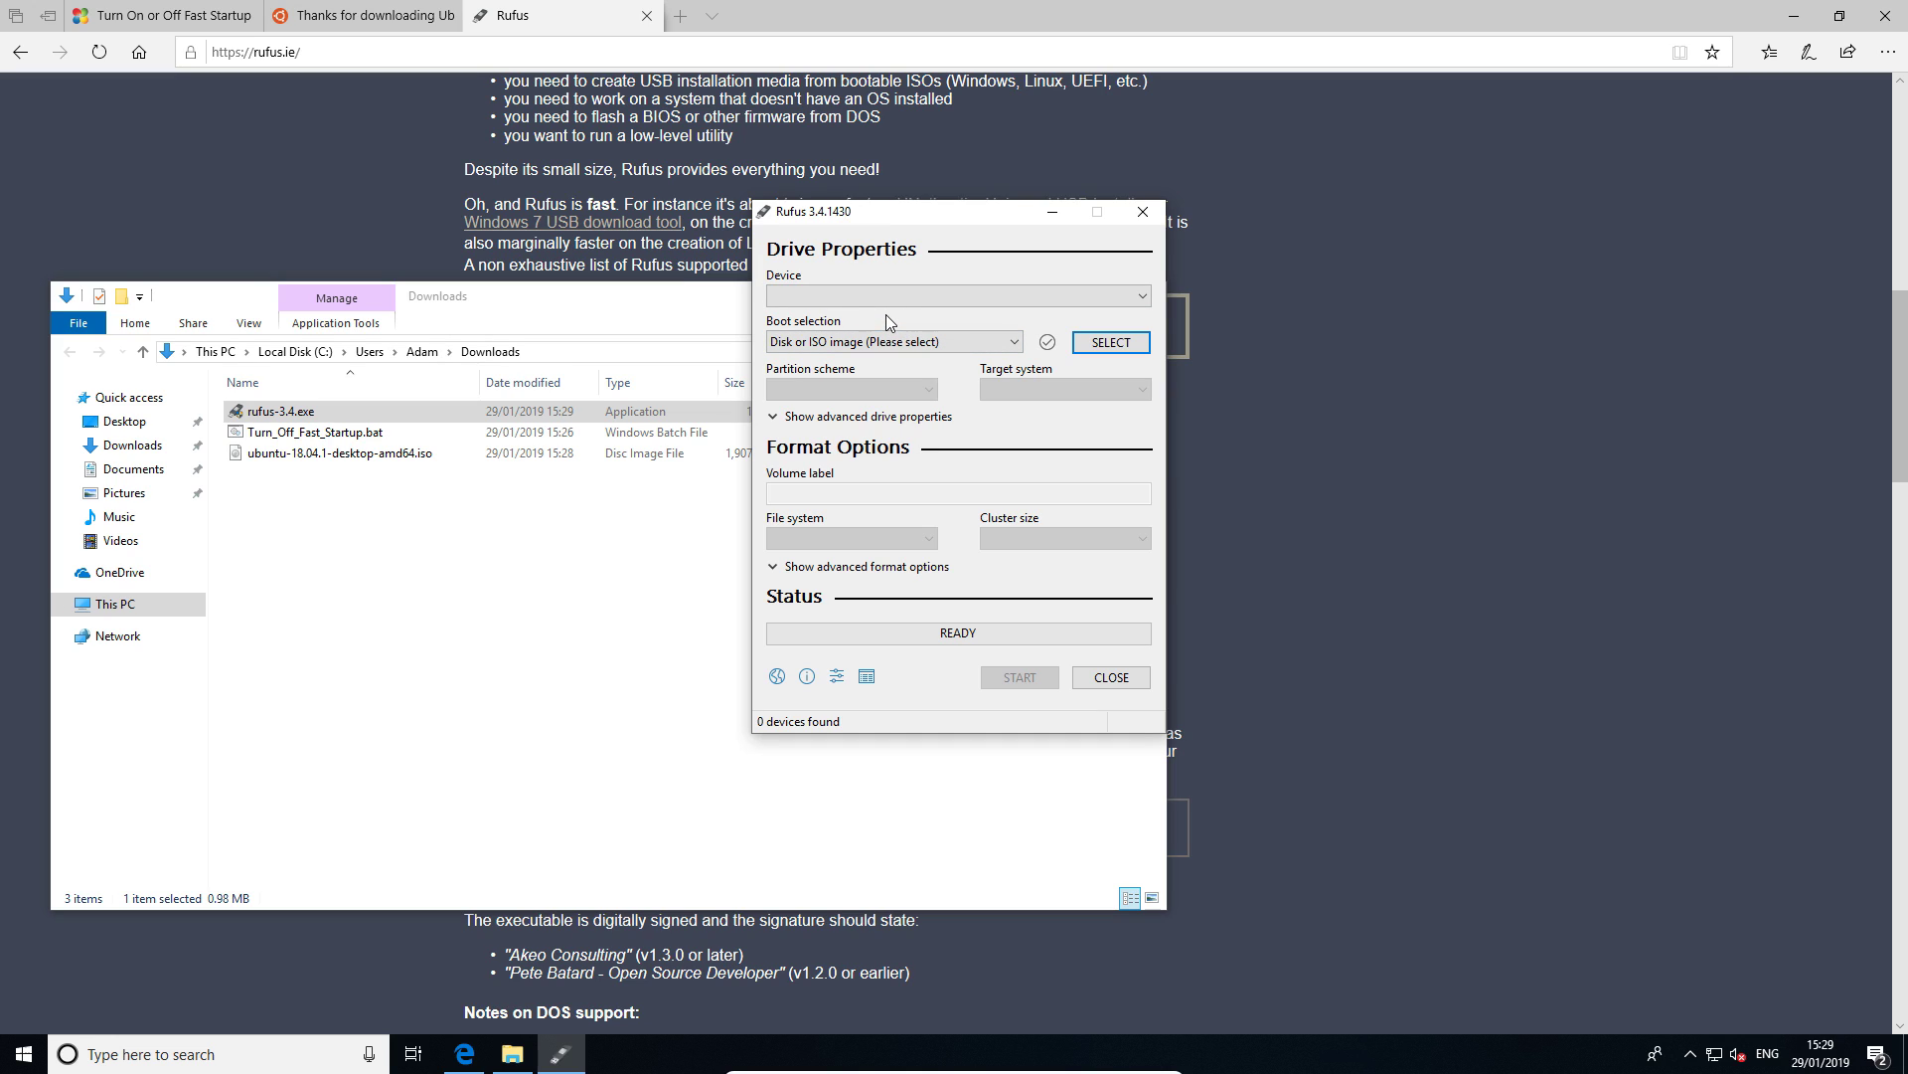
Step: Load ubuntu-18.04.1-desktop-amd64.iso from the Downloads folder as the boot image in Rufus
{"action": "left_click", "coordinate": [835, 298]}
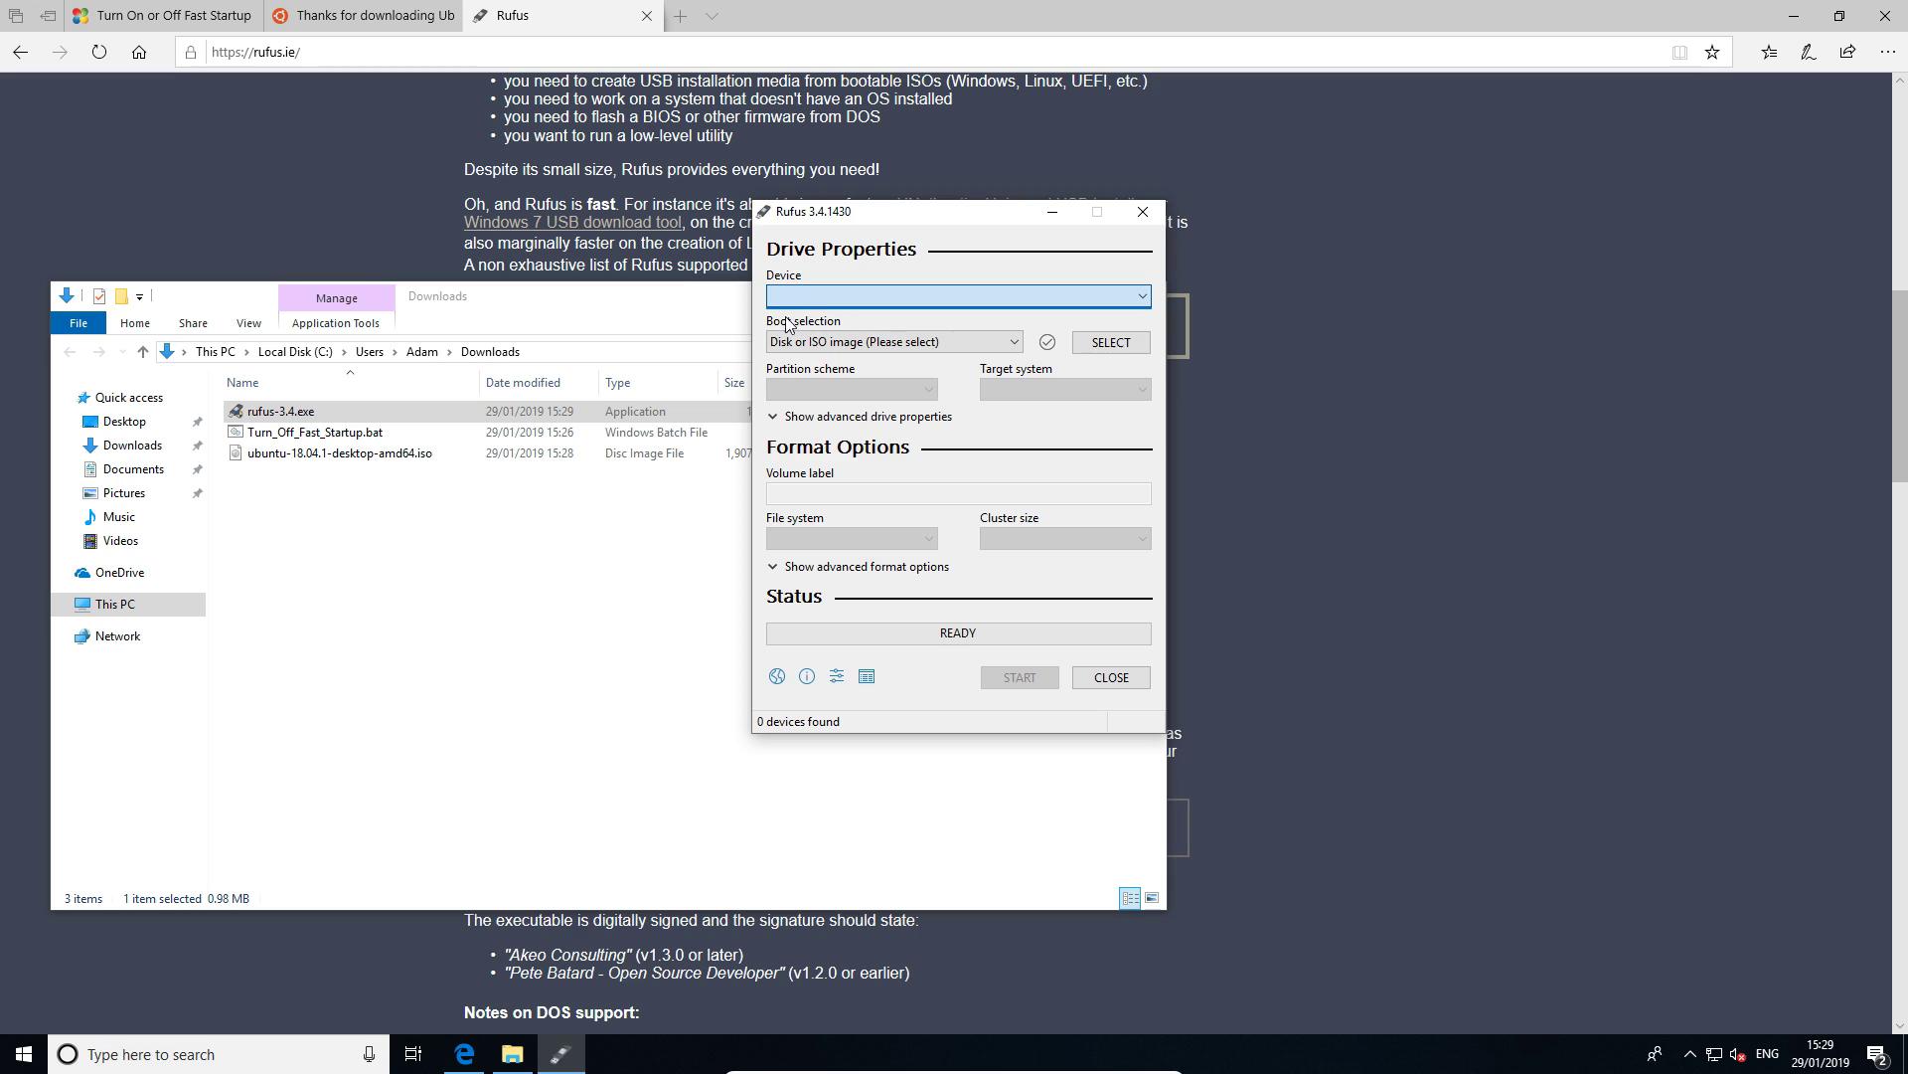
{"action": "left_click", "coordinate": [890, 344]}
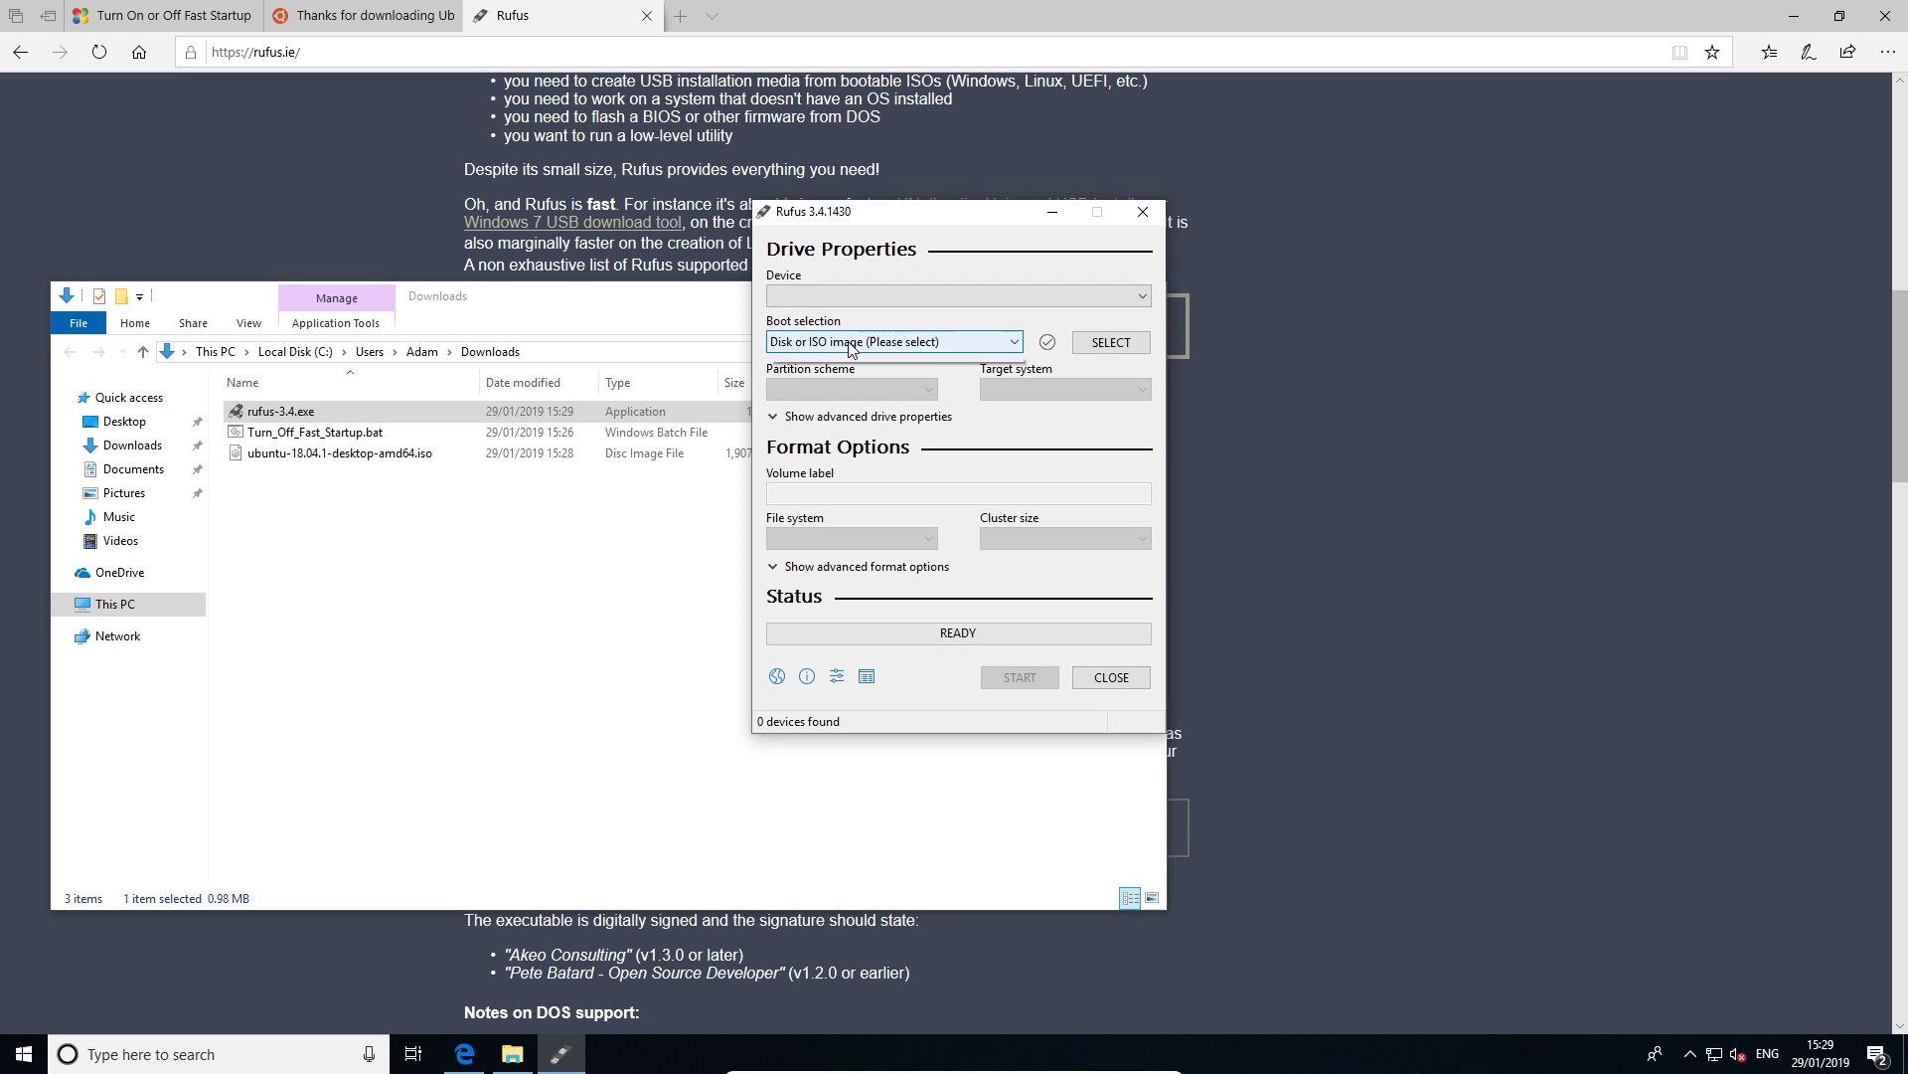
{"action": "left_click", "coordinate": [1111, 342]}
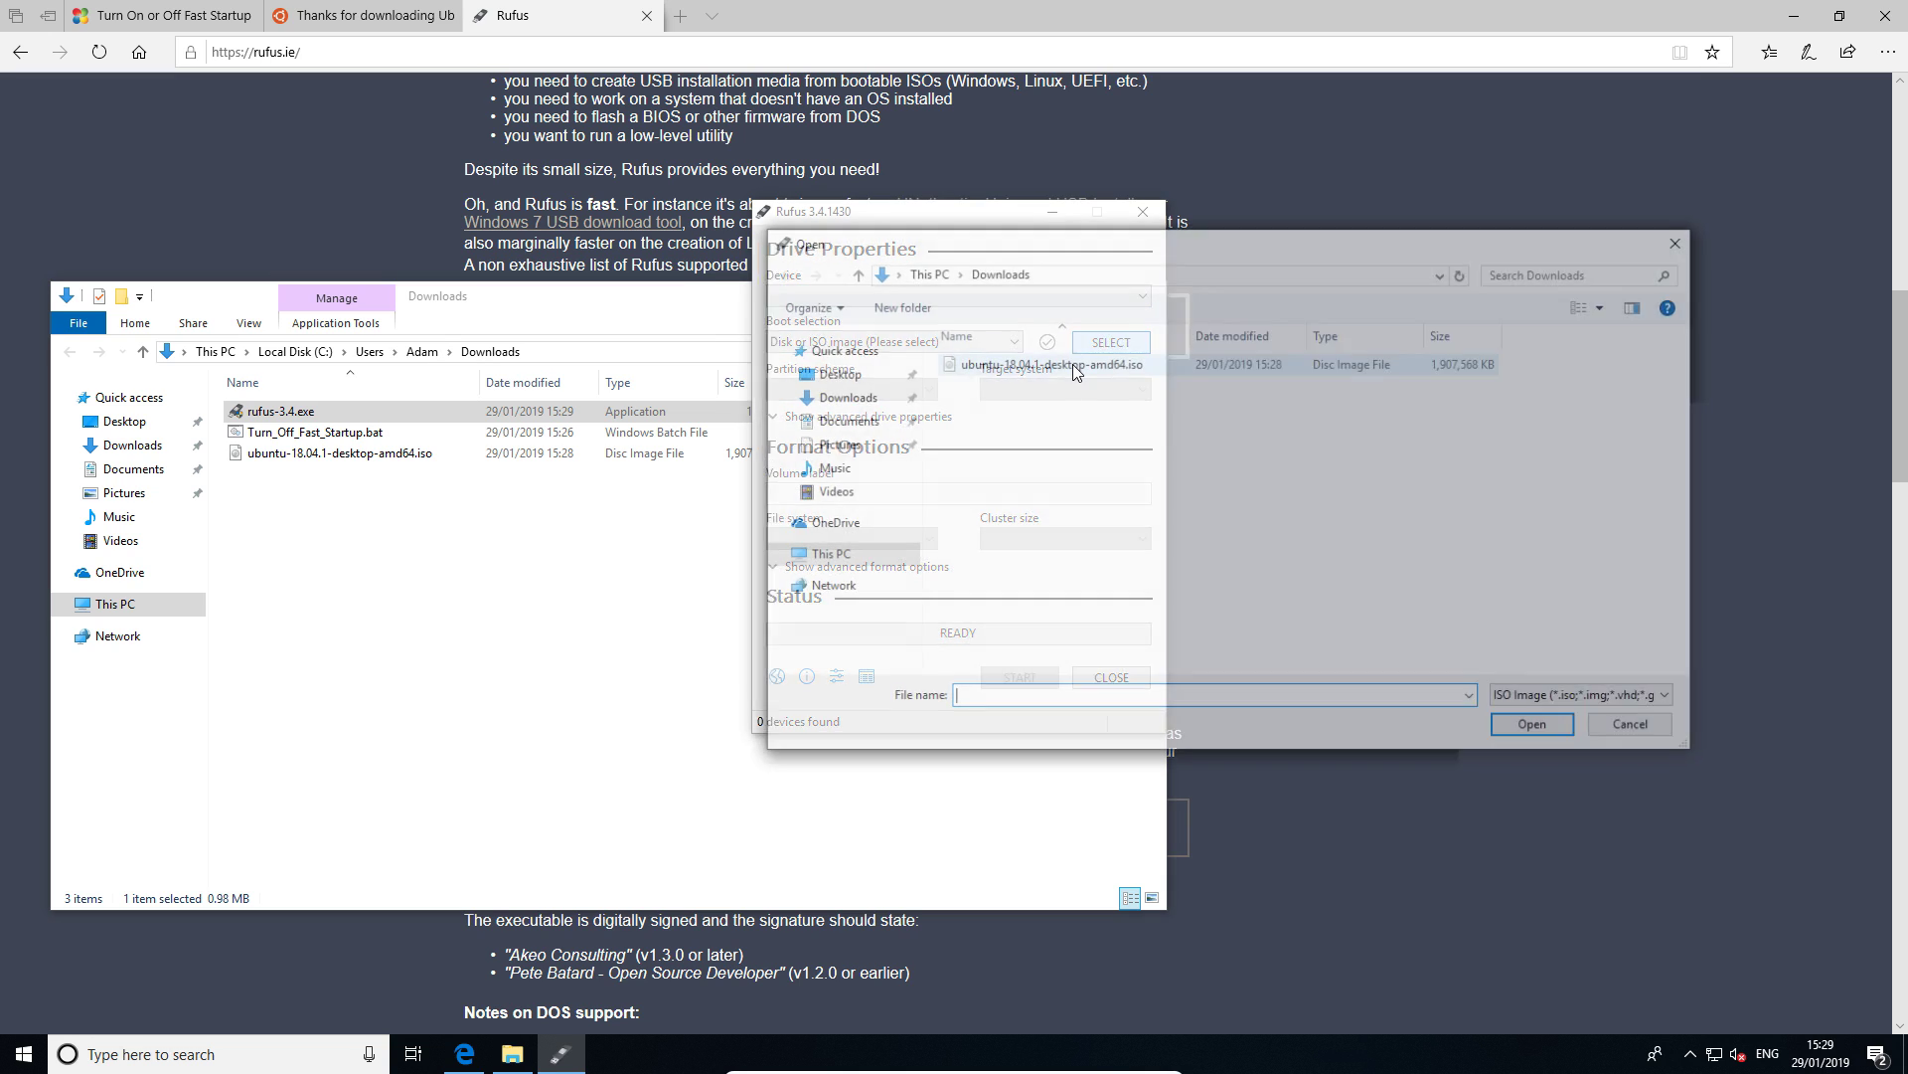
{"action": "double_click", "coordinate": [994, 364]}
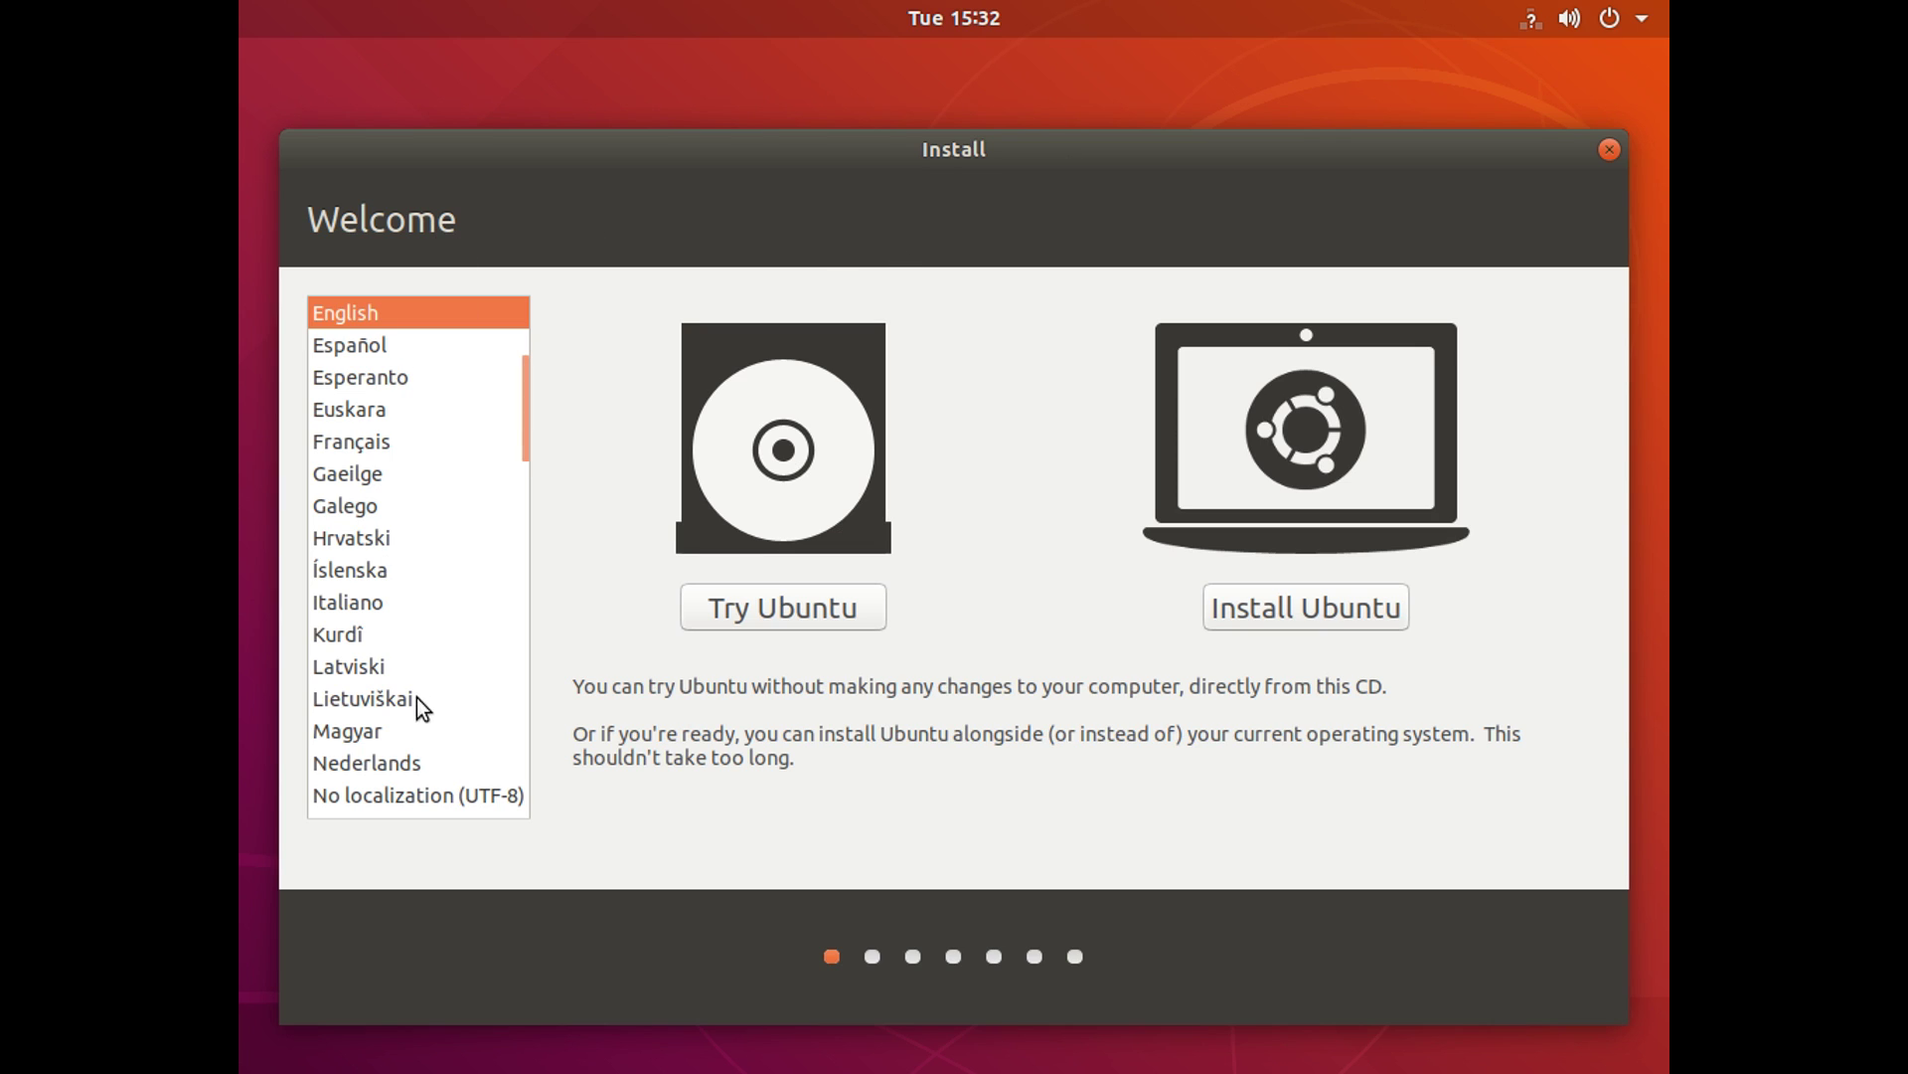
Step: Start the Ubuntu installation in English and choose the English (UK) keyboard layout
{"action": "left_click", "coordinate": [1280, 607]}
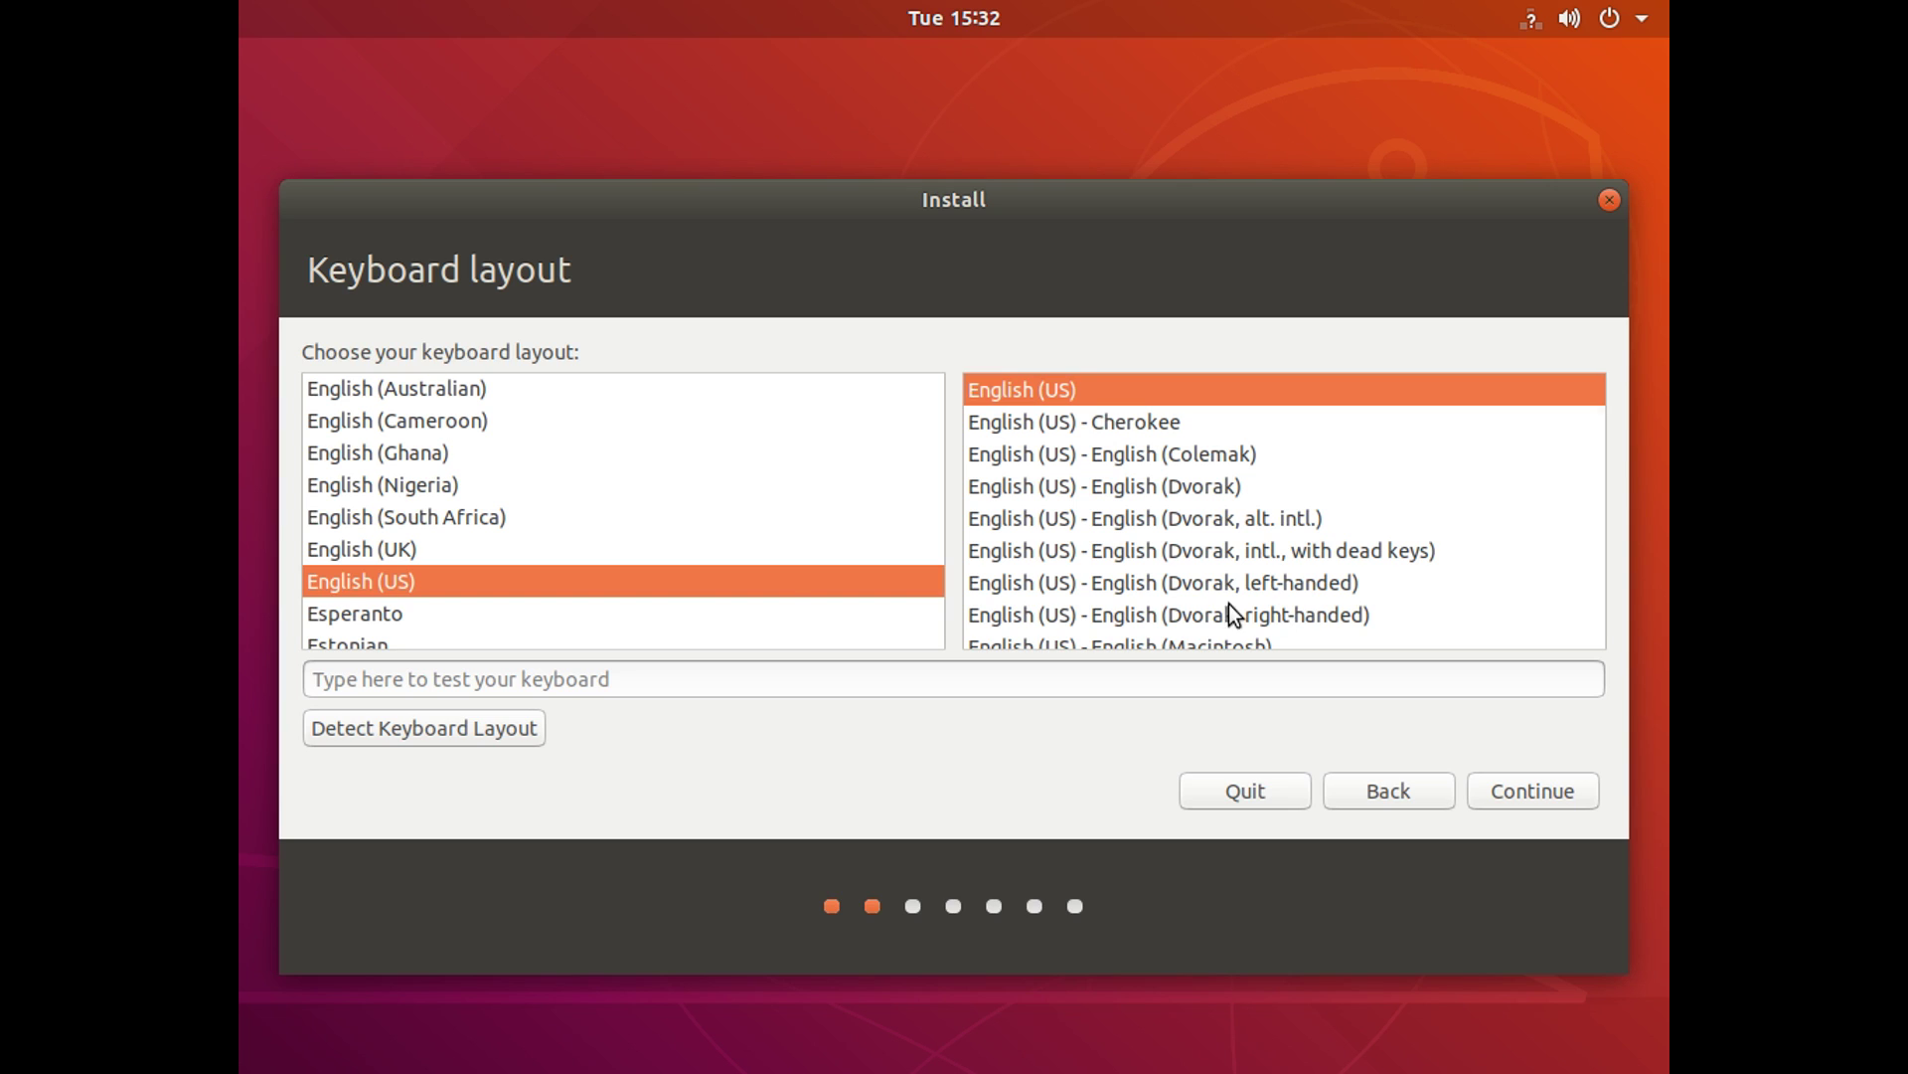
{"action": "left_click", "coordinate": [367, 551]}
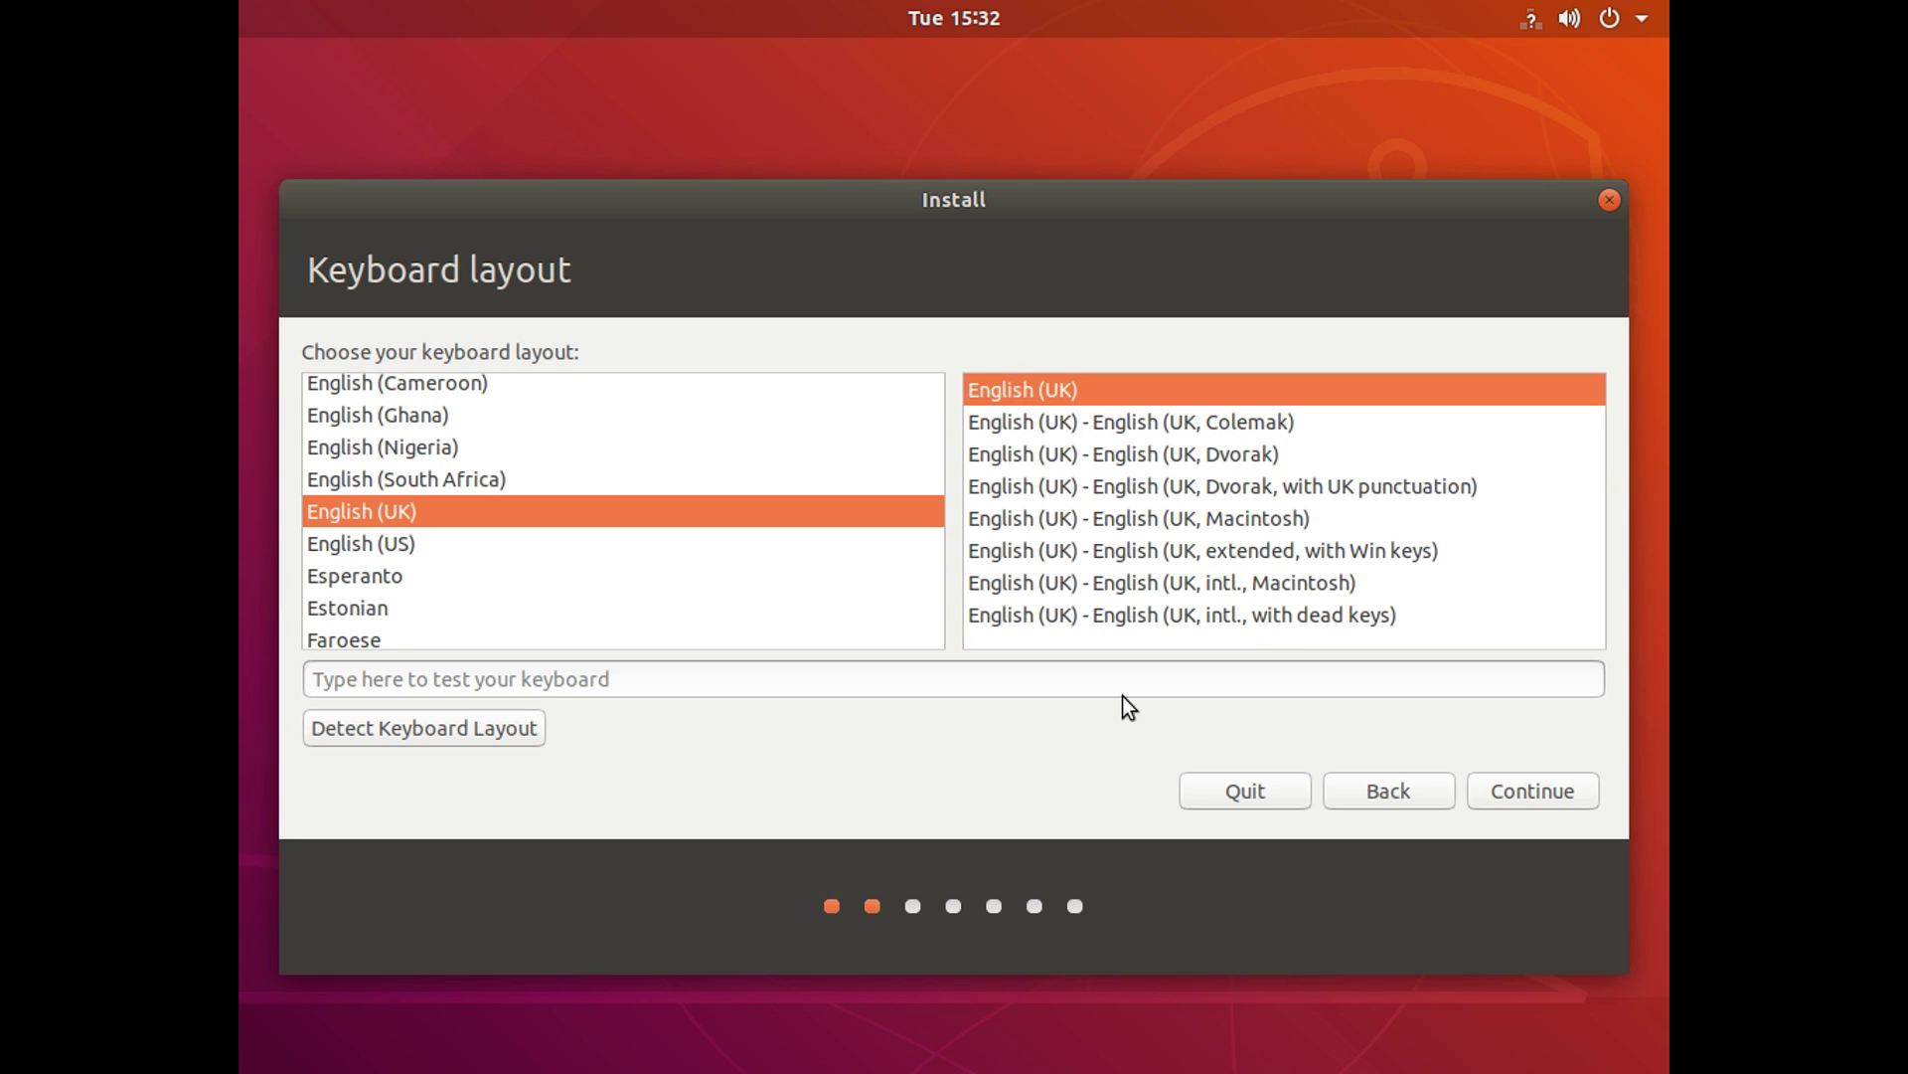
{"action": "left_click", "coordinate": [1543, 790]}
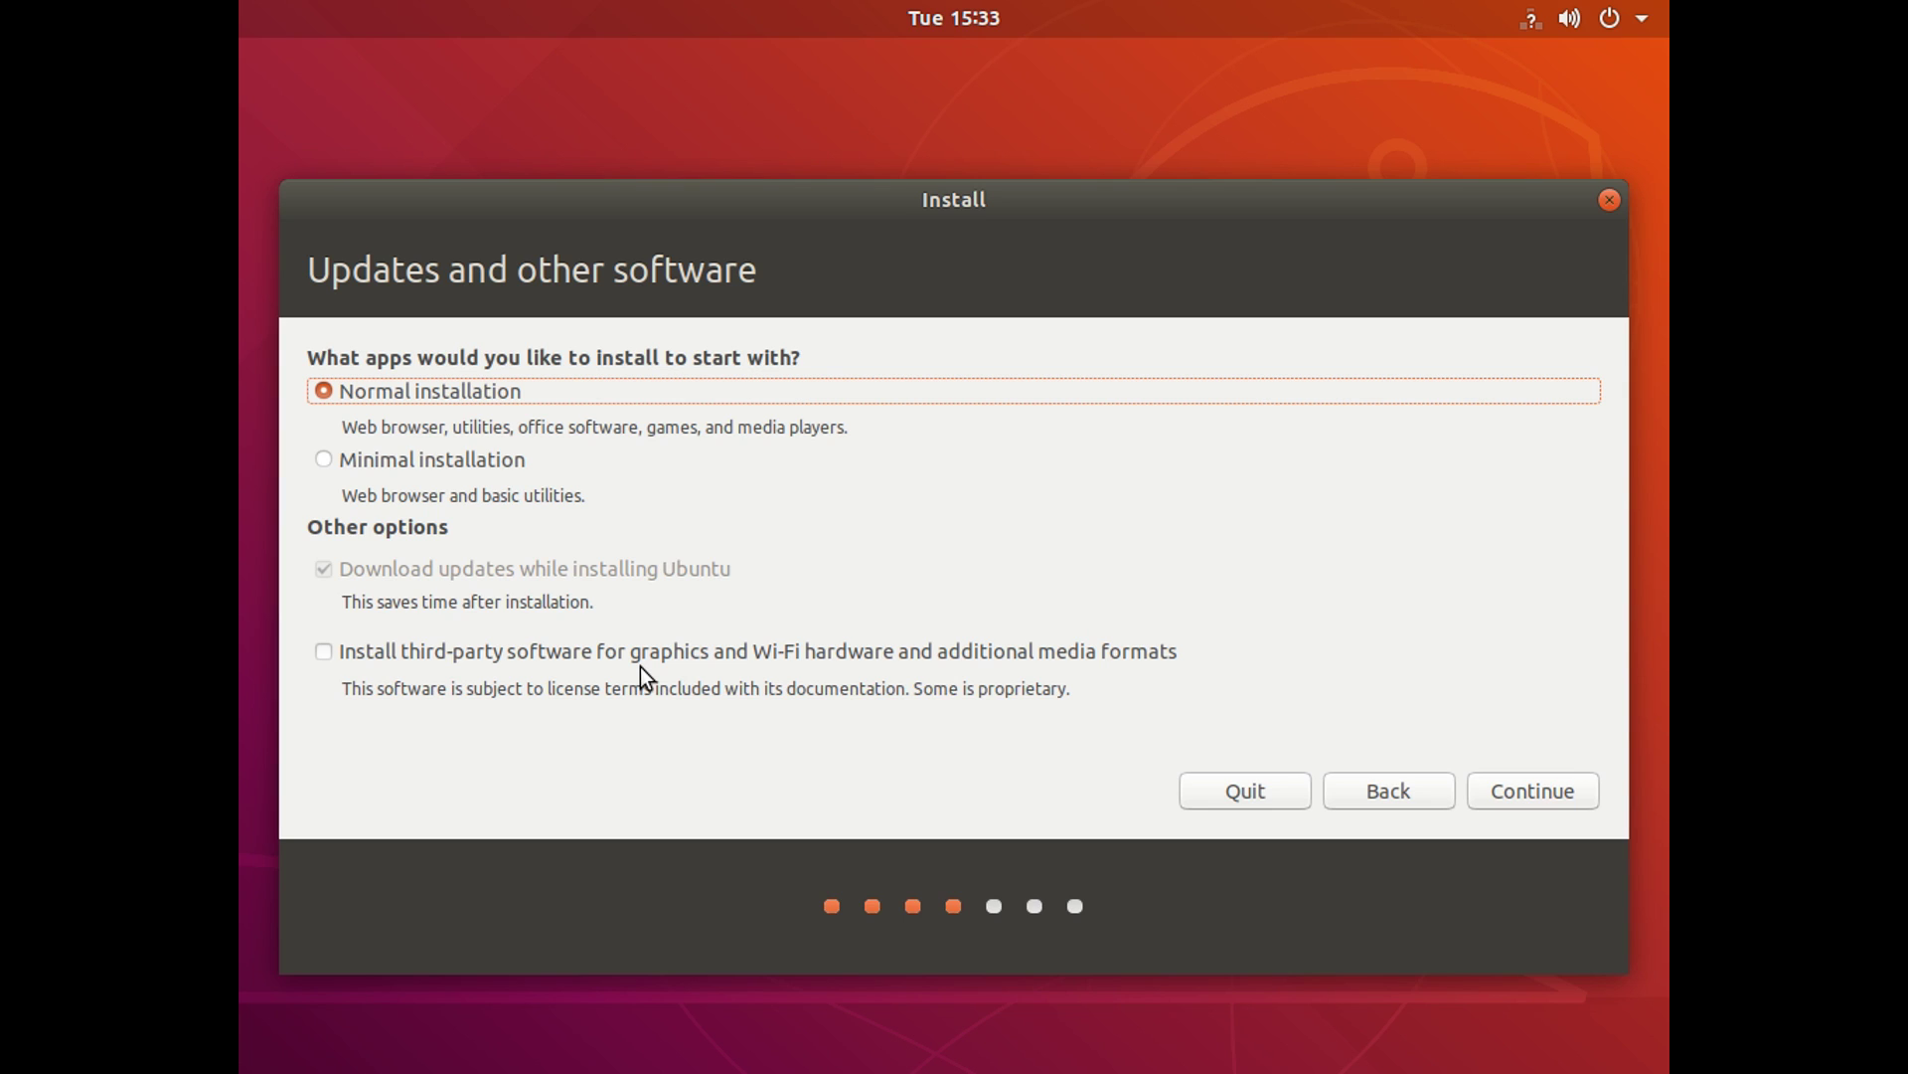
Step: Enable third-party software for graphics, Wi-Fi hardware and additional media formats, choose the minimal installation and continue
{"action": "left_click", "coordinate": [385, 658]}
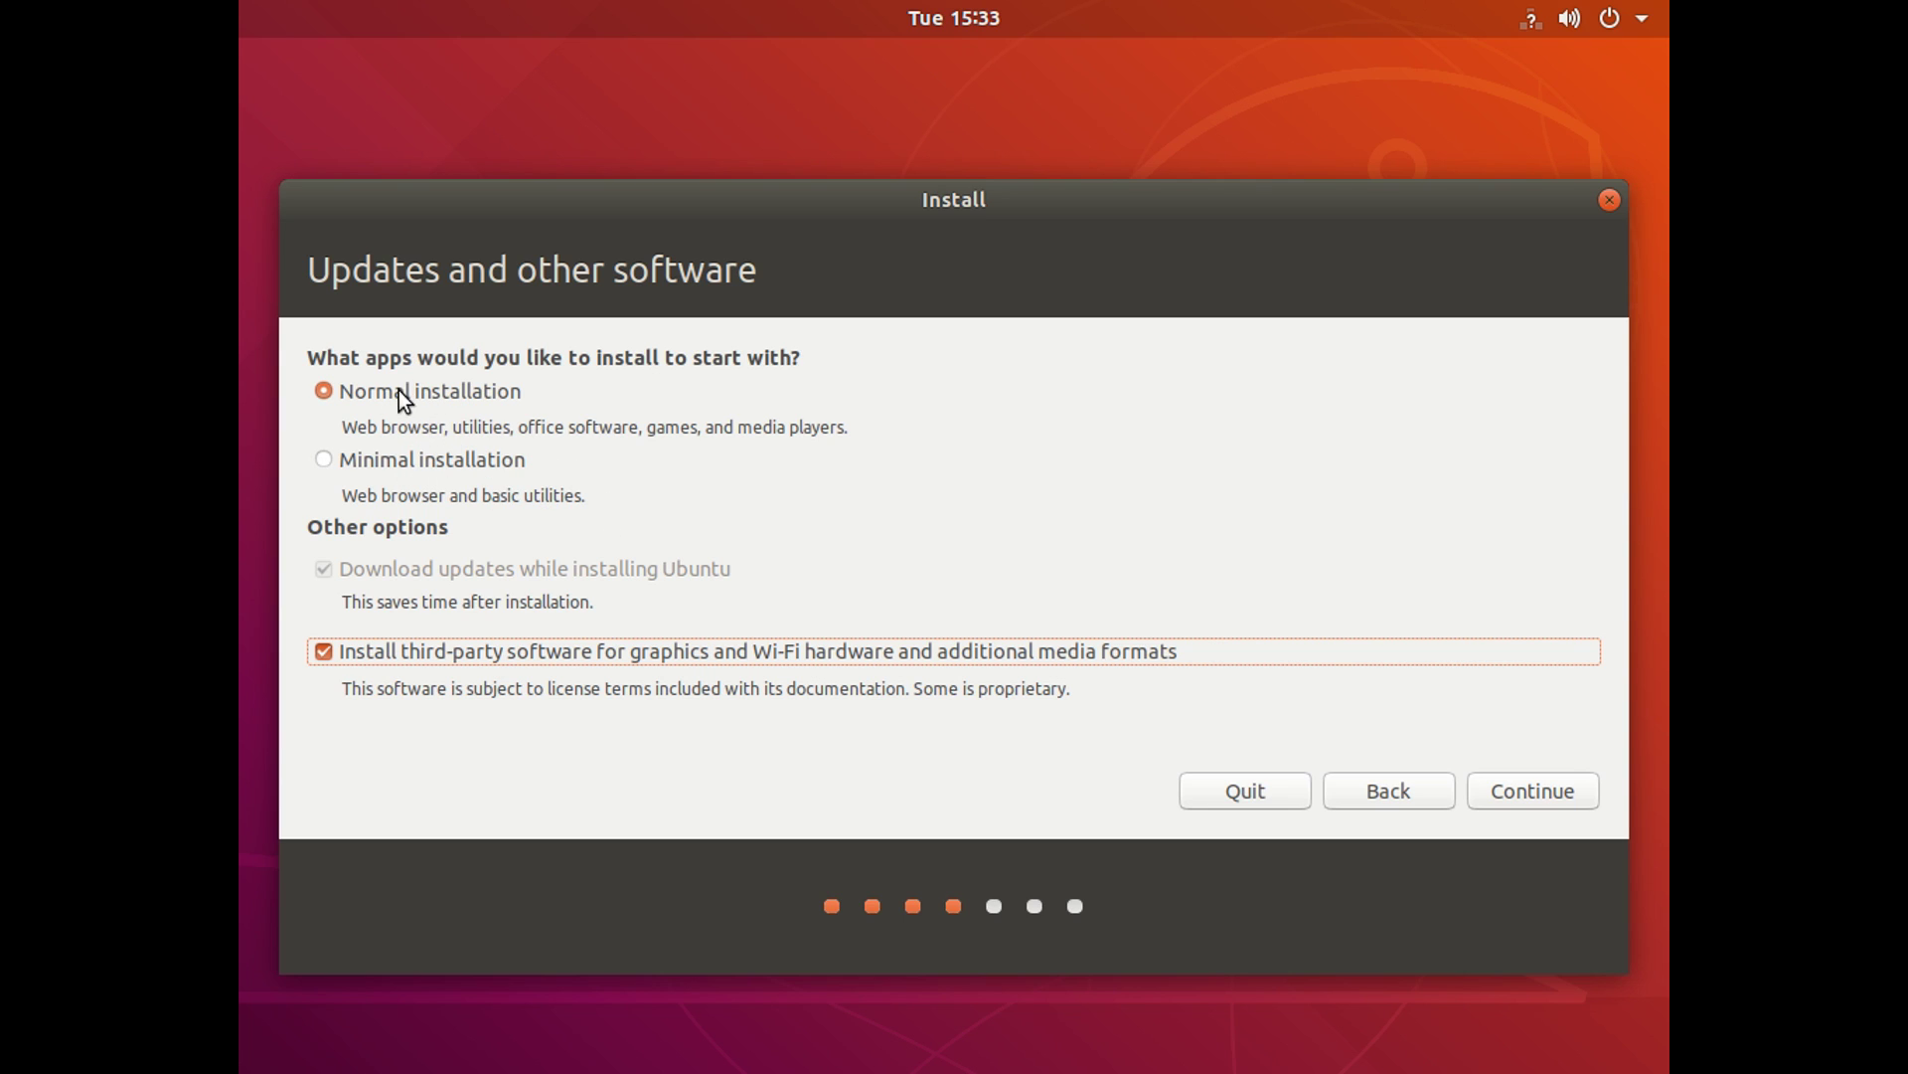
{"action": "left_click", "coordinate": [380, 459]}
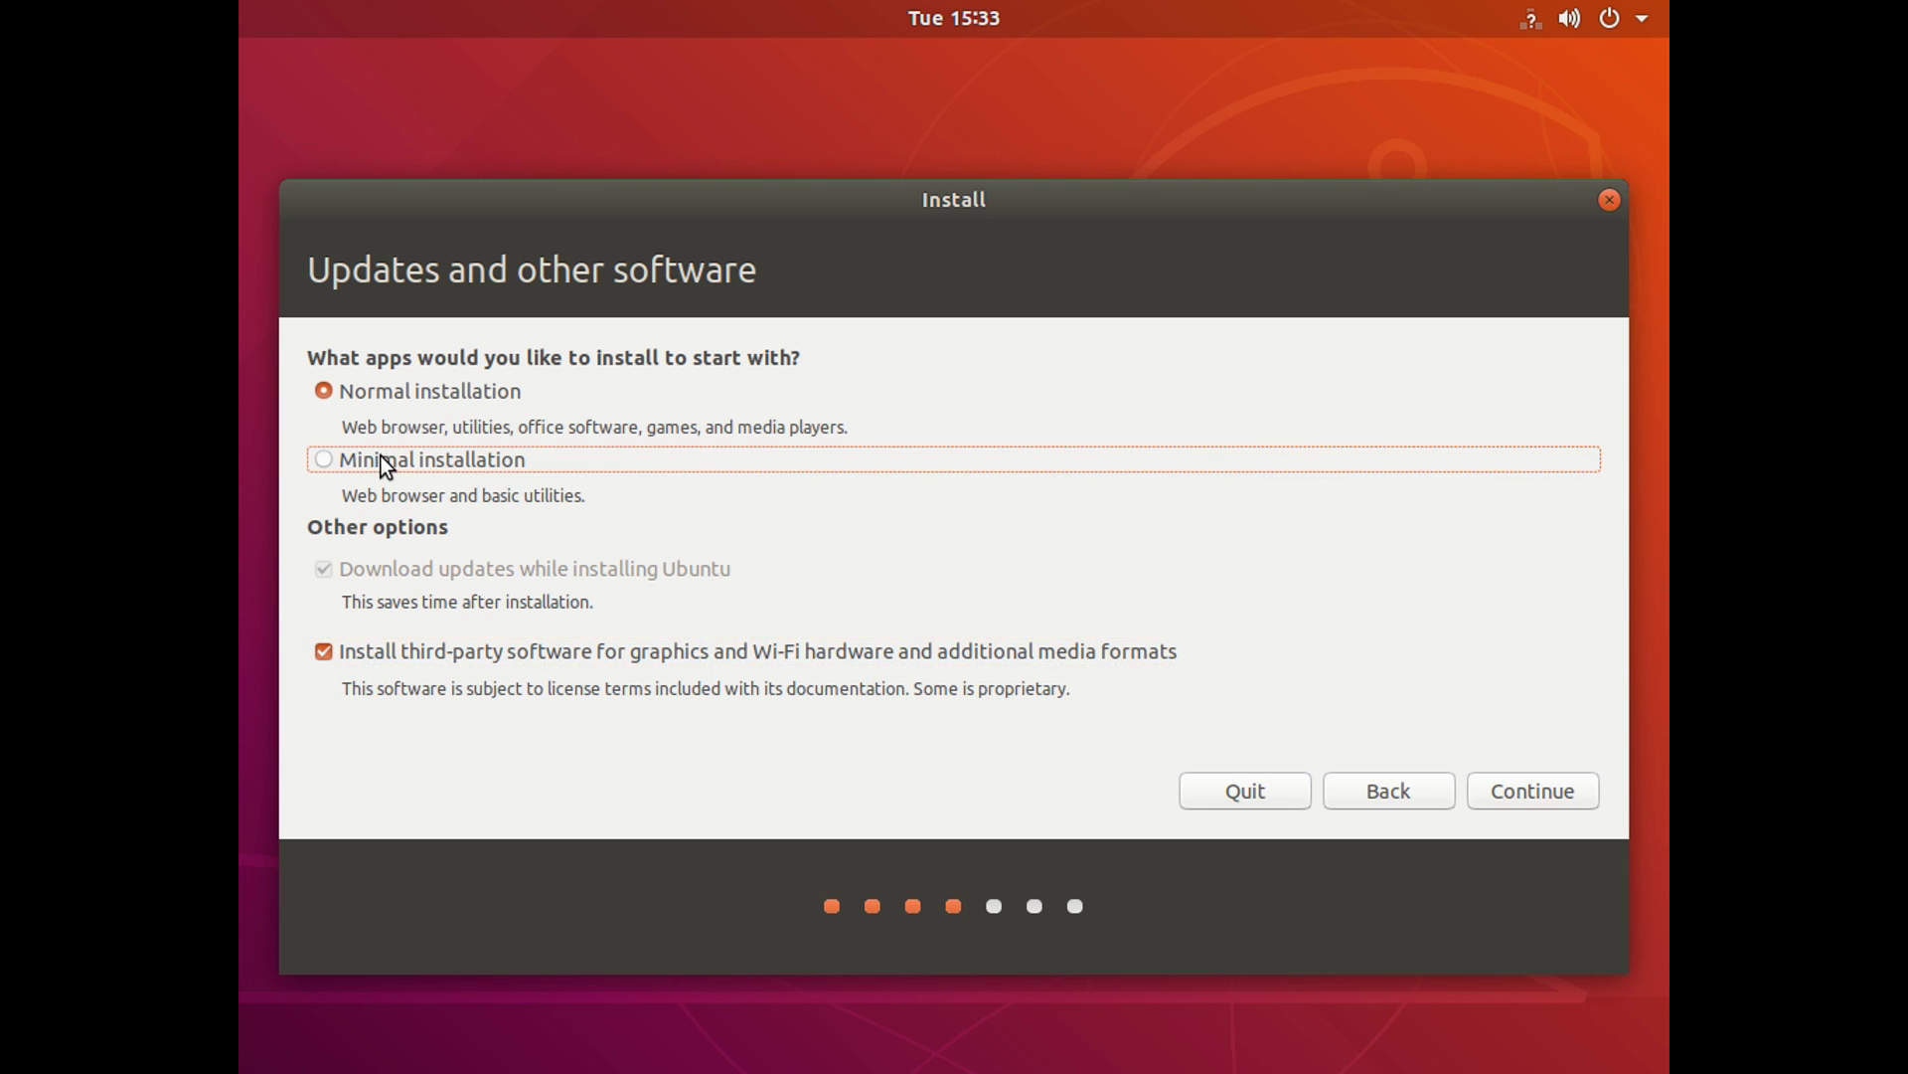
{"action": "left_click", "coordinate": [1508, 787]}
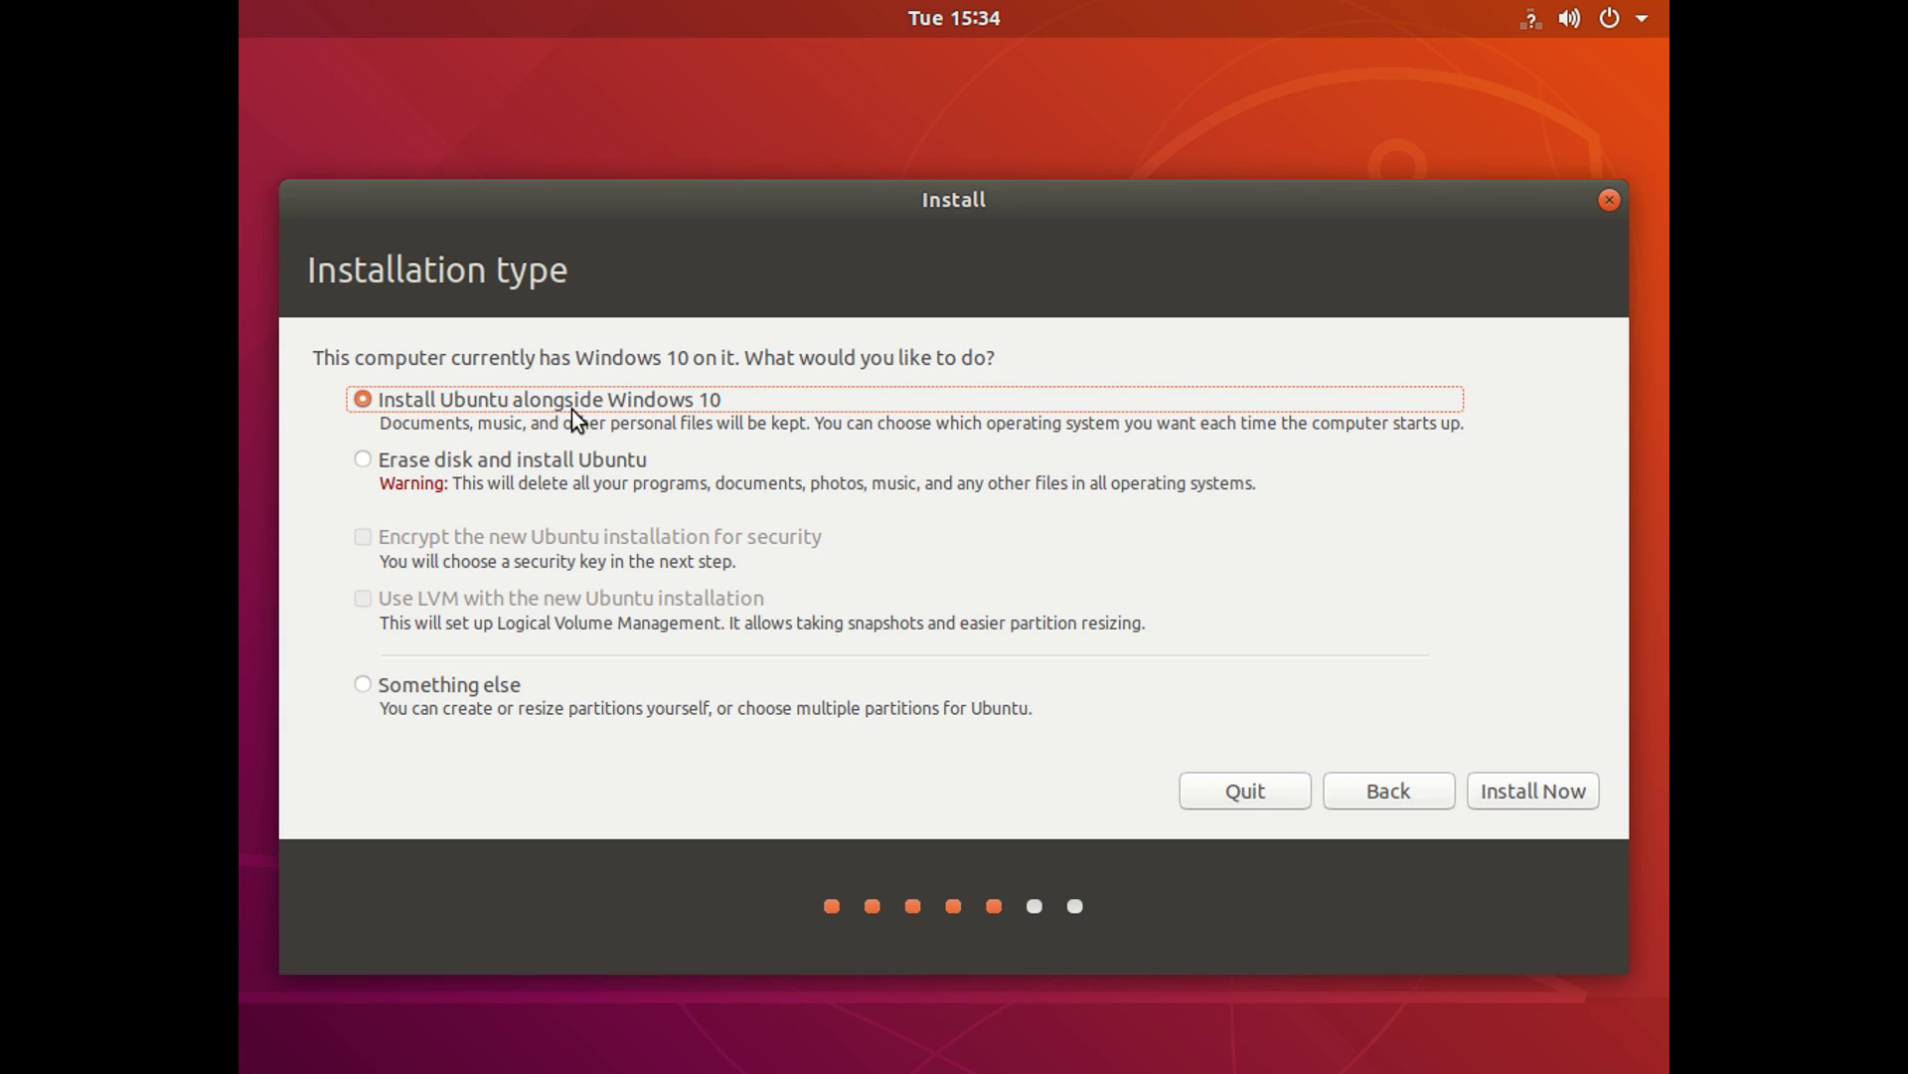
Step: Choose the Something else installation type and create a 3000 MB logical swap area at the beginning of the free space
{"action": "left_click", "coordinate": [407, 690]}
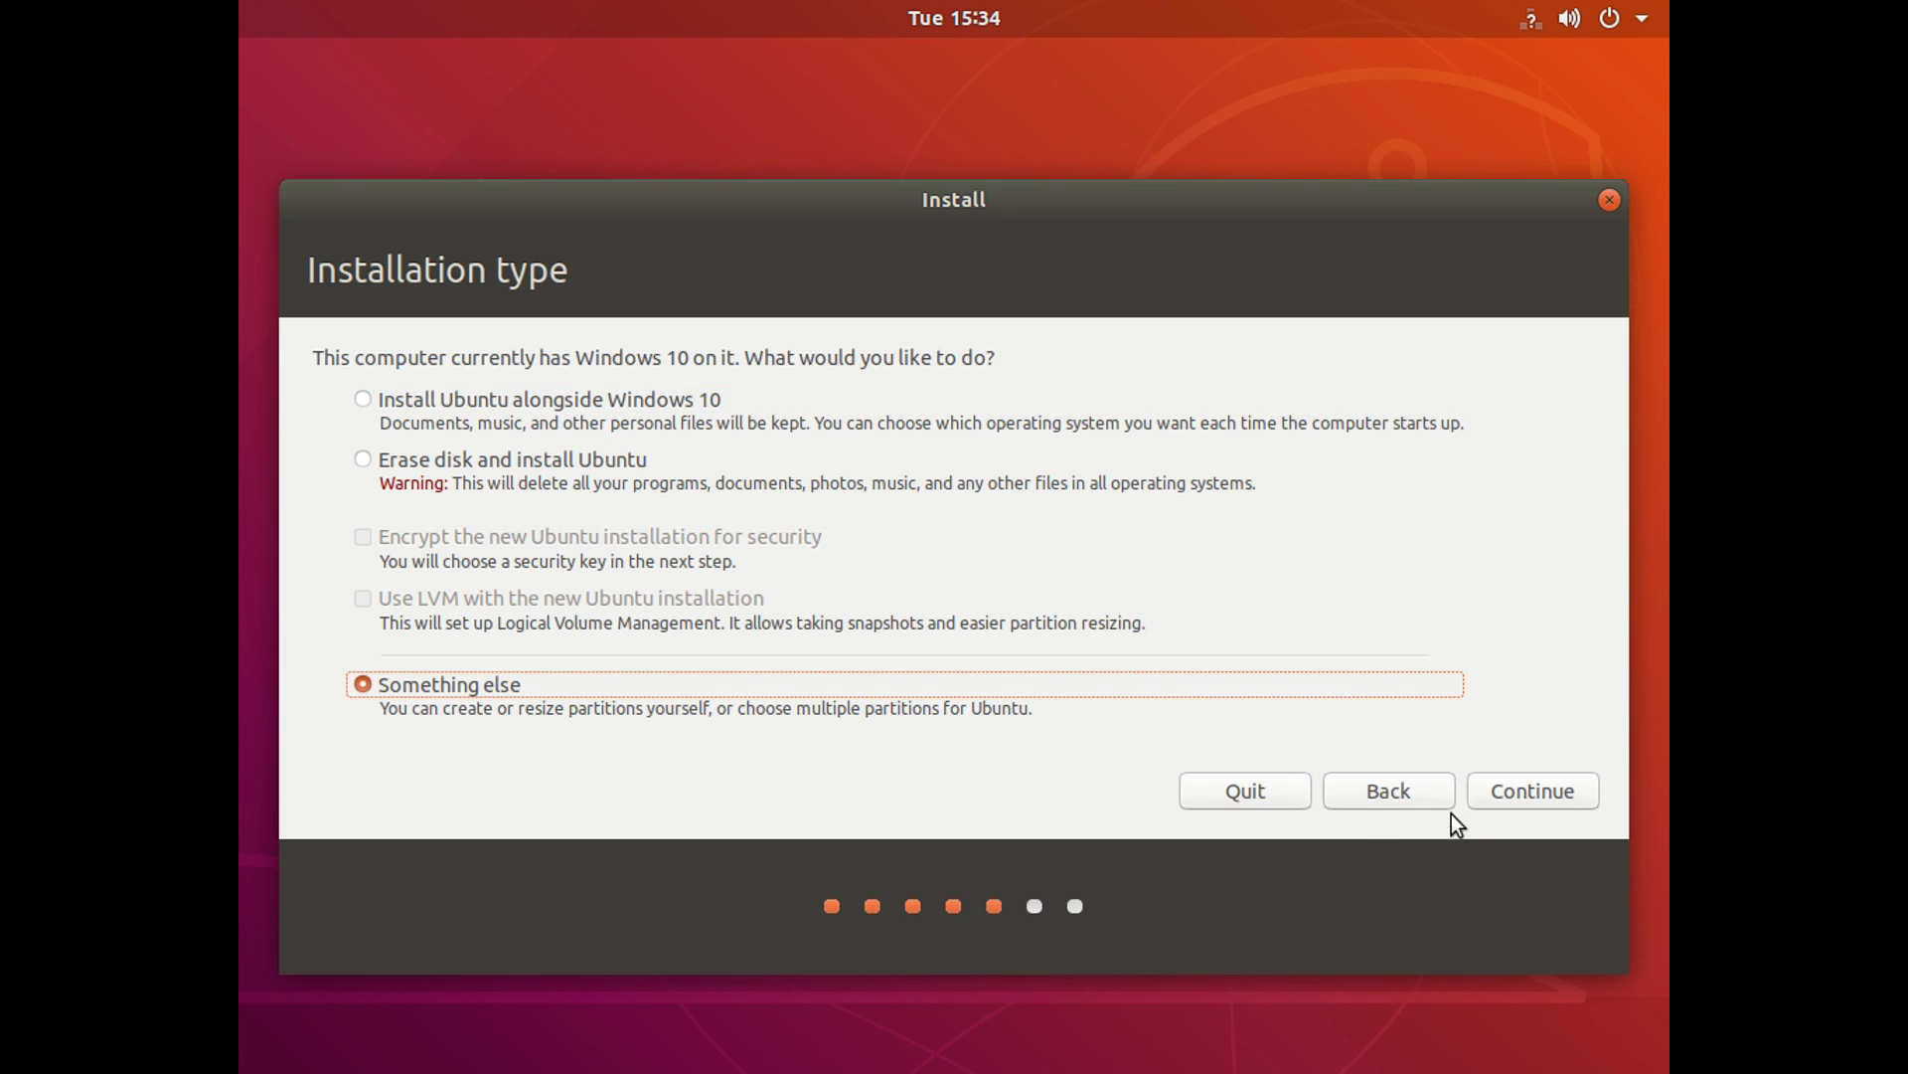
{"action": "left_click", "coordinate": [1501, 791]}
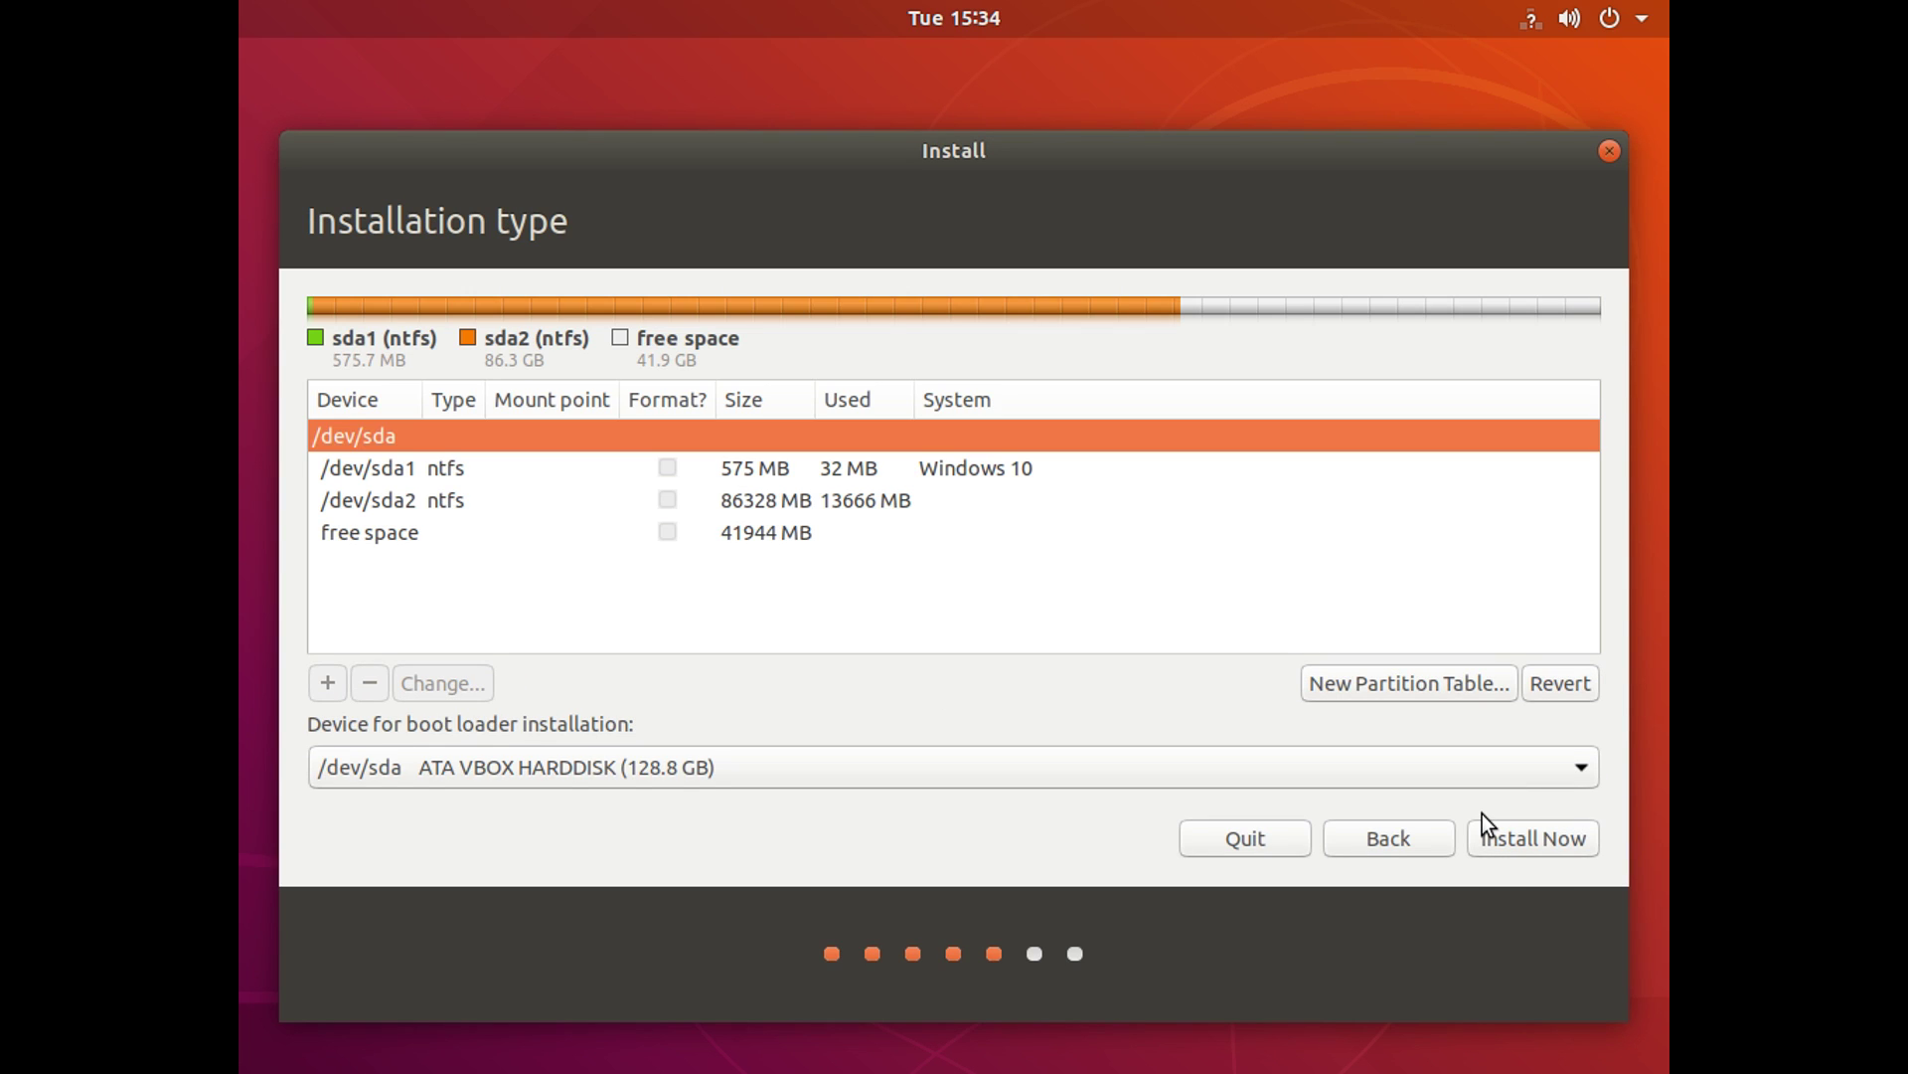
{"action": "left_click", "coordinate": [382, 532]}
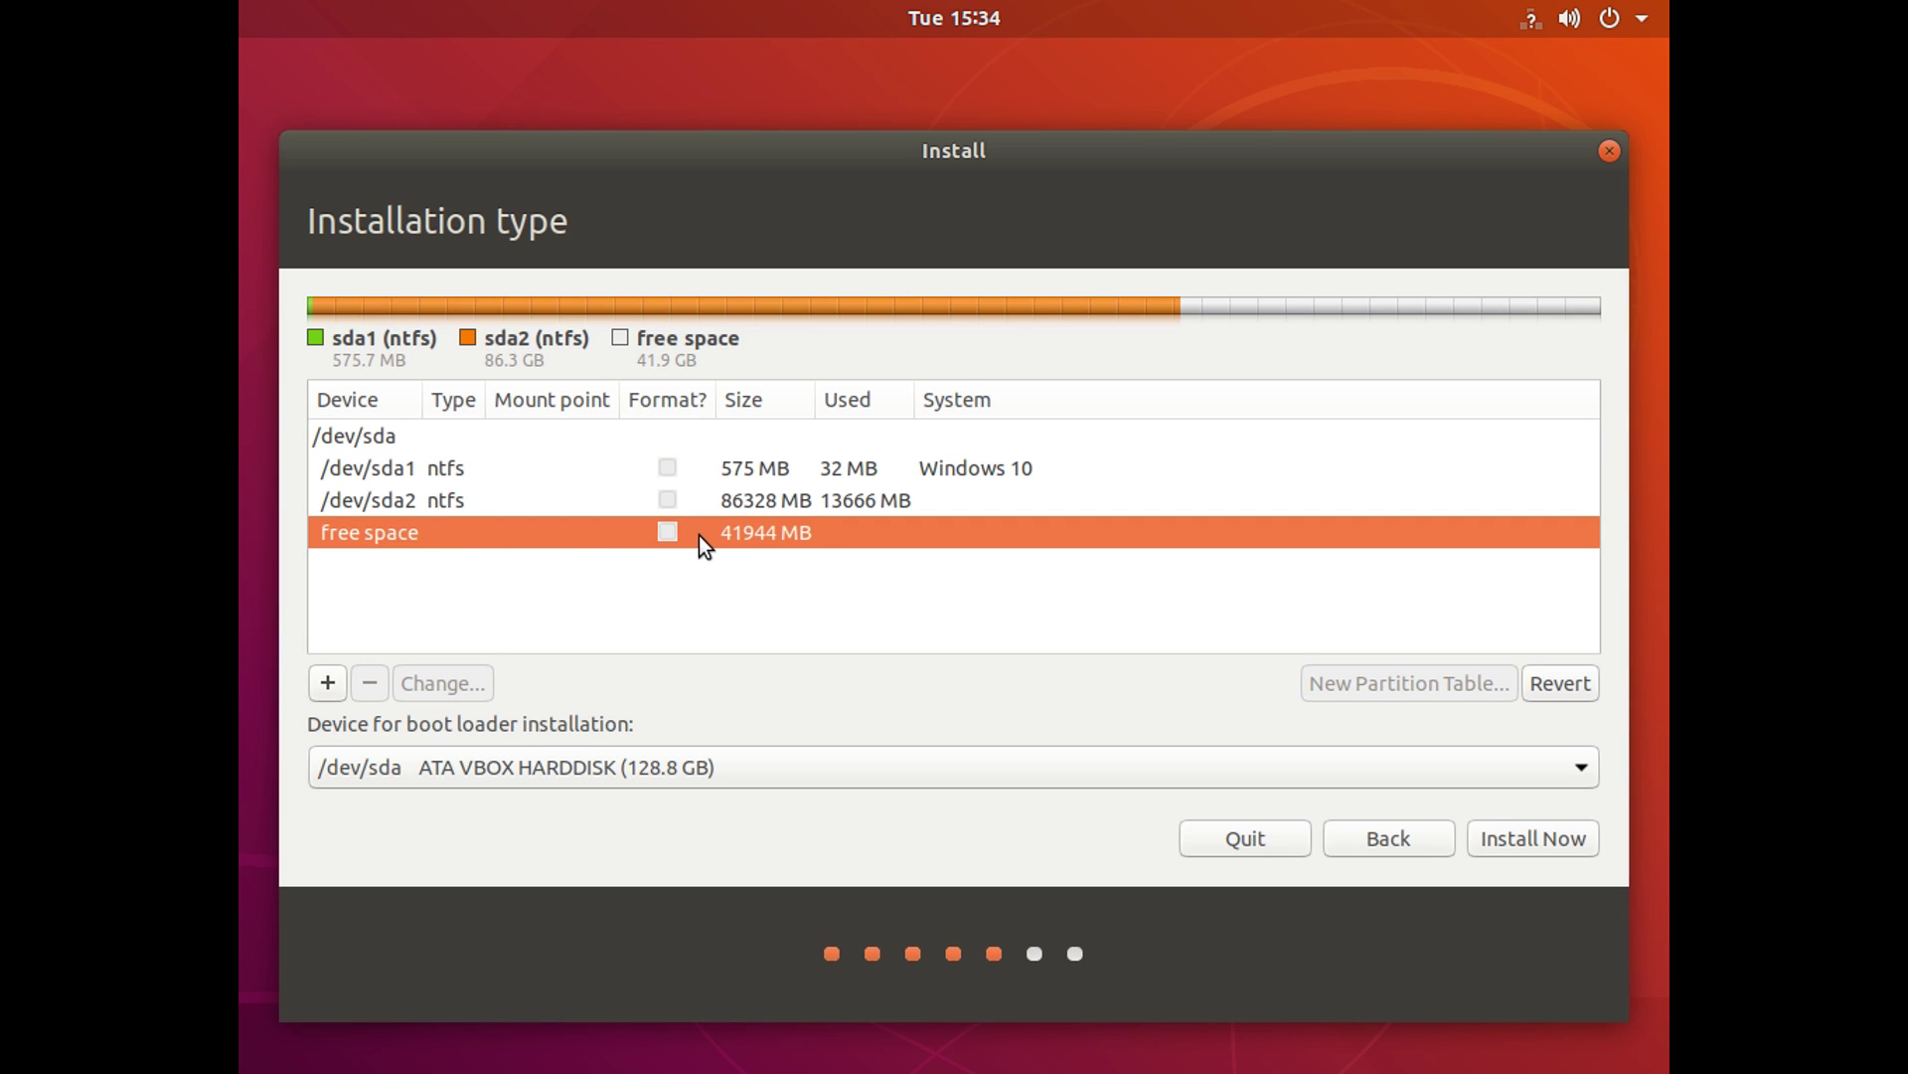
{"action": "left_click", "coordinate": [328, 684]}
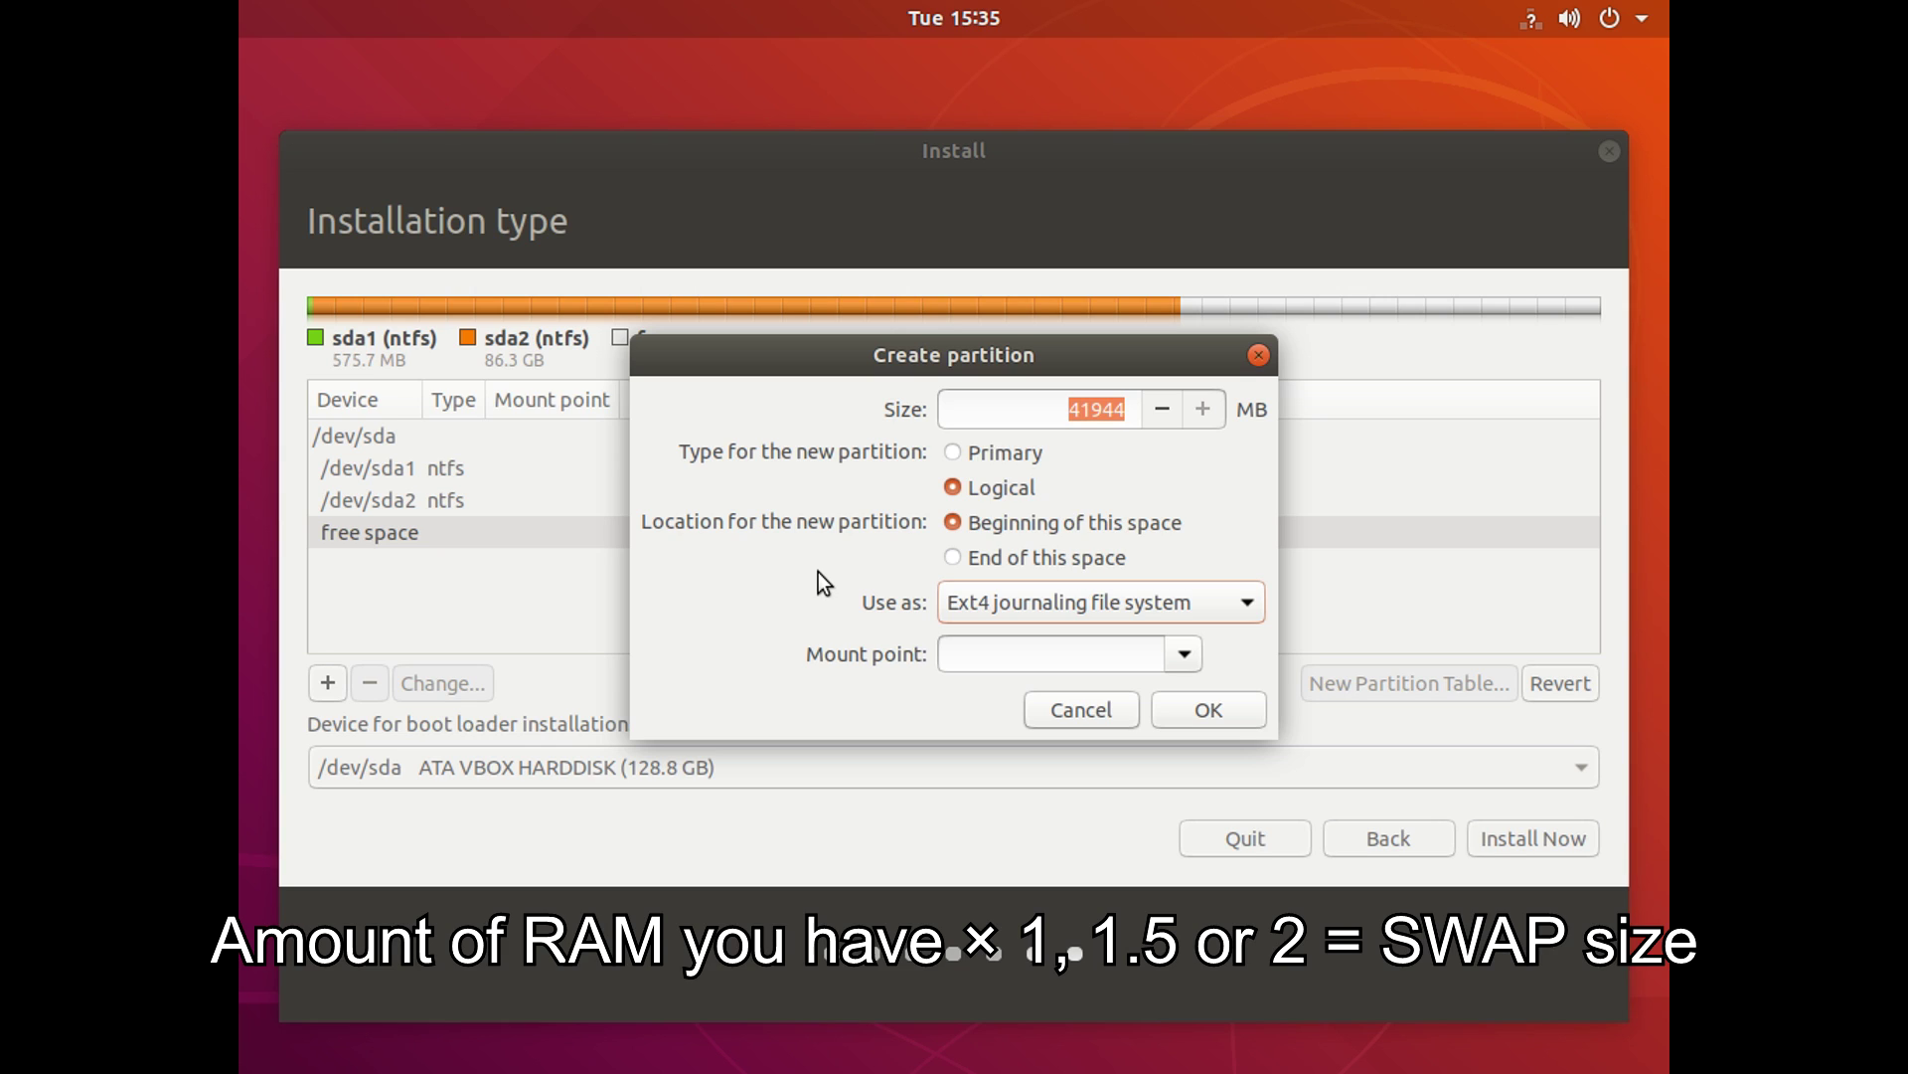
{"action": "key", "text": "Home"}
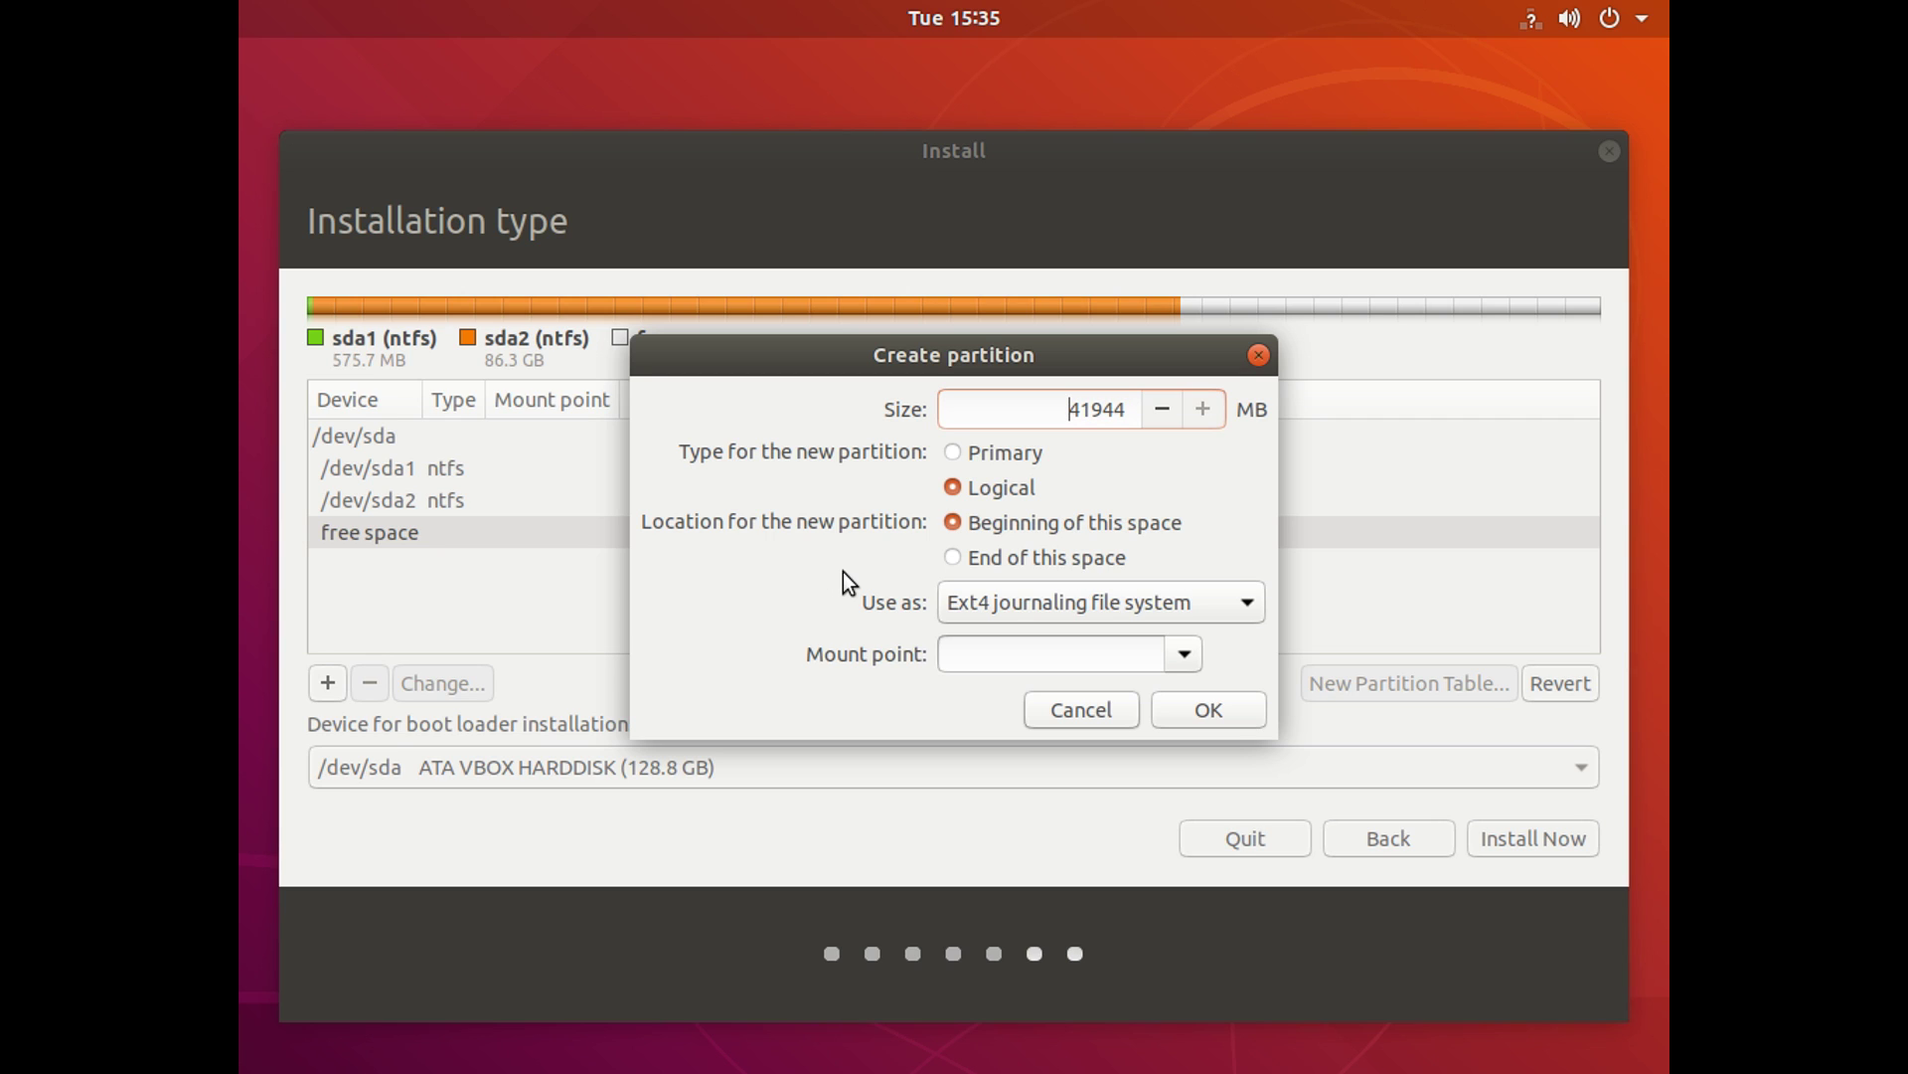
{"action": "left_click_drag", "start_coordinate": [1035, 413], "coordinate": [1146, 414]}
{"action": "type", "text": "3000"}
{"action": "left_click", "coordinate": [1014, 492]}
{"action": "left_click", "coordinate": [1038, 603]}
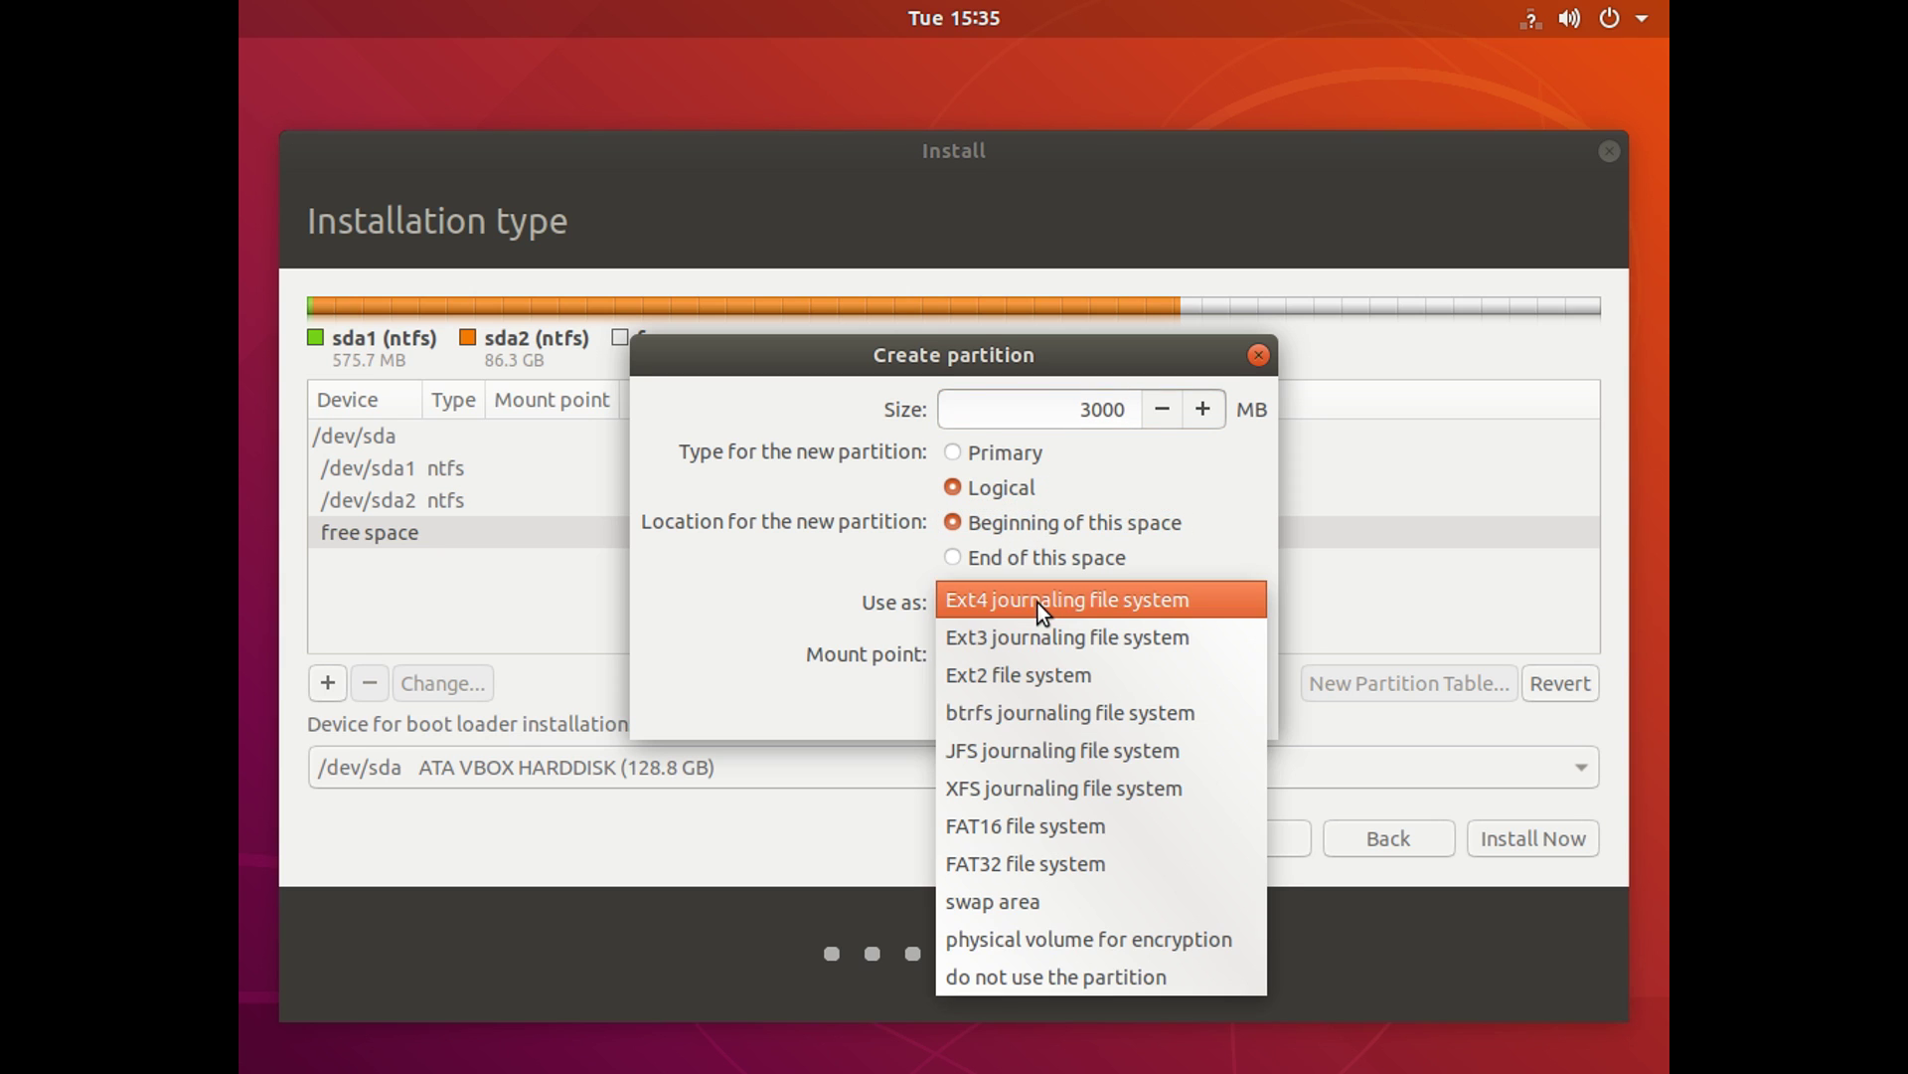
{"action": "left_click", "coordinate": [998, 907]}
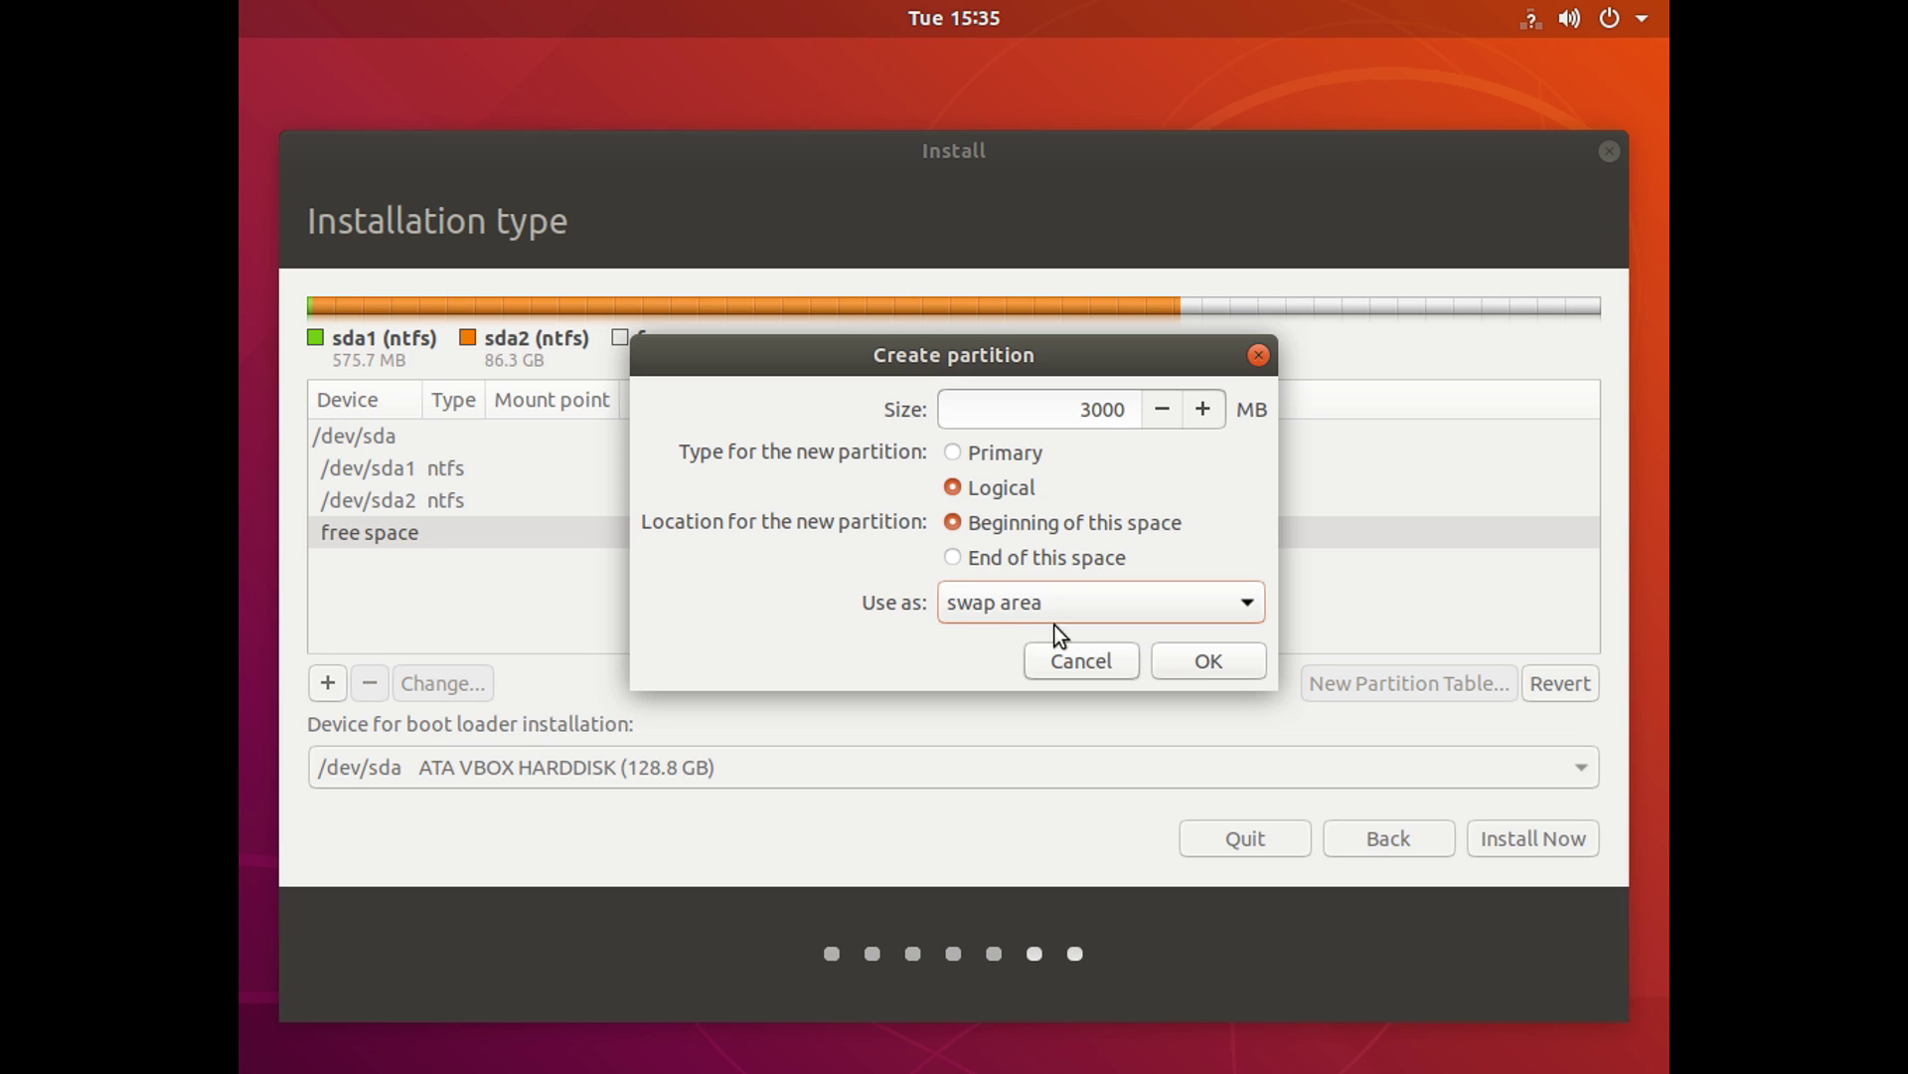
{"action": "left_click", "coordinate": [1205, 660]}
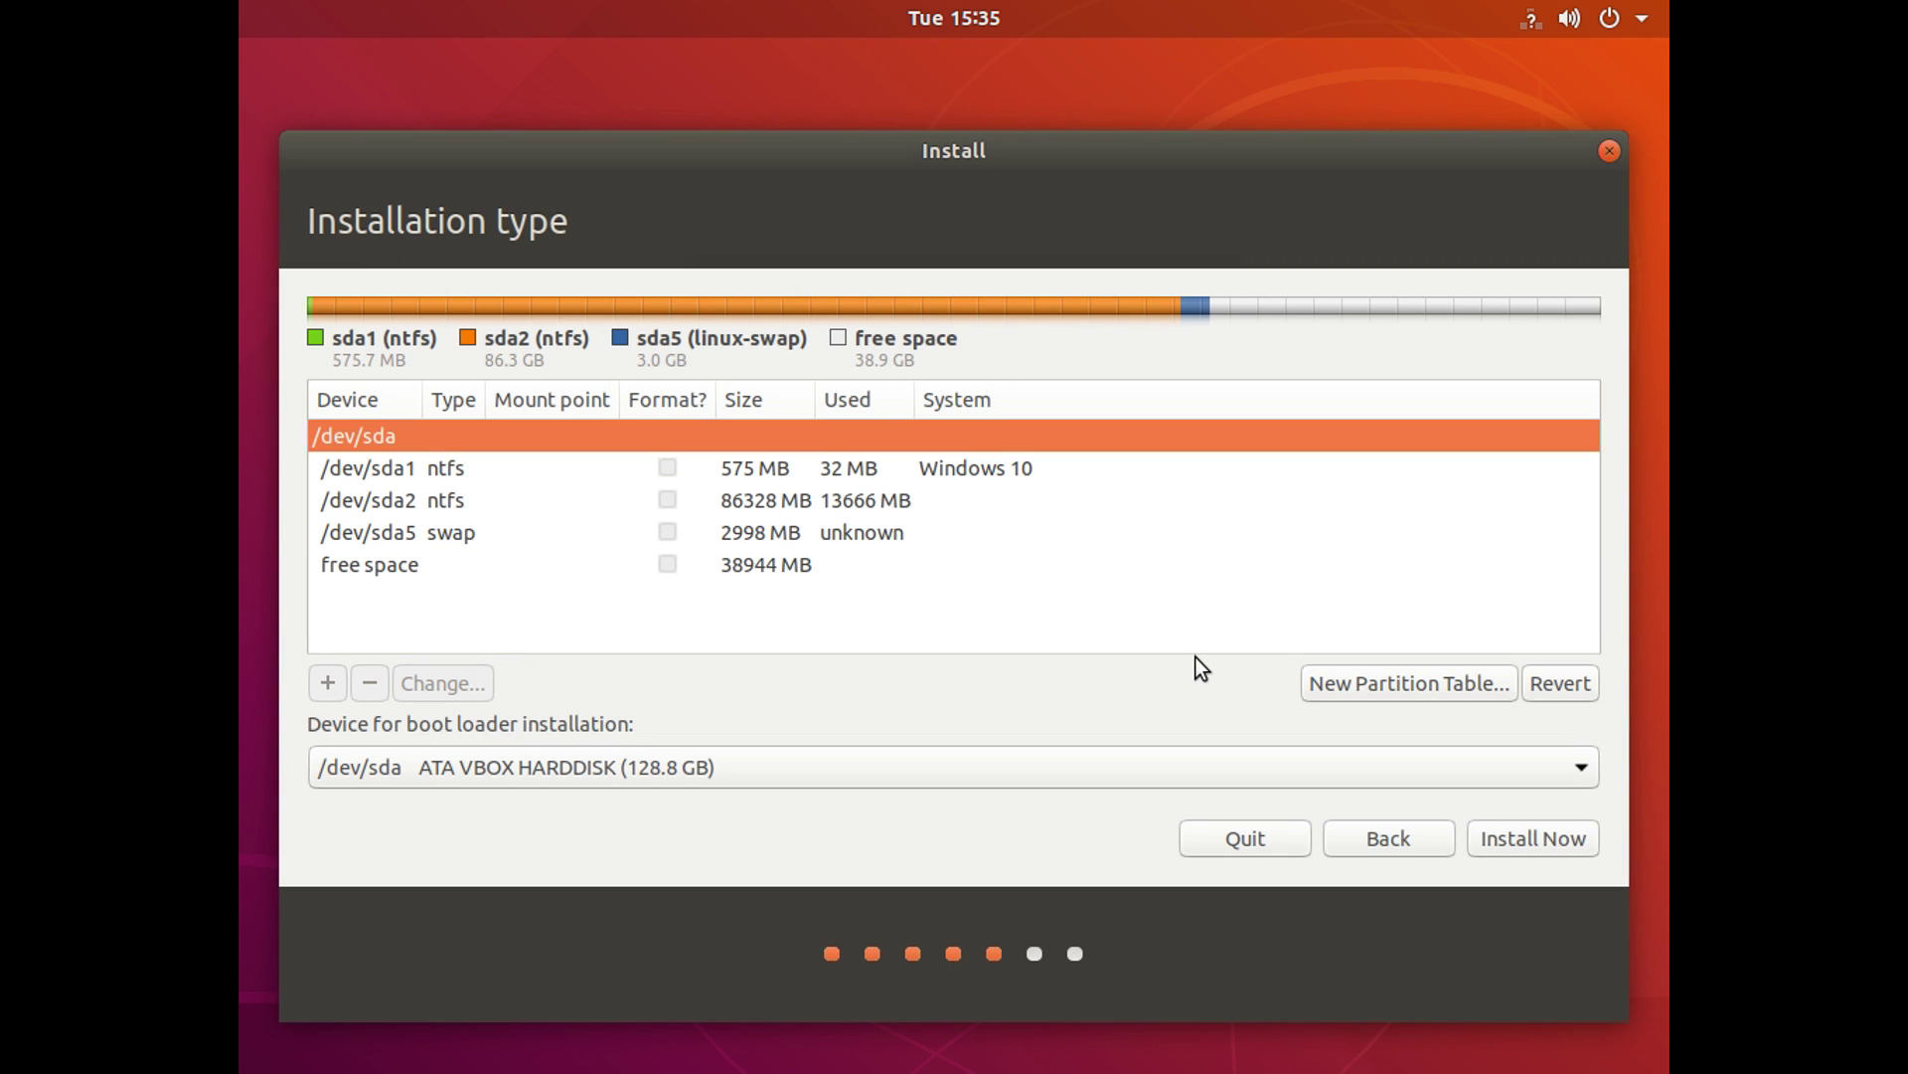
Step: Create a logical Ext4 partition from the remaining 38944 MB of free space, at its beginning, with mount point /
{"action": "left_click", "coordinate": [397, 570]}
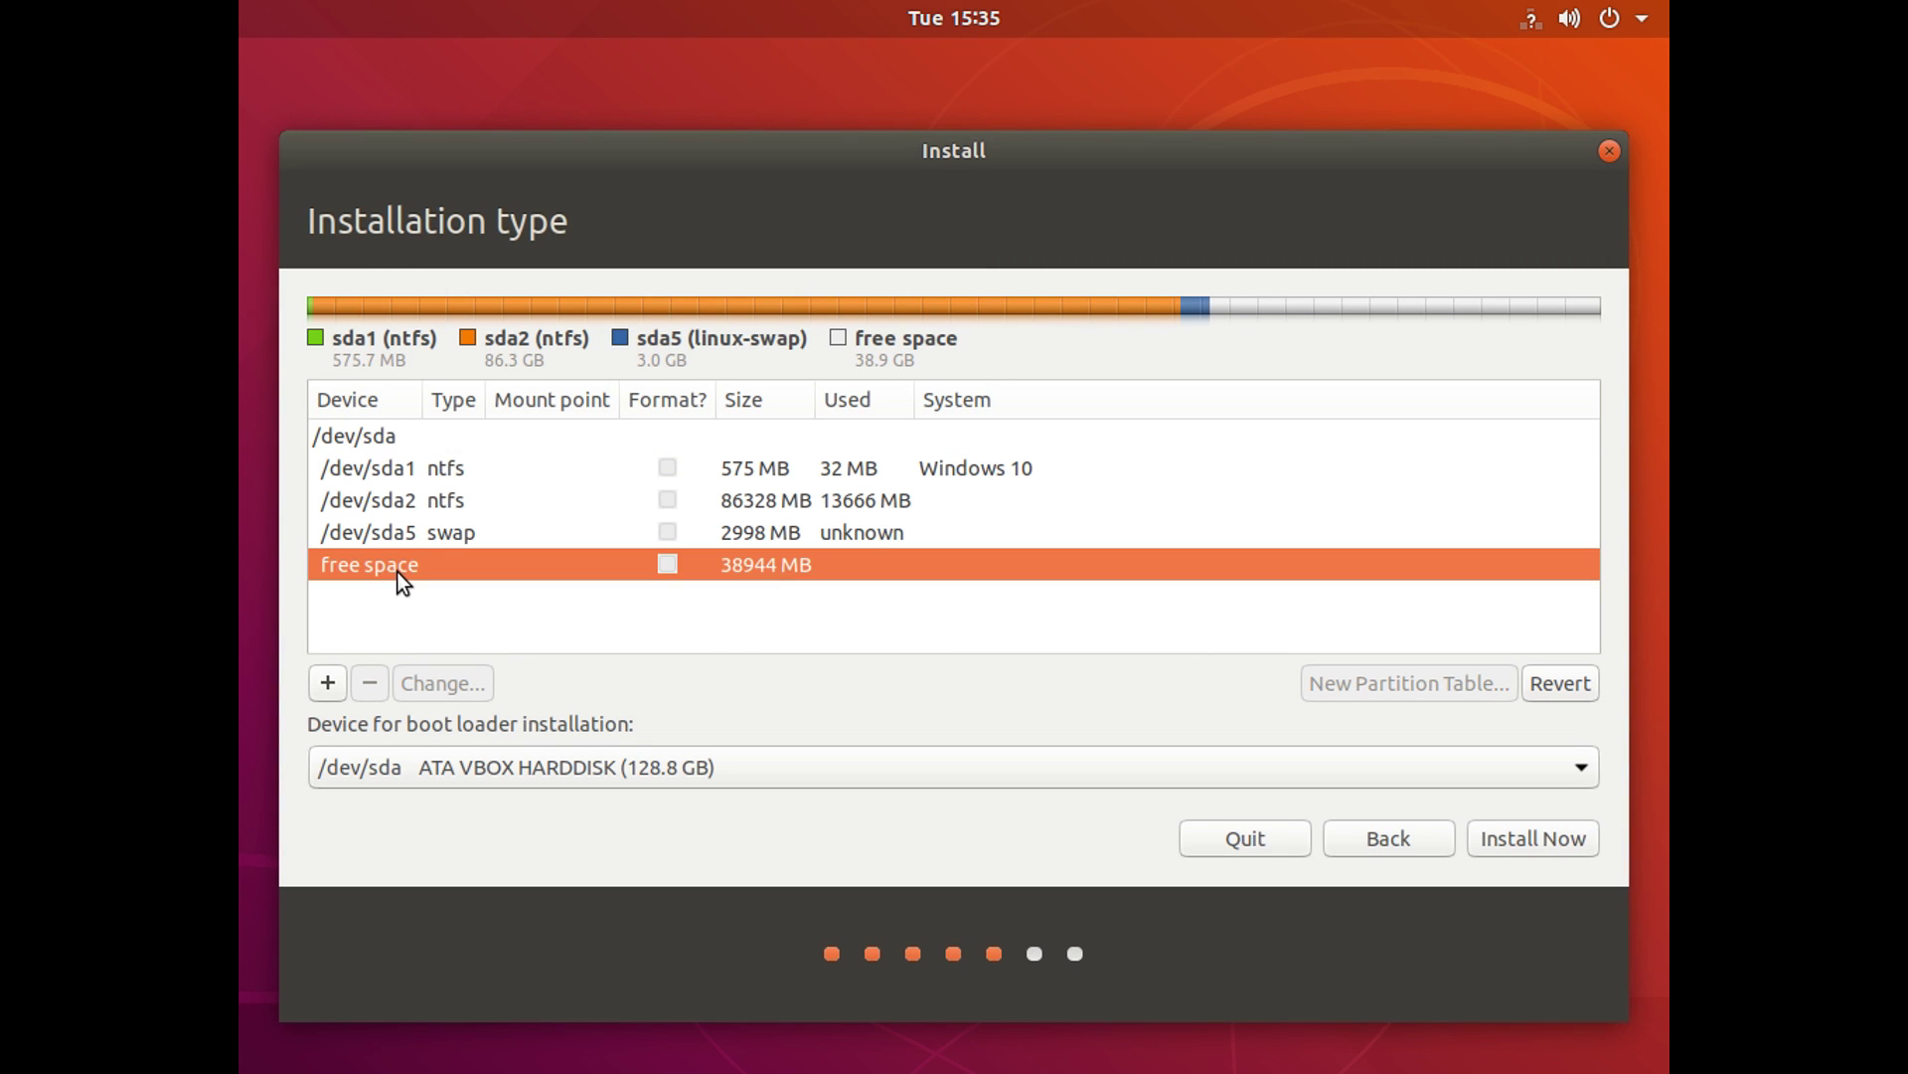
{"action": "left_click", "coordinate": [328, 684]}
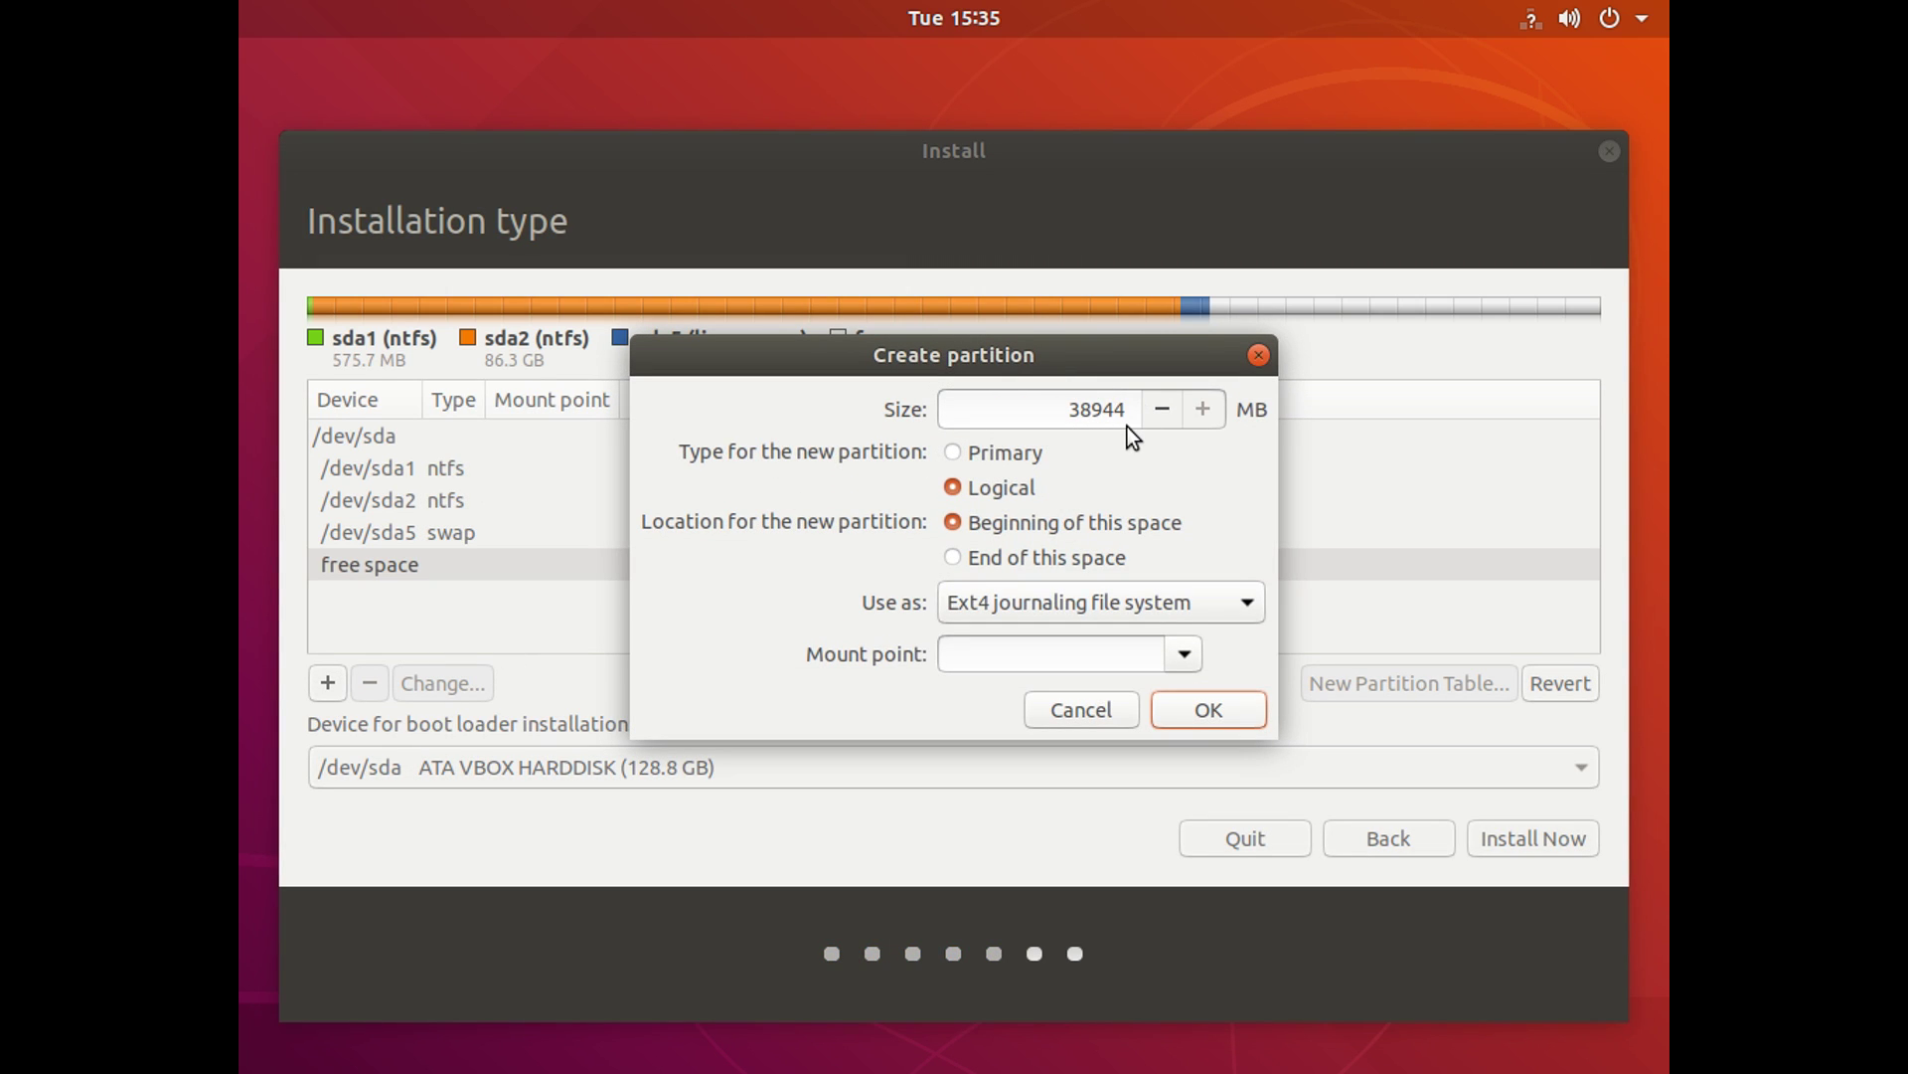
{"action": "left_click", "coordinate": [980, 491]}
{"action": "left_click", "coordinate": [994, 525]}
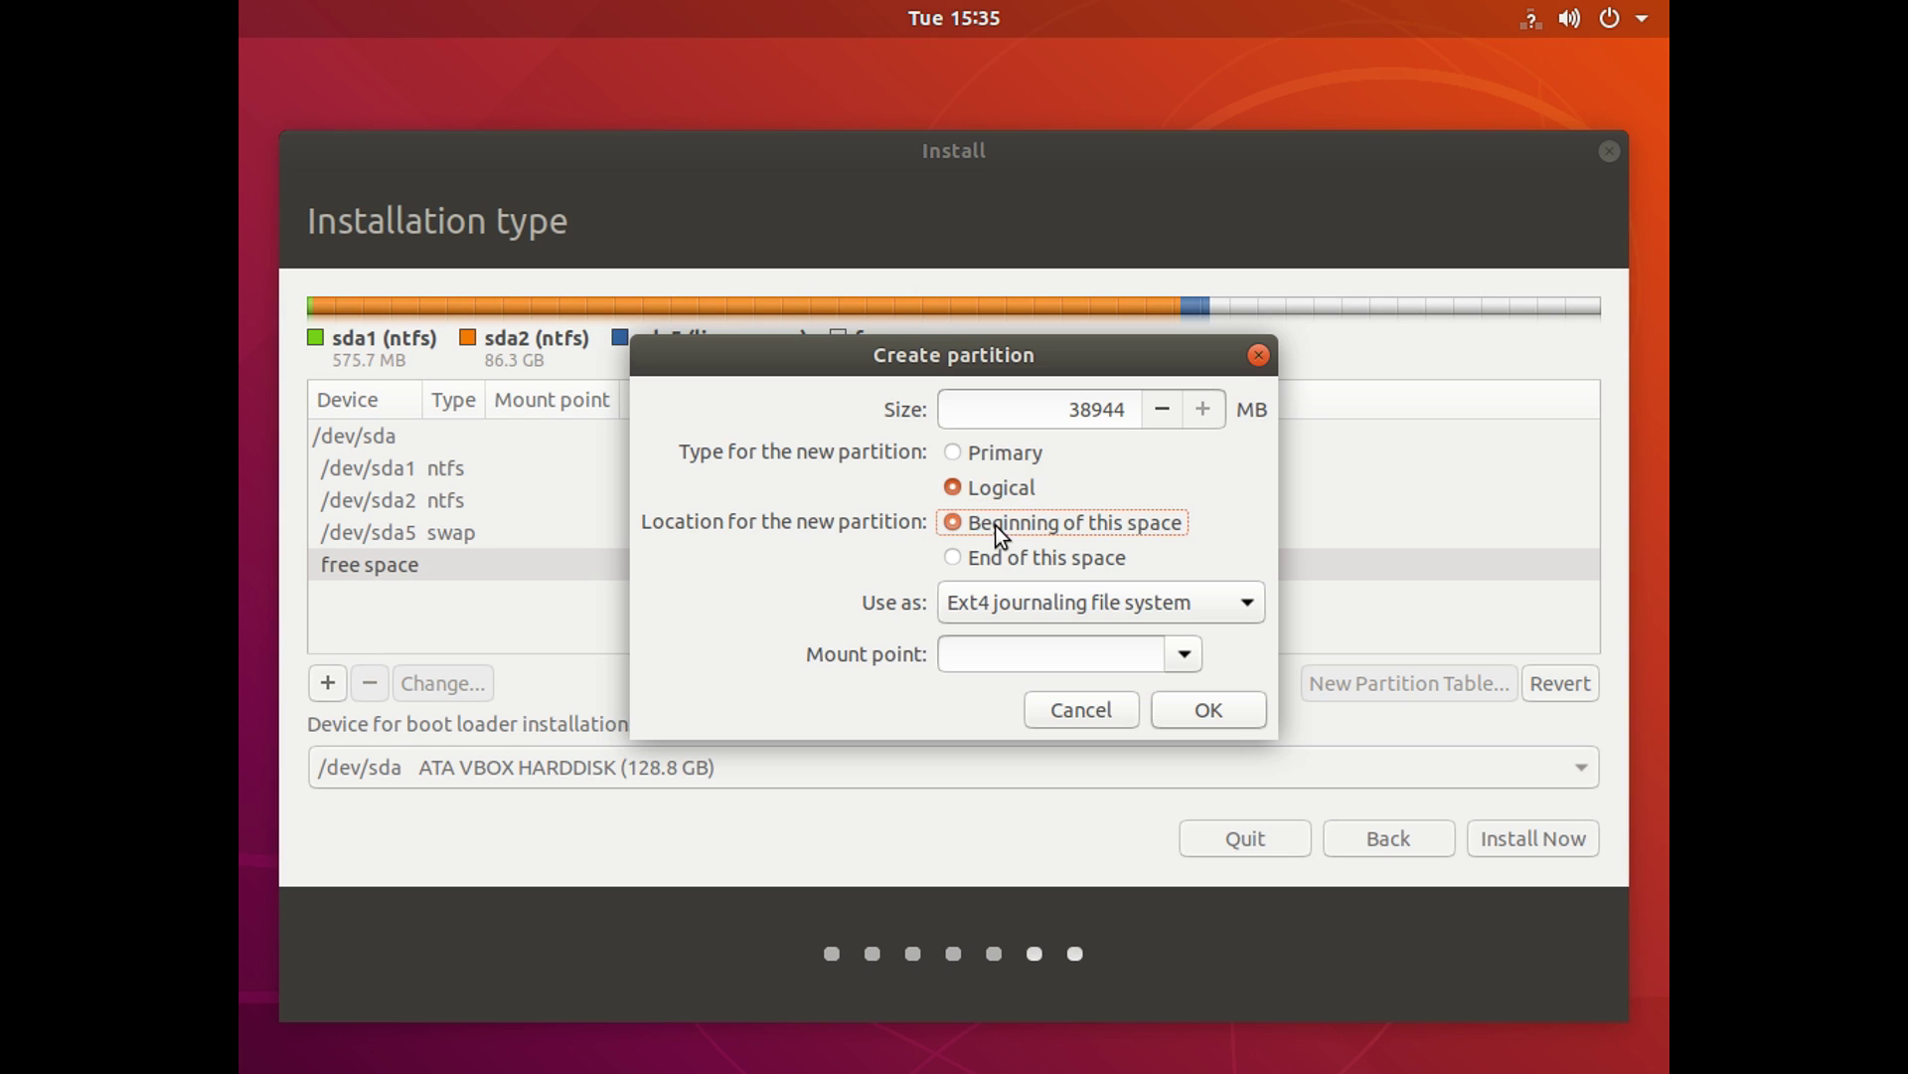
{"action": "left_click", "coordinate": [1183, 654]}
{"action": "left_click", "coordinate": [972, 695]}
{"action": "left_click", "coordinate": [1200, 713]}
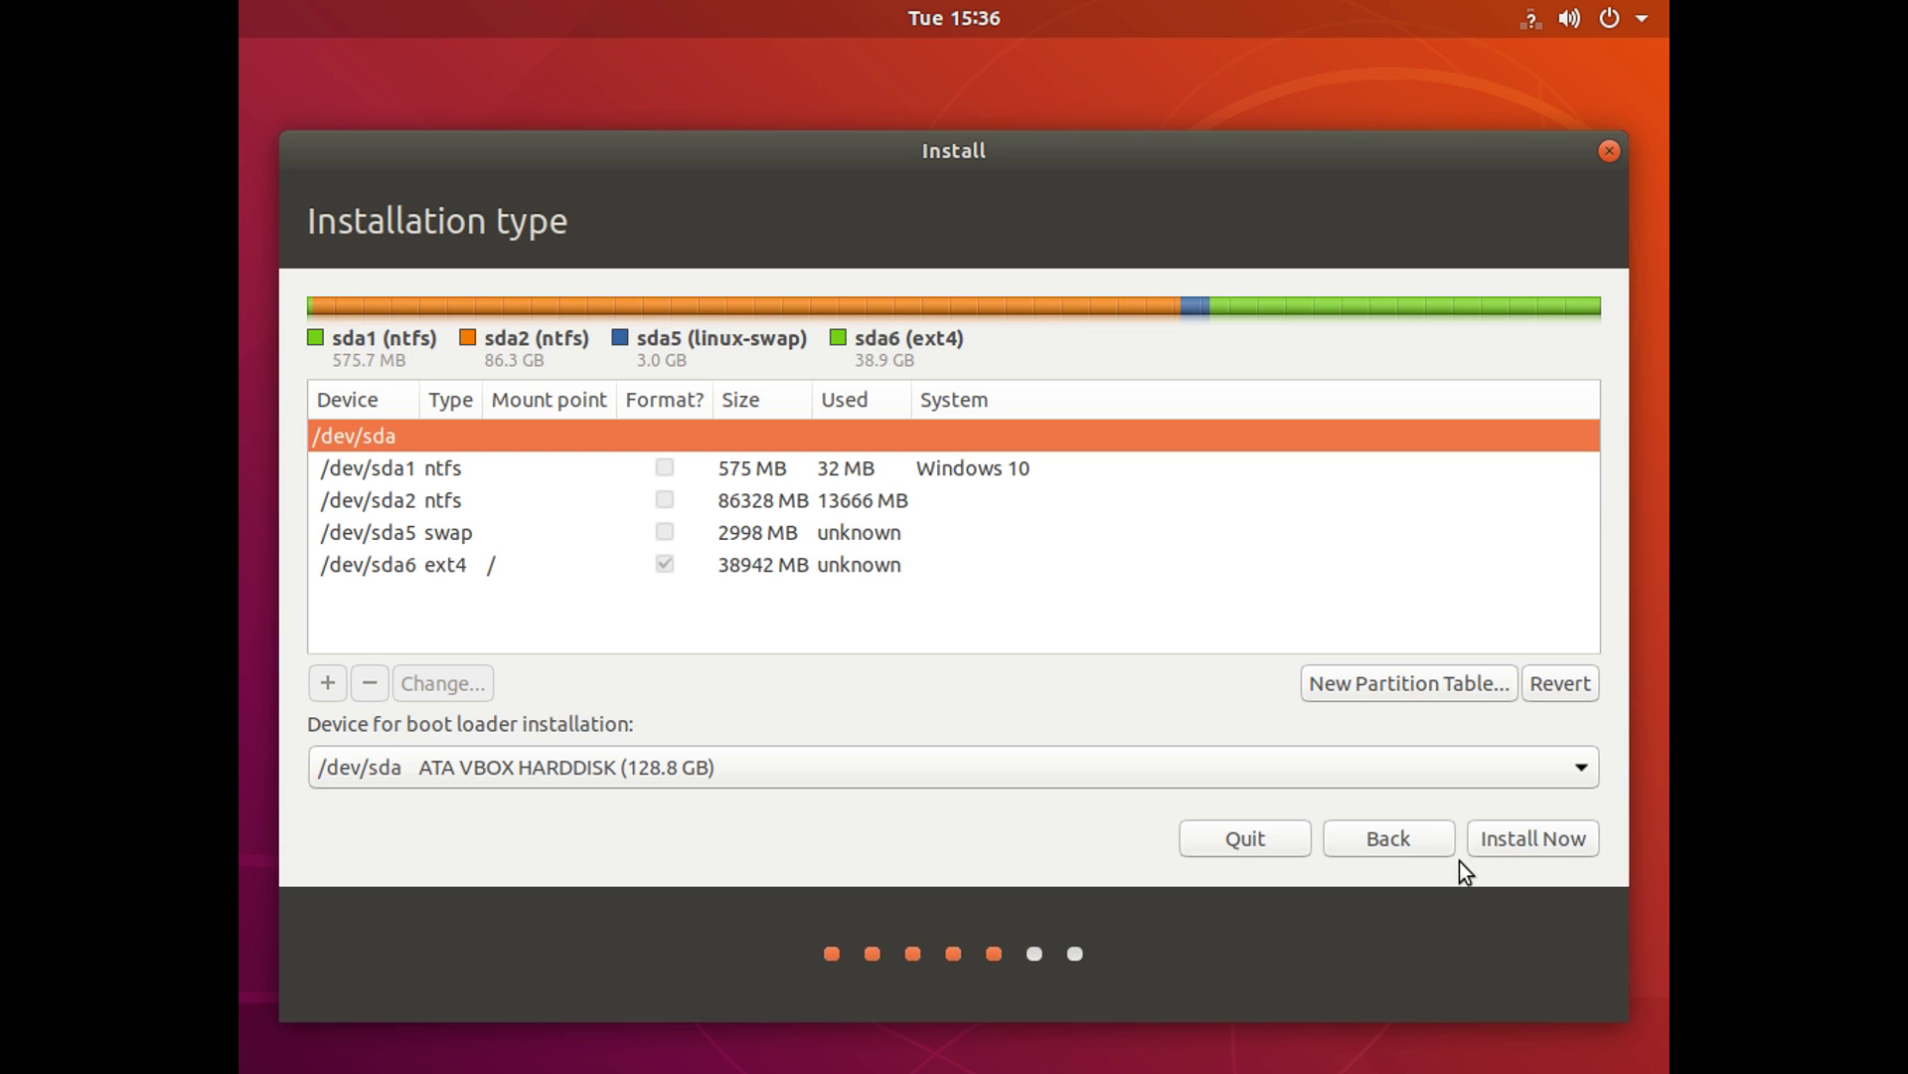
Step: Start the installation by writing the partition changes to disk, and set the location to London
{"action": "left_click", "coordinate": [1508, 840]}
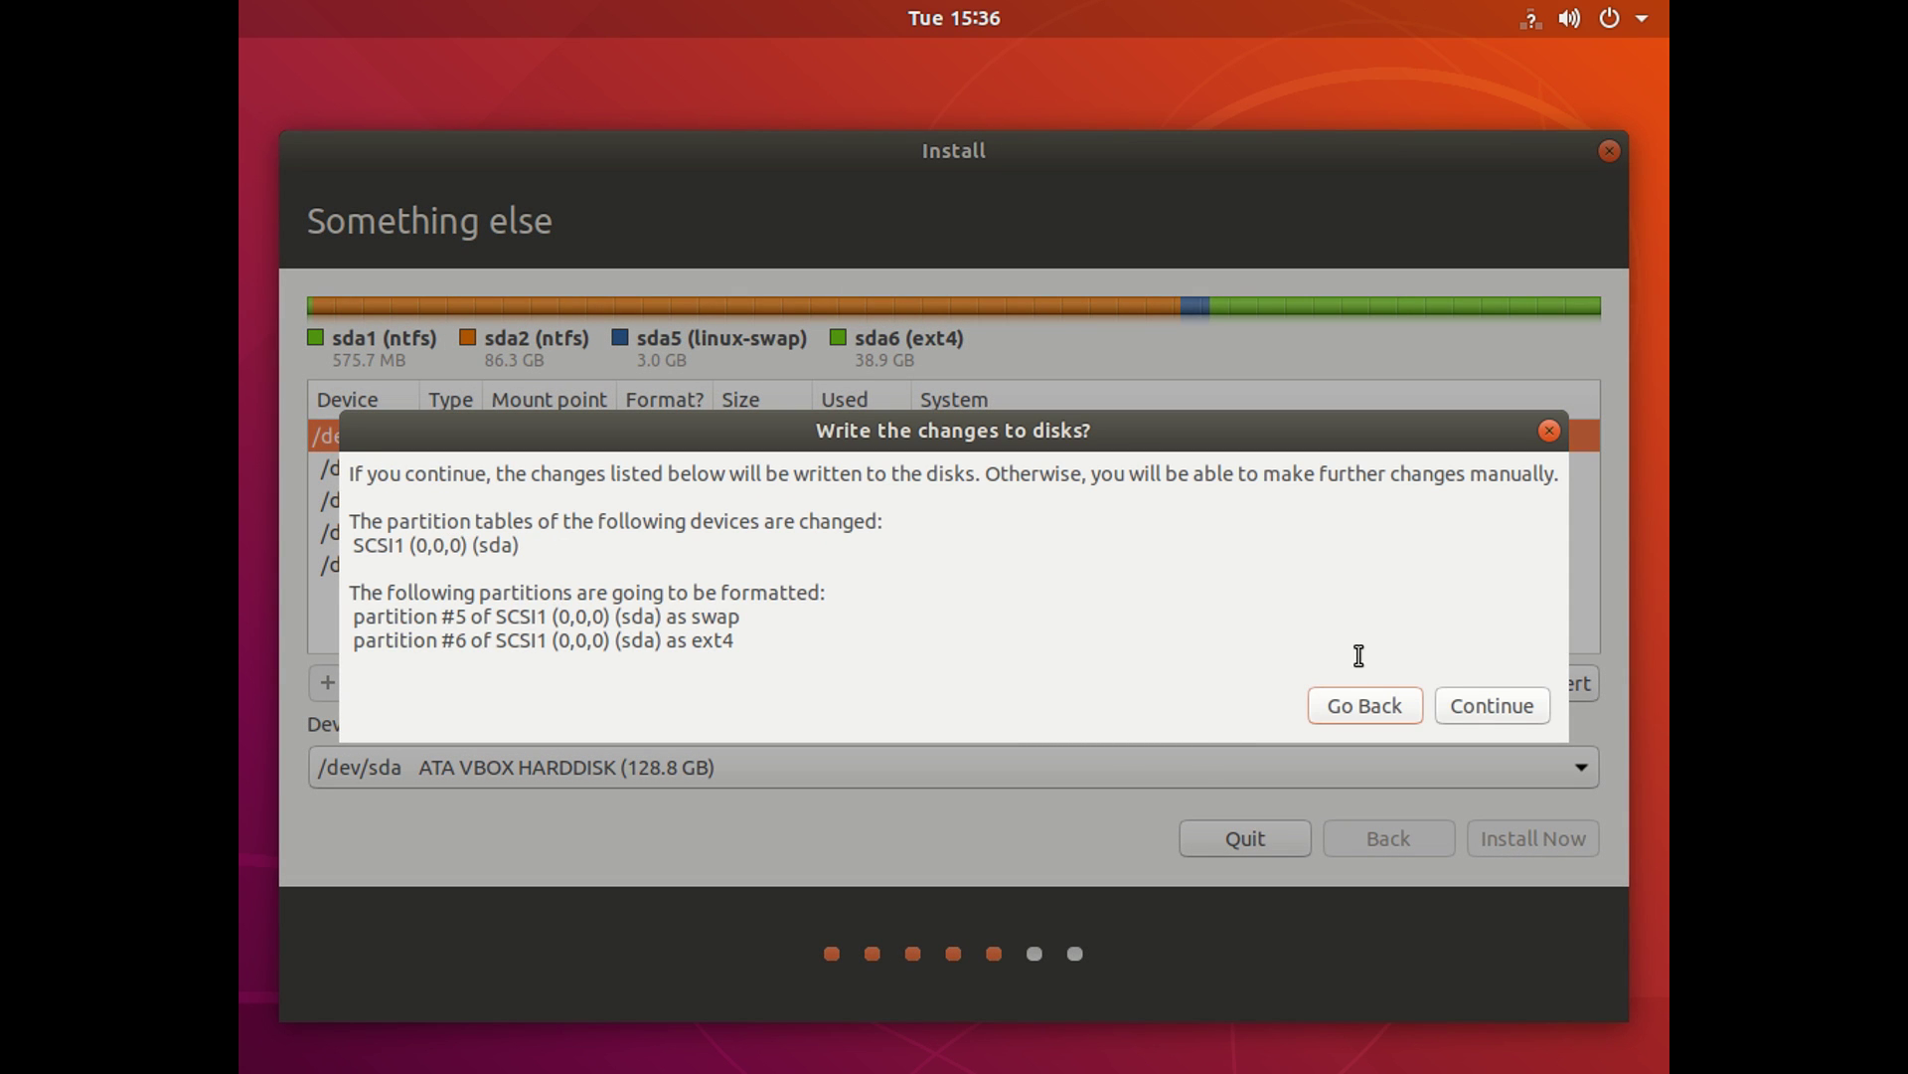
{"action": "left_click", "coordinate": [1494, 705]}
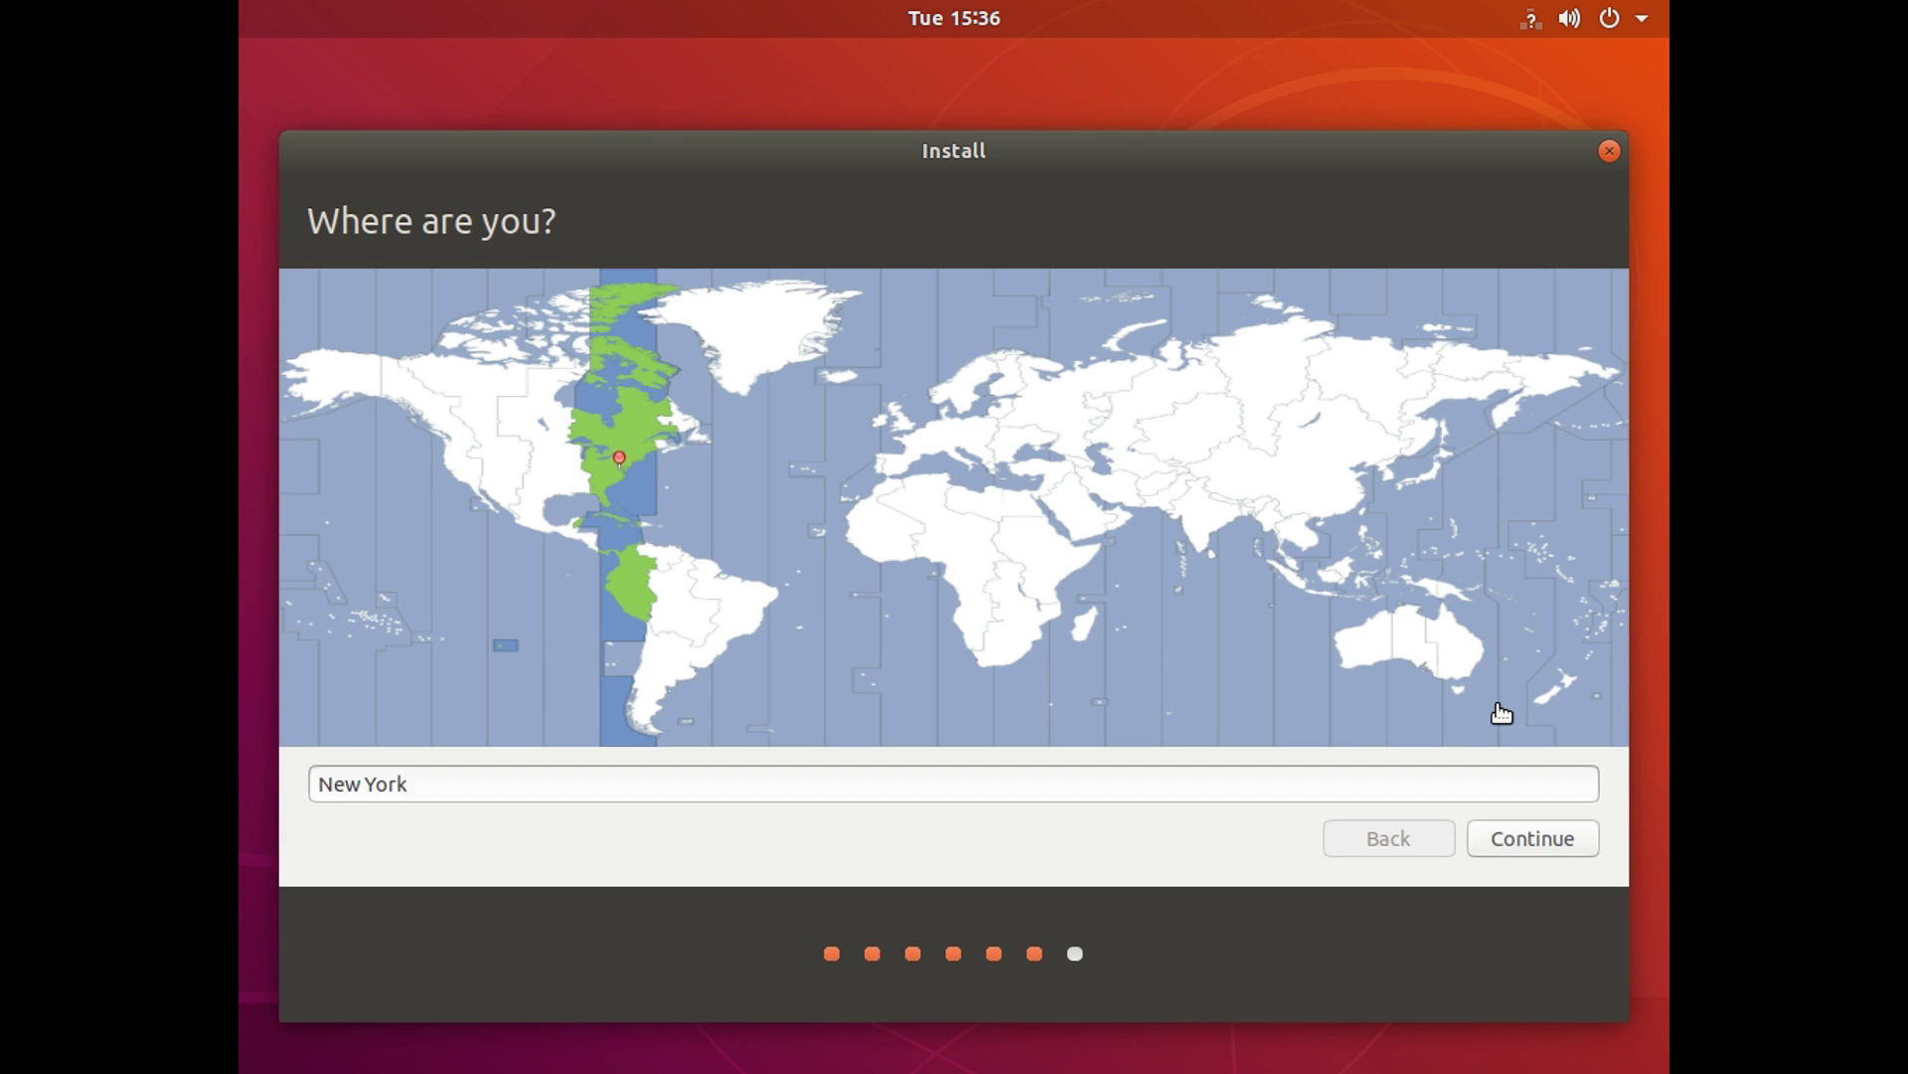
{"action": "left_click", "coordinate": [907, 428]}
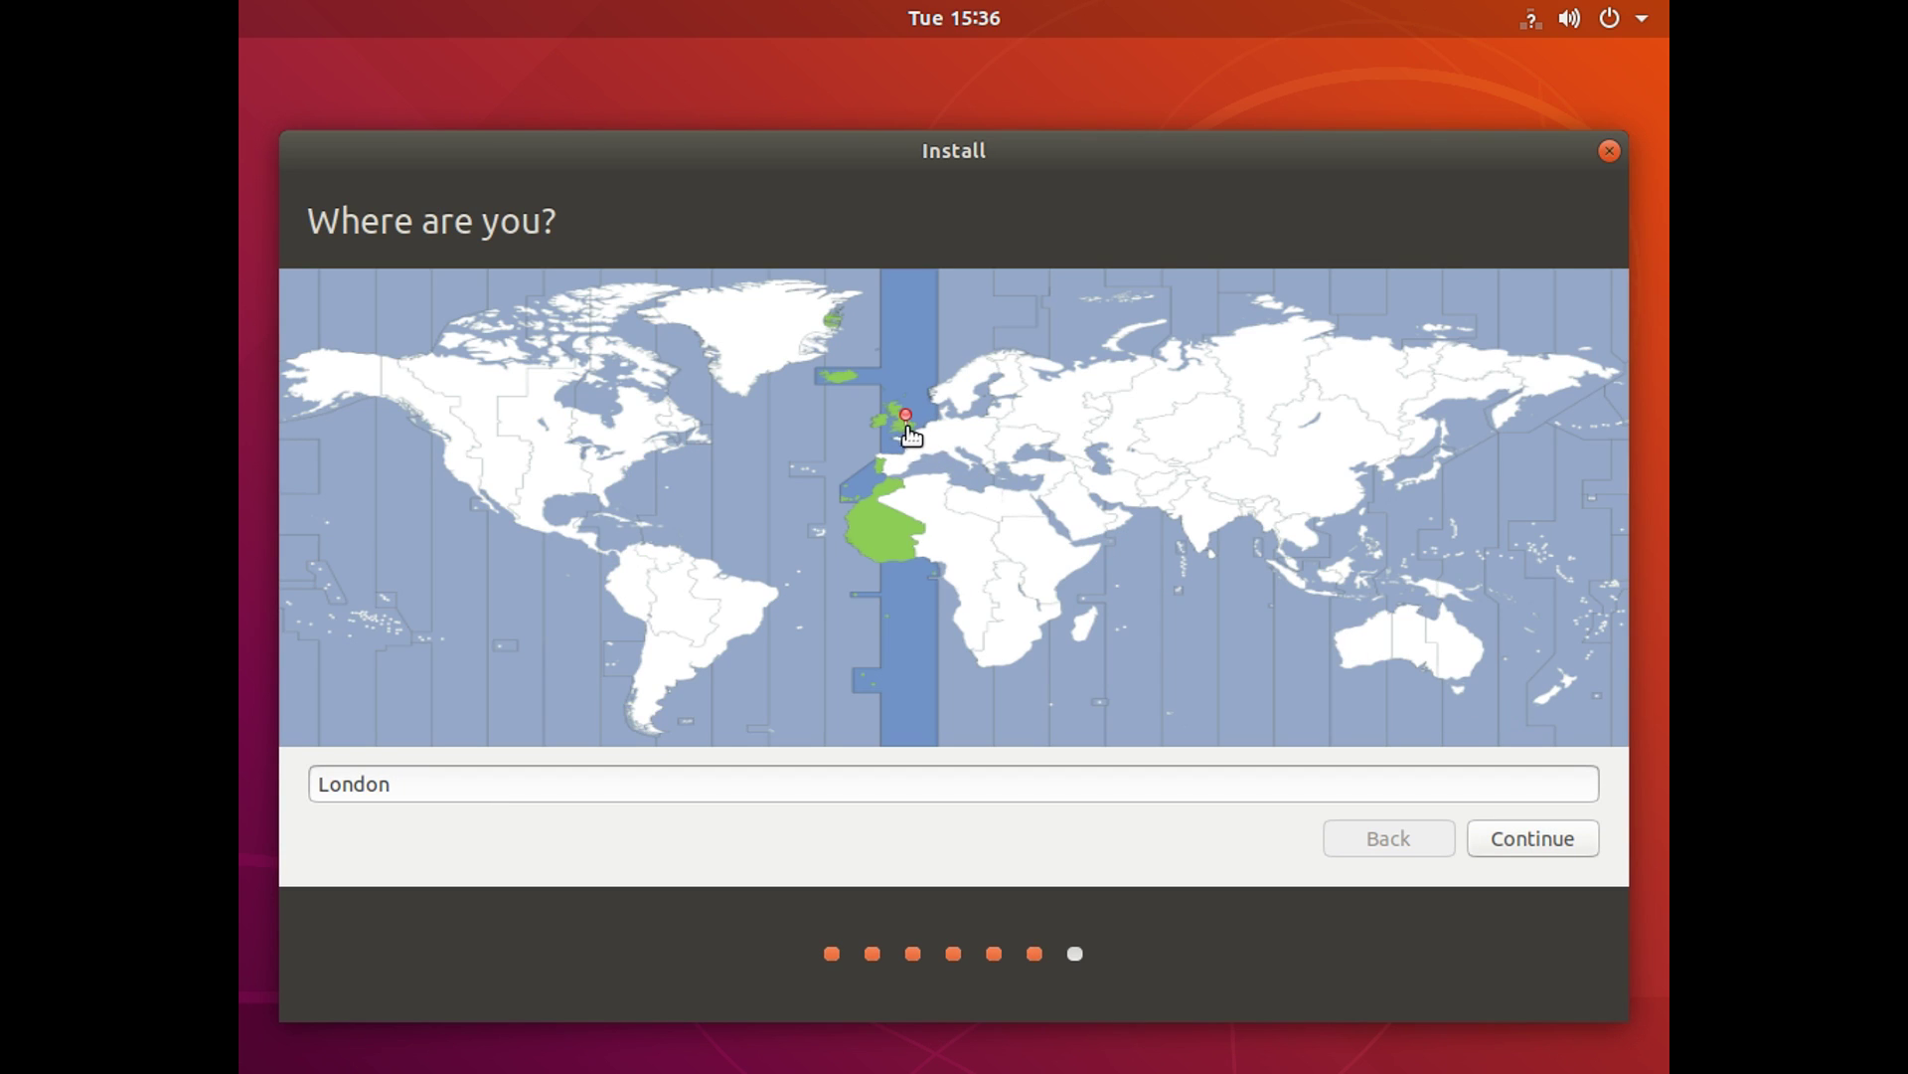
{"action": "left_click", "coordinate": [1499, 843]}
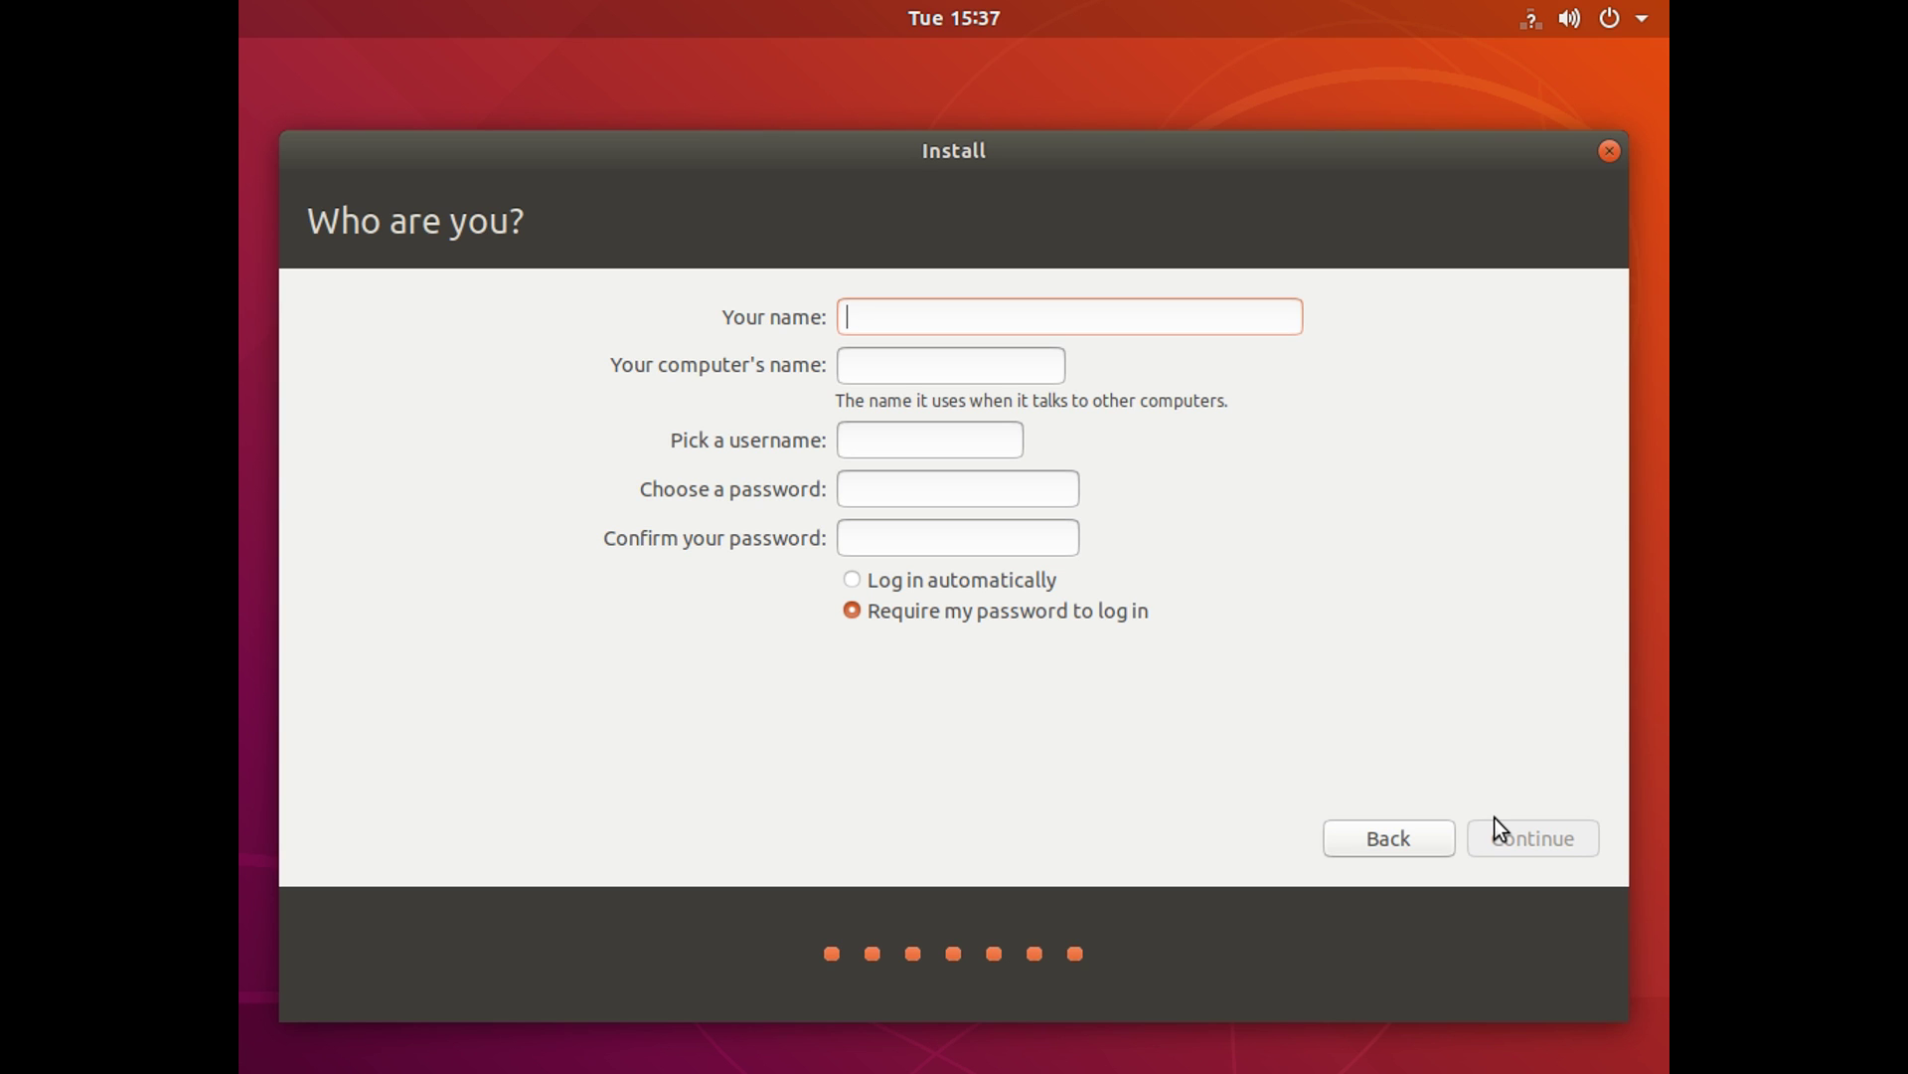
Step: Enter the user's name, change the computer name's ending to -ubuntu, enter and confirm the account password, and continue
{"action": "type", "text": "adam"}
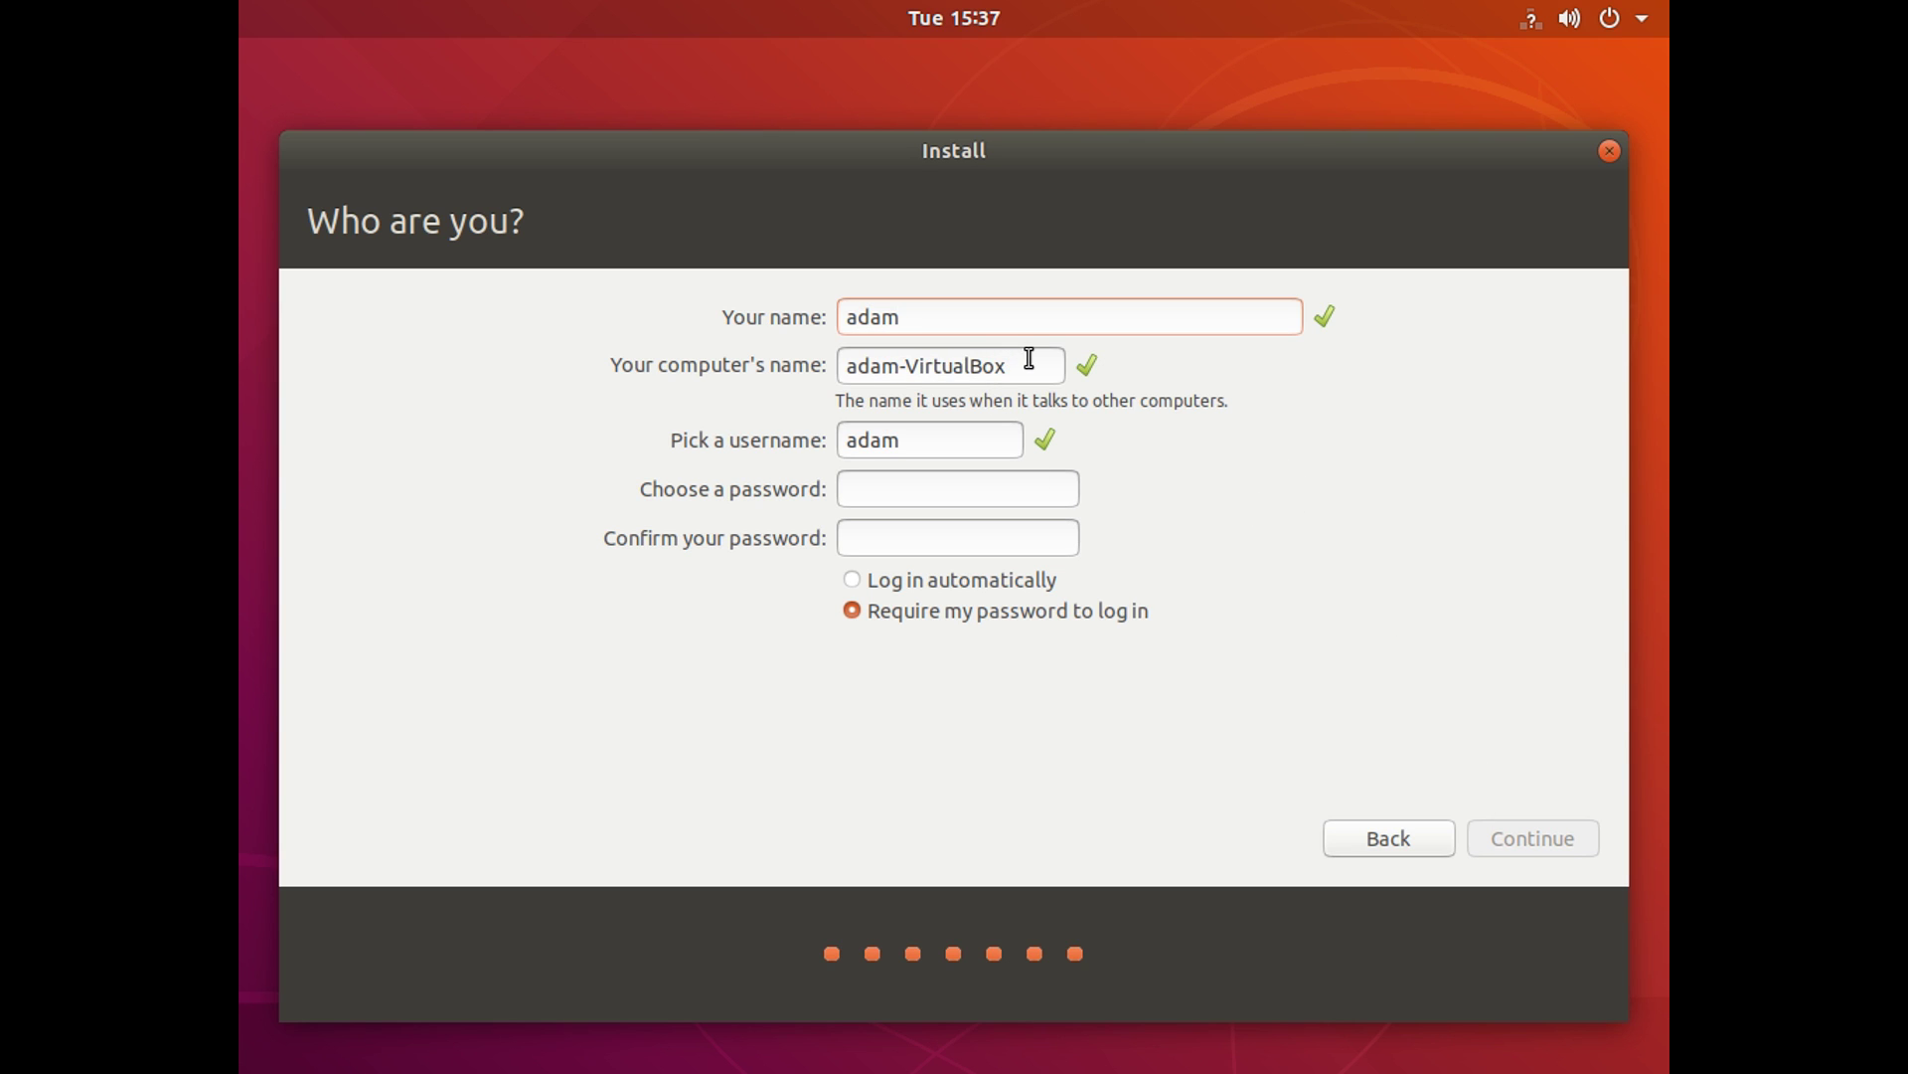
{"action": "left_click_drag", "start_coordinate": [1026, 364], "coordinate": [900, 366]}
{"action": "type", "text": "-ubuntu"}
{"action": "left_click", "coordinate": [945, 502]}
{"action": "type", "text": "********"}
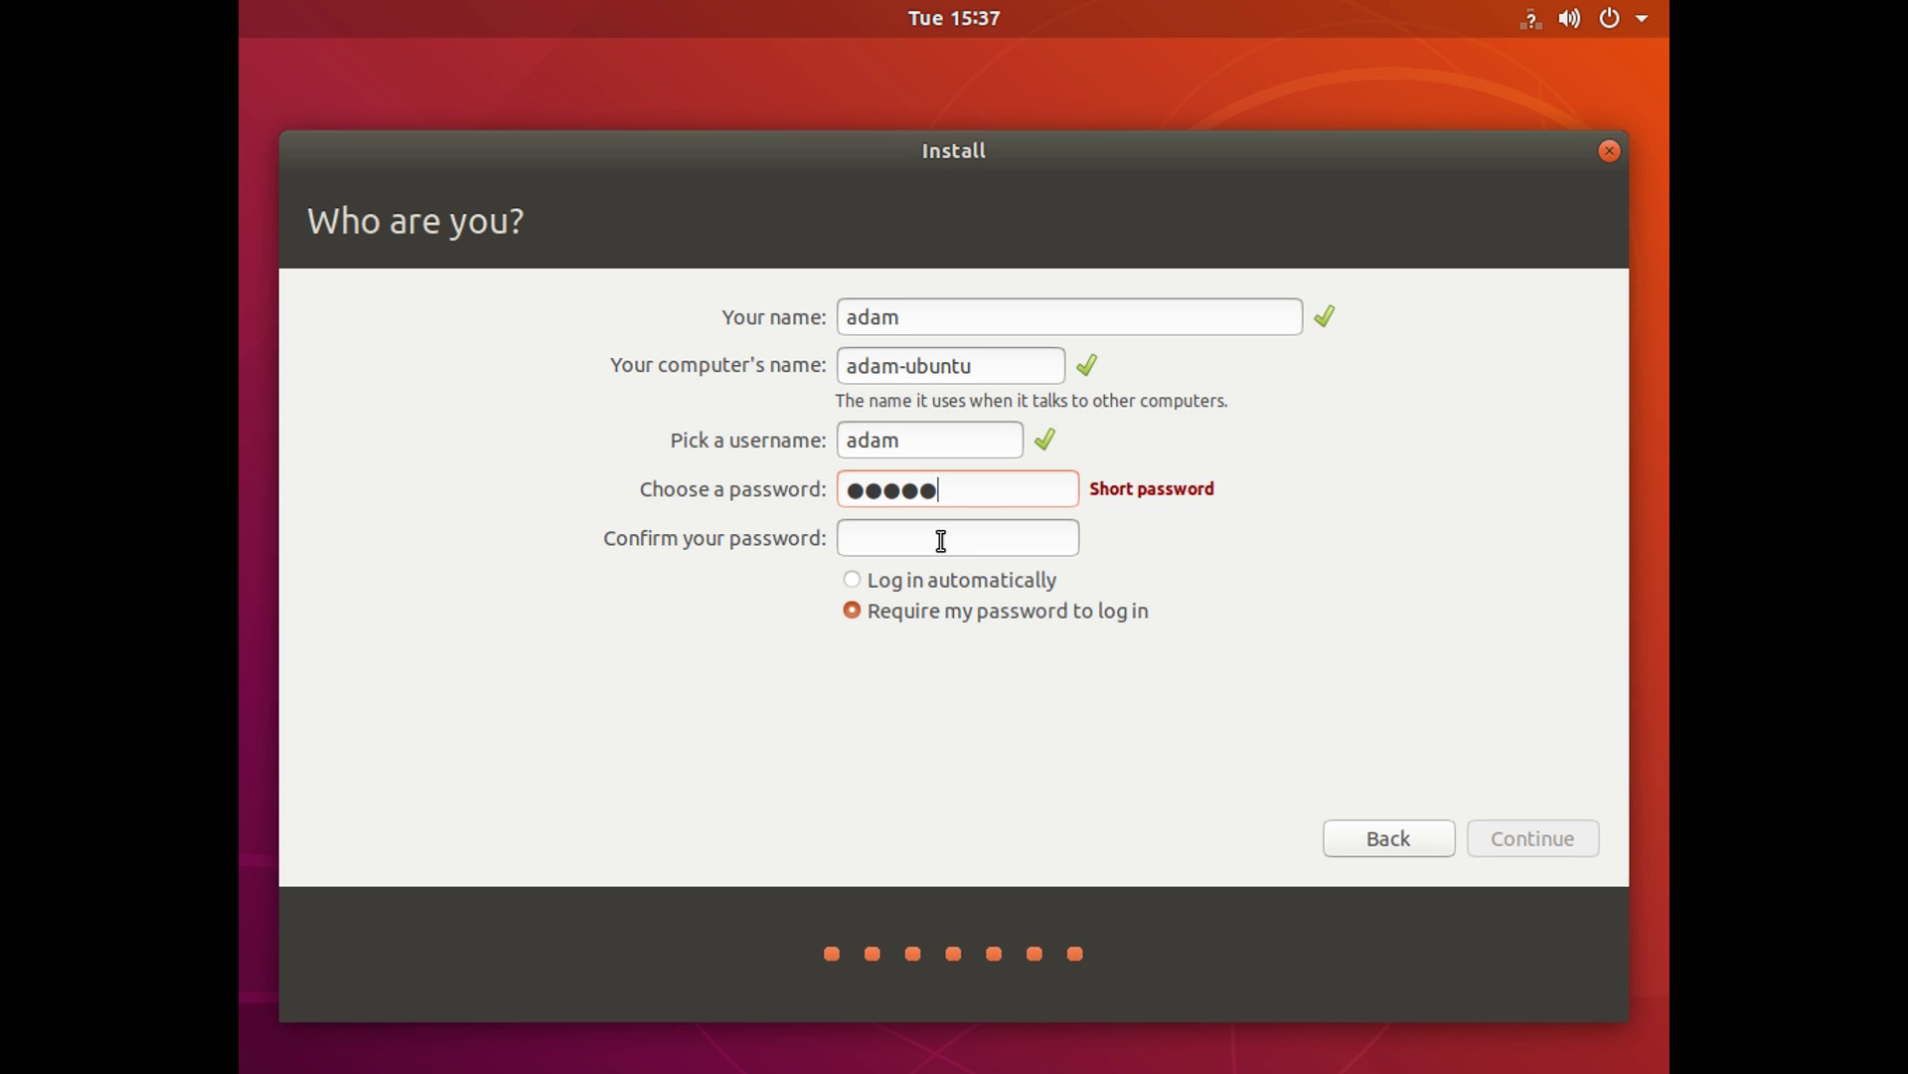
{"action": "key", "text": "Tab"}
{"action": "type", "text": "********"}
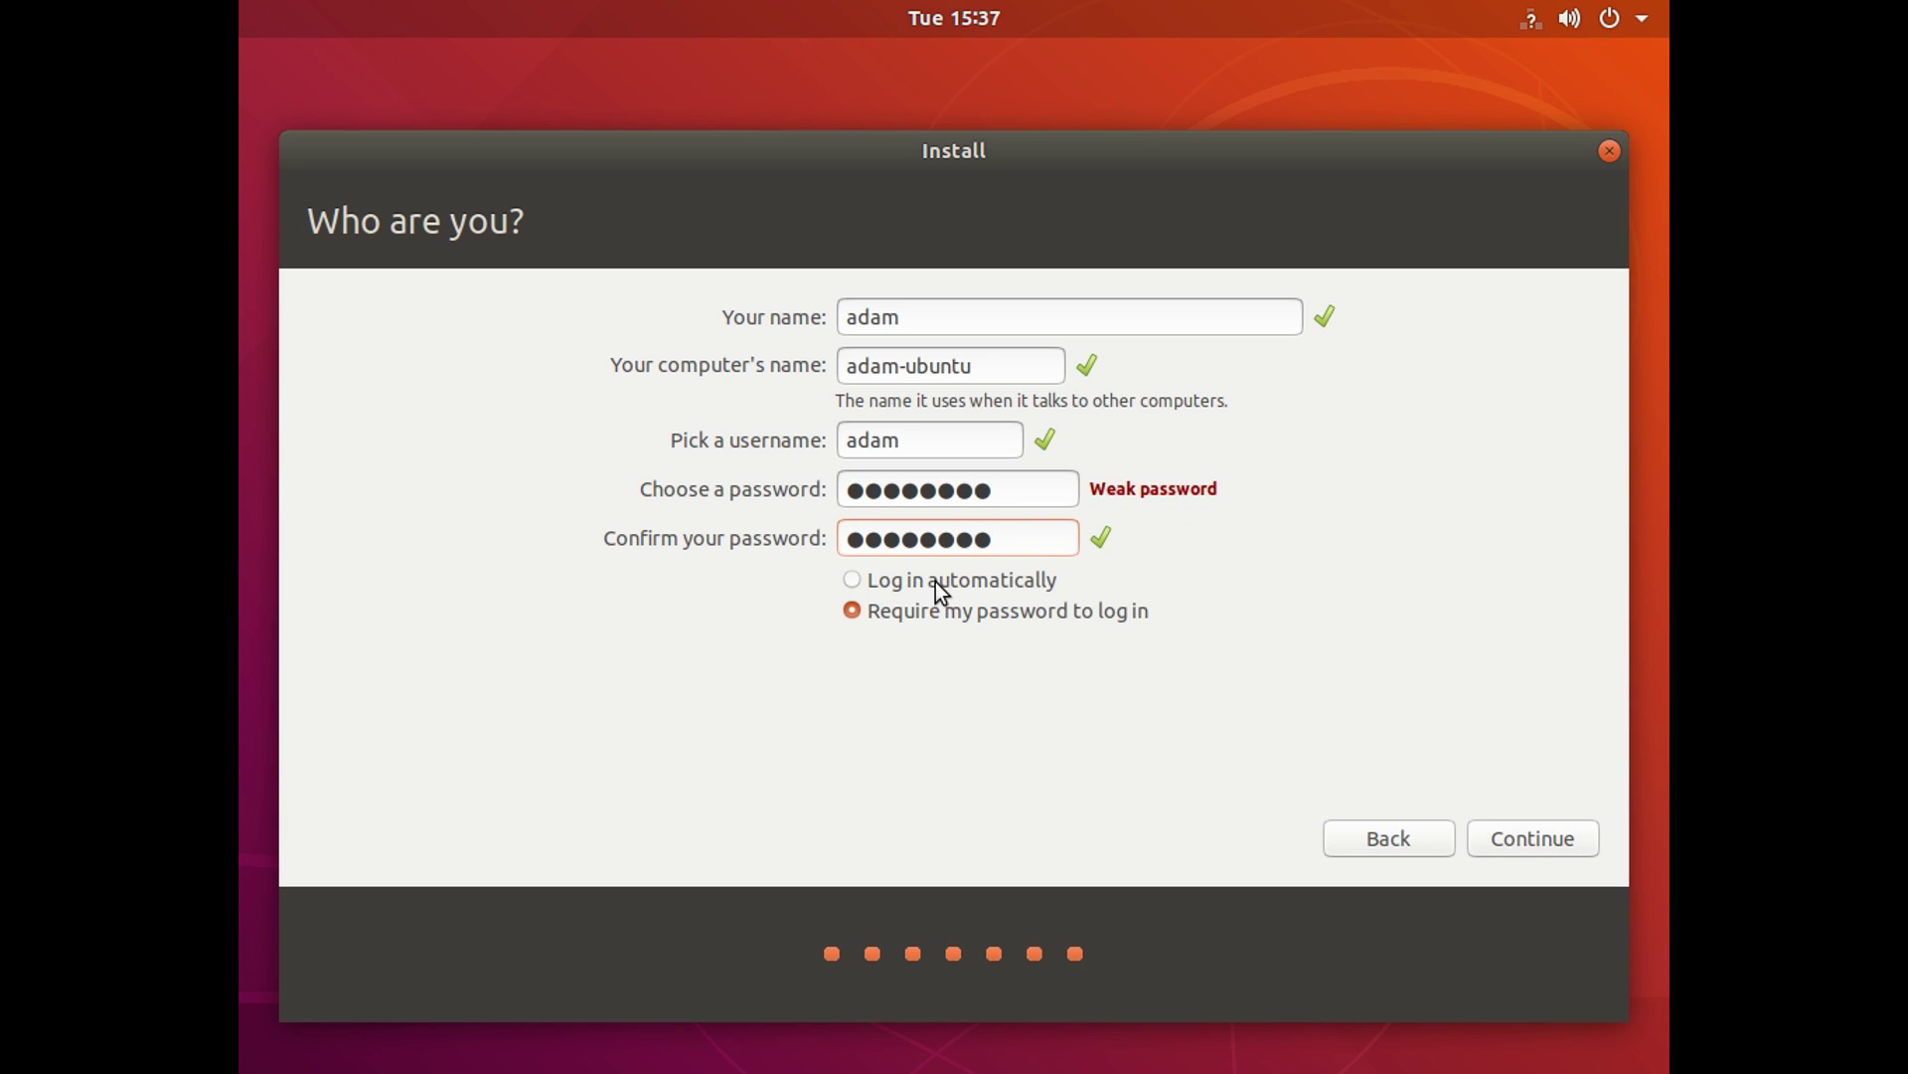
{"action": "left_click", "coordinate": [1554, 846]}
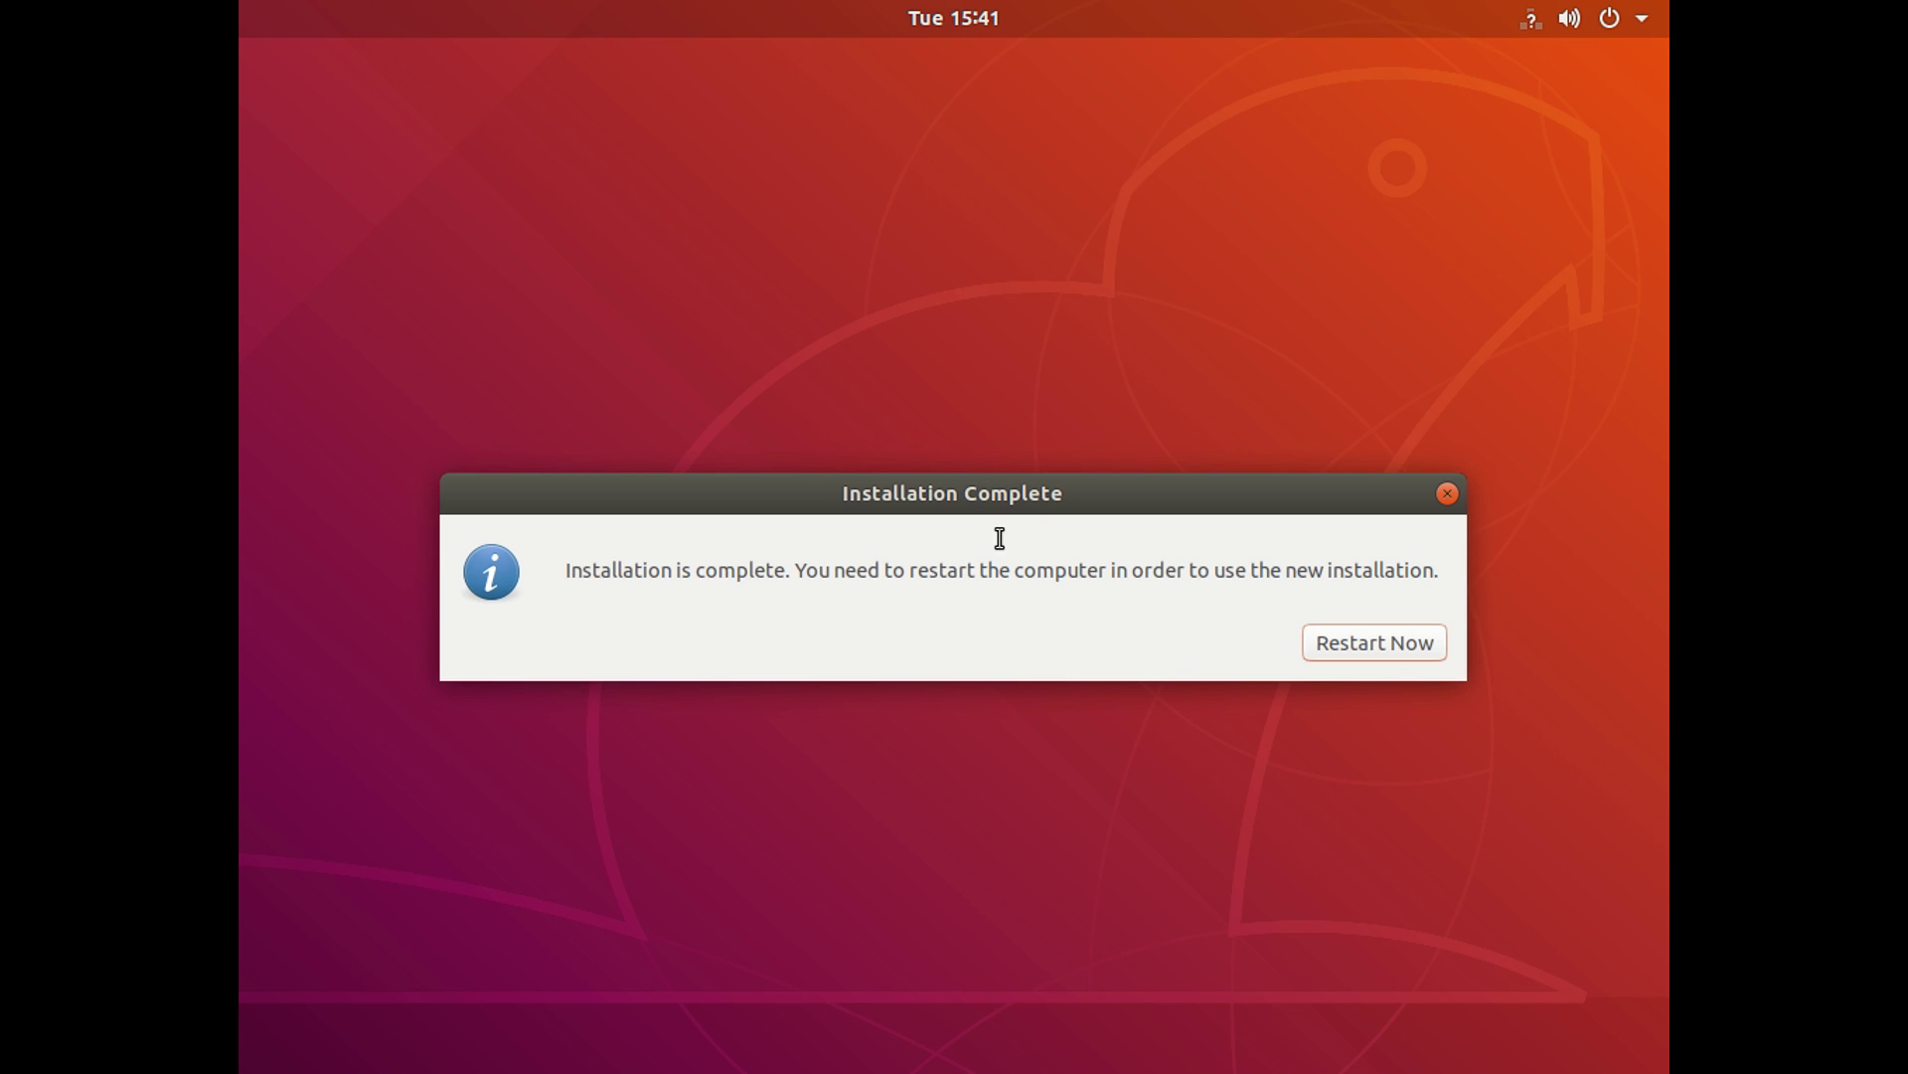
Step: Restart the computer and look through the GRUB boot entries, ending on Windows 10 (on /dev/sda1)
{"action": "left_click", "coordinate": [1391, 646]}
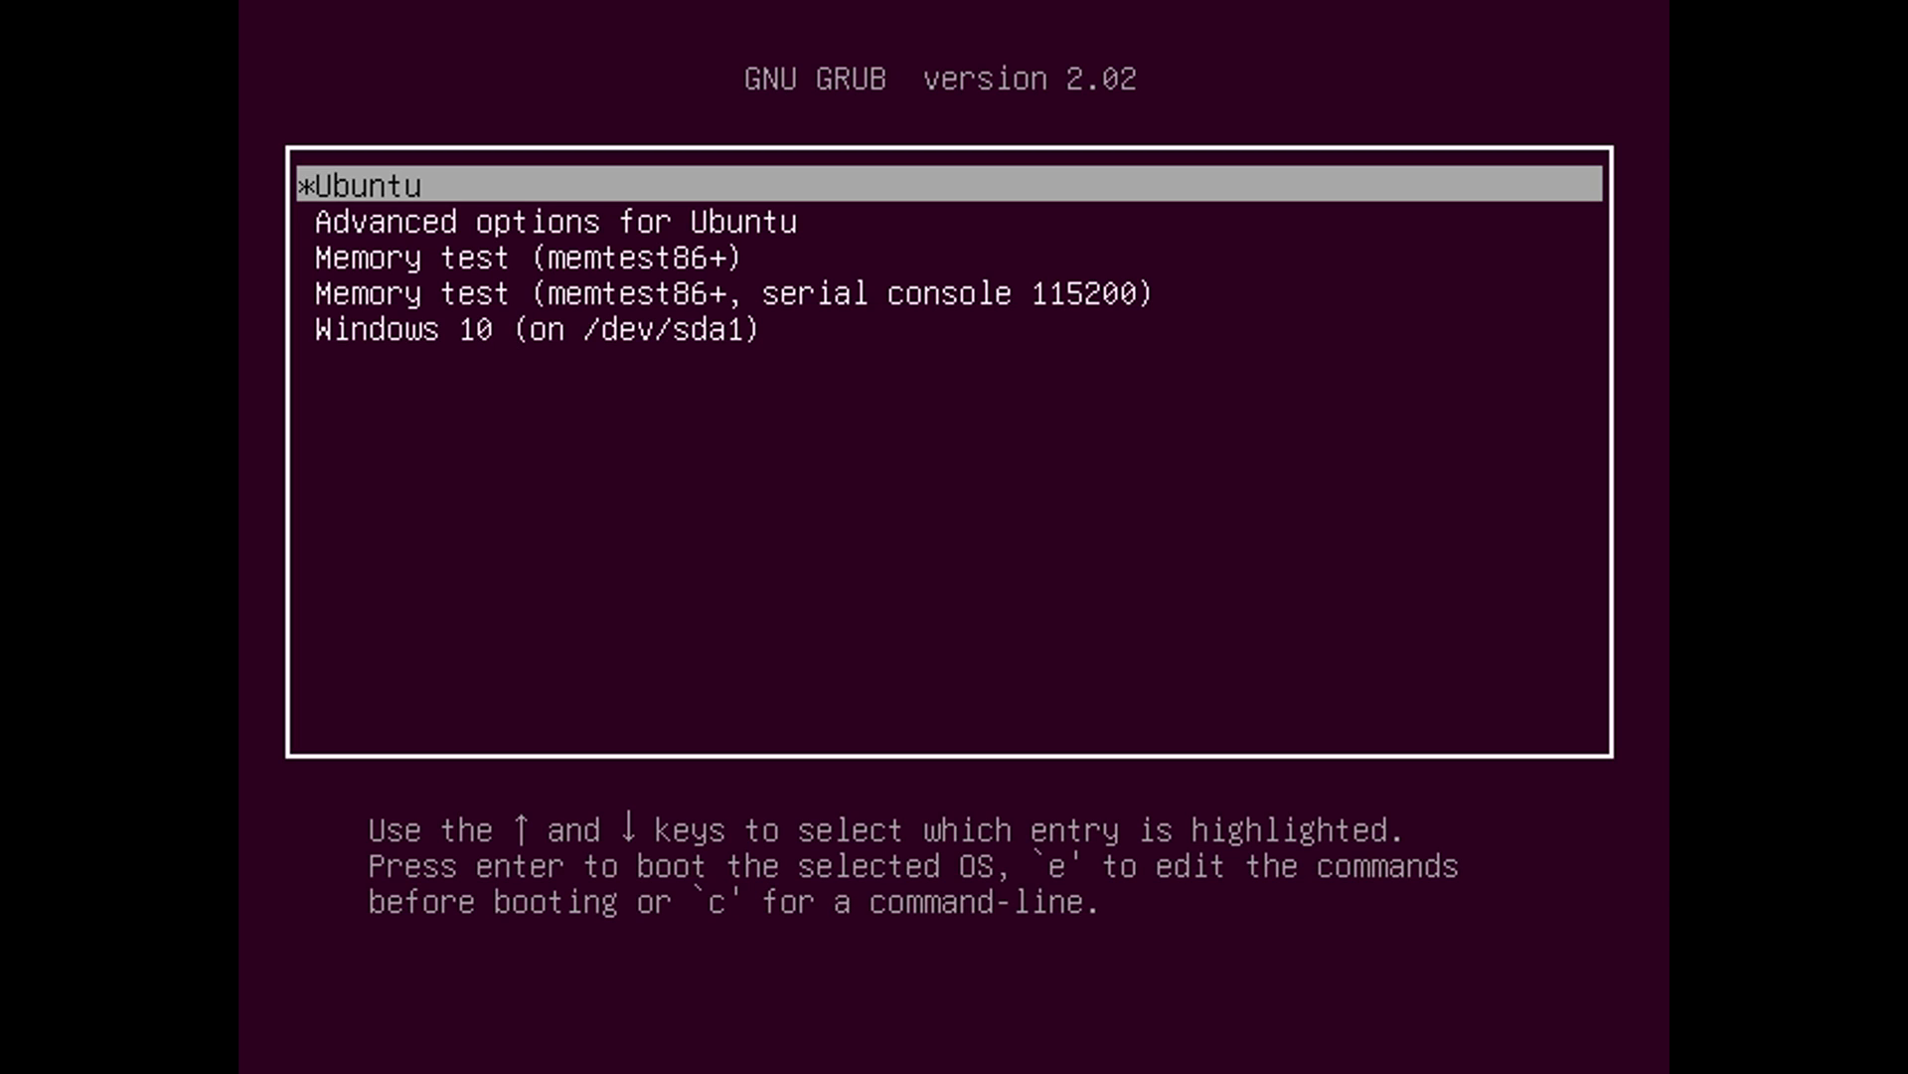
{"action": "key", "text": "Down"}
{"action": "key", "text": "Down"}
{"action": "key", "text": "Down"}
{"action": "key", "text": "Down"}
{"action": "key", "text": "Up"}
{"action": "key", "text": "Up"}
{"action": "key", "text": "Up"}
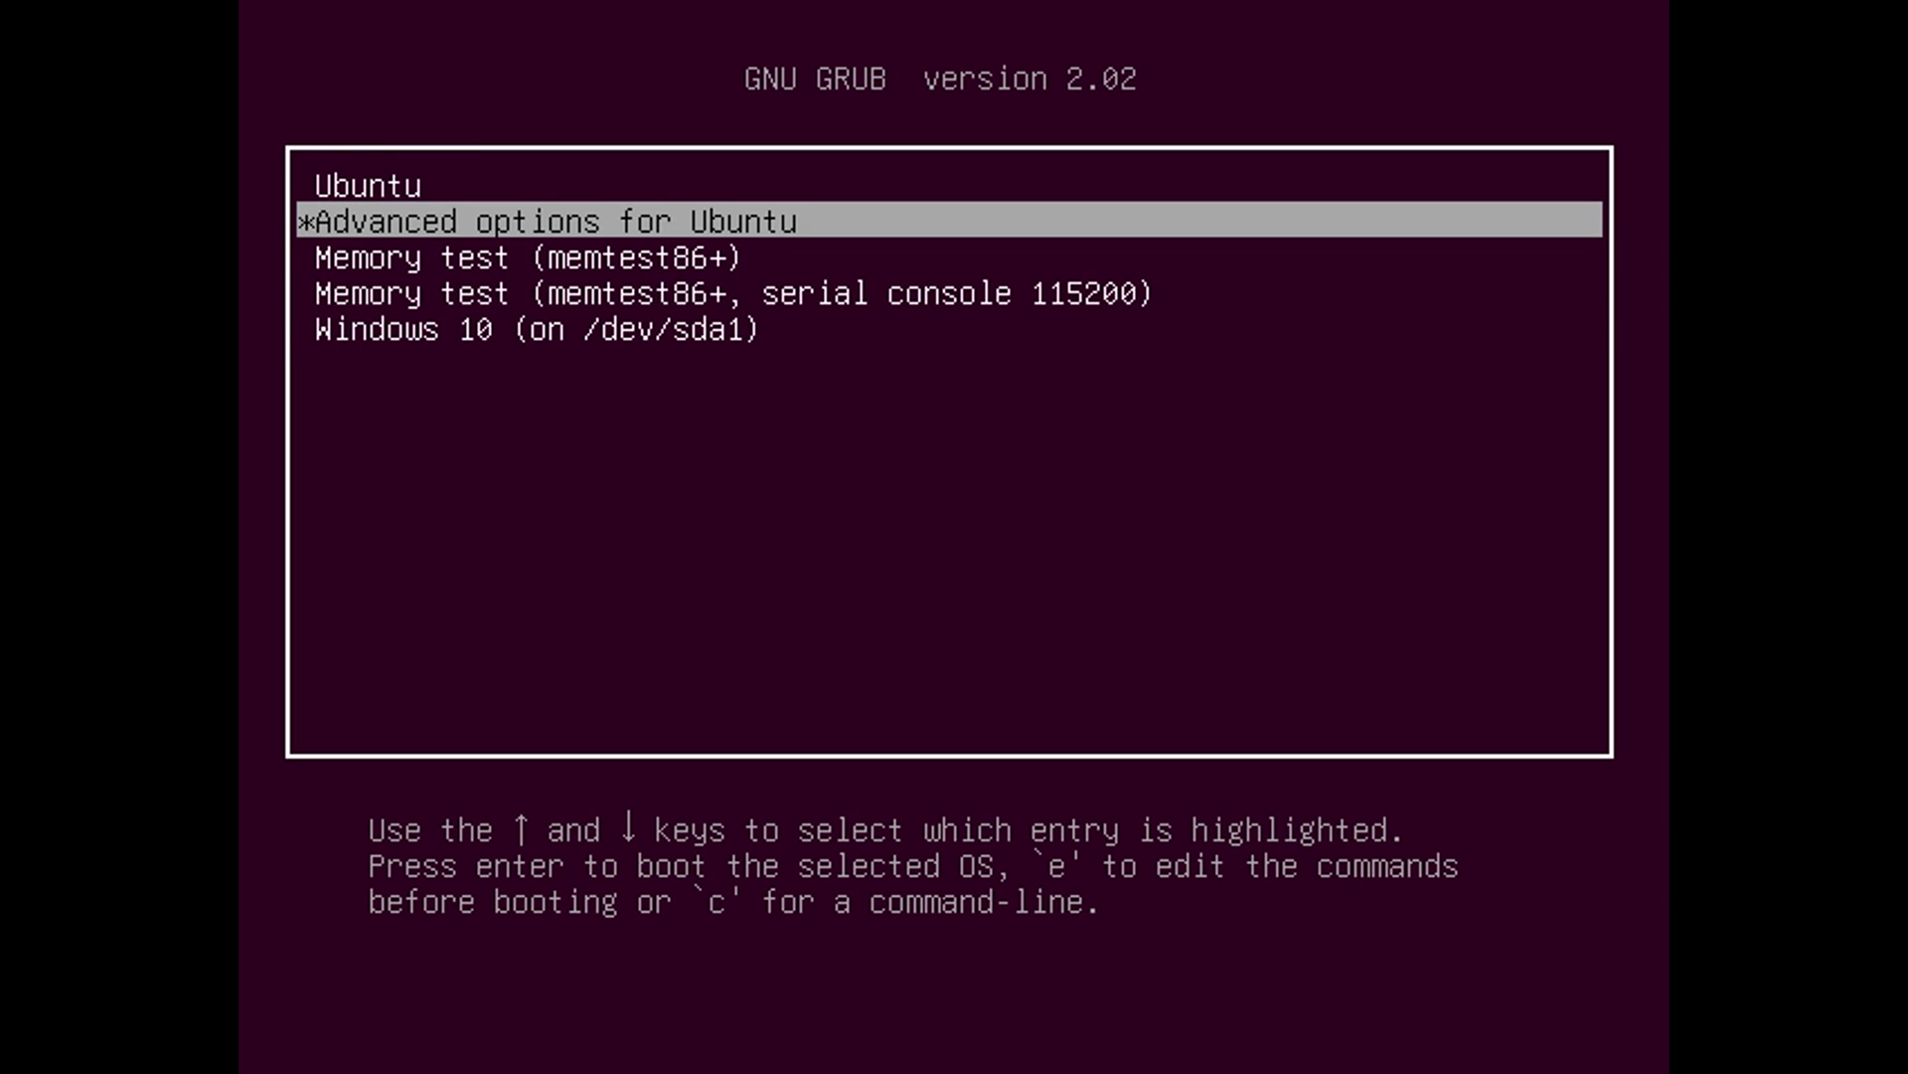
{"action": "key", "text": "Up"}
{"action": "key", "text": "Down"}
{"action": "key", "text": "Down"}
{"action": "key", "text": "Down"}
{"action": "key", "text": "Down"}
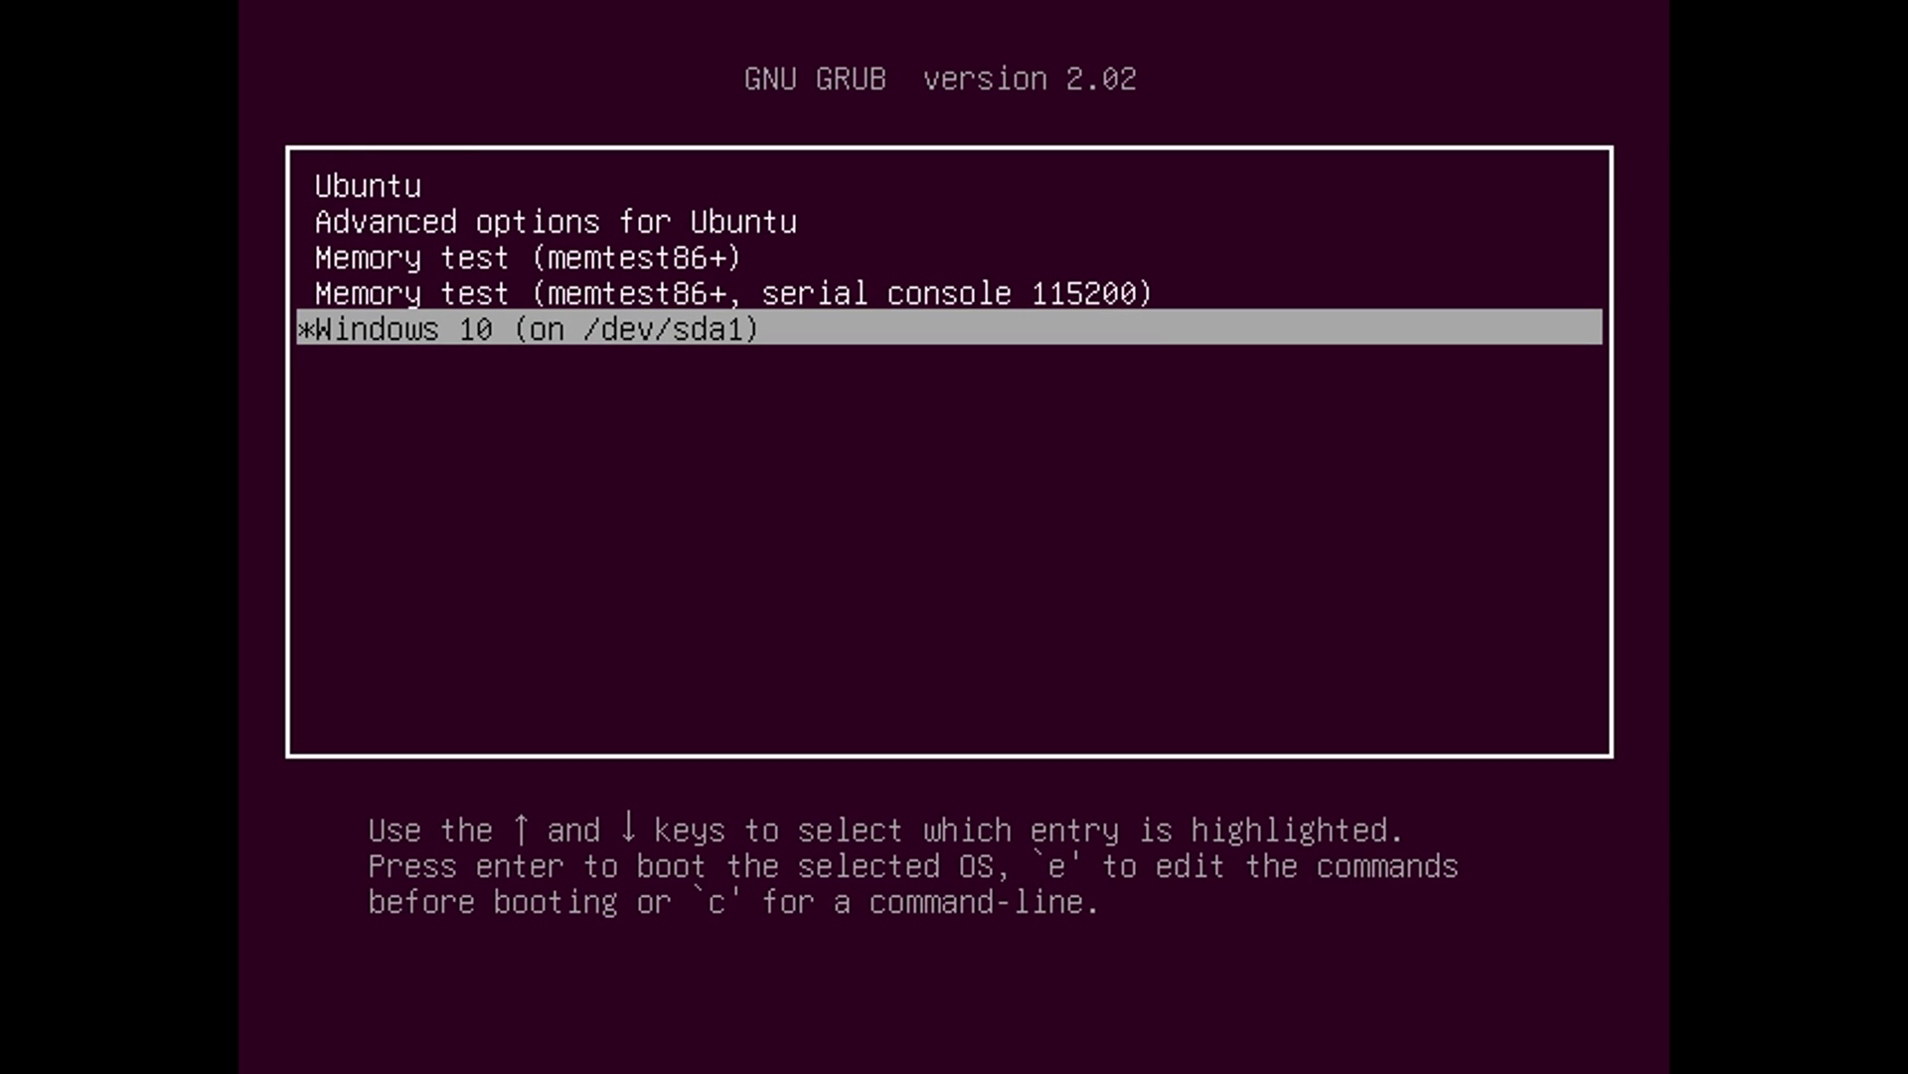
Step: Boot the Ubuntu entry from the GRUB menu and sign in to the user account with its password
{"action": "key", "text": "Up"}
{"action": "key", "text": "Up"}
{"action": "key", "text": "Up"}
{"action": "key", "text": "Up"}
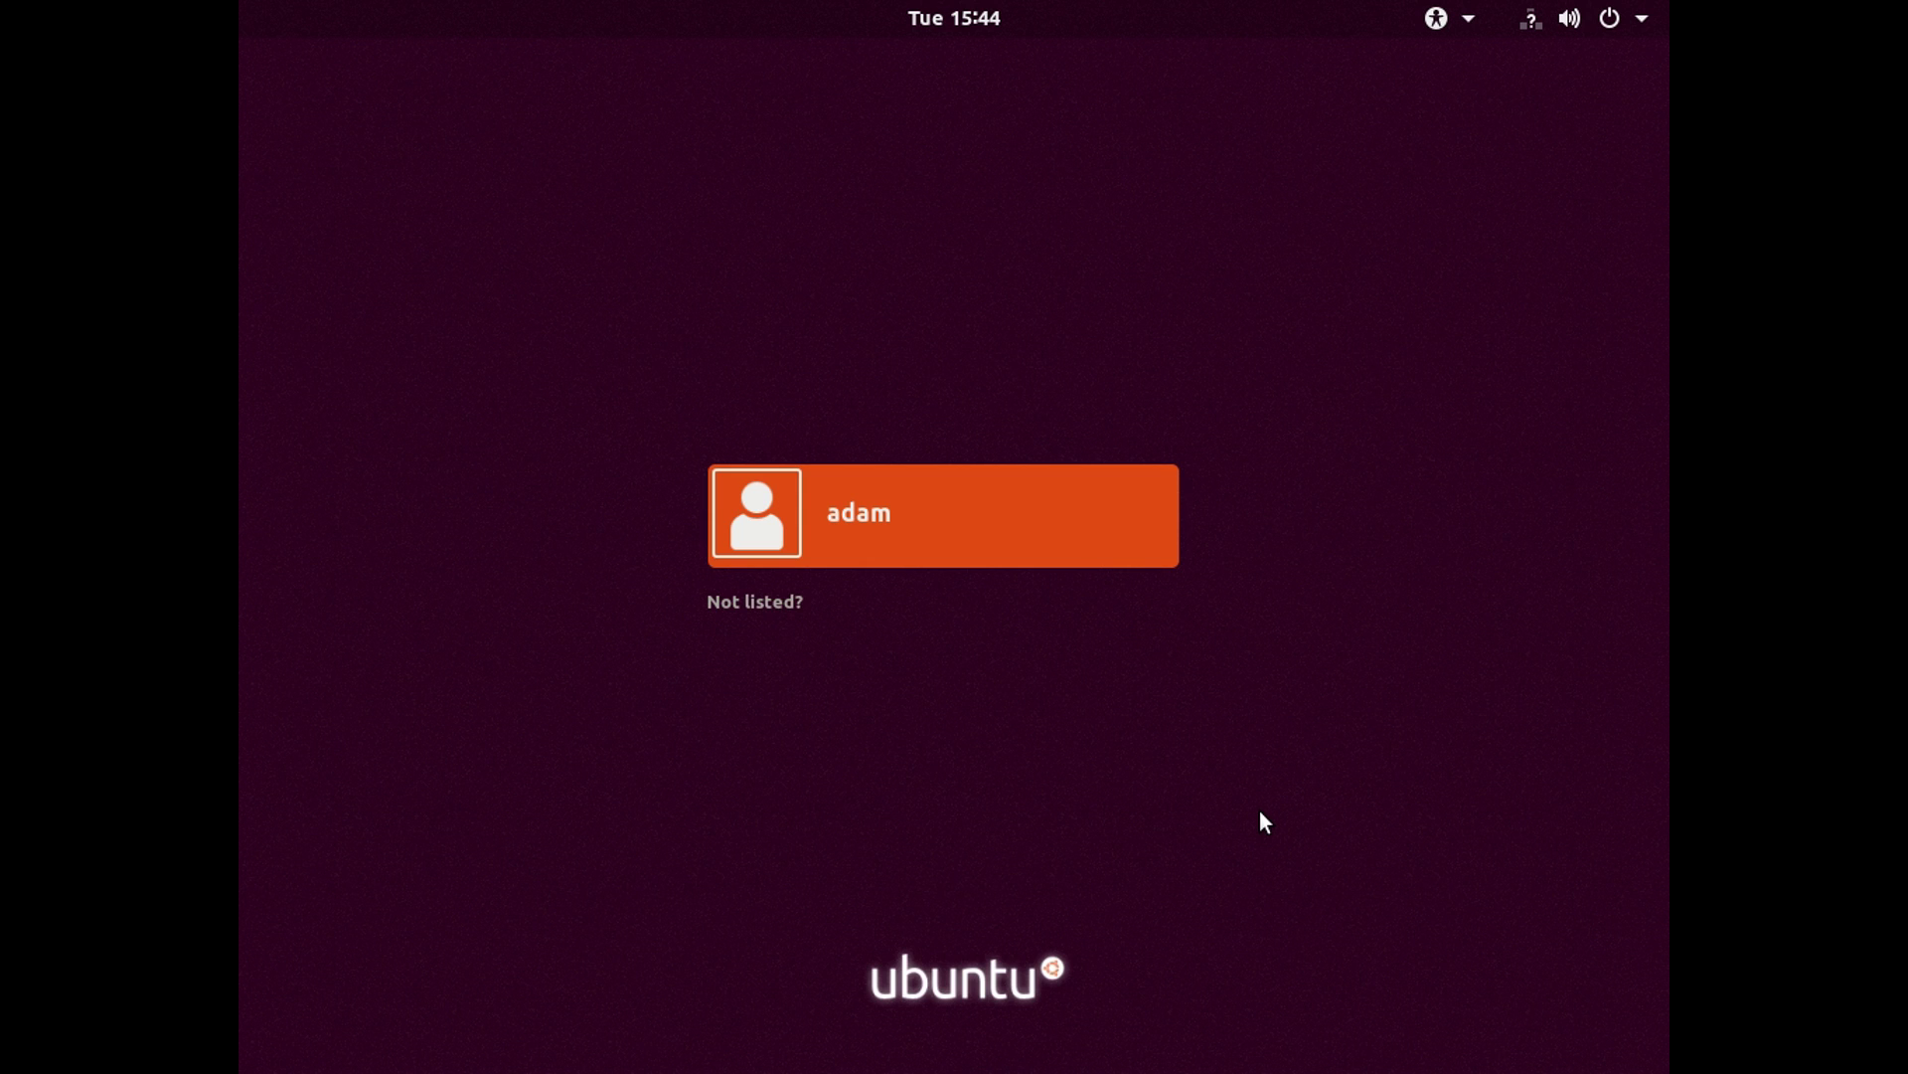
{"action": "key", "text": "Return"}
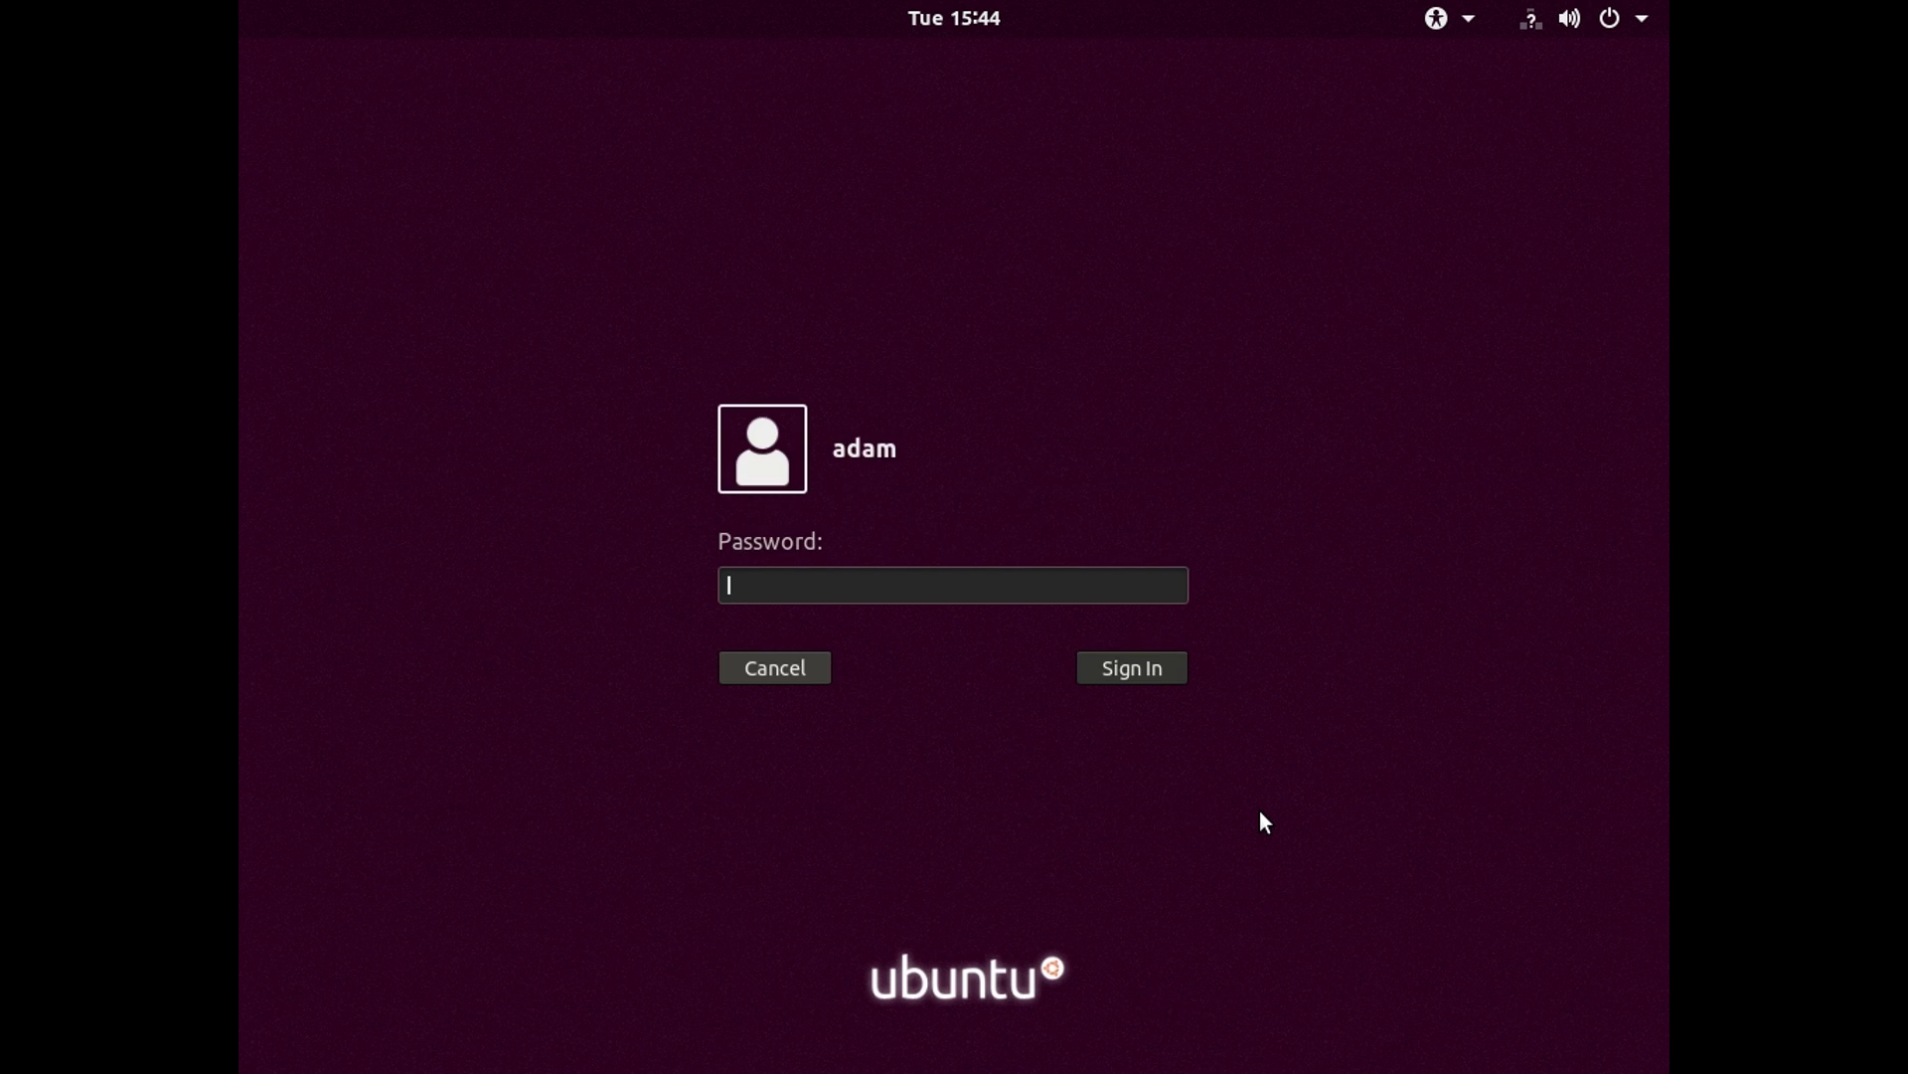
{"action": "type", "text": "*********"}
{"action": "key", "text": "Return"}
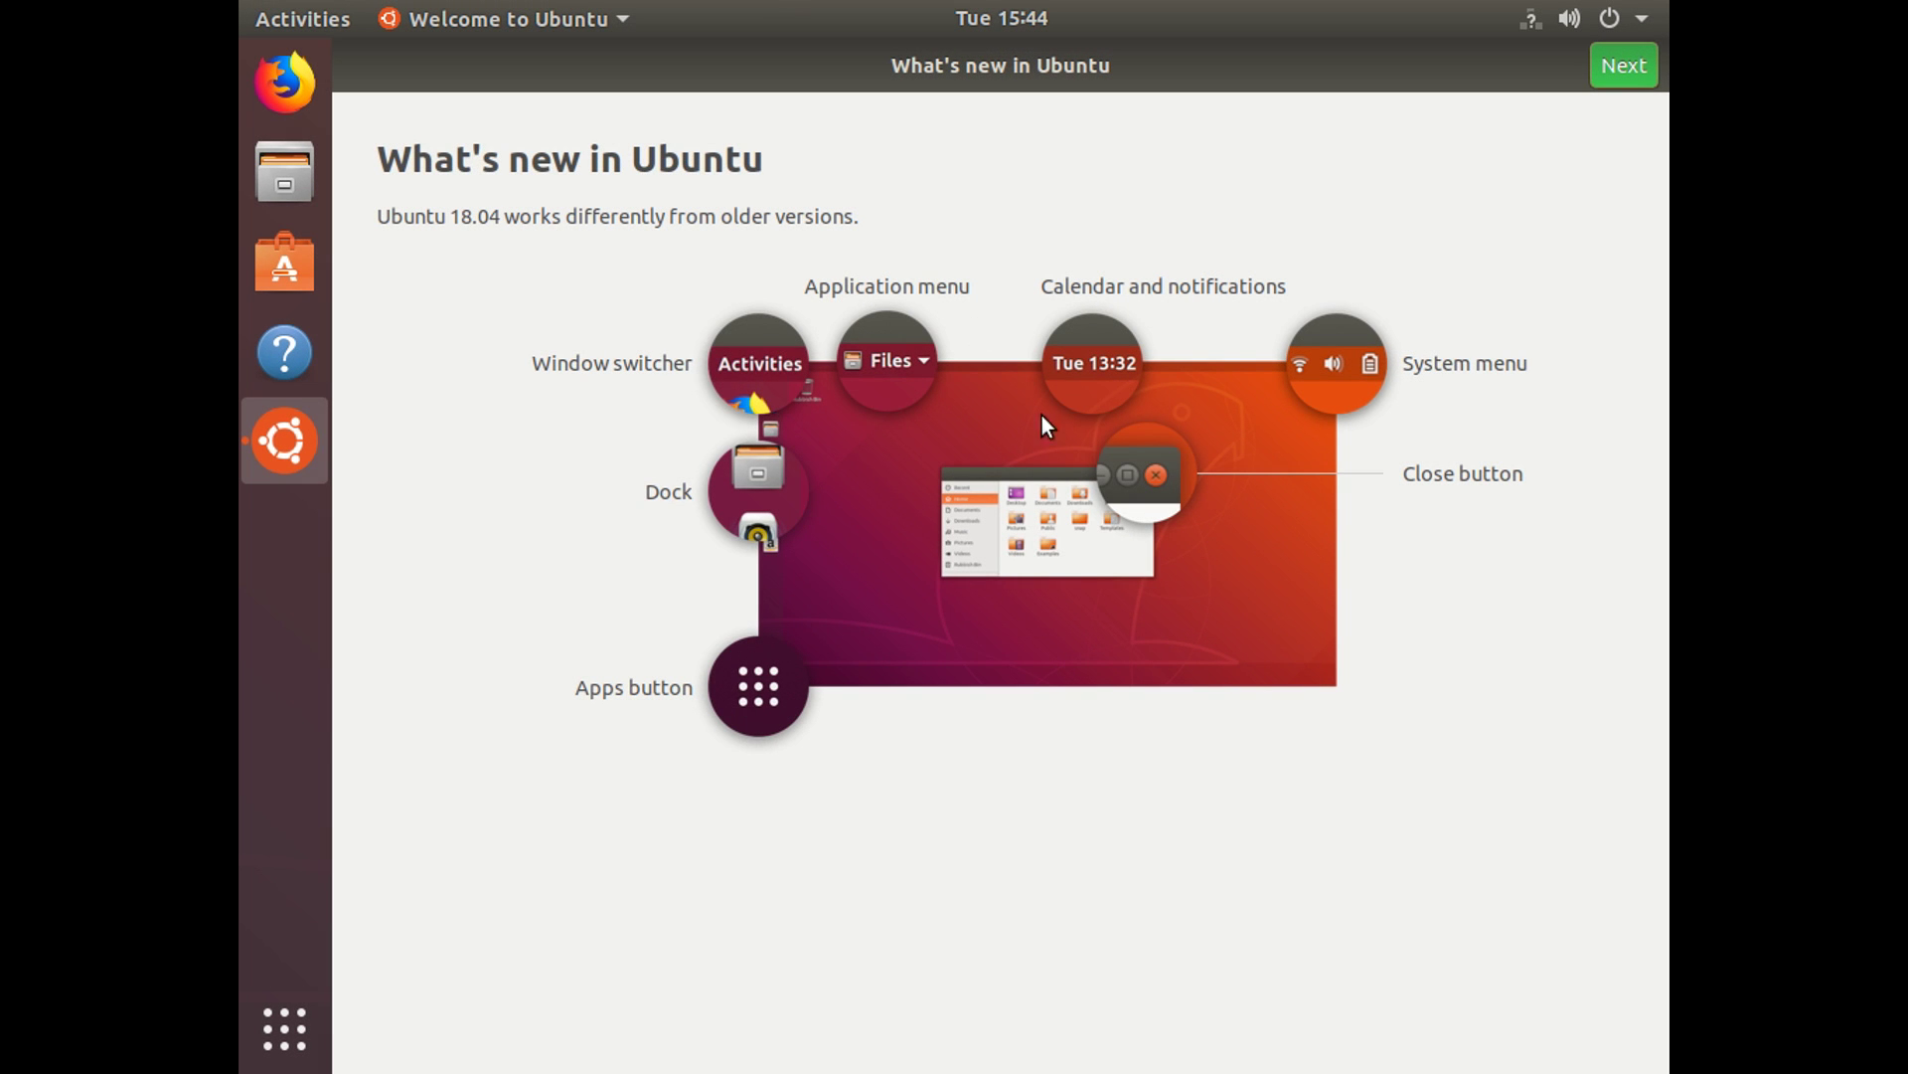
Step: Complete the Ubuntu welcome screens, keeping "Yes, send system info to Canonical", and show the list of all applications
{"action": "left_click", "coordinate": [1631, 74]}
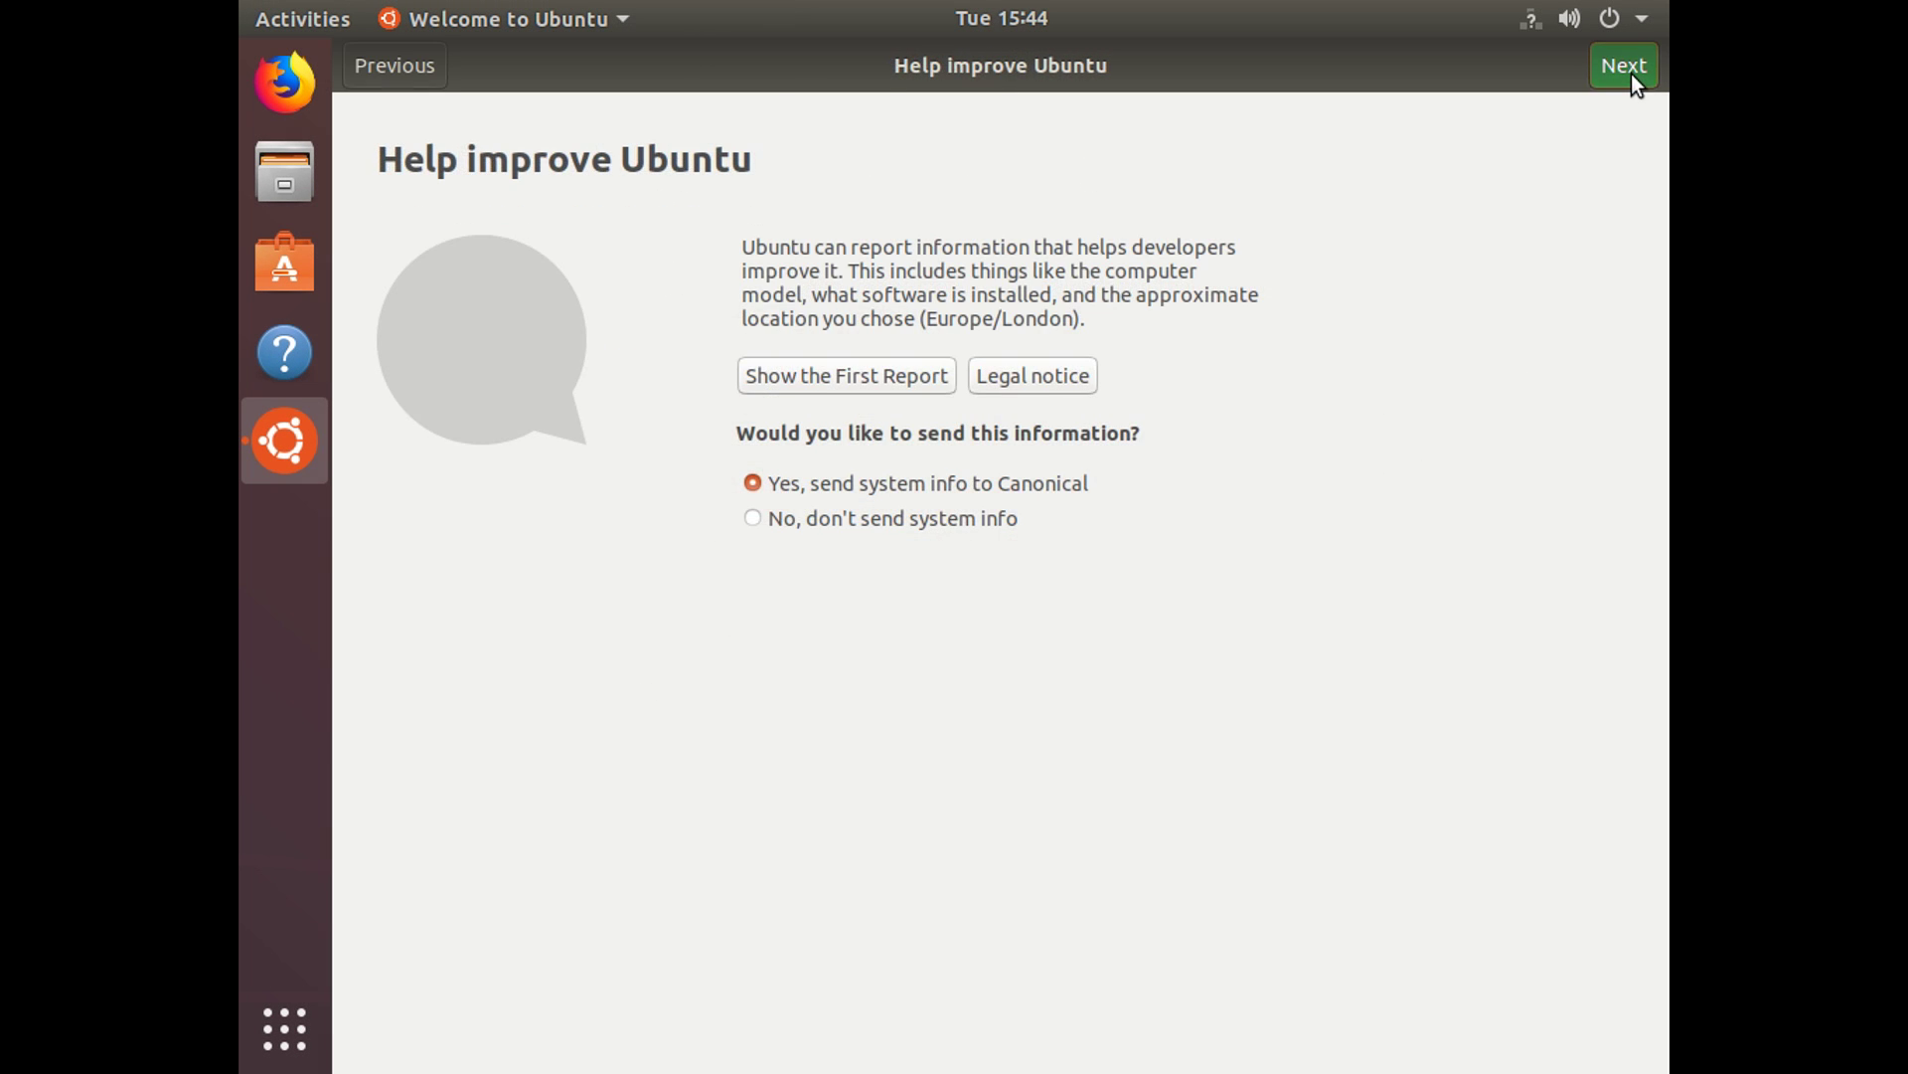
{"action": "left_click", "coordinate": [1631, 74]}
{"action": "left_click", "coordinate": [1619, 69]}
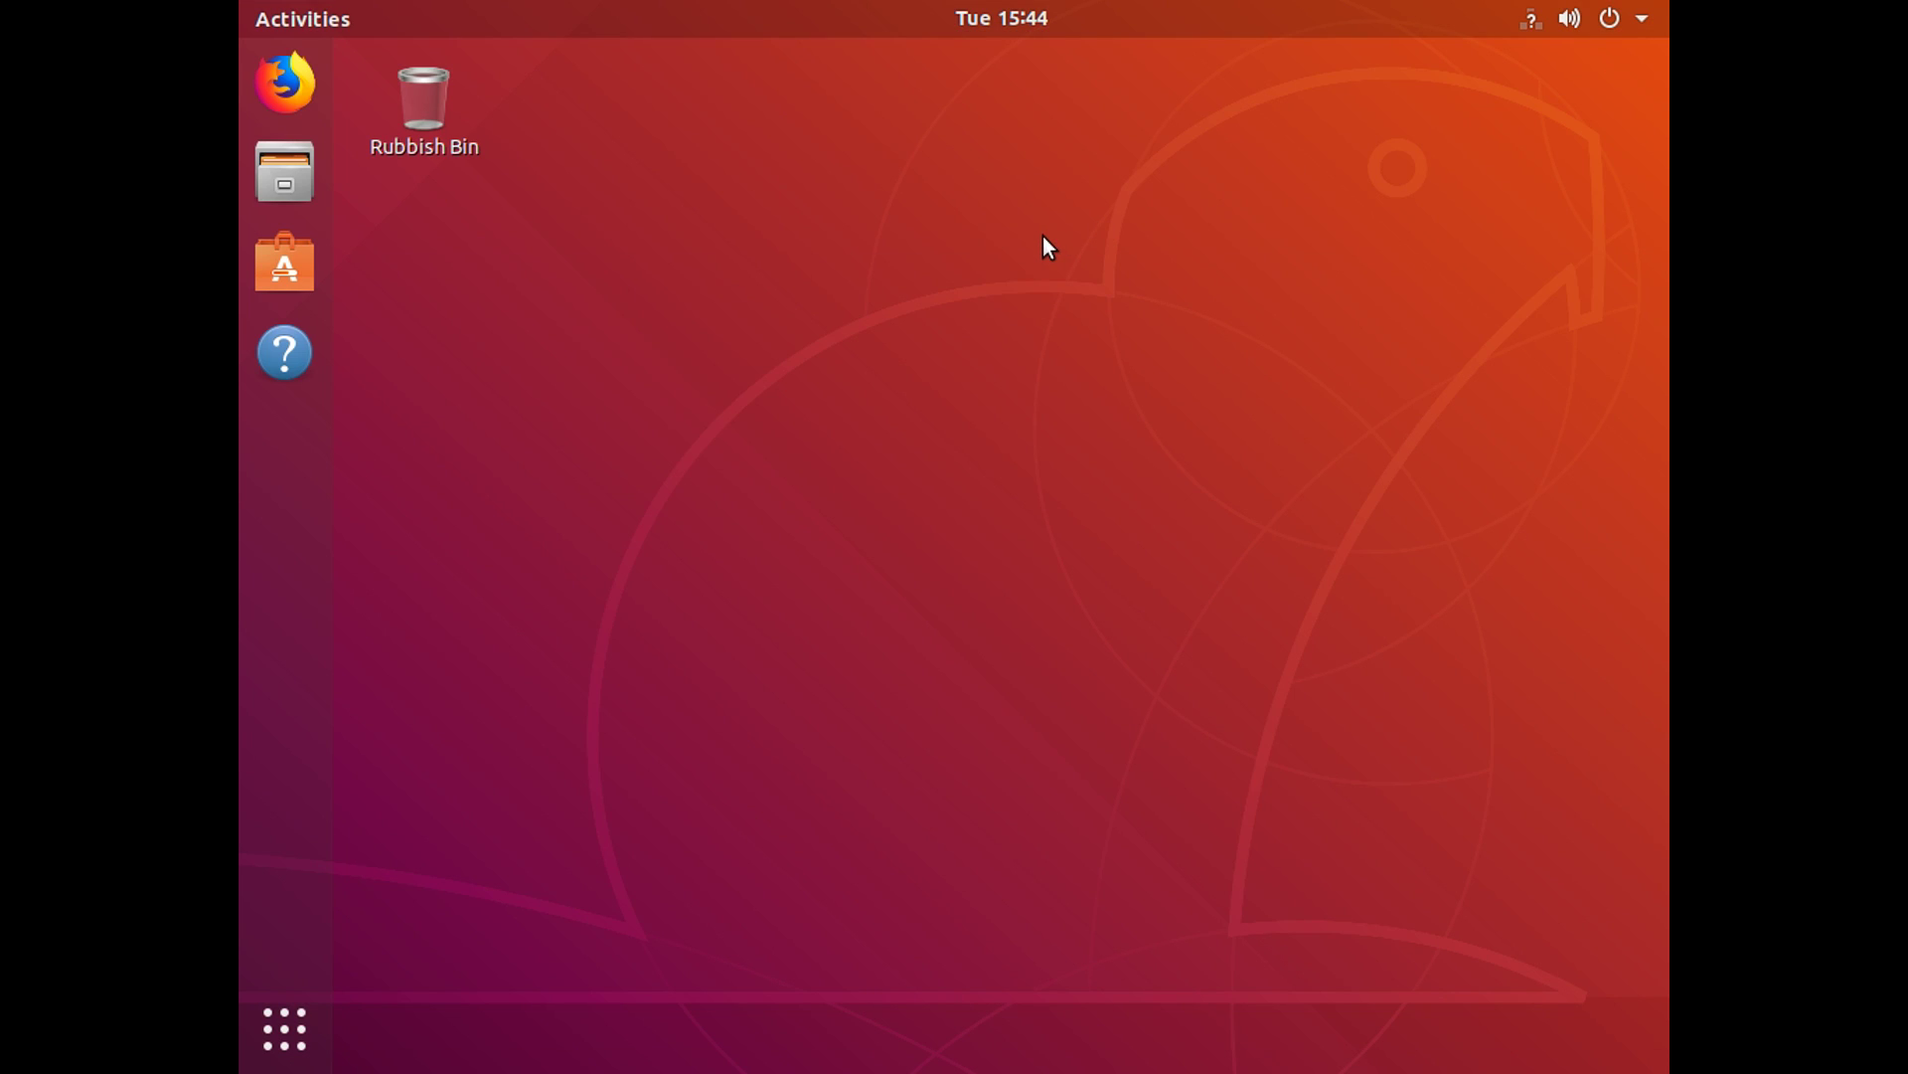
{"action": "left_click_drag", "start_coordinate": [715, 224], "coordinate": [809, 607]}
{"action": "left_click", "coordinate": [298, 1046]}
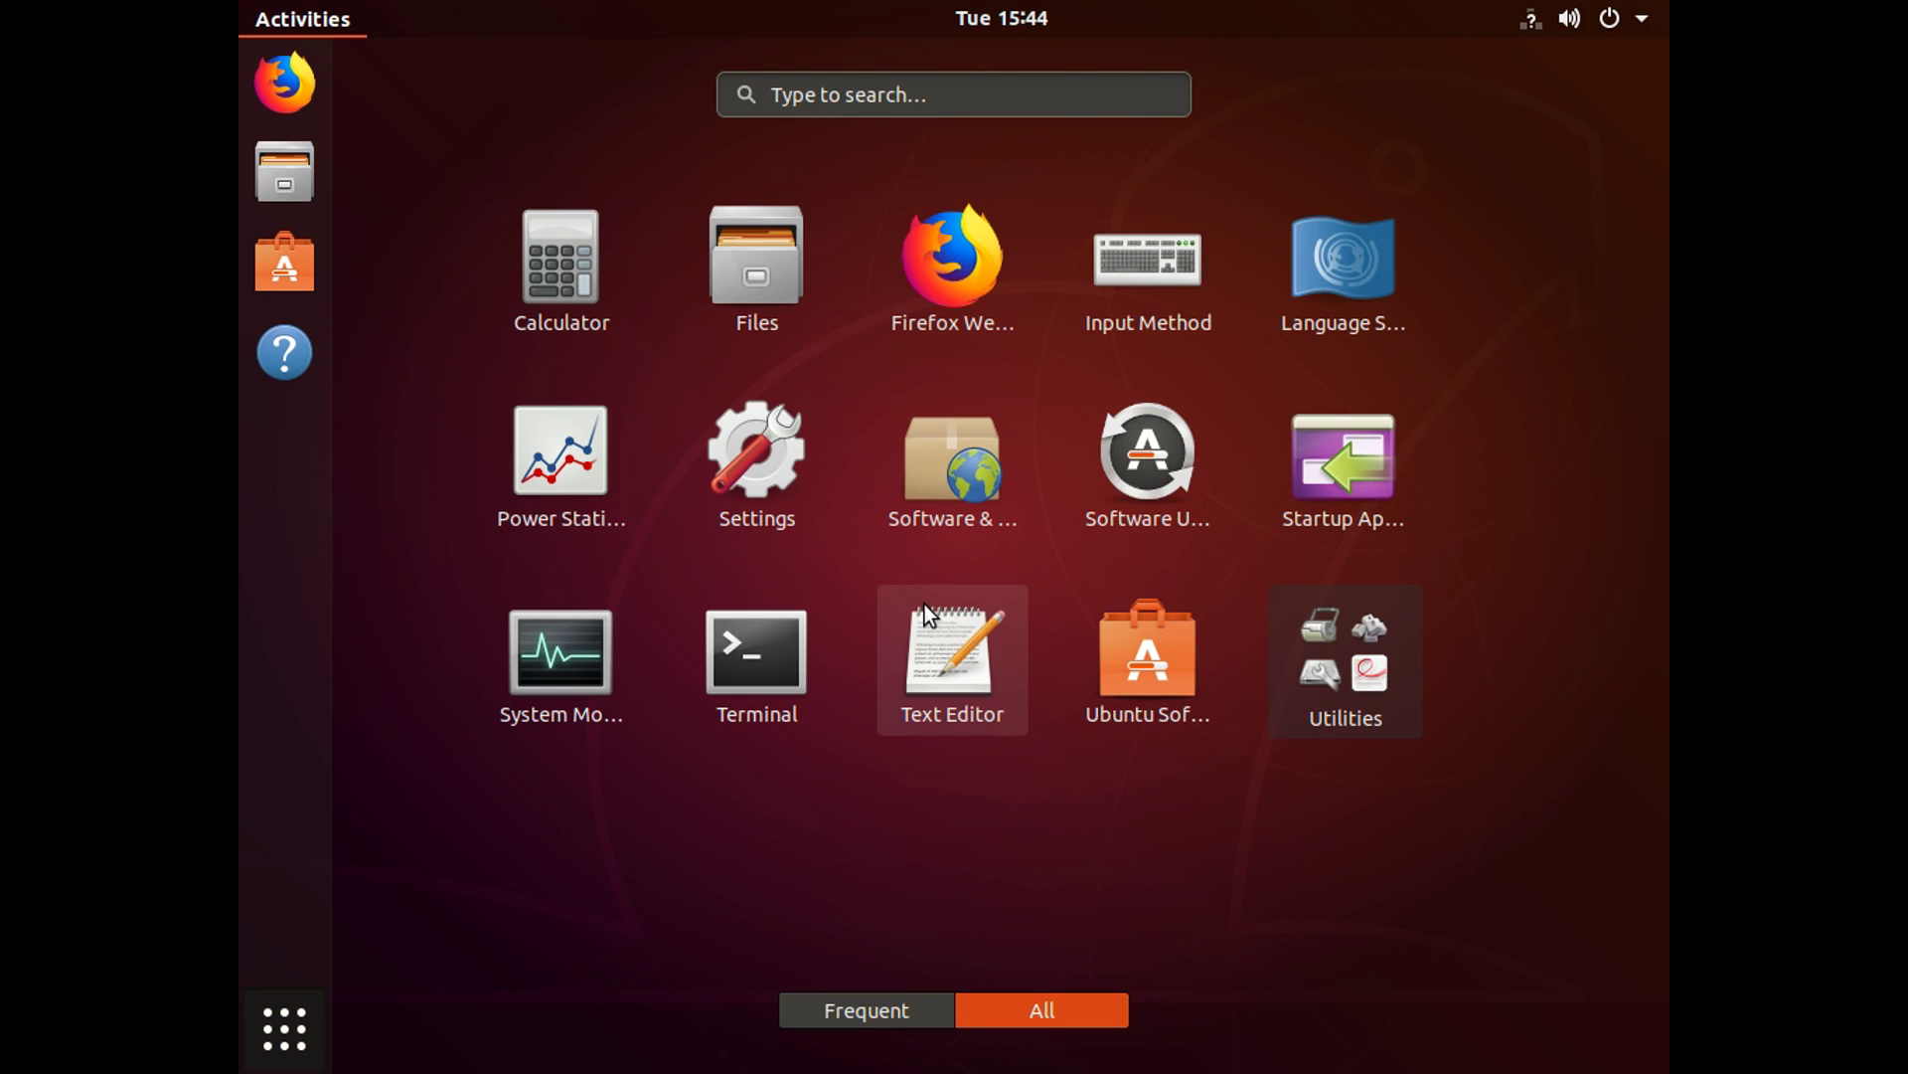
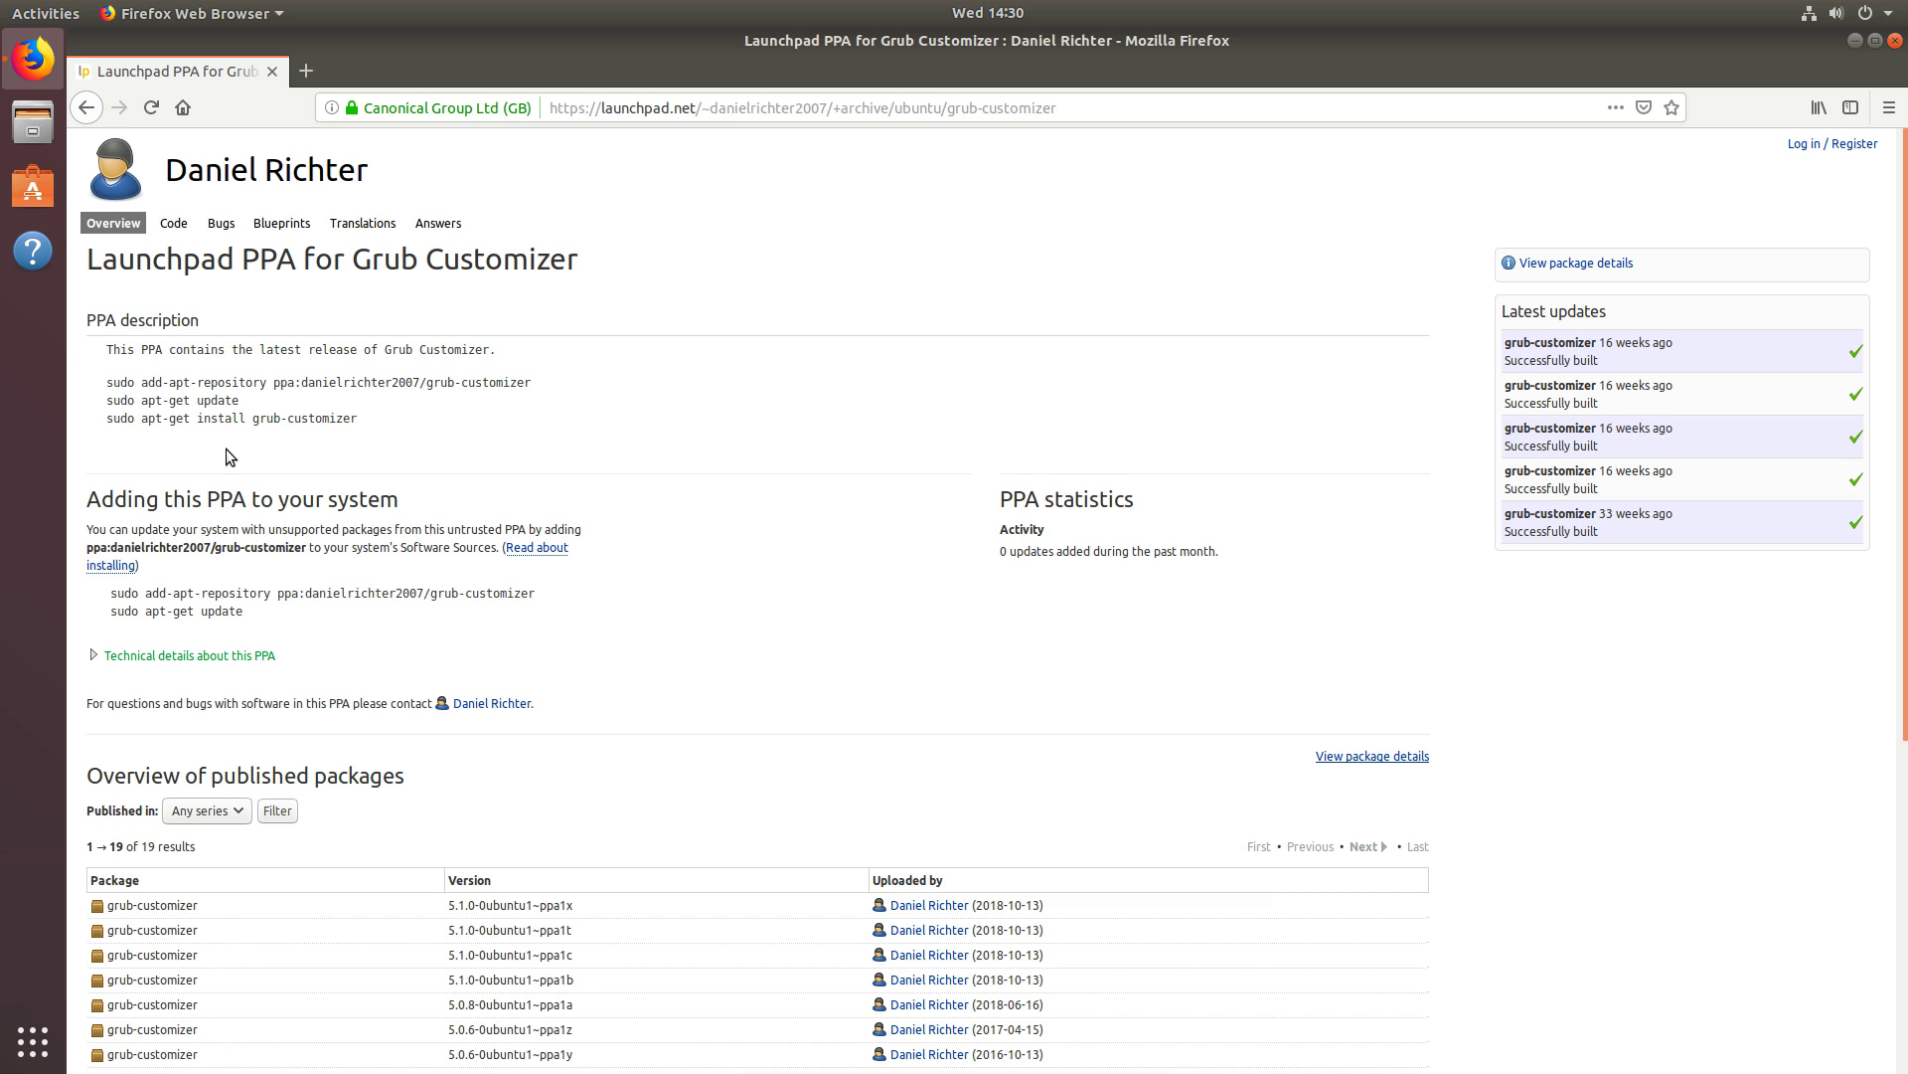
Step: Highlight the three installation commands on the Grub Customizer PPA page and open Terminal
{"action": "left_click_drag", "start_coordinate": [107, 381], "coordinate": [372, 421]}
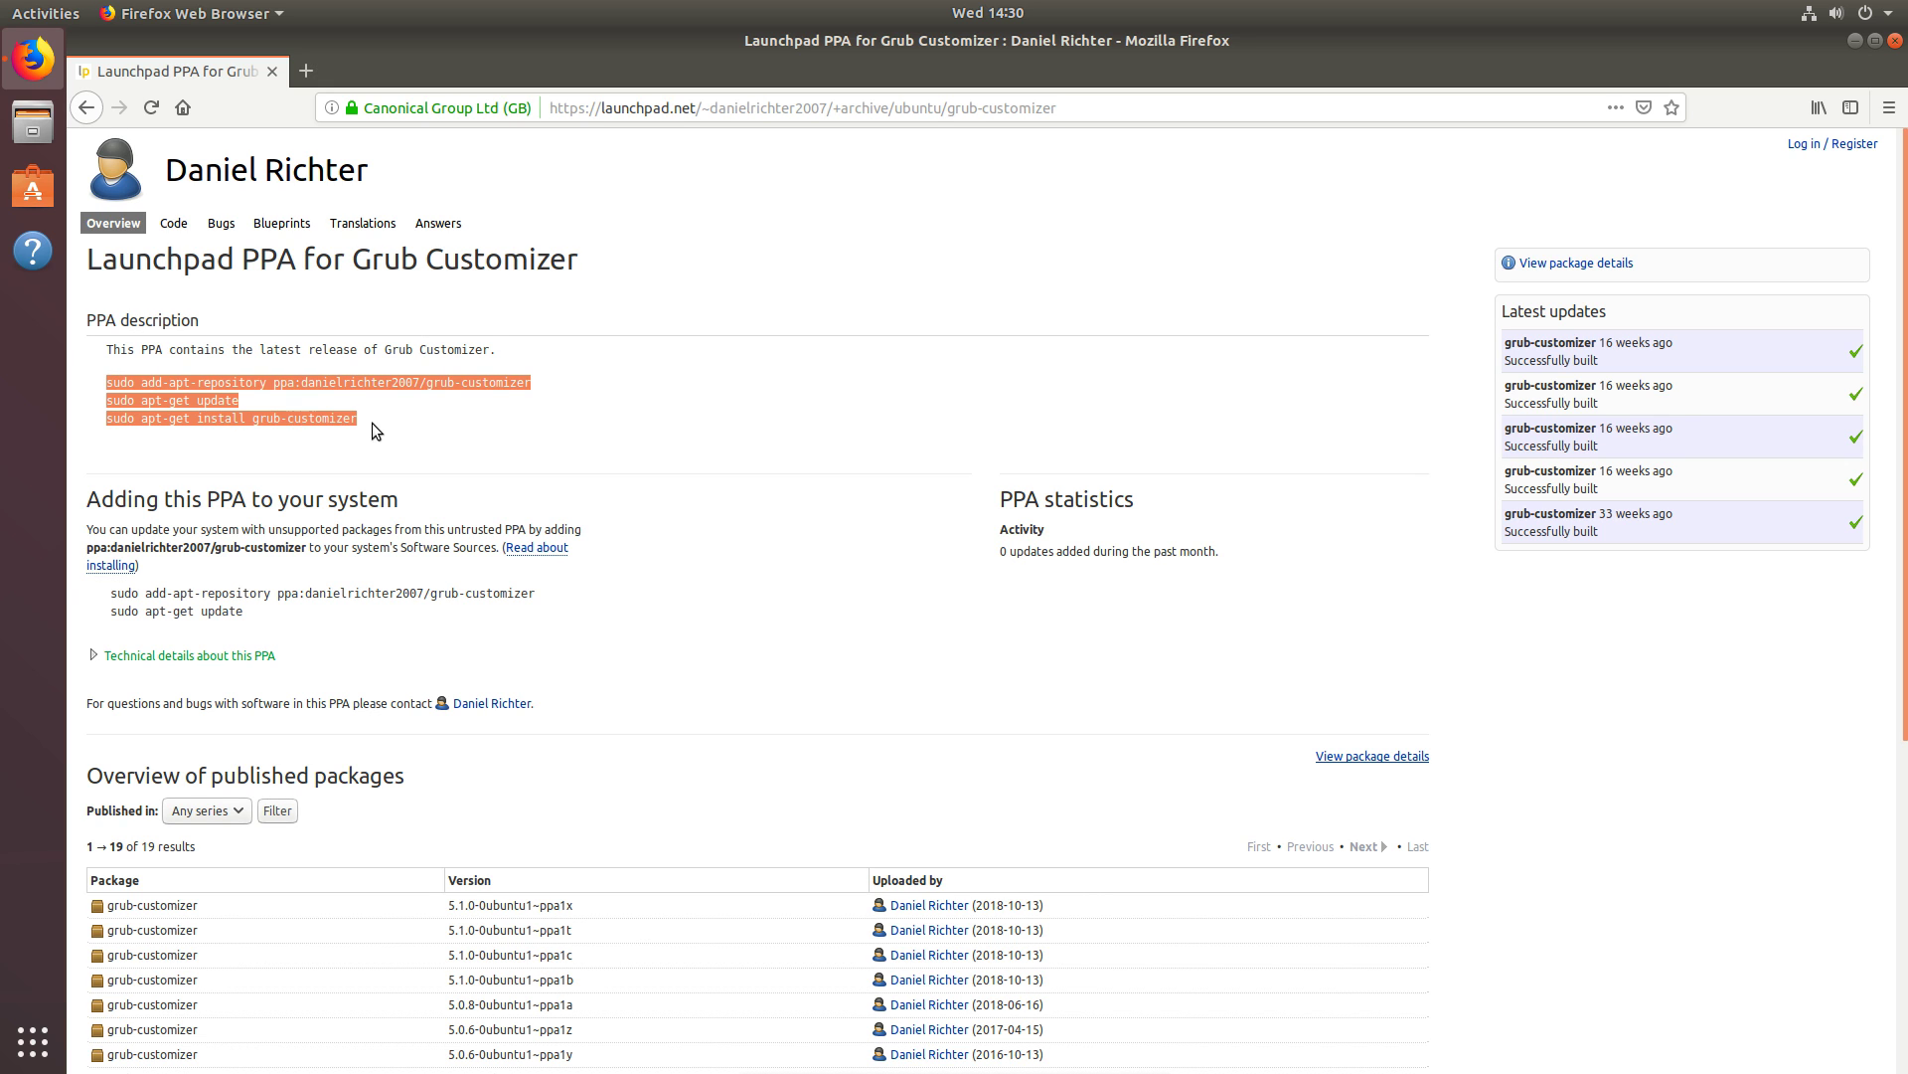
{"action": "left_click", "coordinate": [372, 421]}
{"action": "left_click", "coordinate": [32, 1042]}
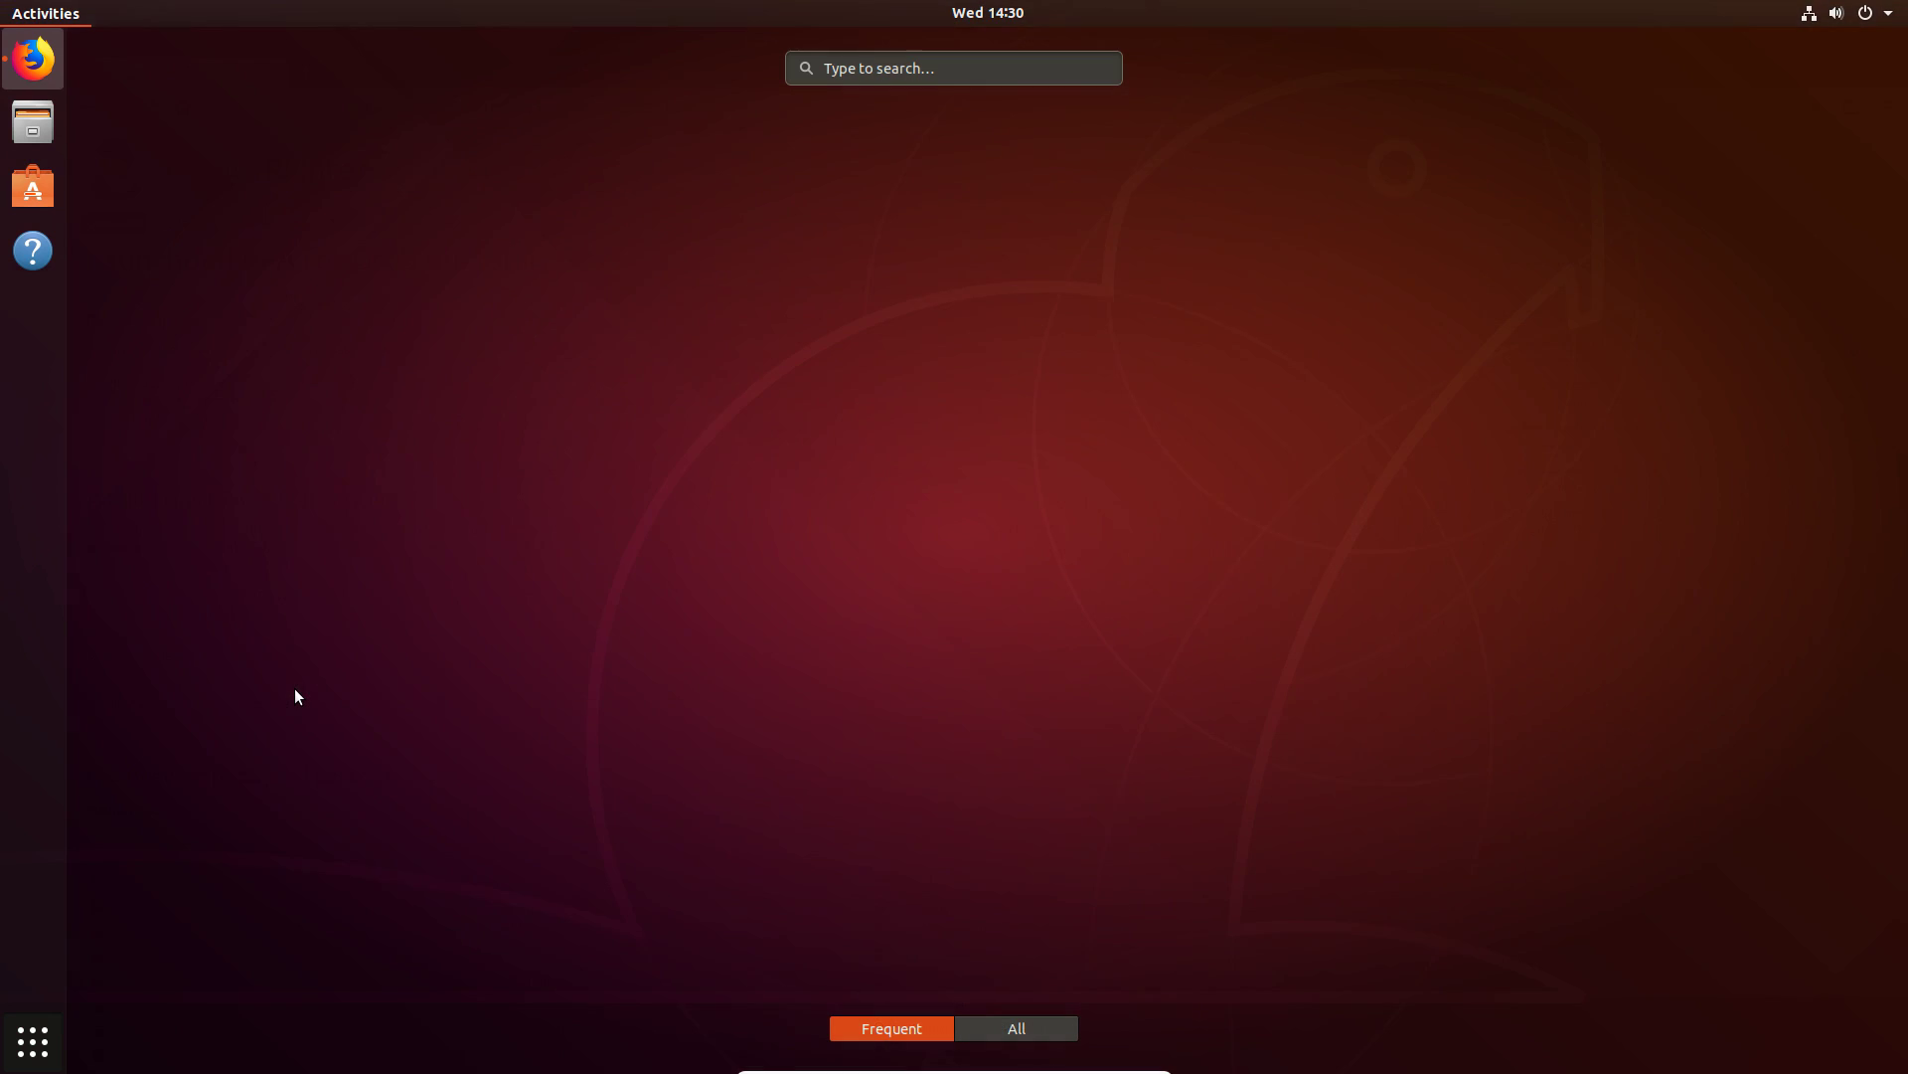
{"action": "type", "text": "terminal"}
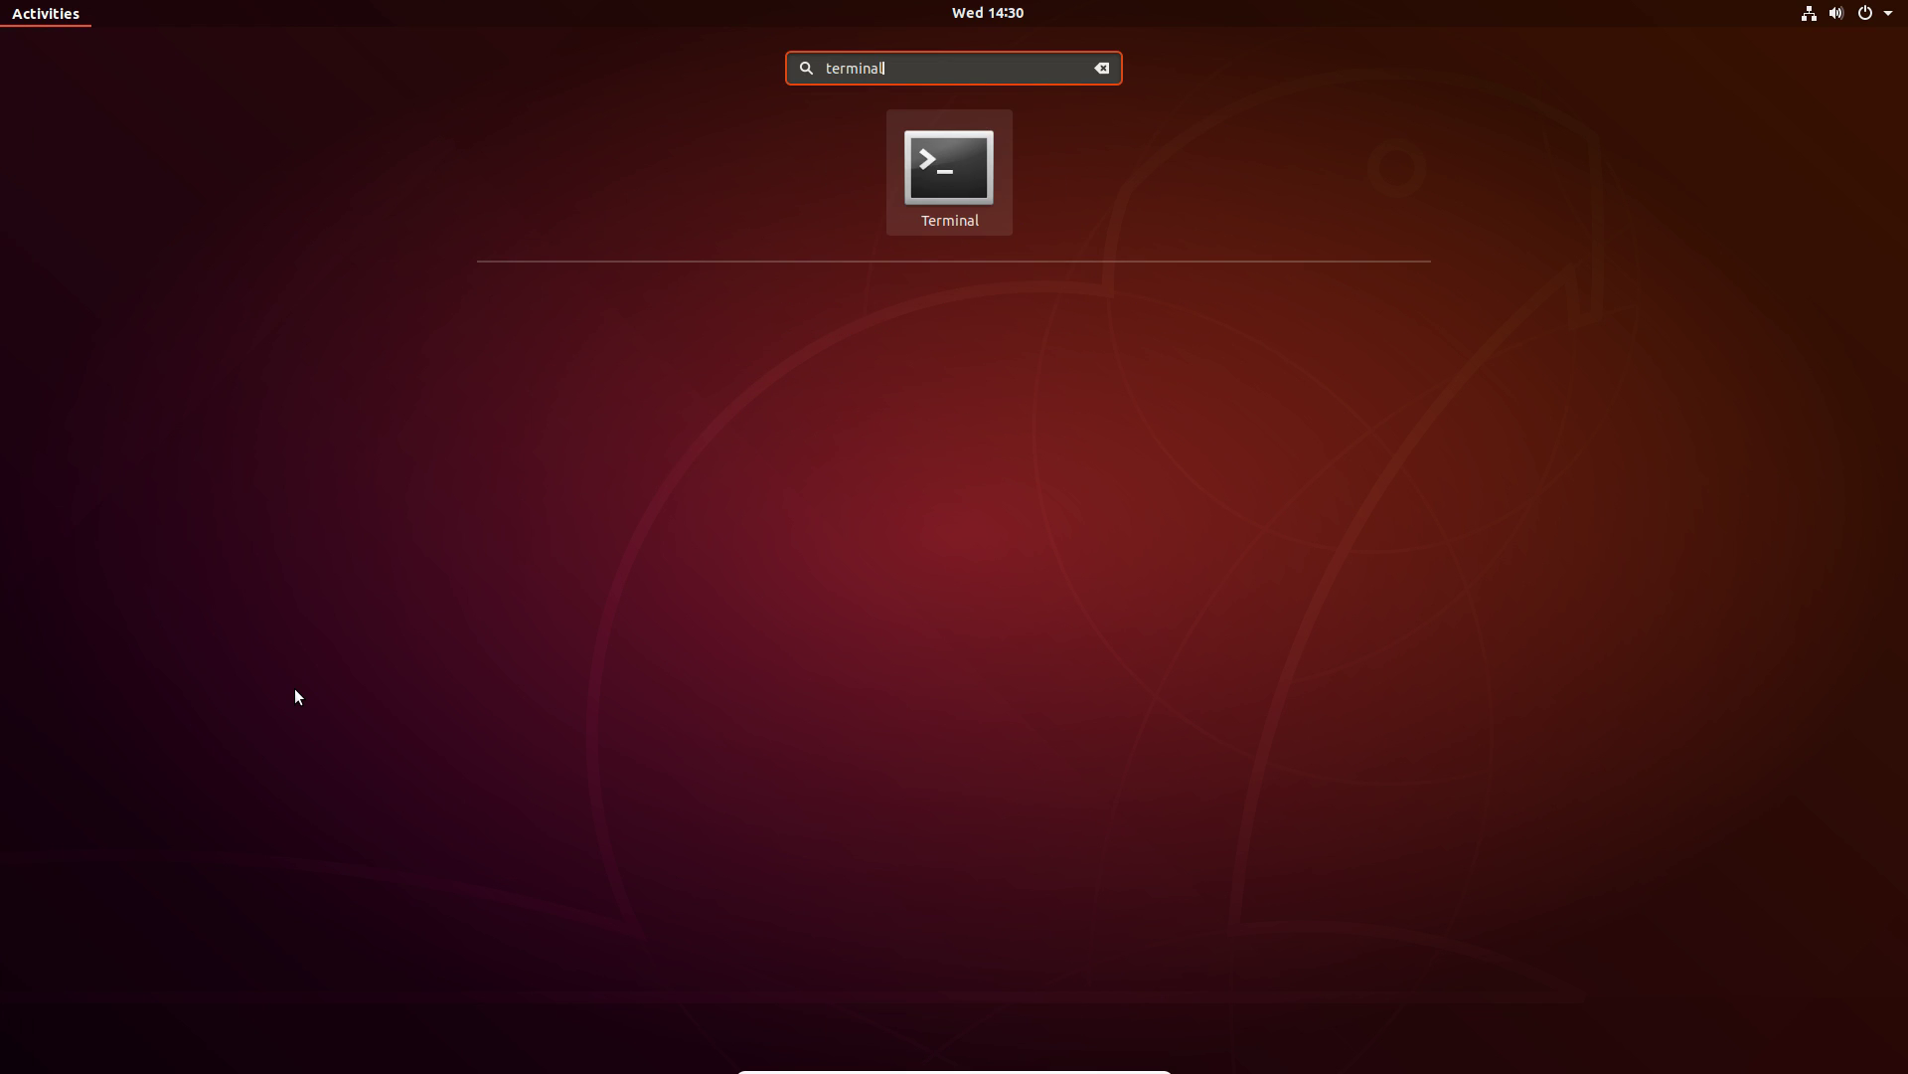
{"action": "key", "text": "Return"}
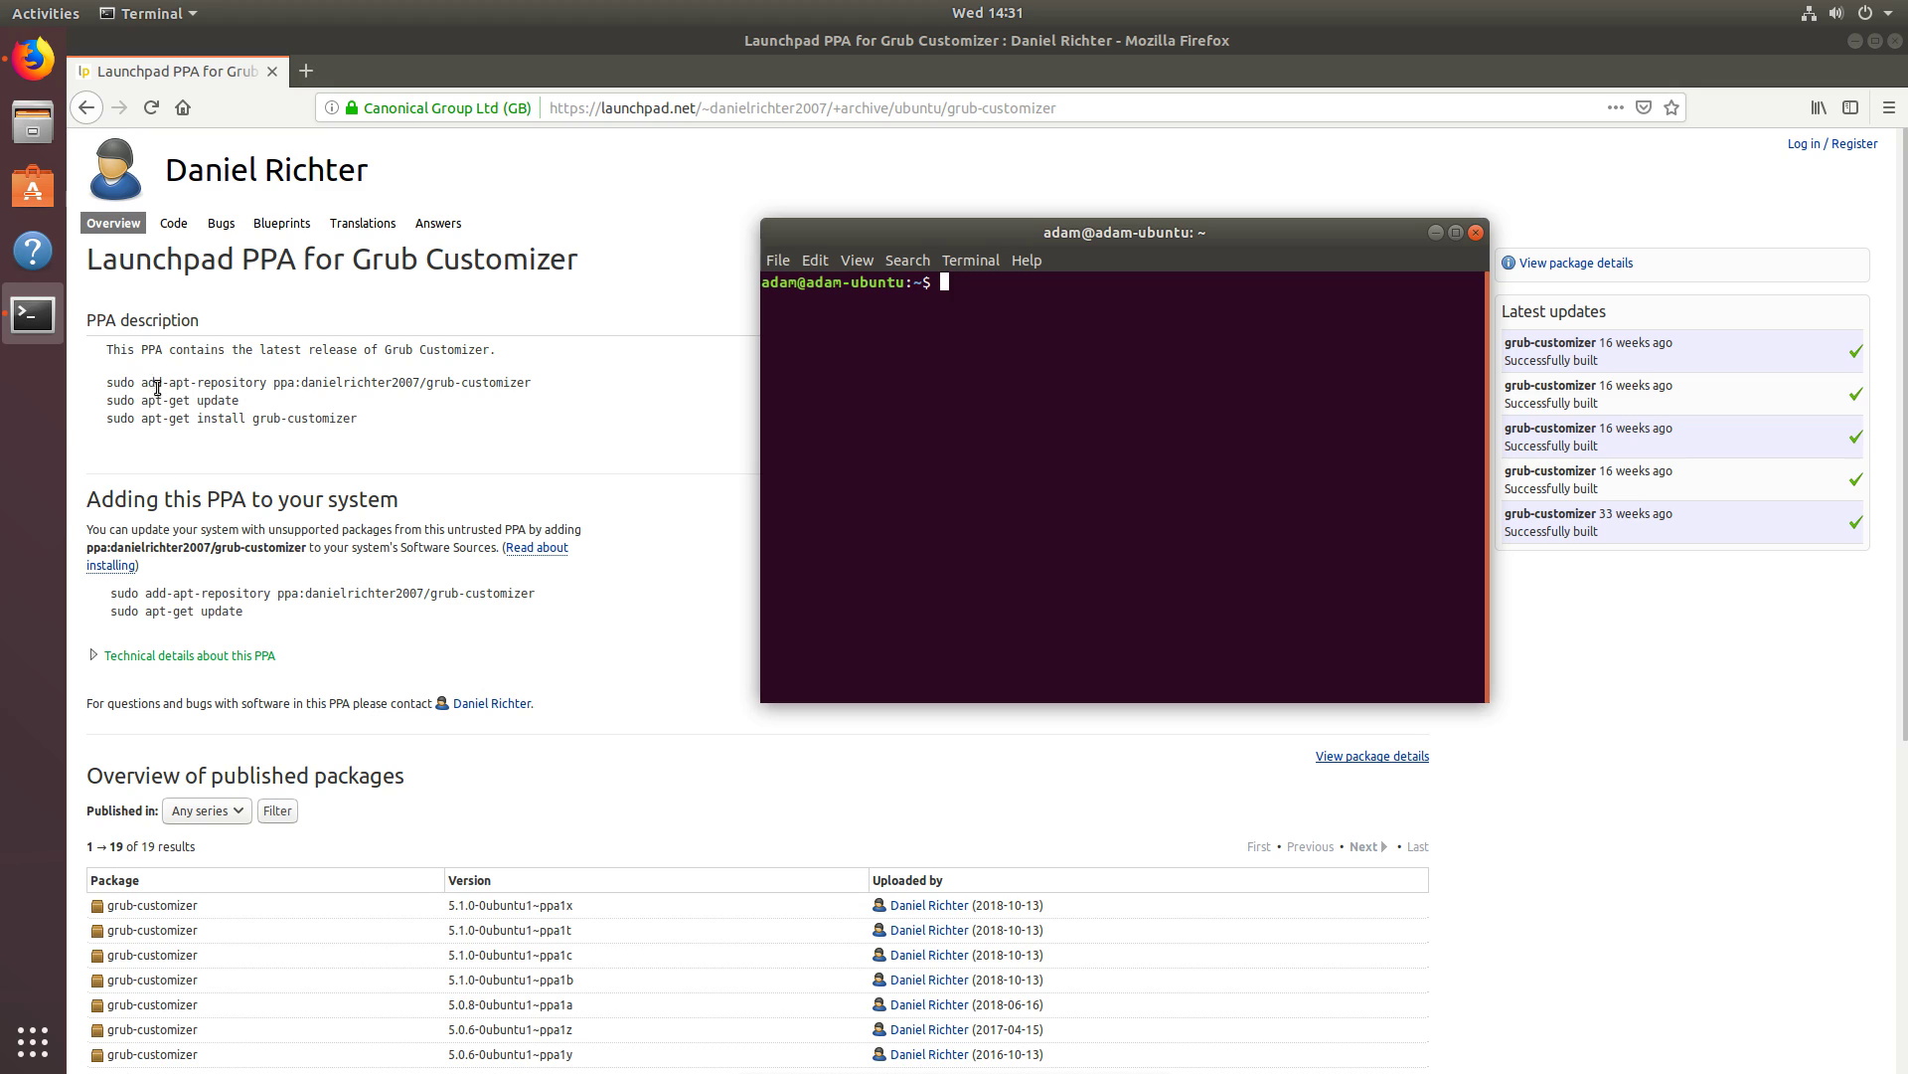
Step: Run the page's sudo add-apt-repository command for grub-customizer in Terminal, enter the account password, and confirm adding the PPA
{"action": "left_click_drag", "start_coordinate": [106, 383], "coordinate": [532, 381]}
{"action": "right_click", "coordinate": [515, 380]}
{"action": "left_click", "coordinate": [529, 398]}
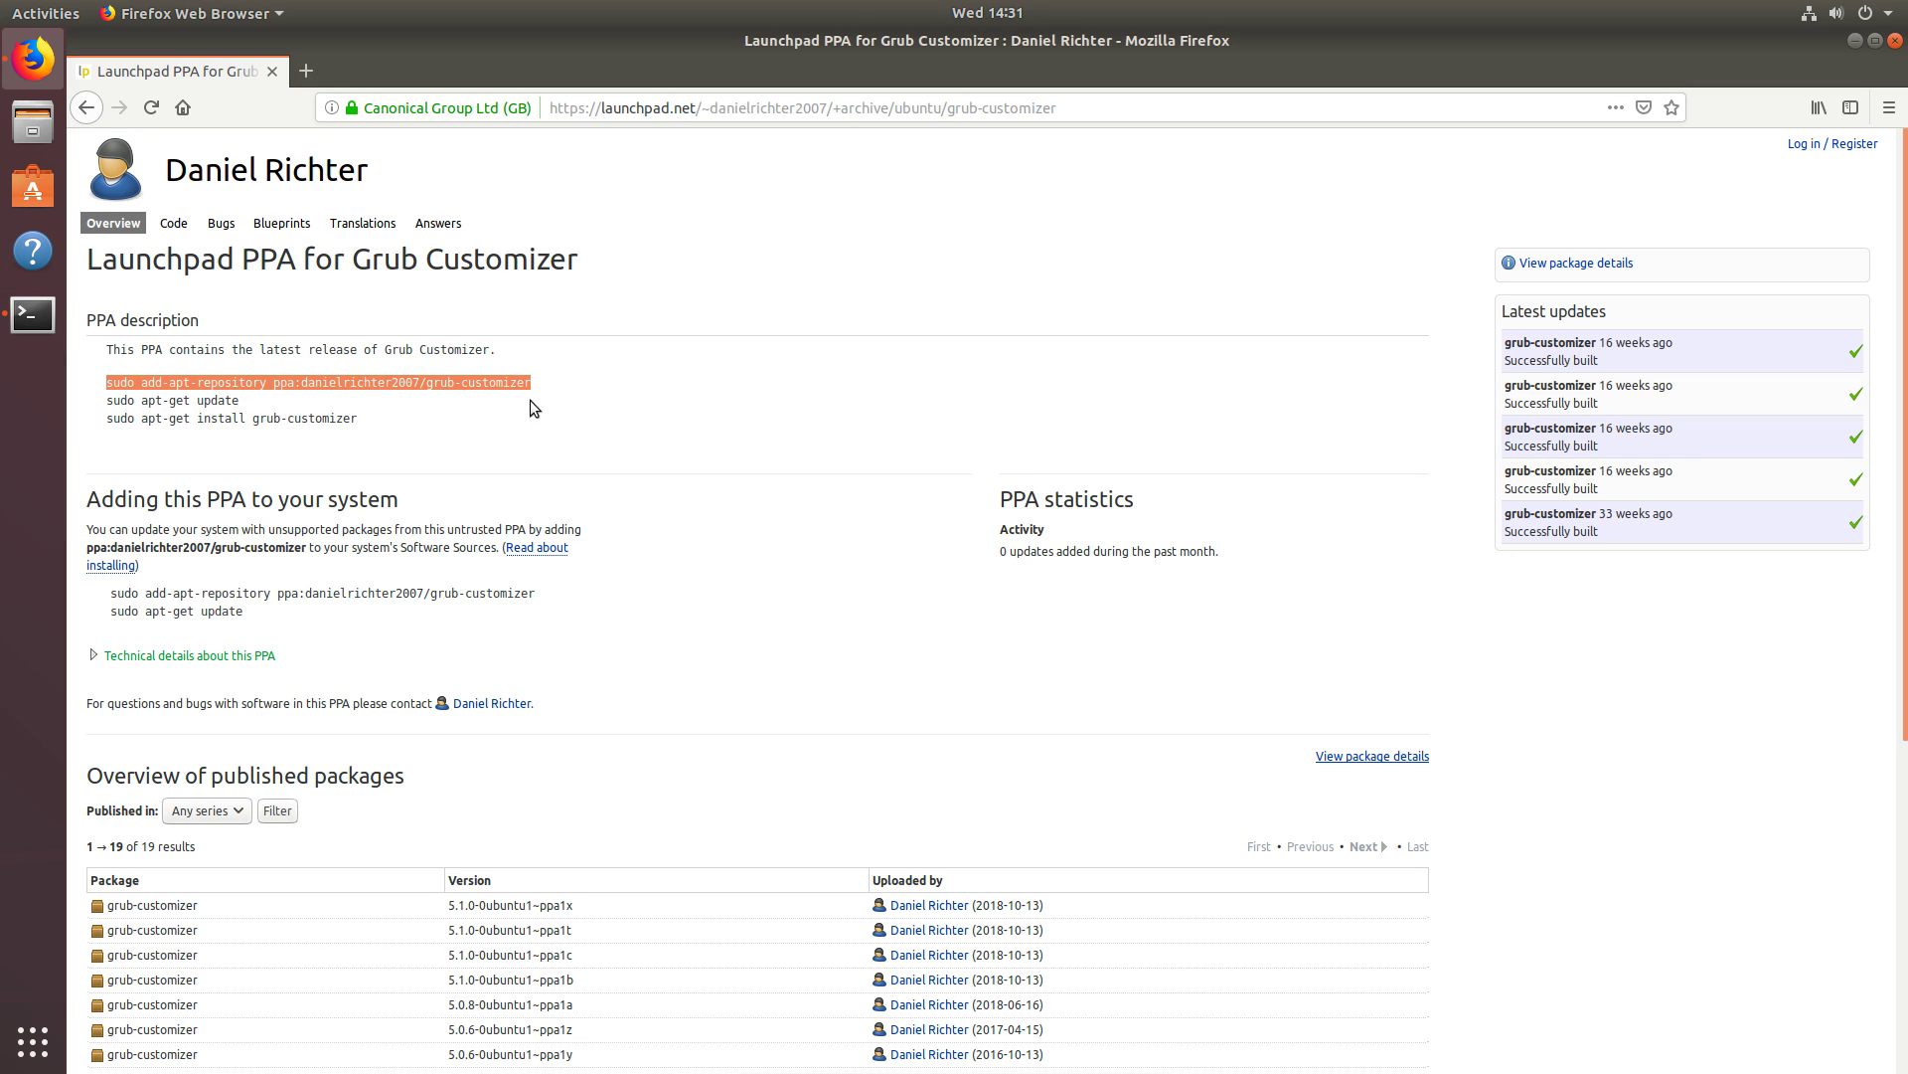
{"action": "left_click", "coordinate": [5, 331]}
{"action": "right_click", "coordinate": [994, 299]}
{"action": "left_click", "coordinate": [1028, 378]}
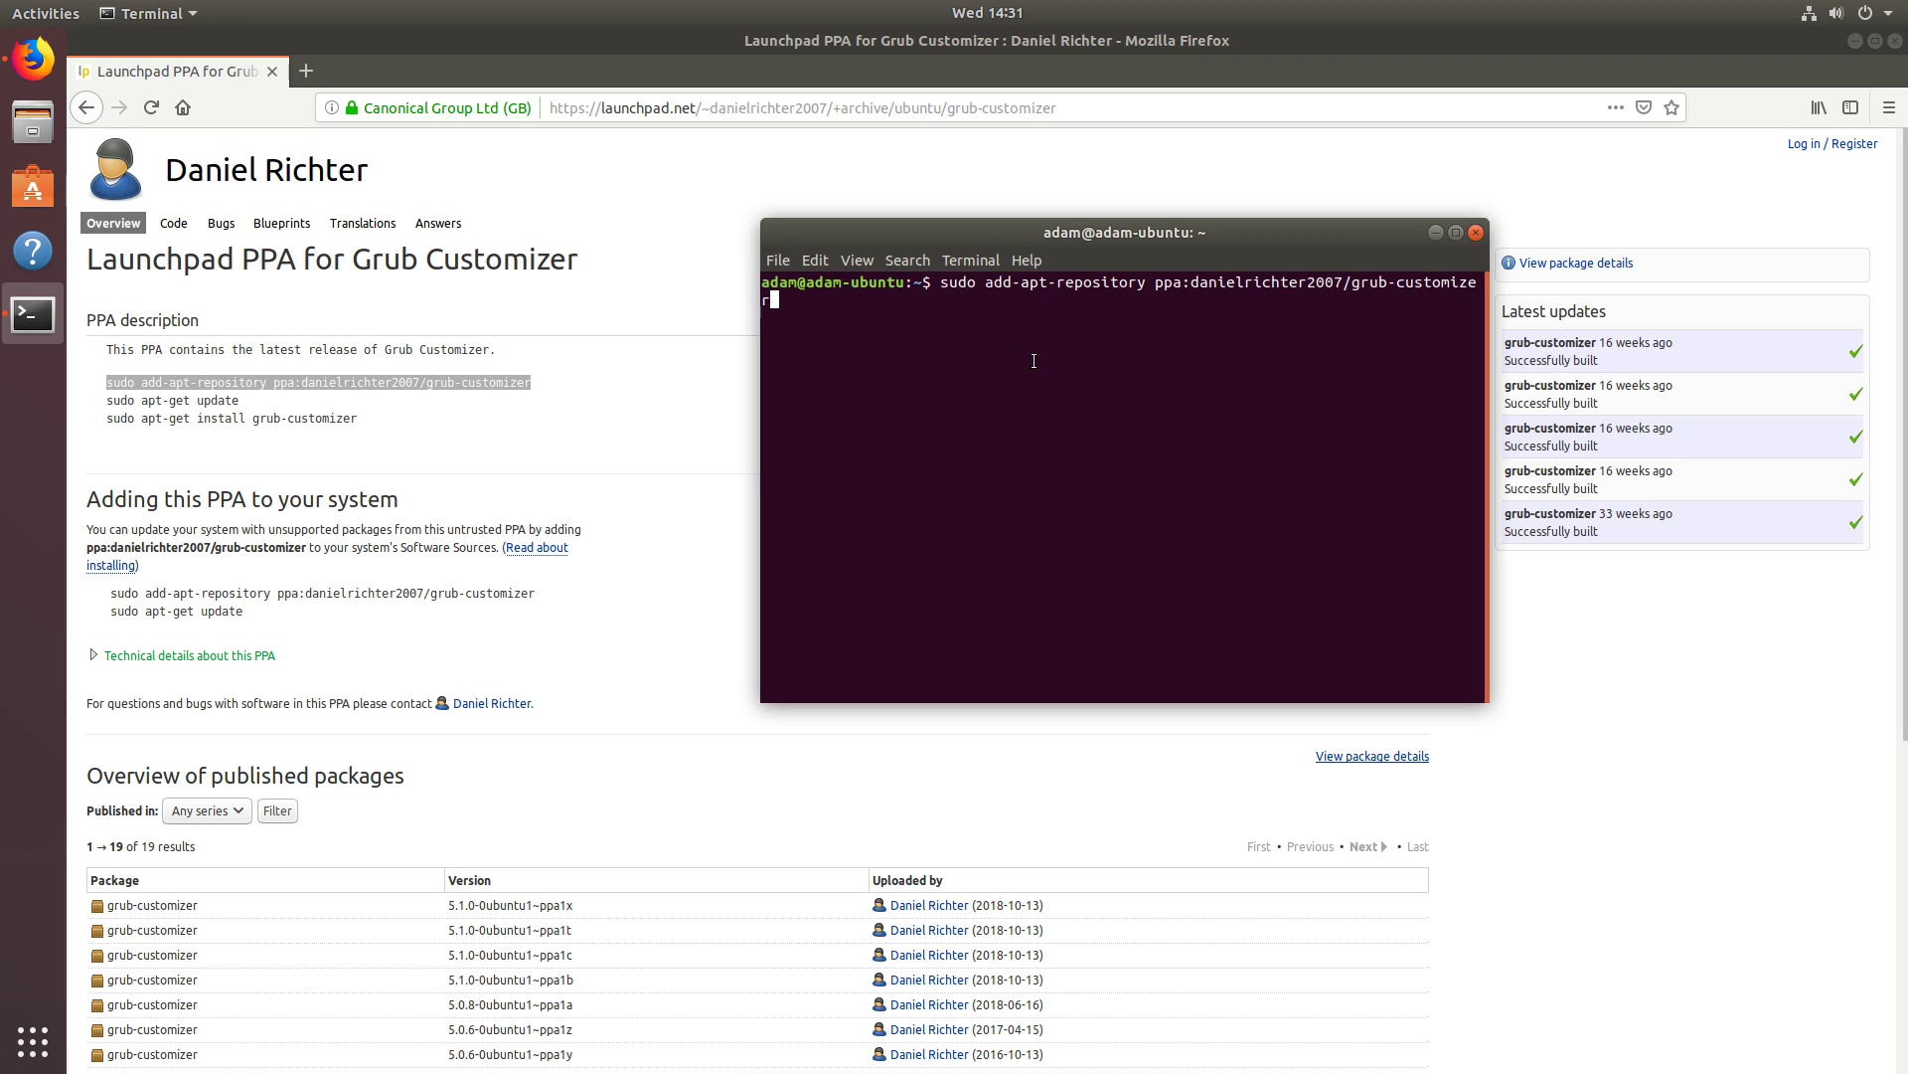
{"action": "key", "text": "Return"}
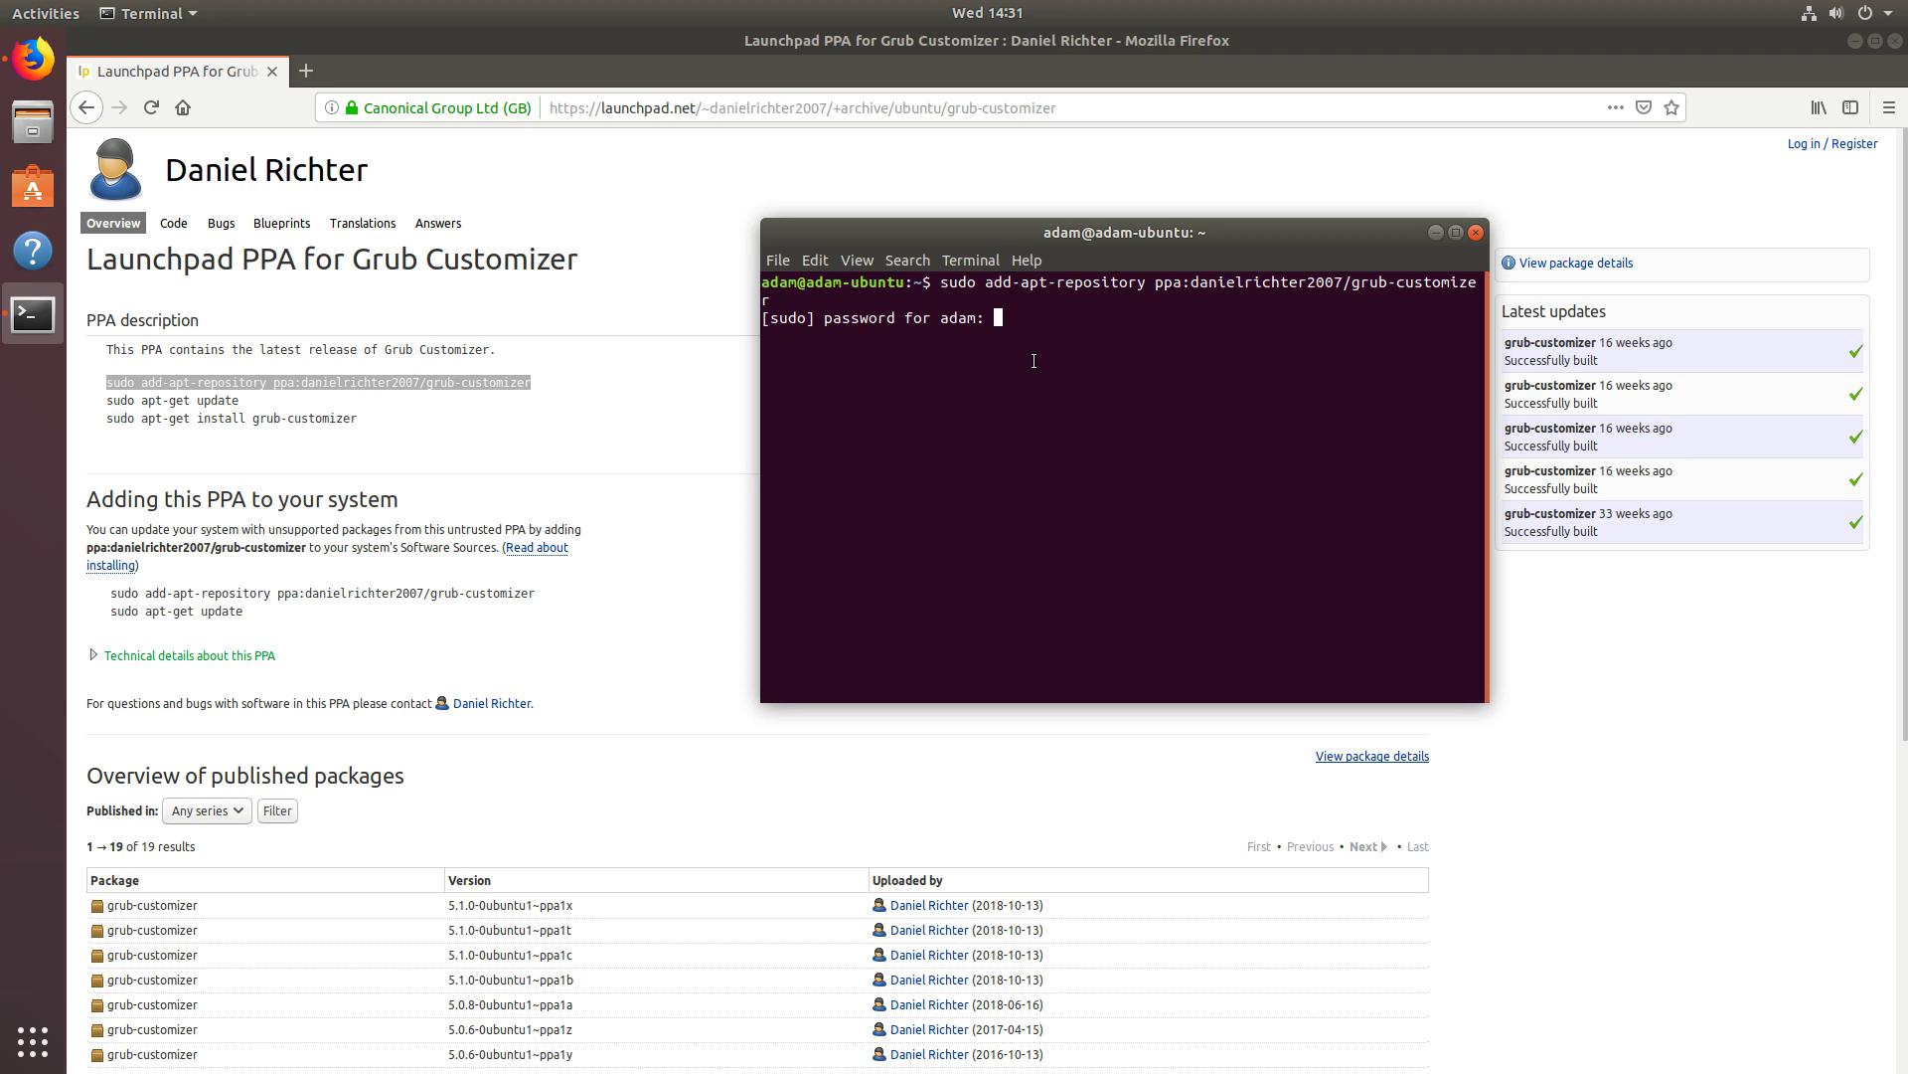
{"action": "key", "text": "Return"}
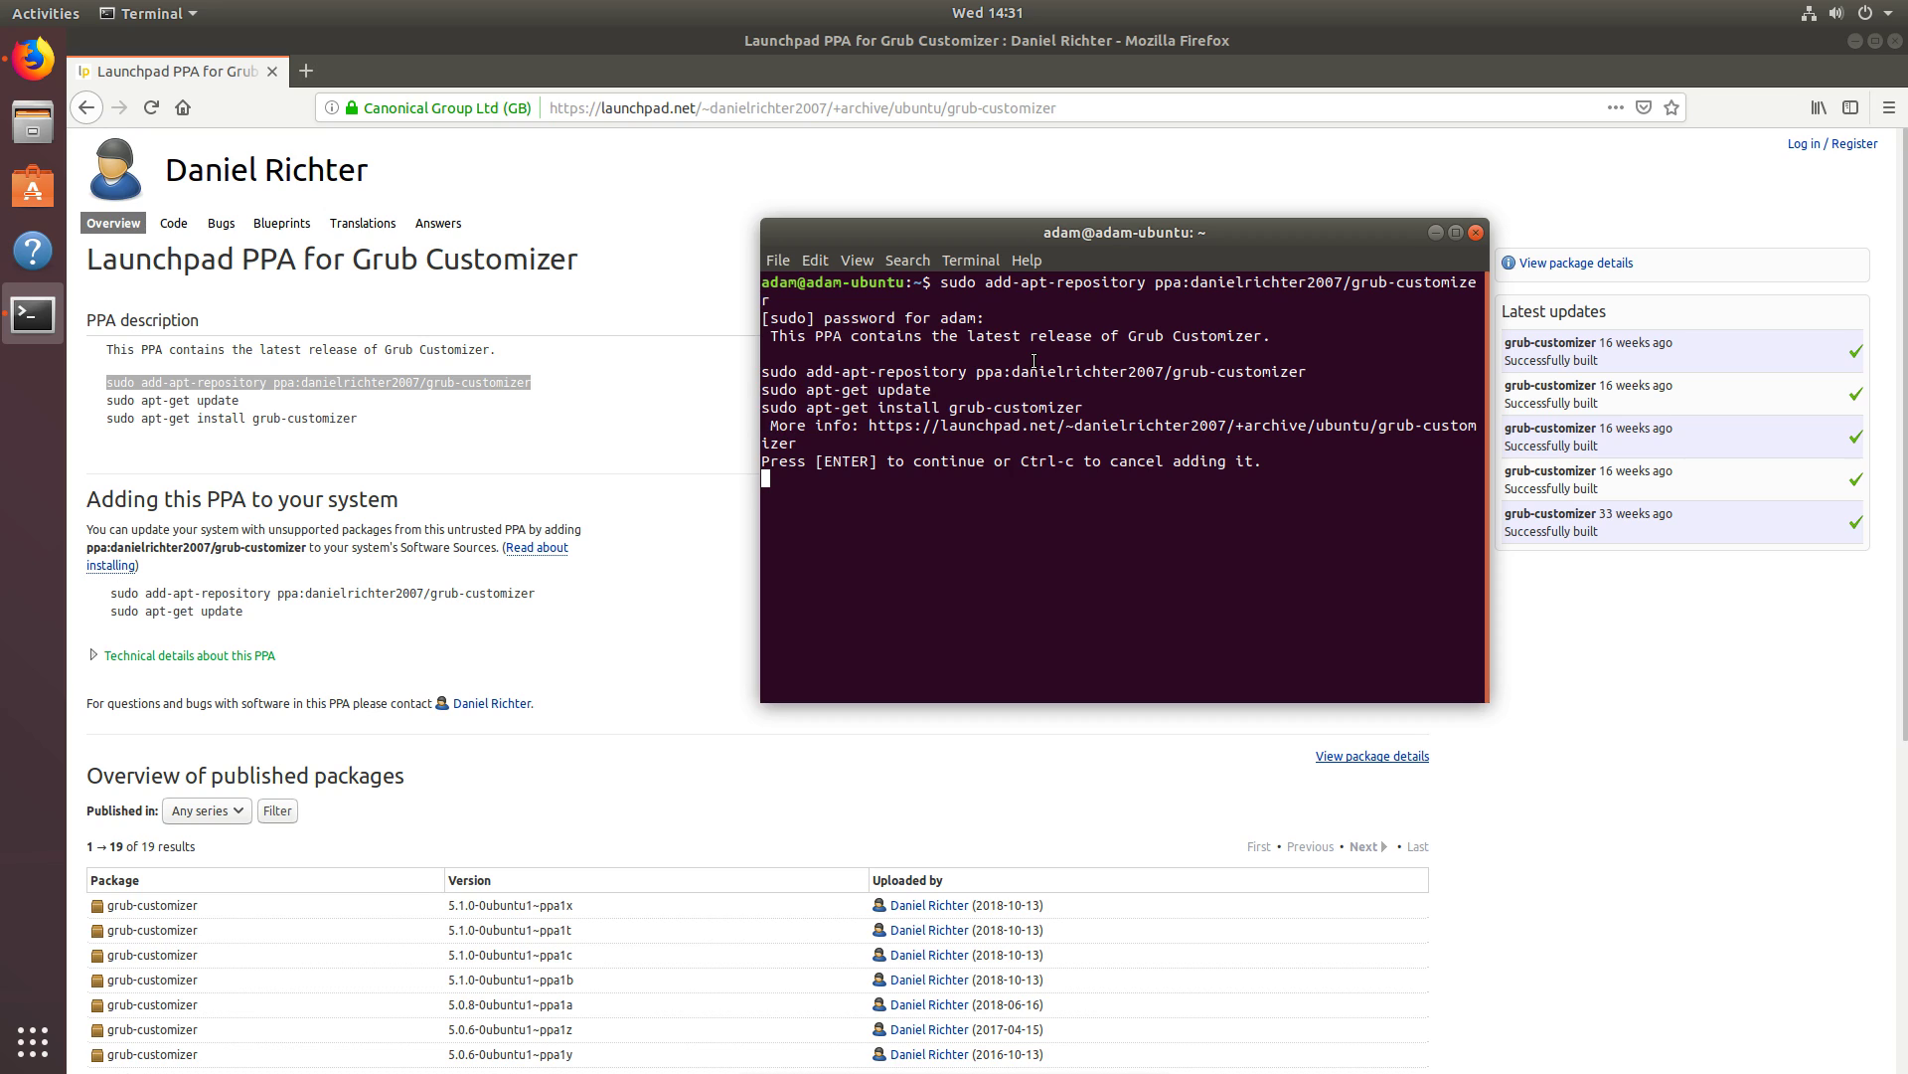
{"action": "key", "text": "Return"}
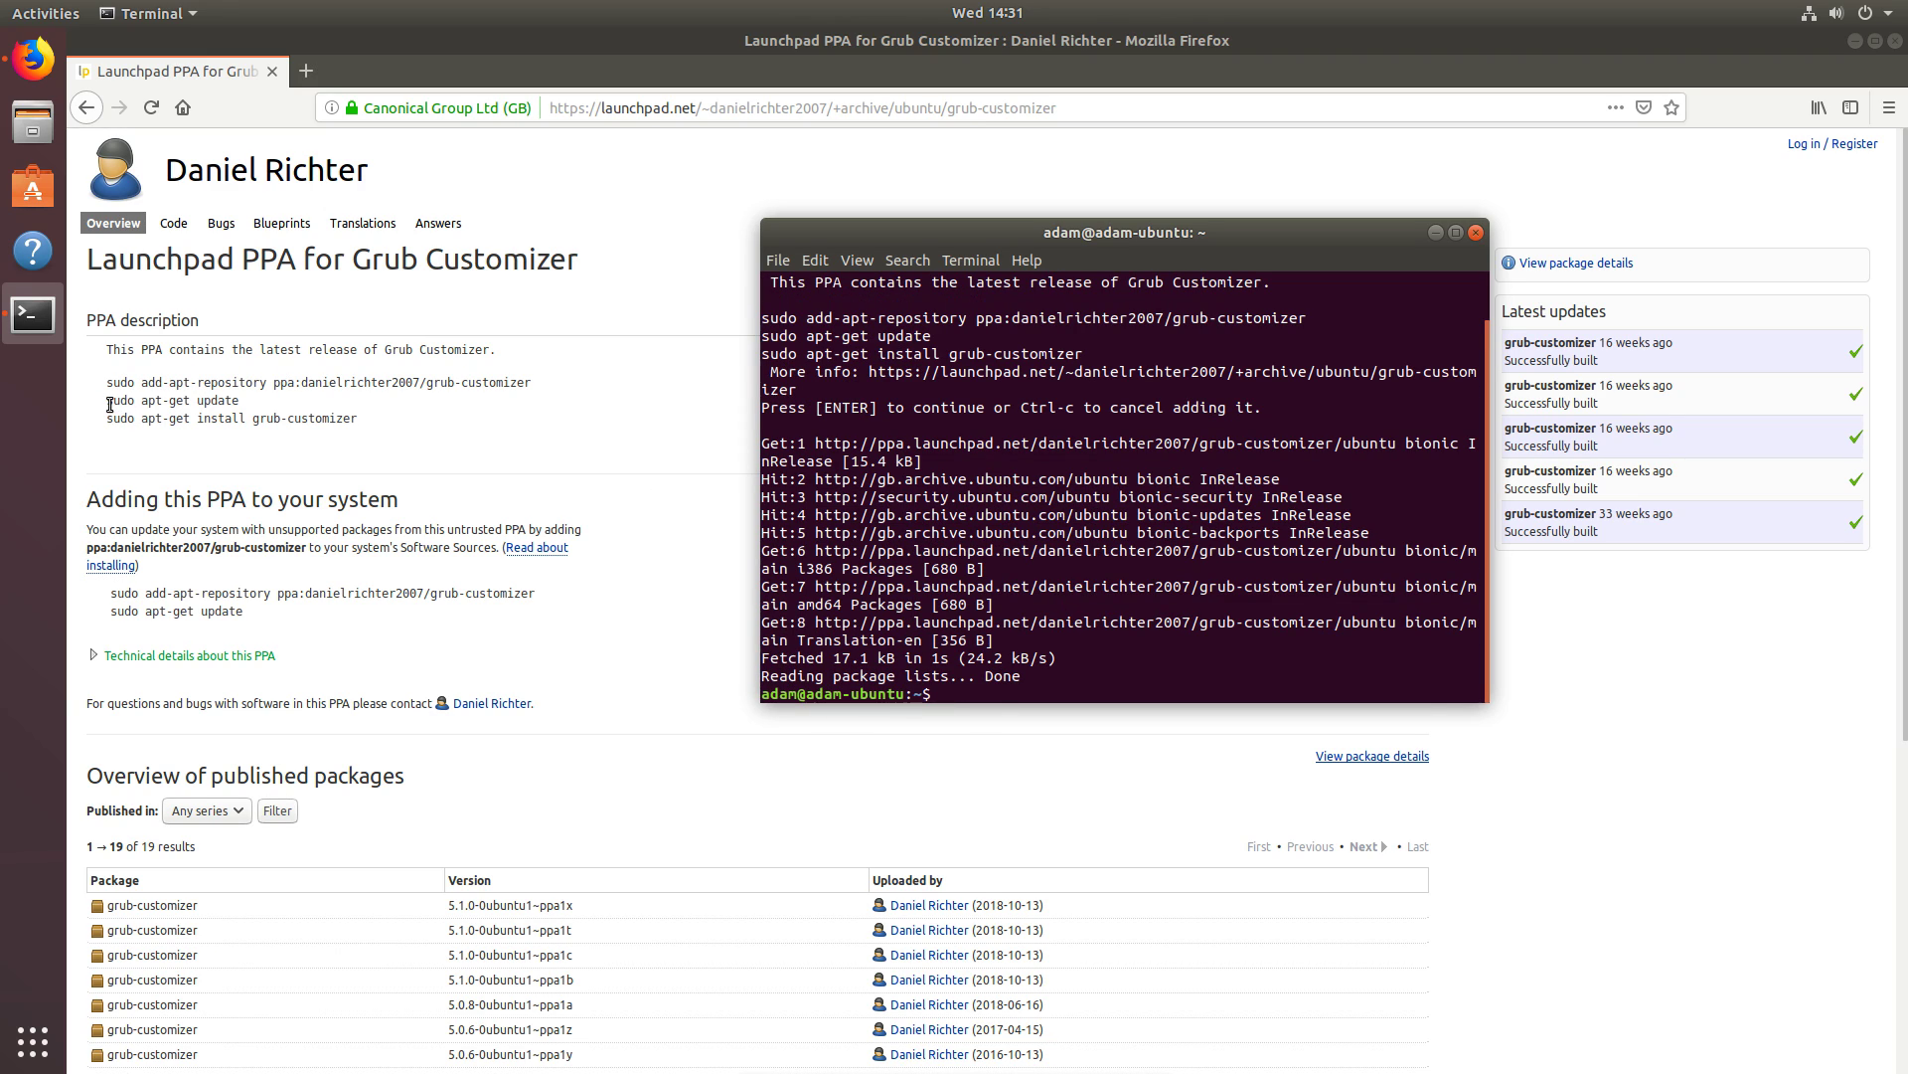
Step: Copy sudo apt-get update from the PPA page and run it in Terminal
{"action": "left_click_drag", "start_coordinate": [108, 401], "coordinate": [239, 402]}
{"action": "right_click", "coordinate": [234, 401]}
{"action": "left_click", "coordinate": [250, 412]}
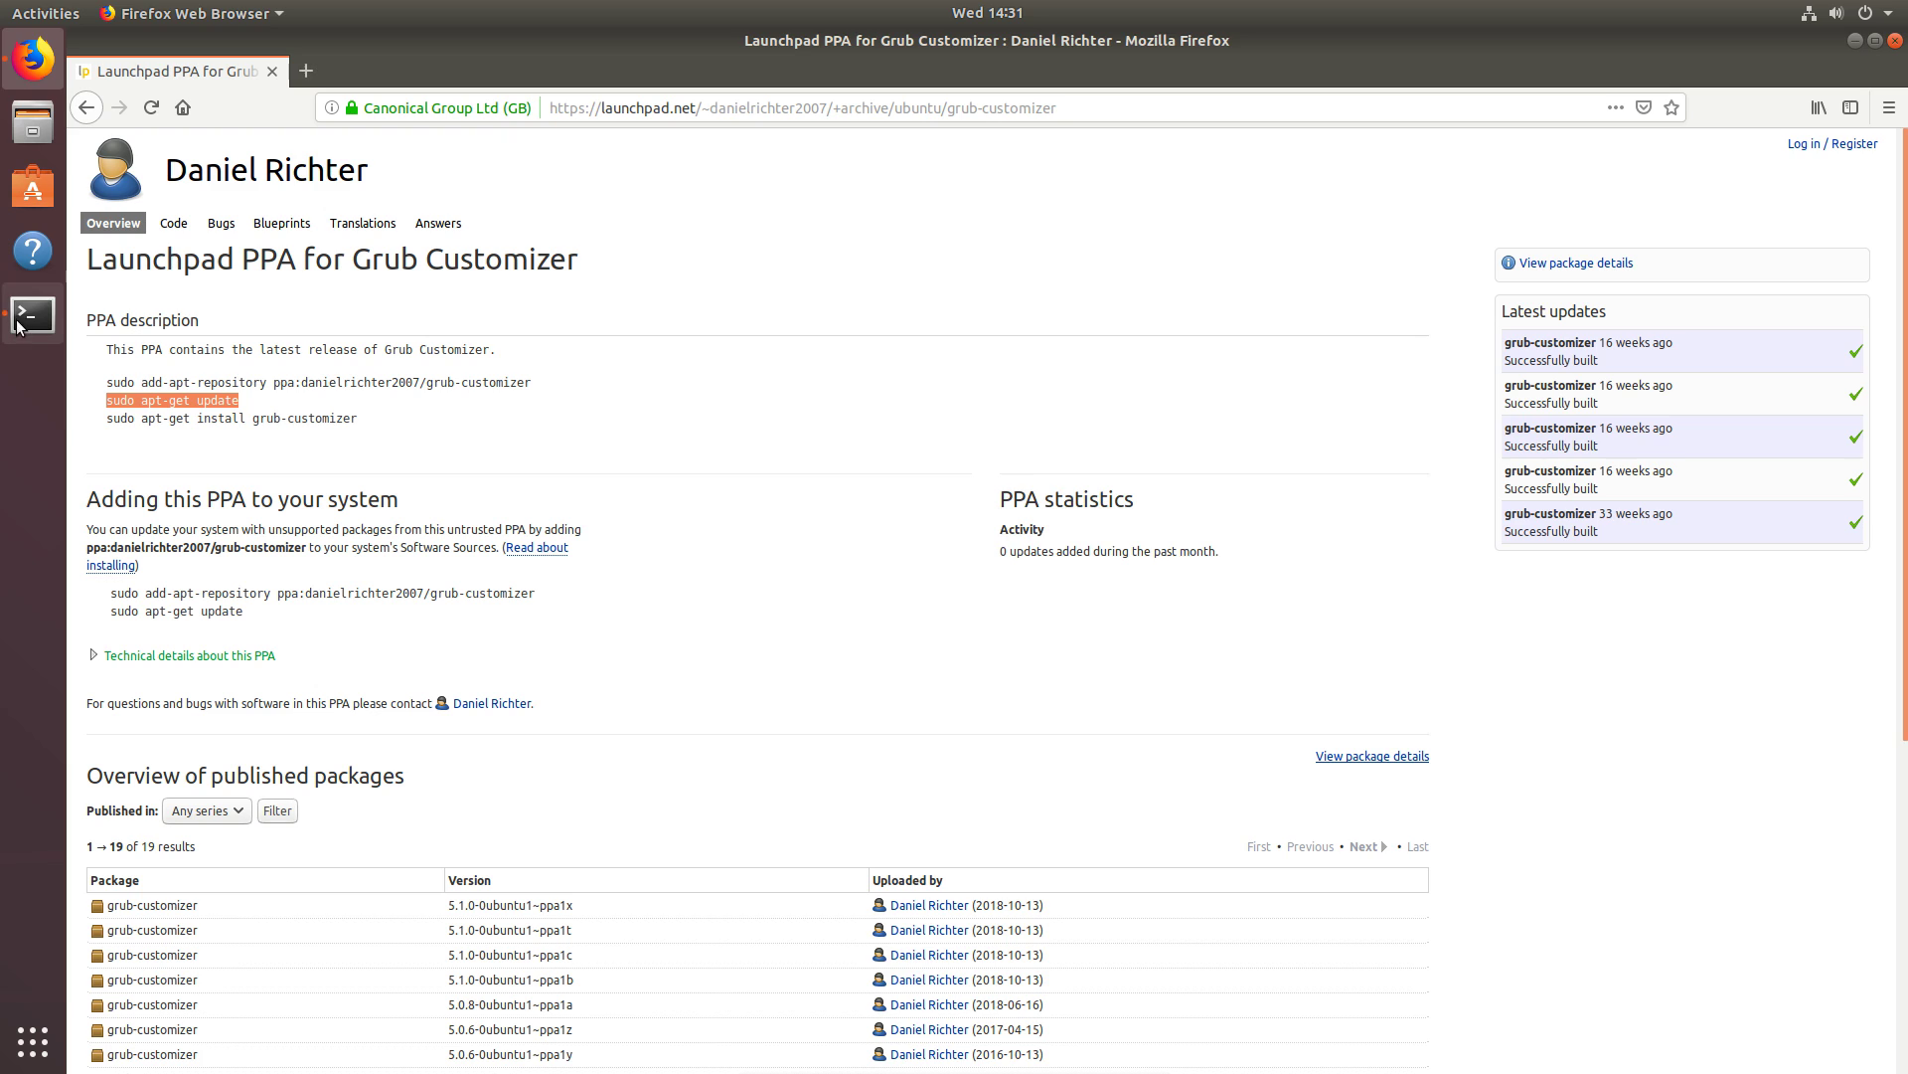
{"action": "left_click", "coordinate": [33, 315]}
{"action": "right_click", "coordinate": [1035, 665]}
{"action": "left_click", "coordinate": [1088, 721]}
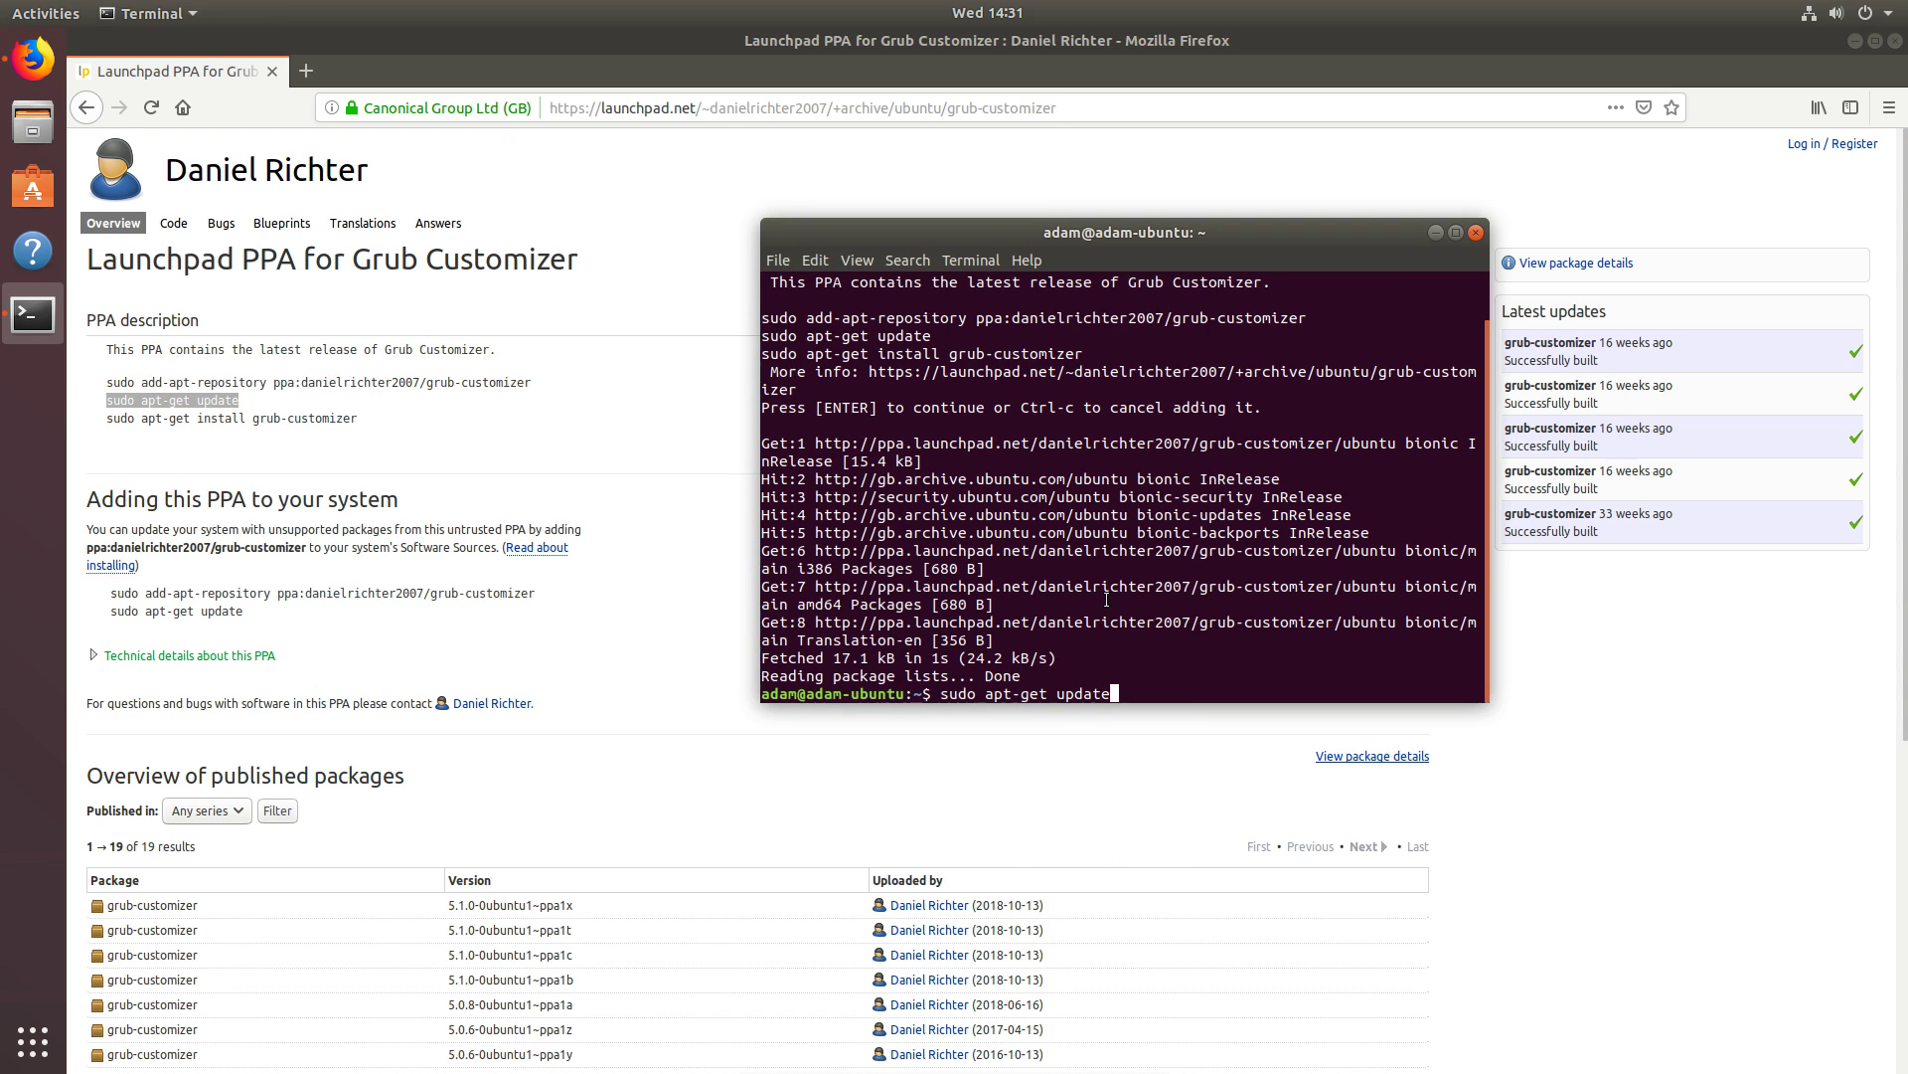
{"action": "key", "text": "Return"}
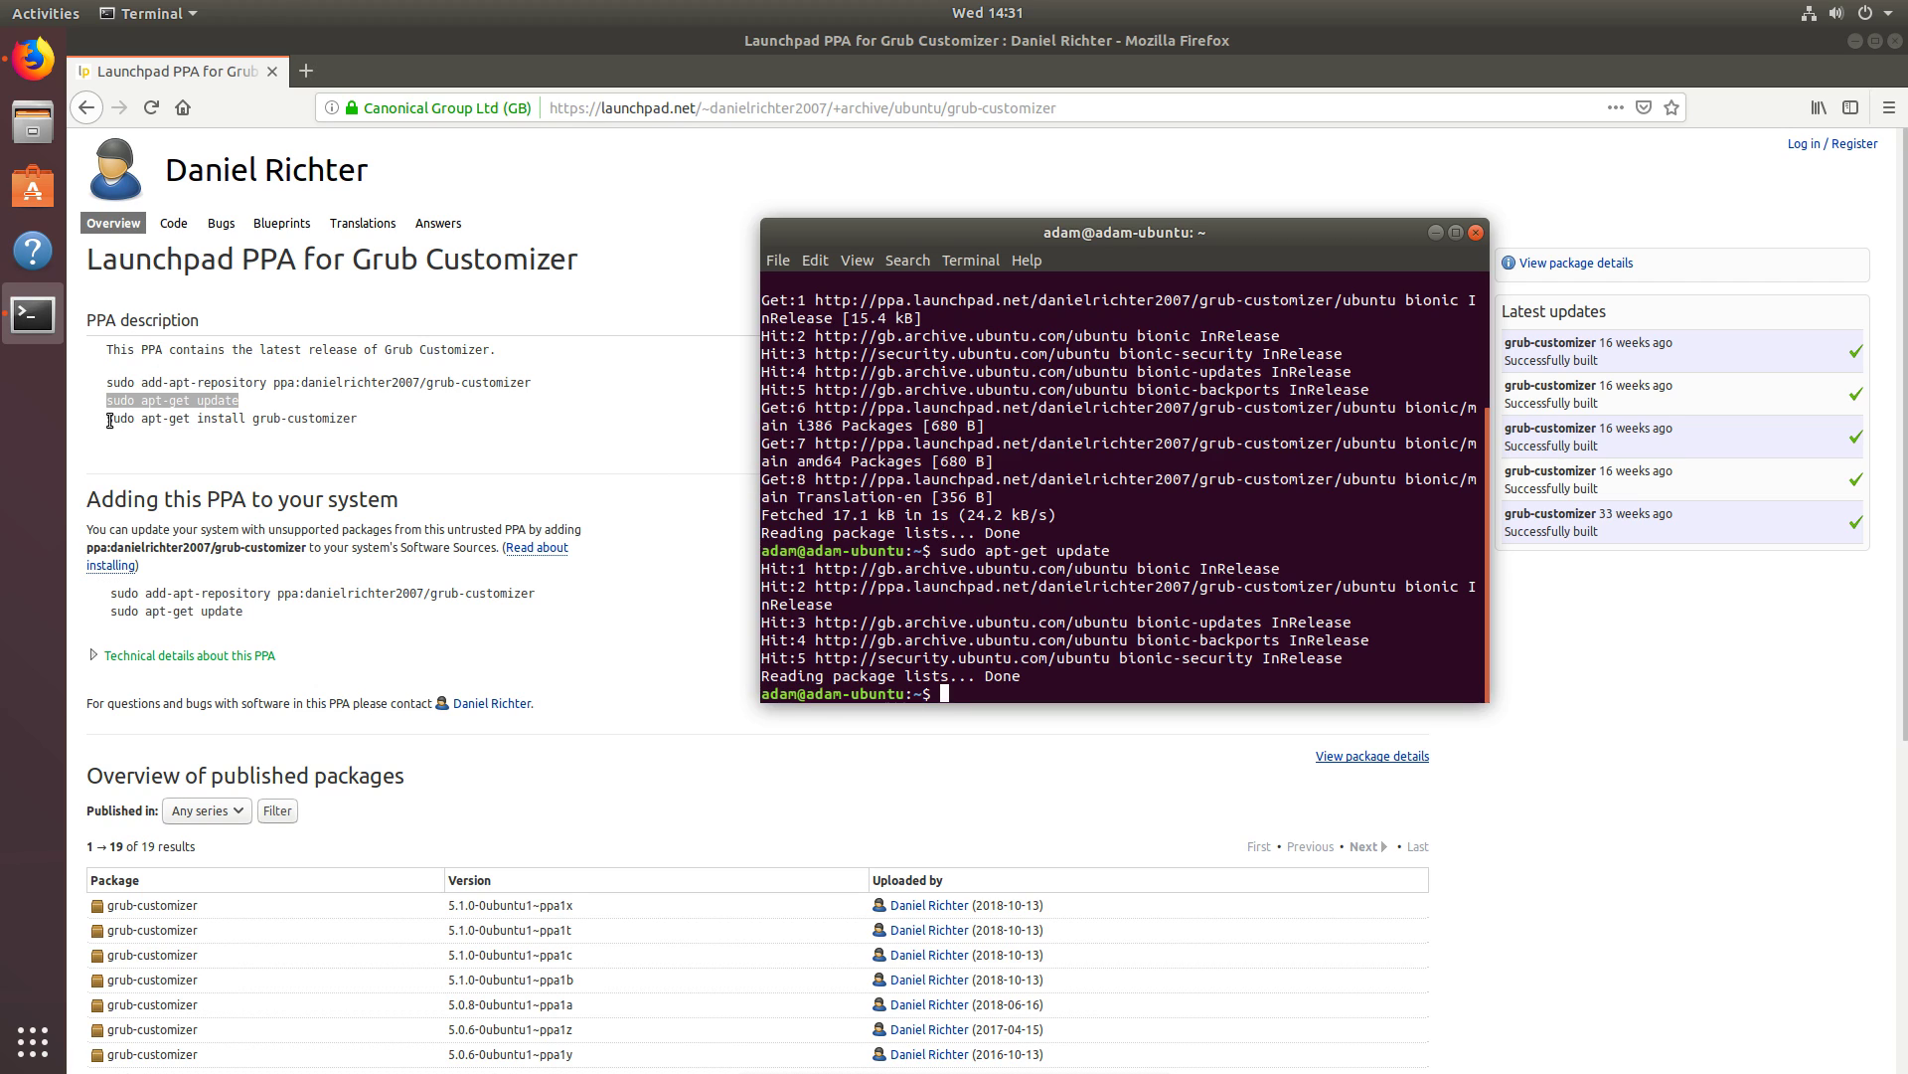
Step: Copy sudo apt-get install grub-customizer from the PPA page, run it in Terminal, and answer y to continue the installation
{"action": "left_click_drag", "start_coordinate": [109, 419], "coordinate": [354, 419]}
{"action": "right_click", "coordinate": [354, 420]}
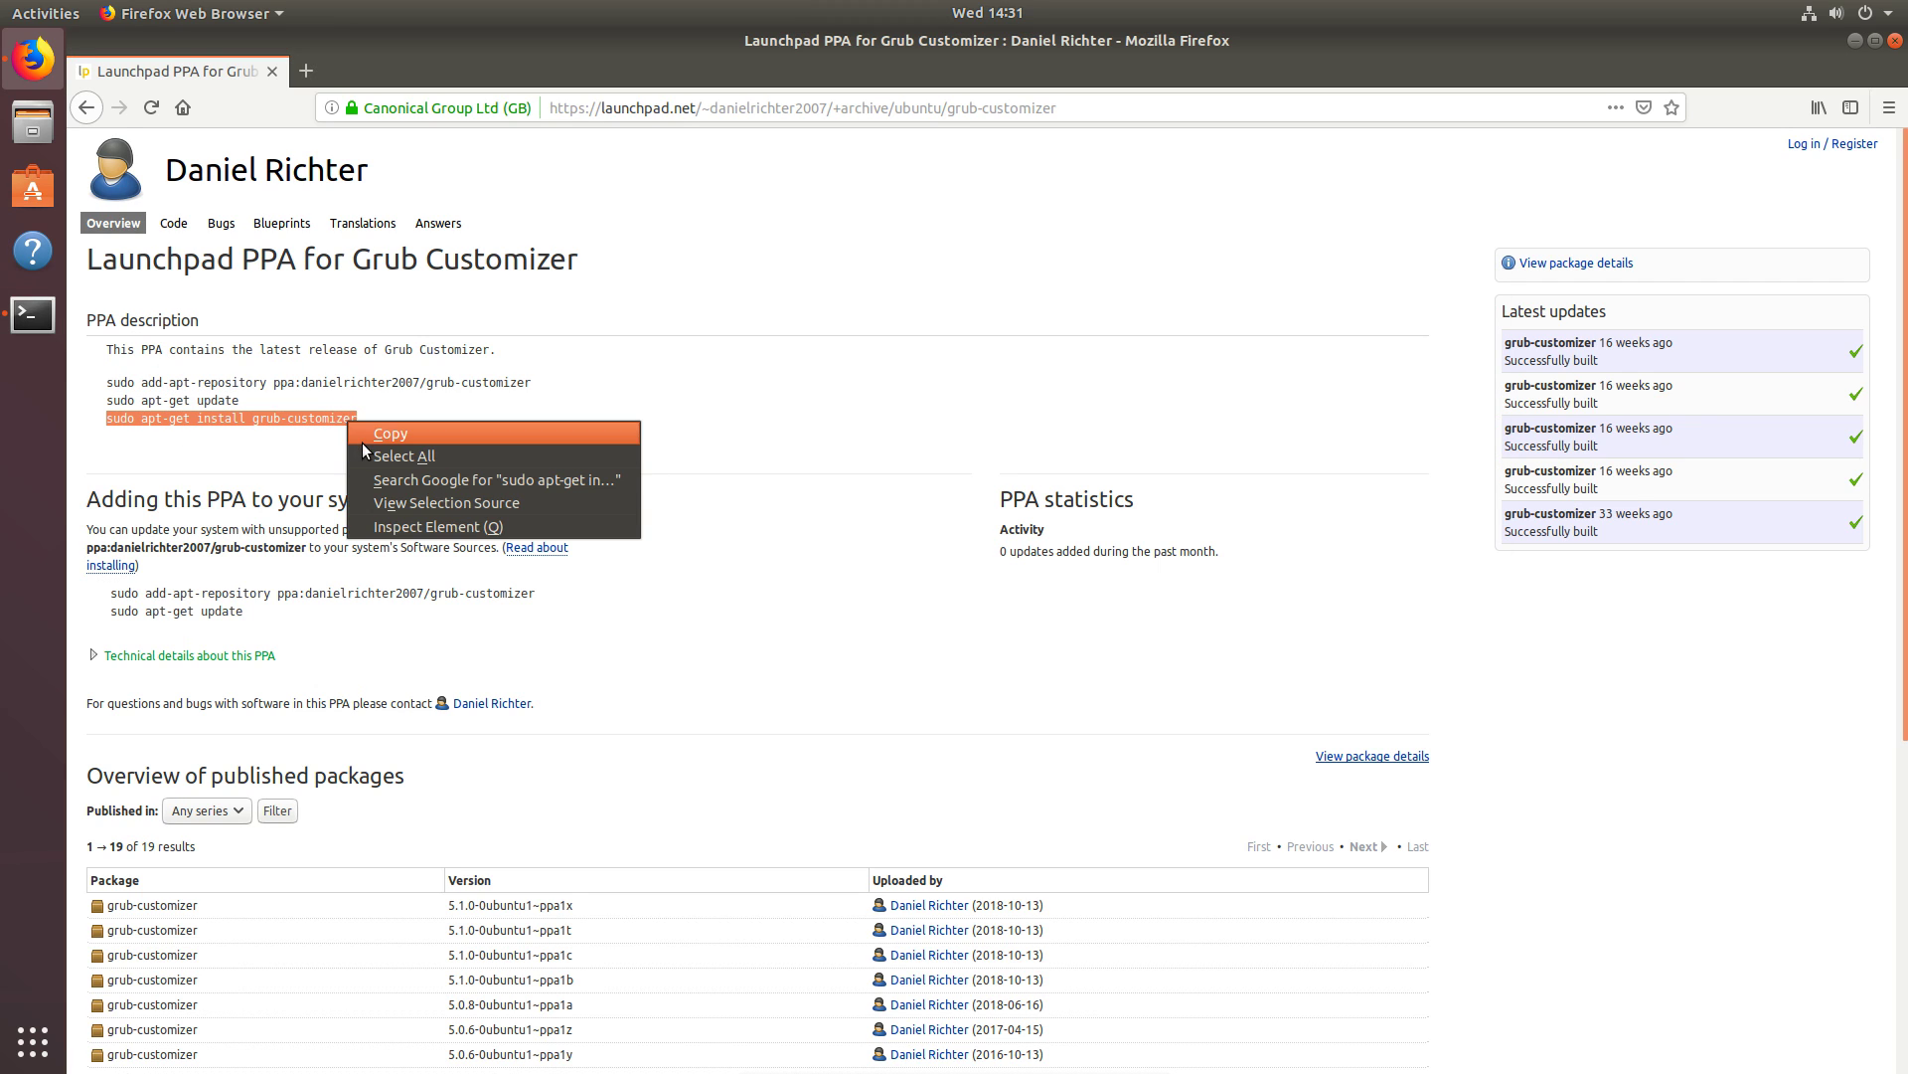
{"action": "left_click", "coordinate": [364, 442]}
{"action": "left_click", "coordinate": [33, 314]}
{"action": "right_click", "coordinate": [1079, 564]}
{"action": "left_click", "coordinate": [1081, 566]}
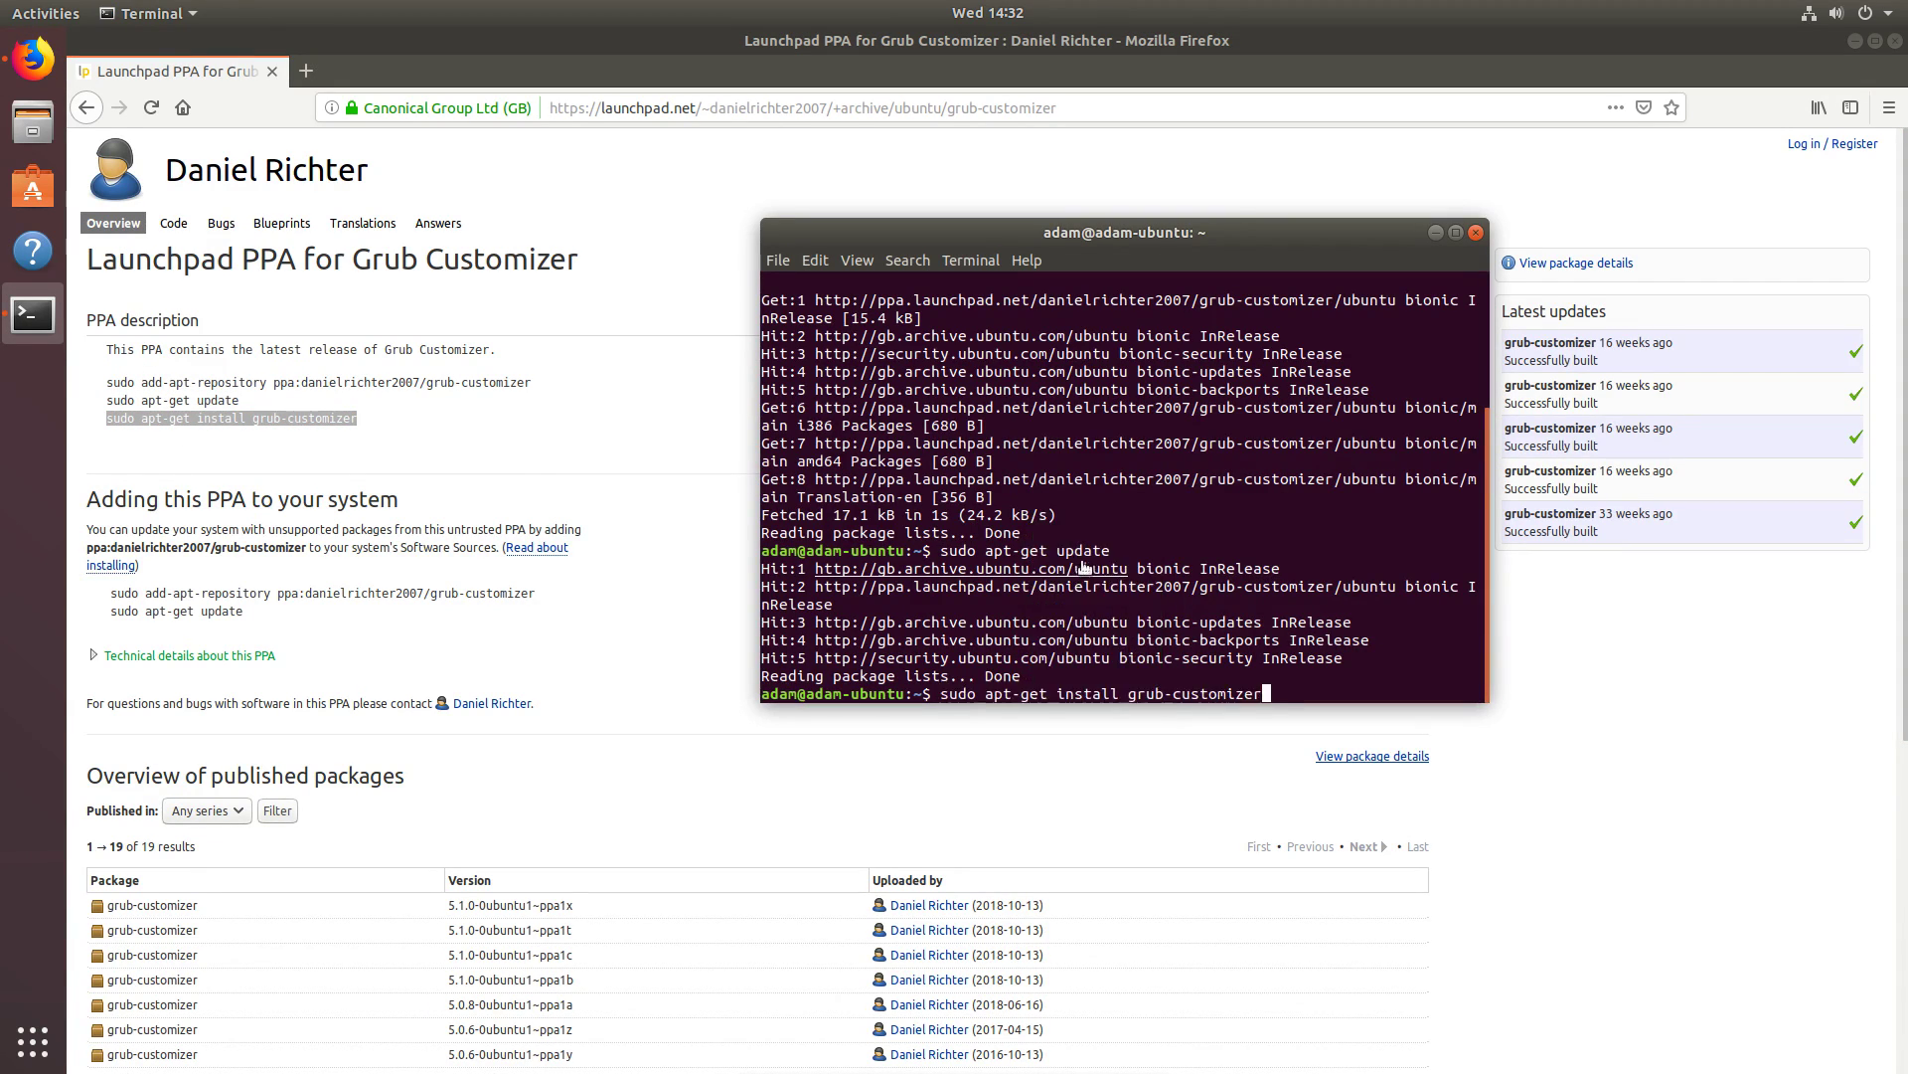
{"action": "key", "text": "Return"}
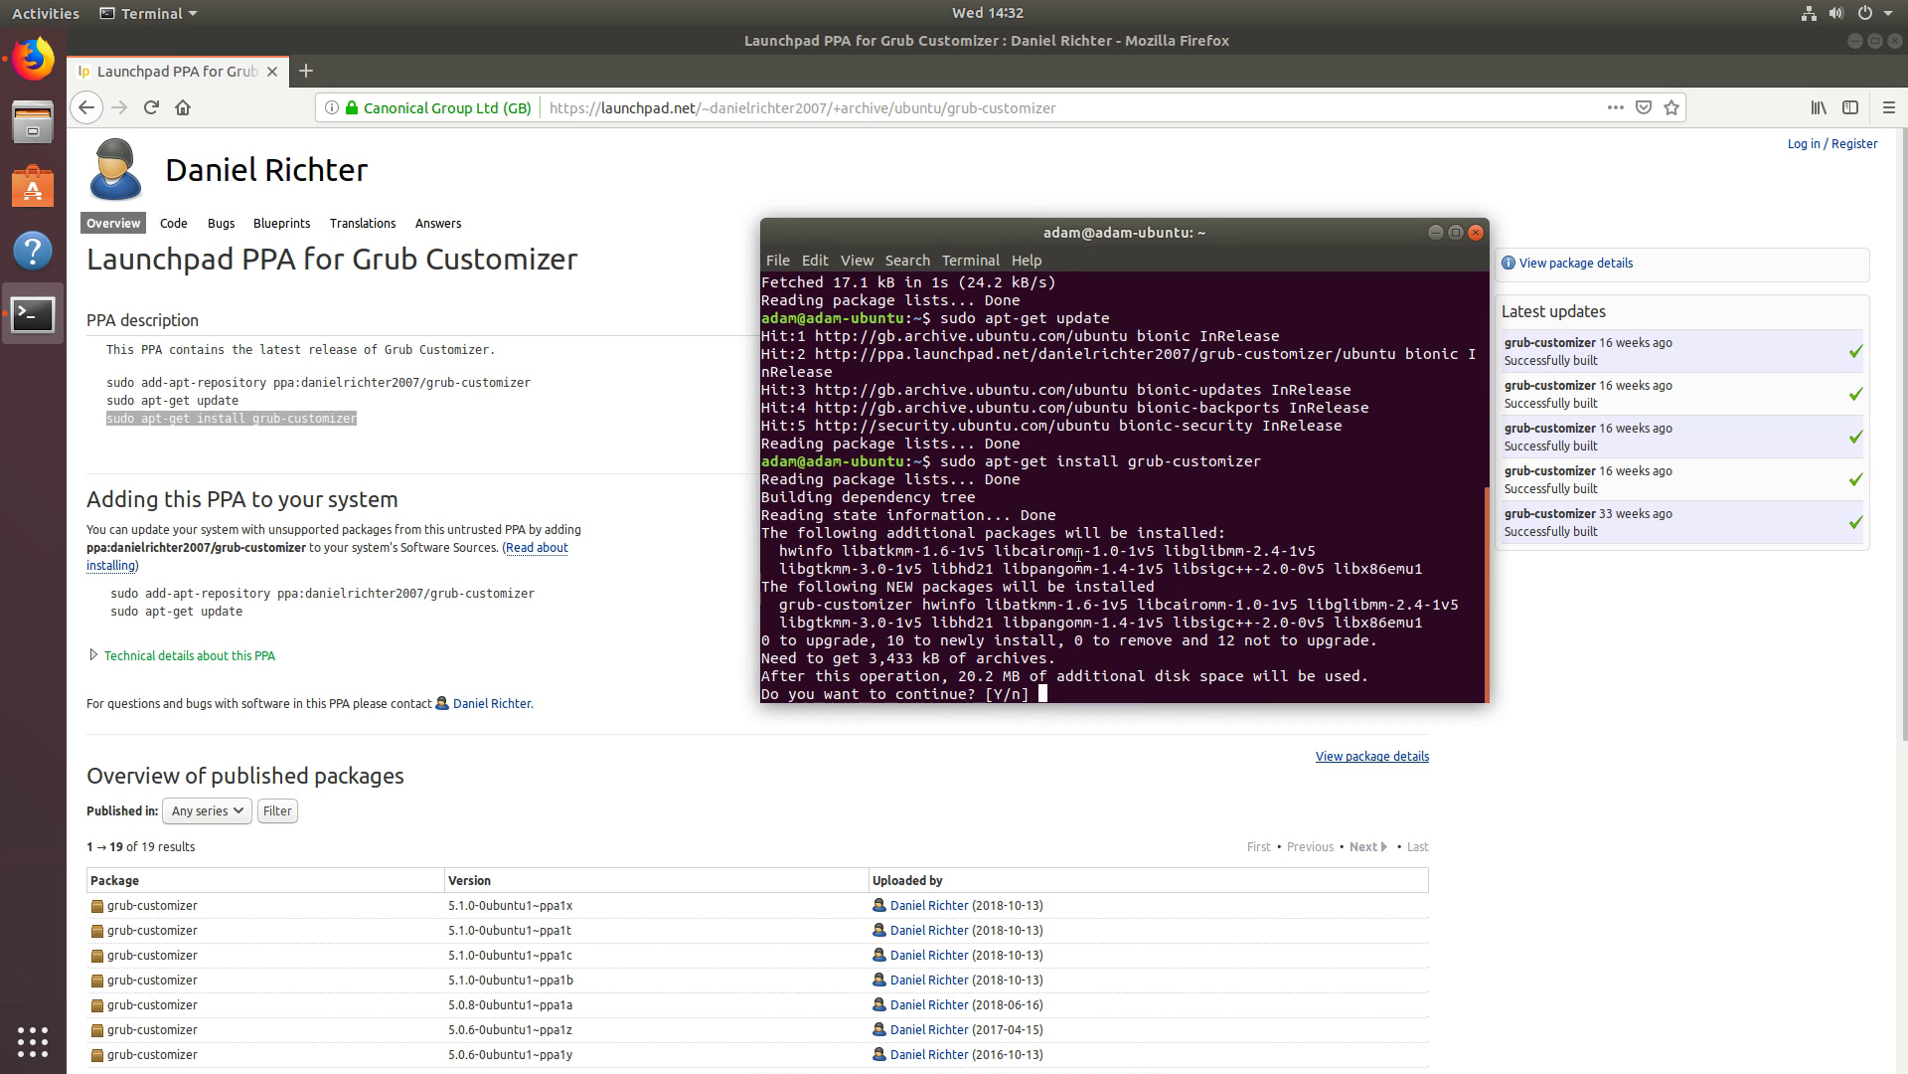
{"action": "type", "text": "y"}
{"action": "key", "text": "Return"}
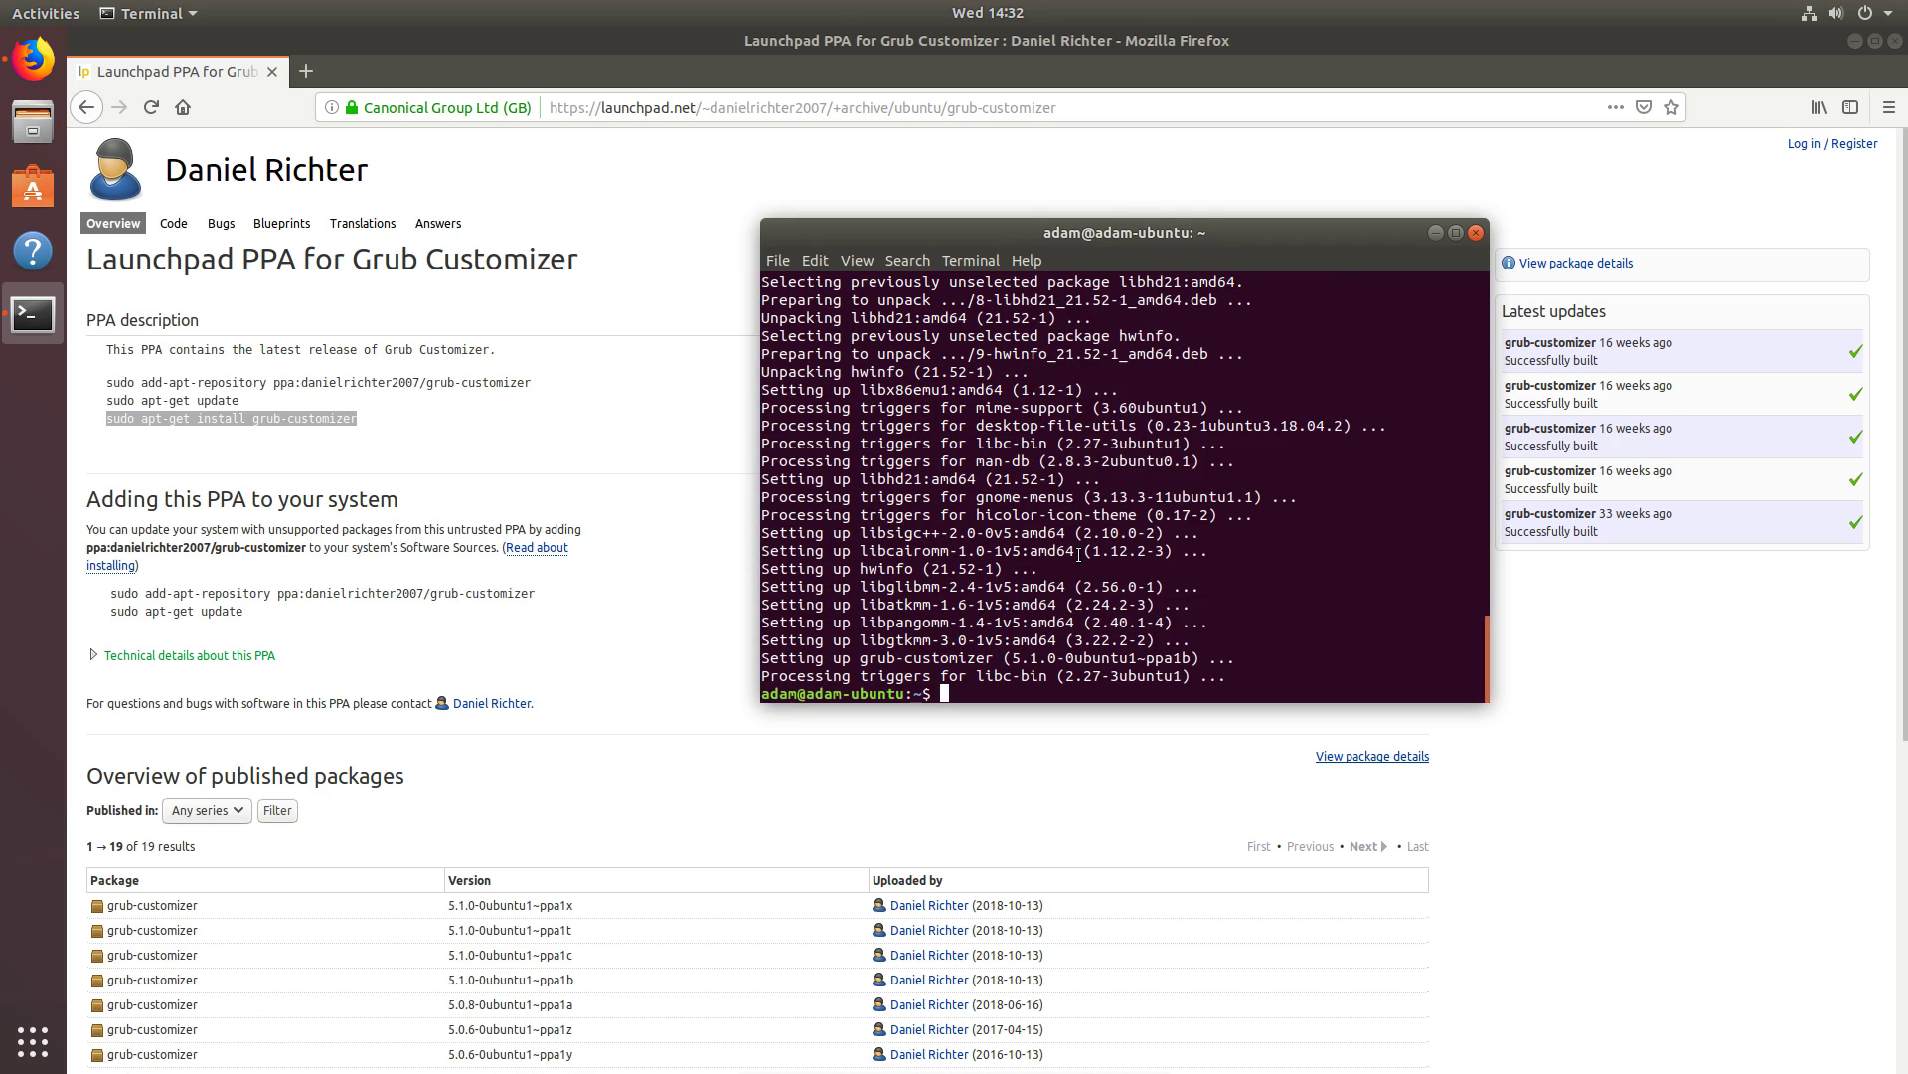
Step: End the Terminal session with exit and close the Firefox window
{"action": "type", "text": "exit"}
{"action": "key", "text": "Return"}
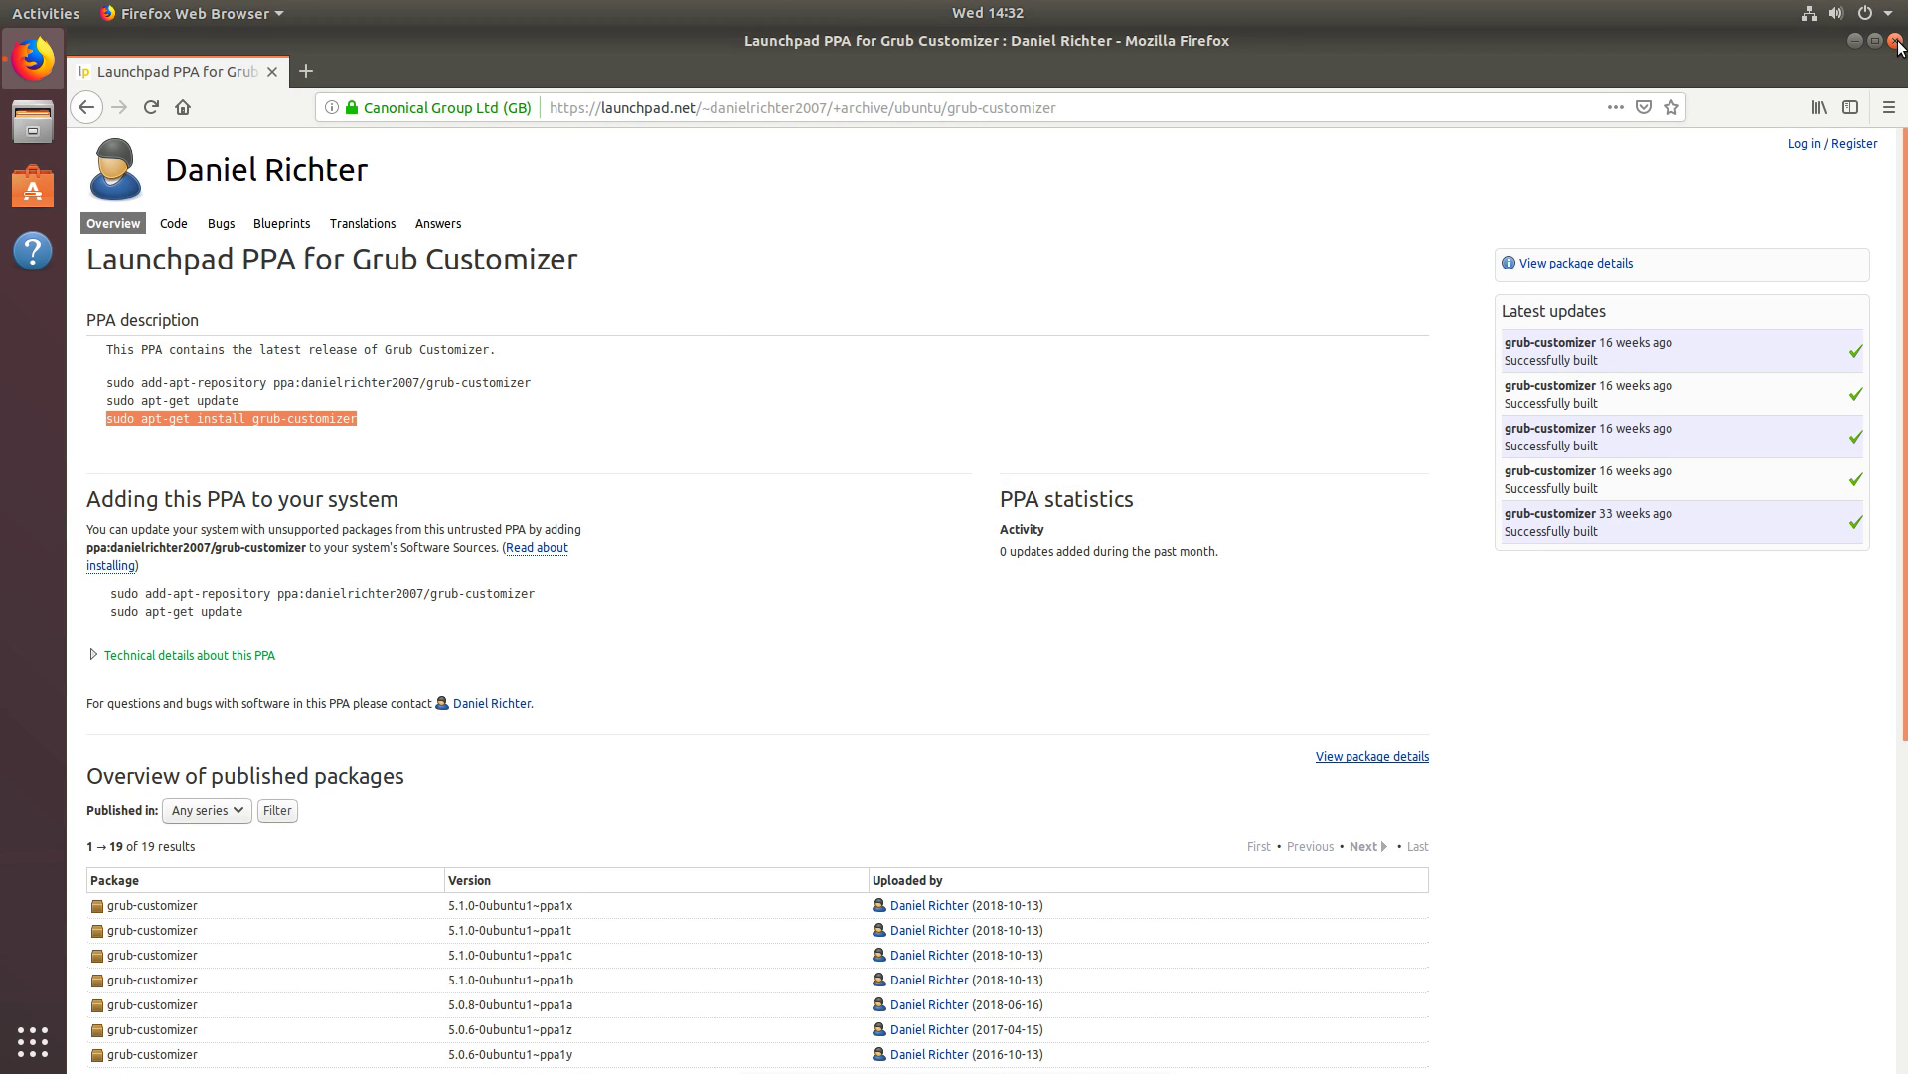
{"action": "left_click", "coordinate": [1898, 45]}
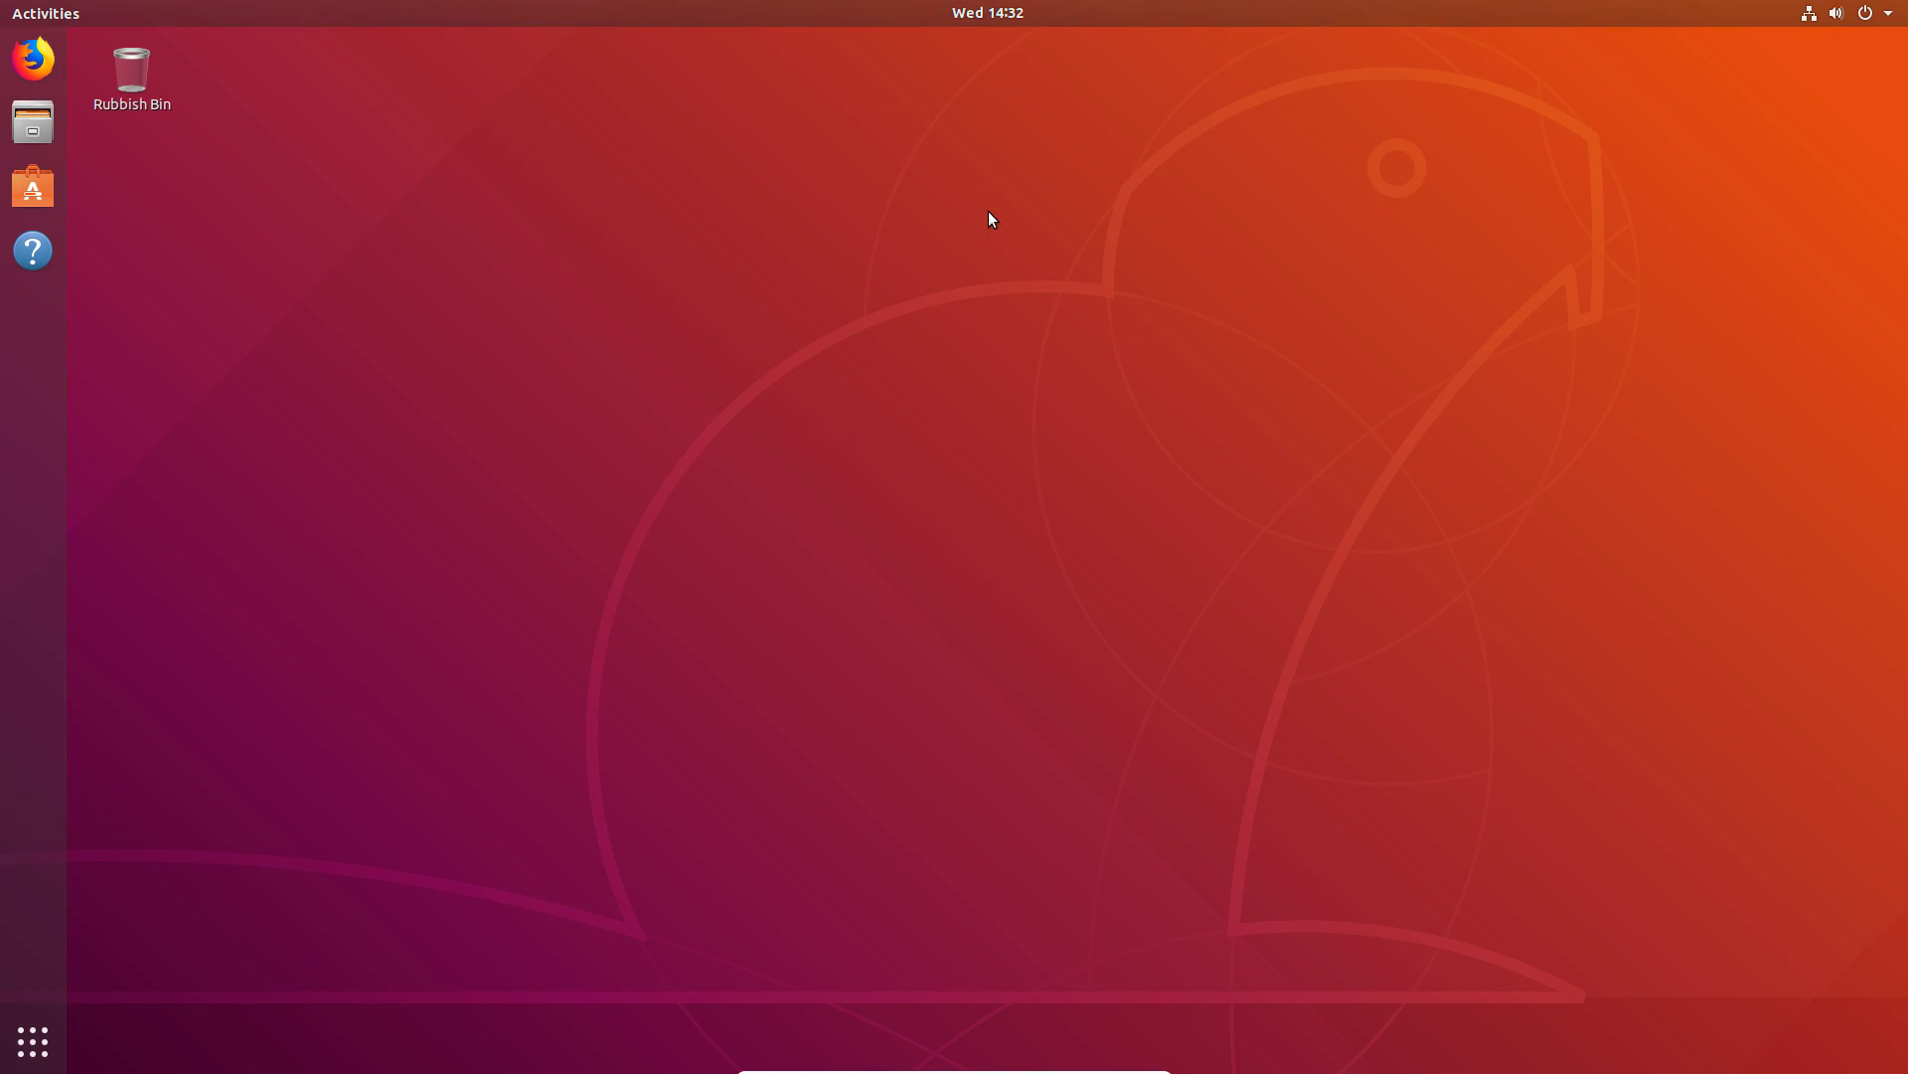
Step: Find Grub Customizer by searching for grub, launch it with the account password, and maximize its window
{"action": "left_click", "coordinate": [32, 1041]}
{"action": "type", "text": "grub"}
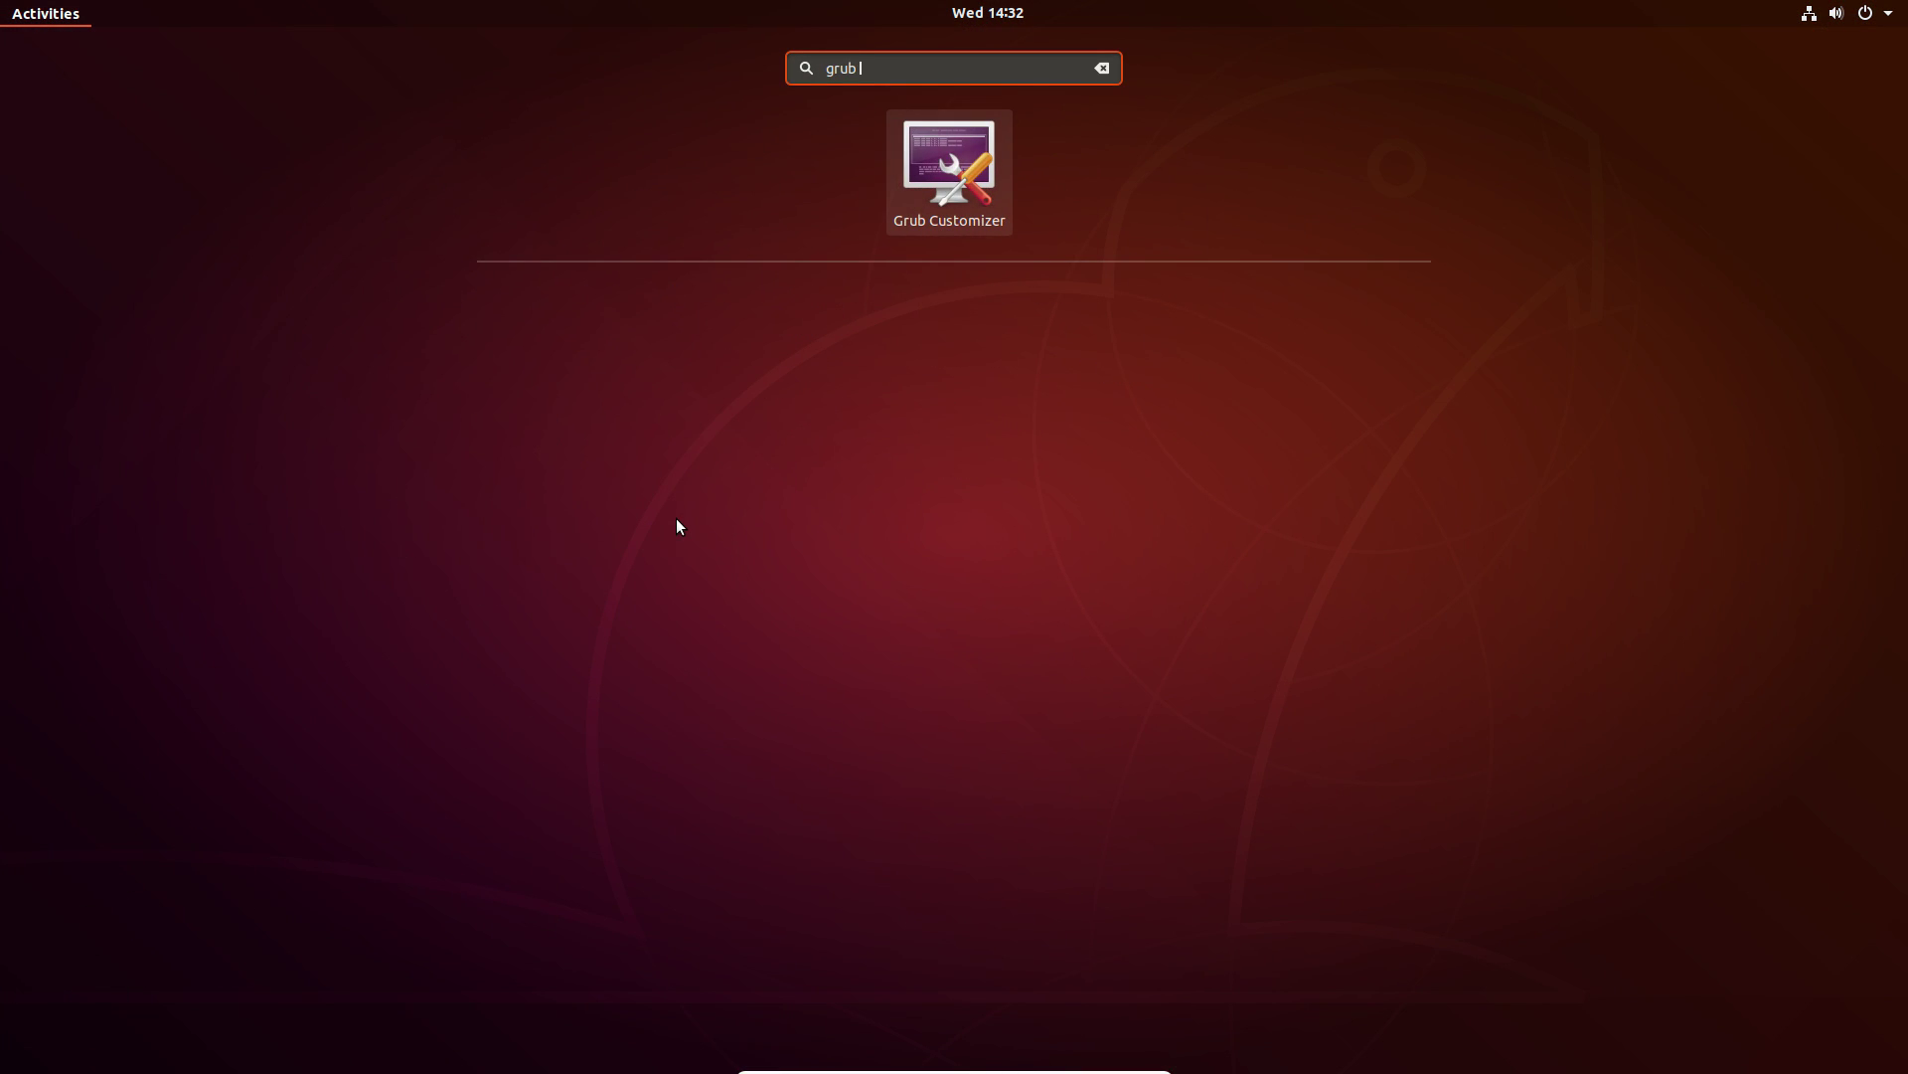
{"action": "key", "text": "Return"}
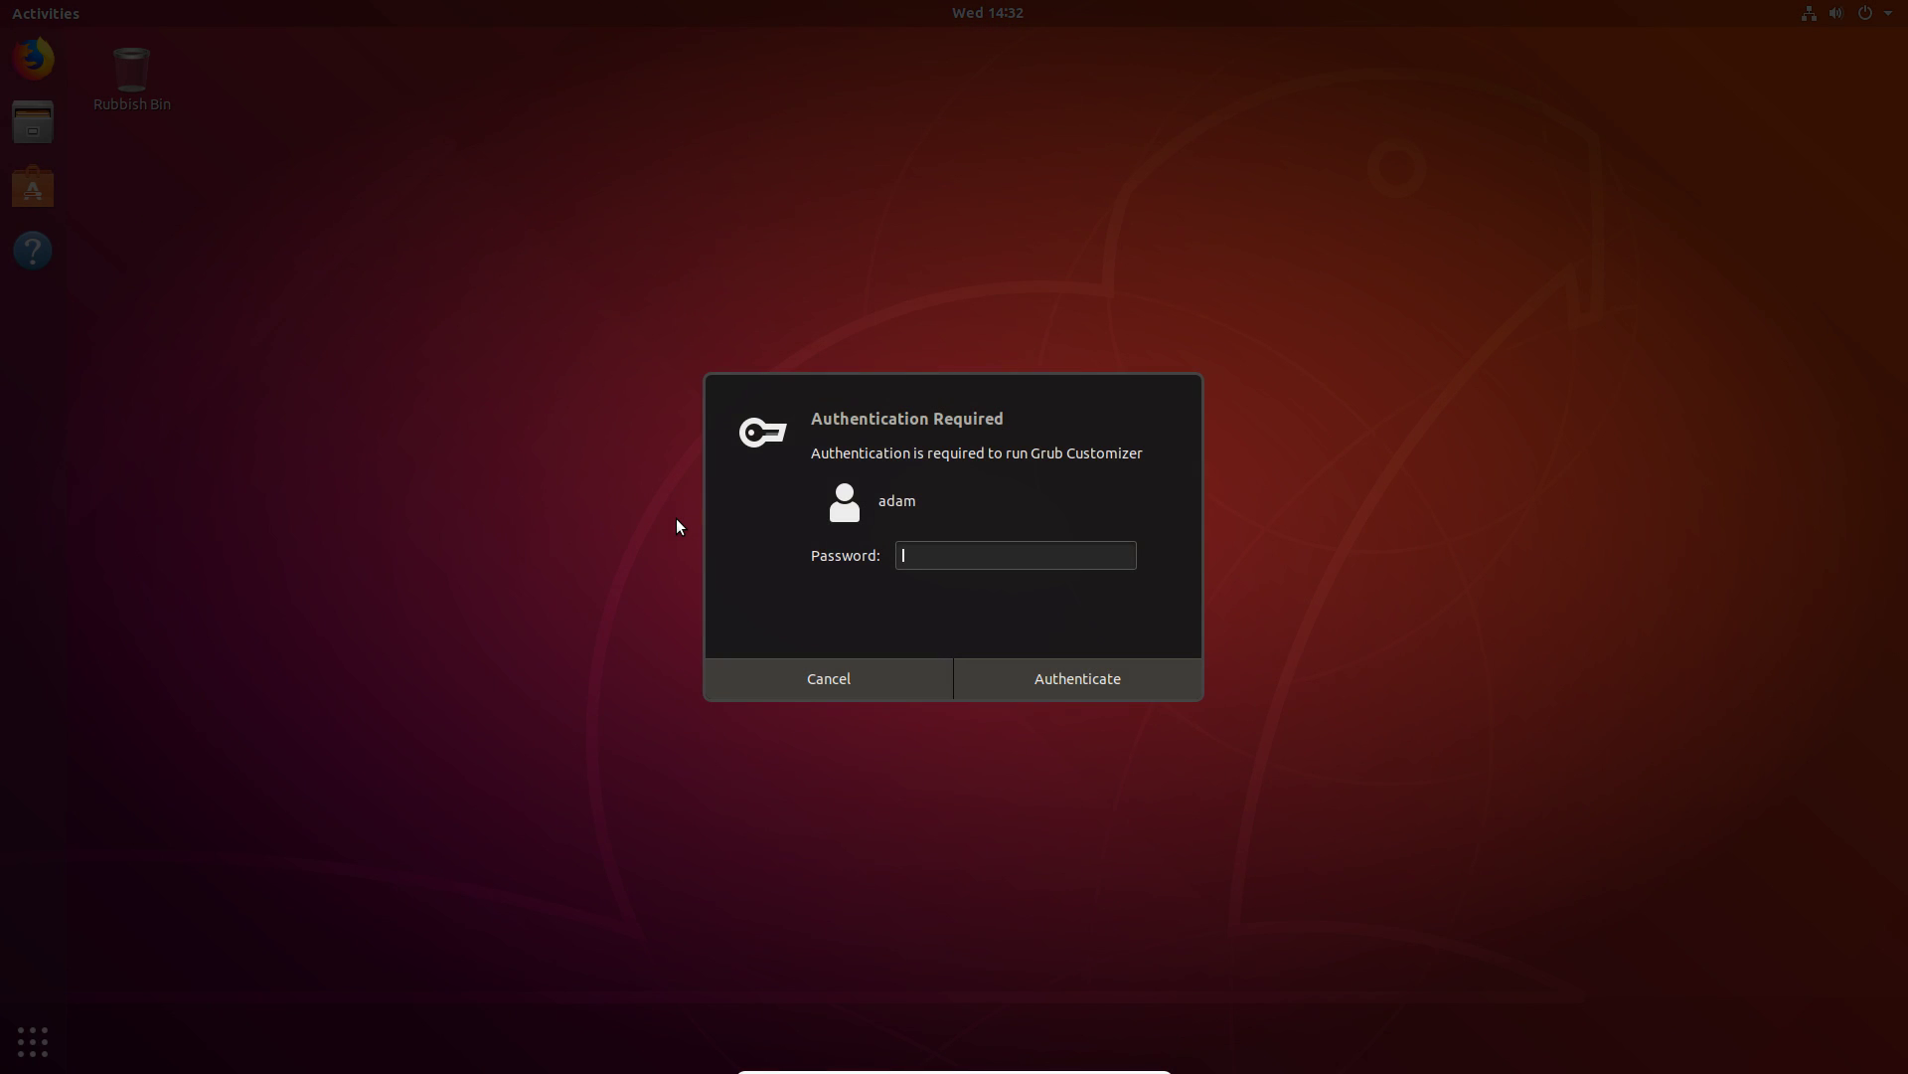
{"action": "type", "text": "**********"}
{"action": "key", "text": "Return"}
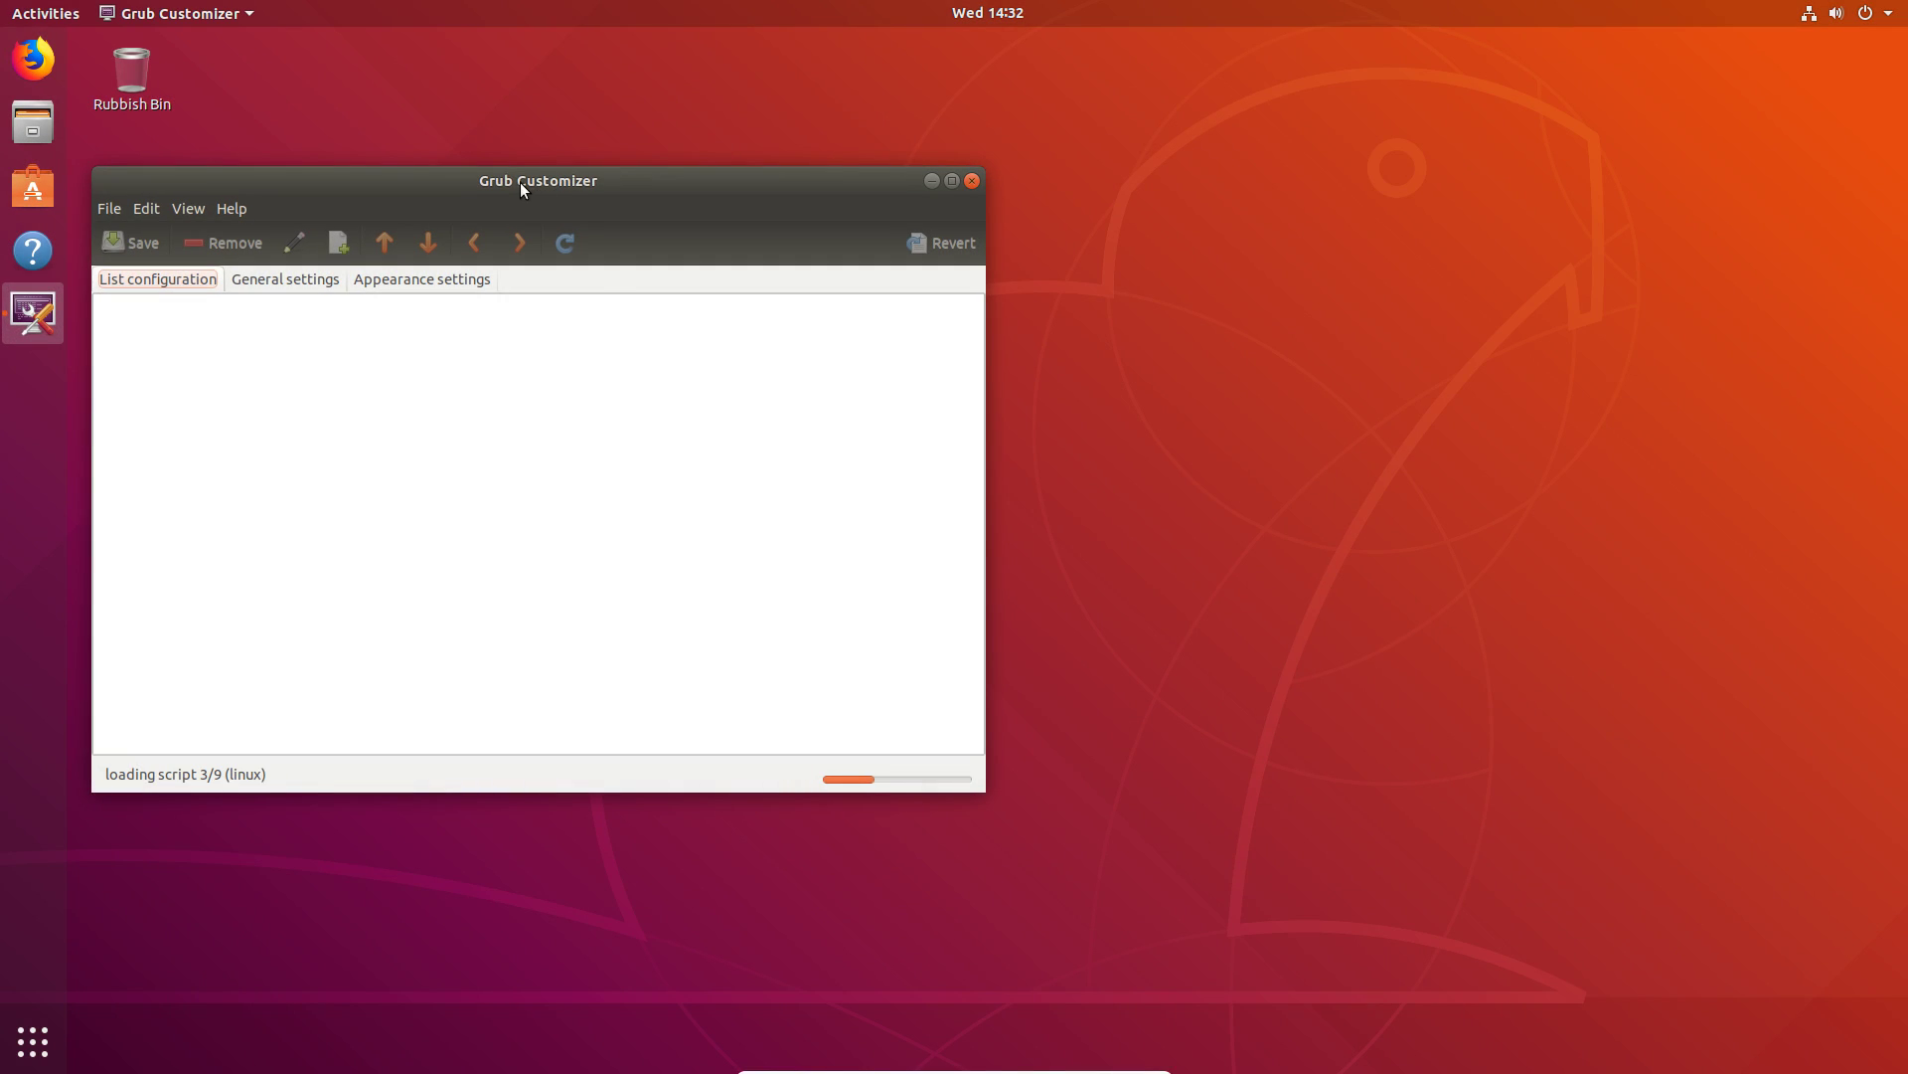
{"action": "left_click_drag", "start_coordinate": [617, 179], "coordinate": [1053, 189]}
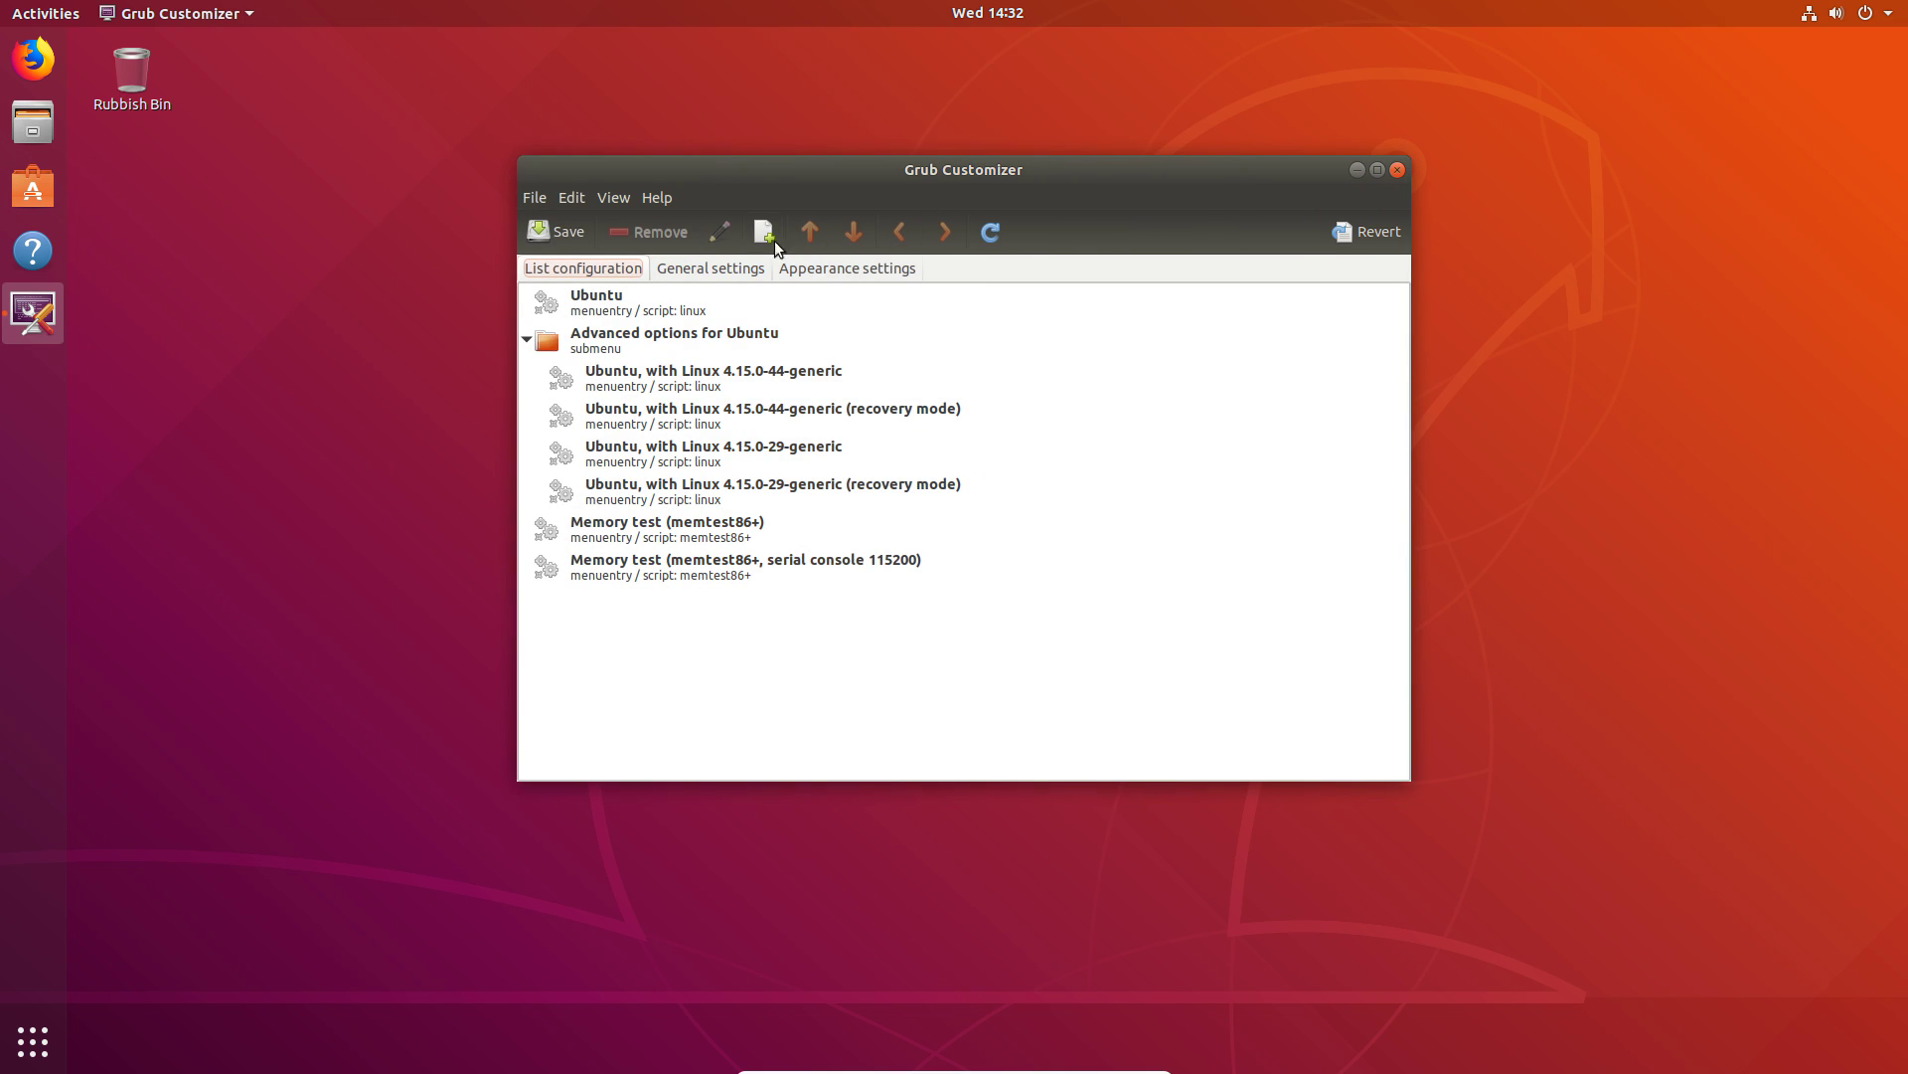
{"action": "key", "text": "super+Up"}
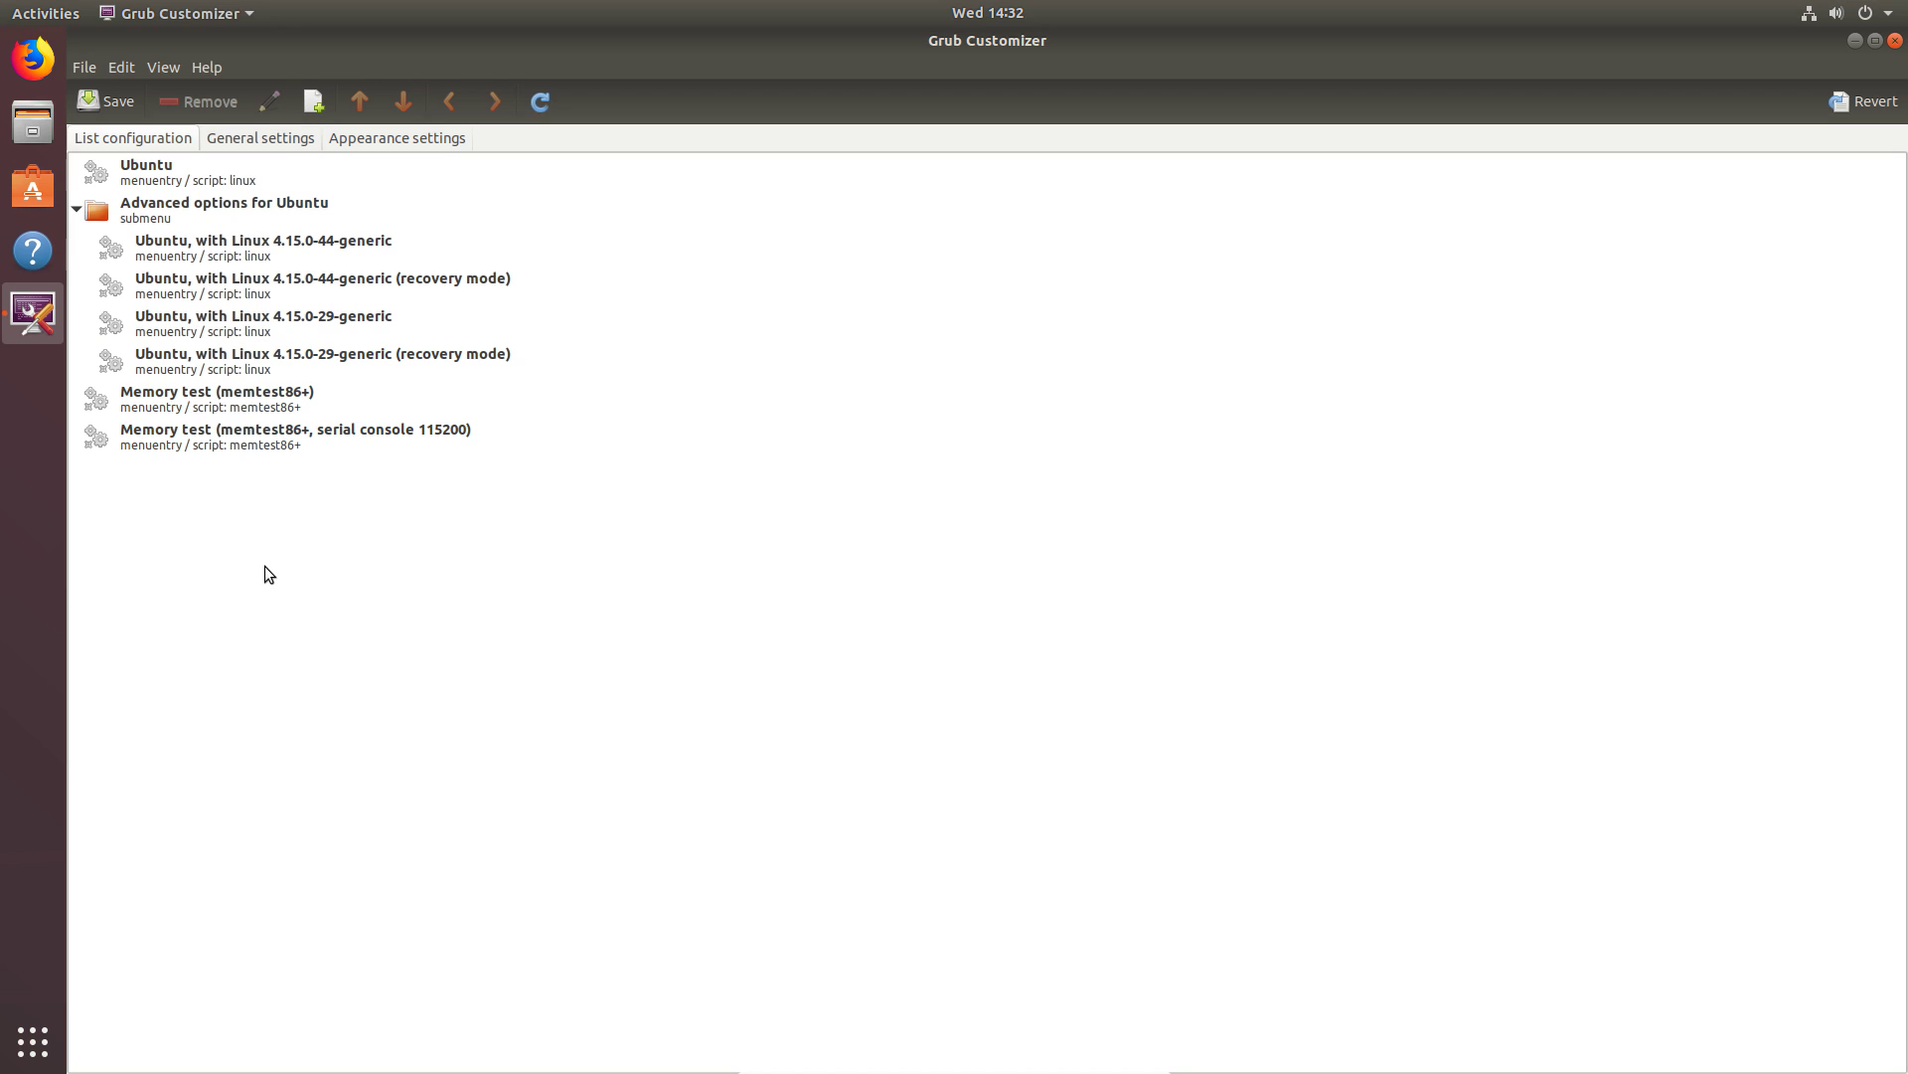
Step: Review the general and appearance settings, save the GRUB configuration, and close Grub Customizer
{"action": "left_click", "coordinate": [239, 142]}
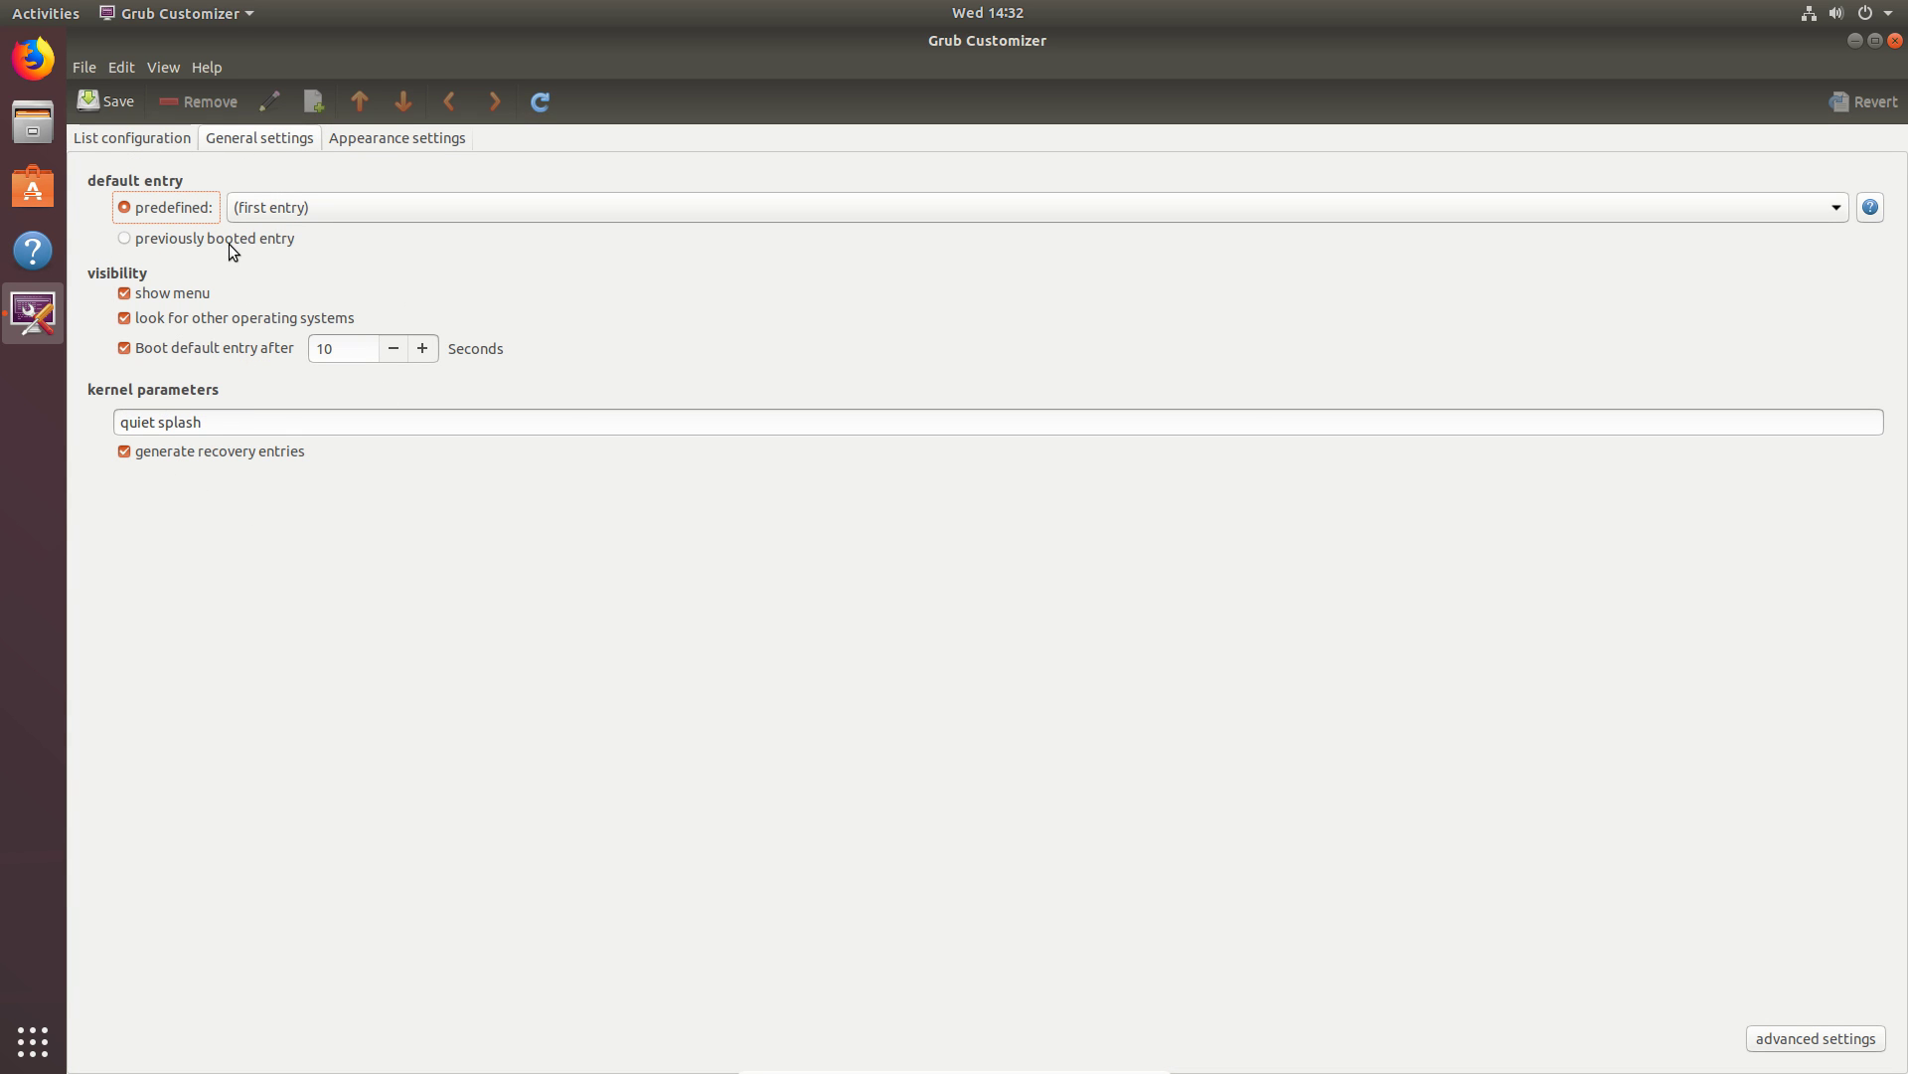
{"action": "left_click", "coordinate": [397, 140]}
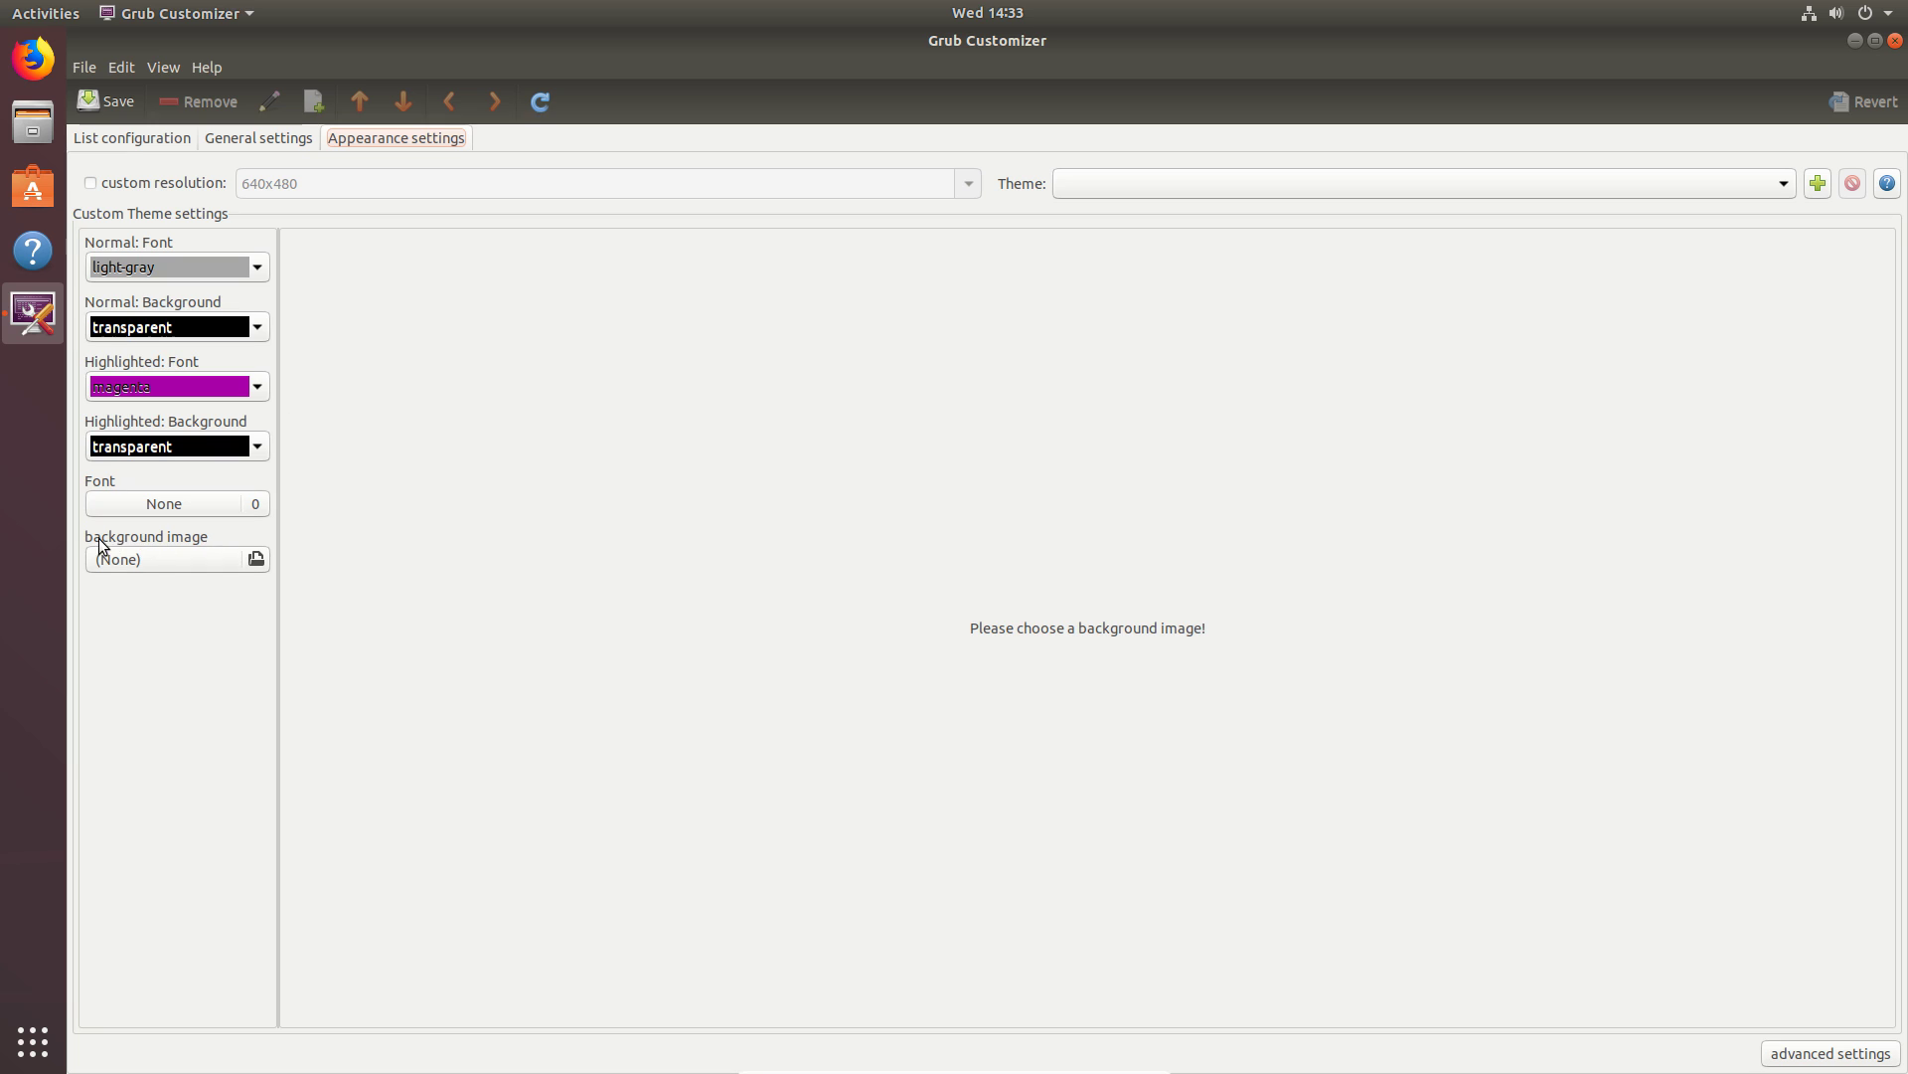
{"action": "left_click", "coordinate": [109, 138]}
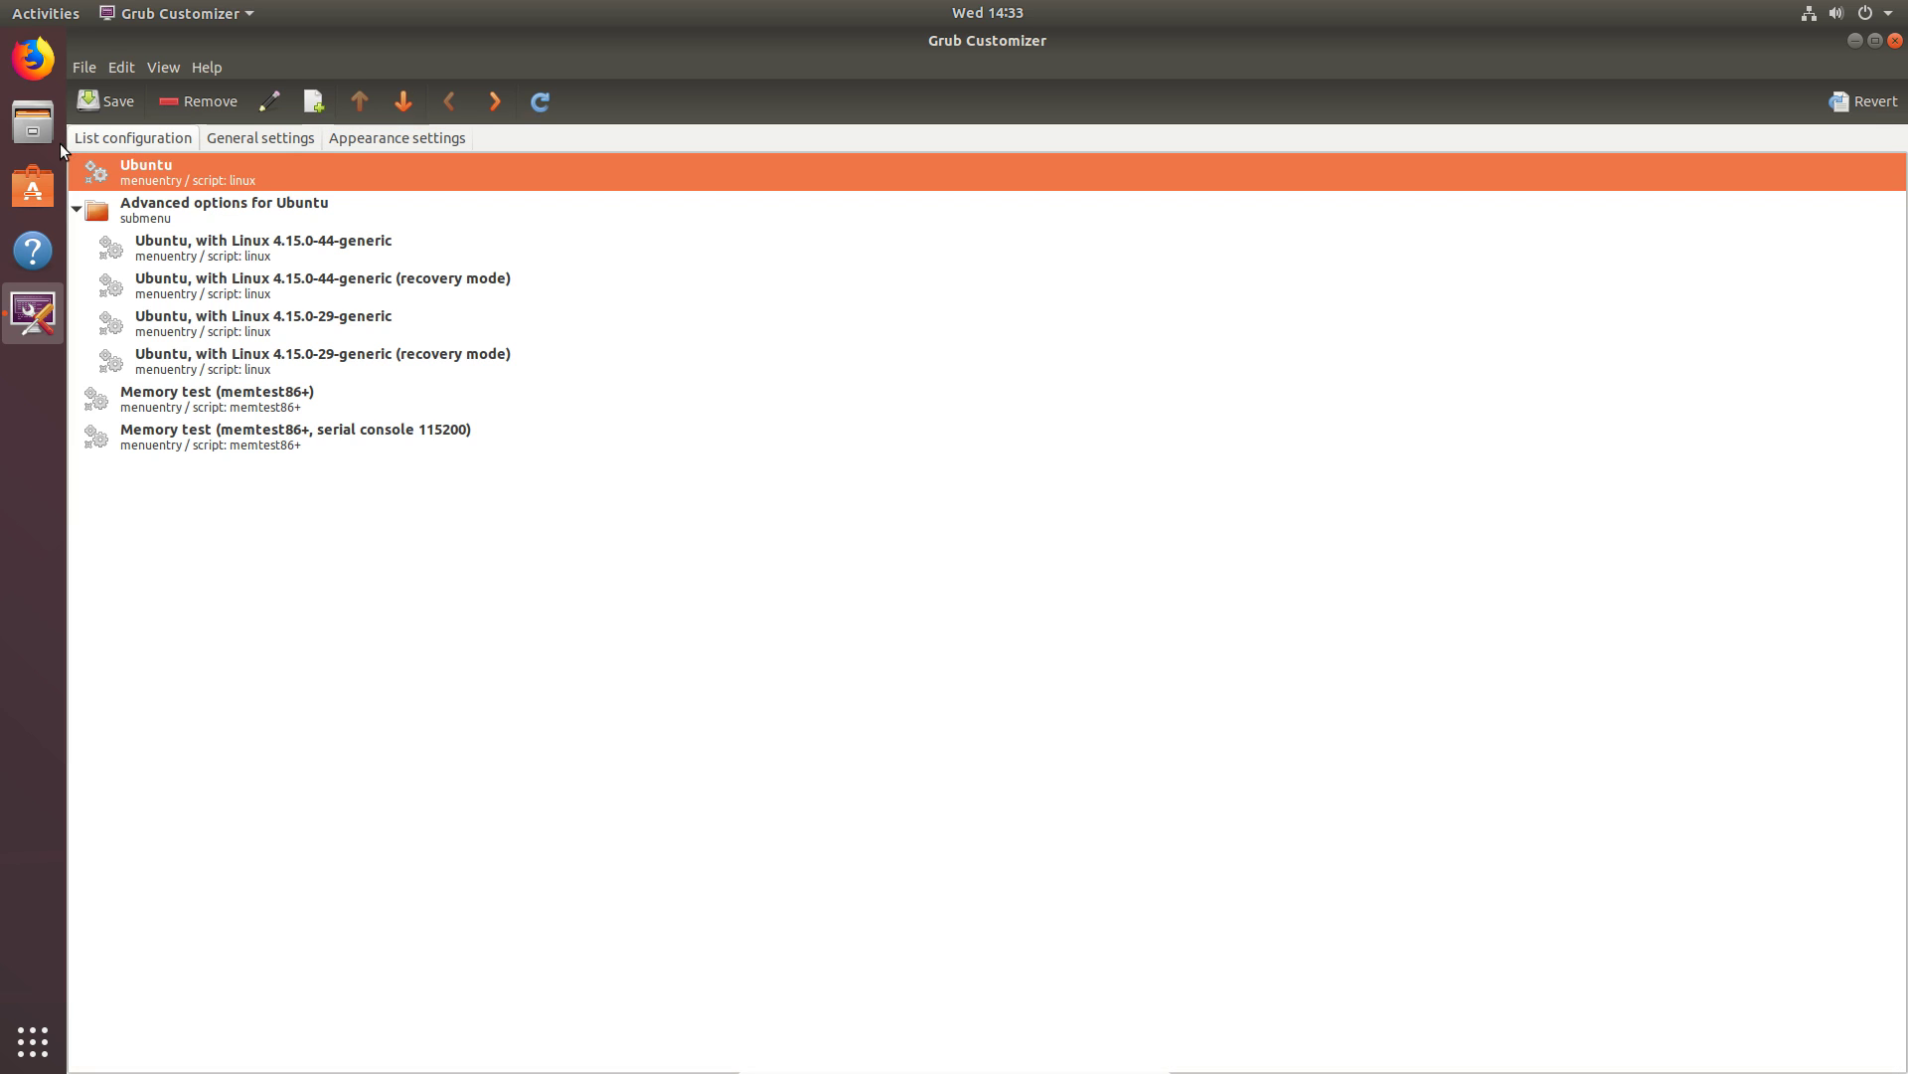
{"action": "left_click", "coordinate": [117, 100]}
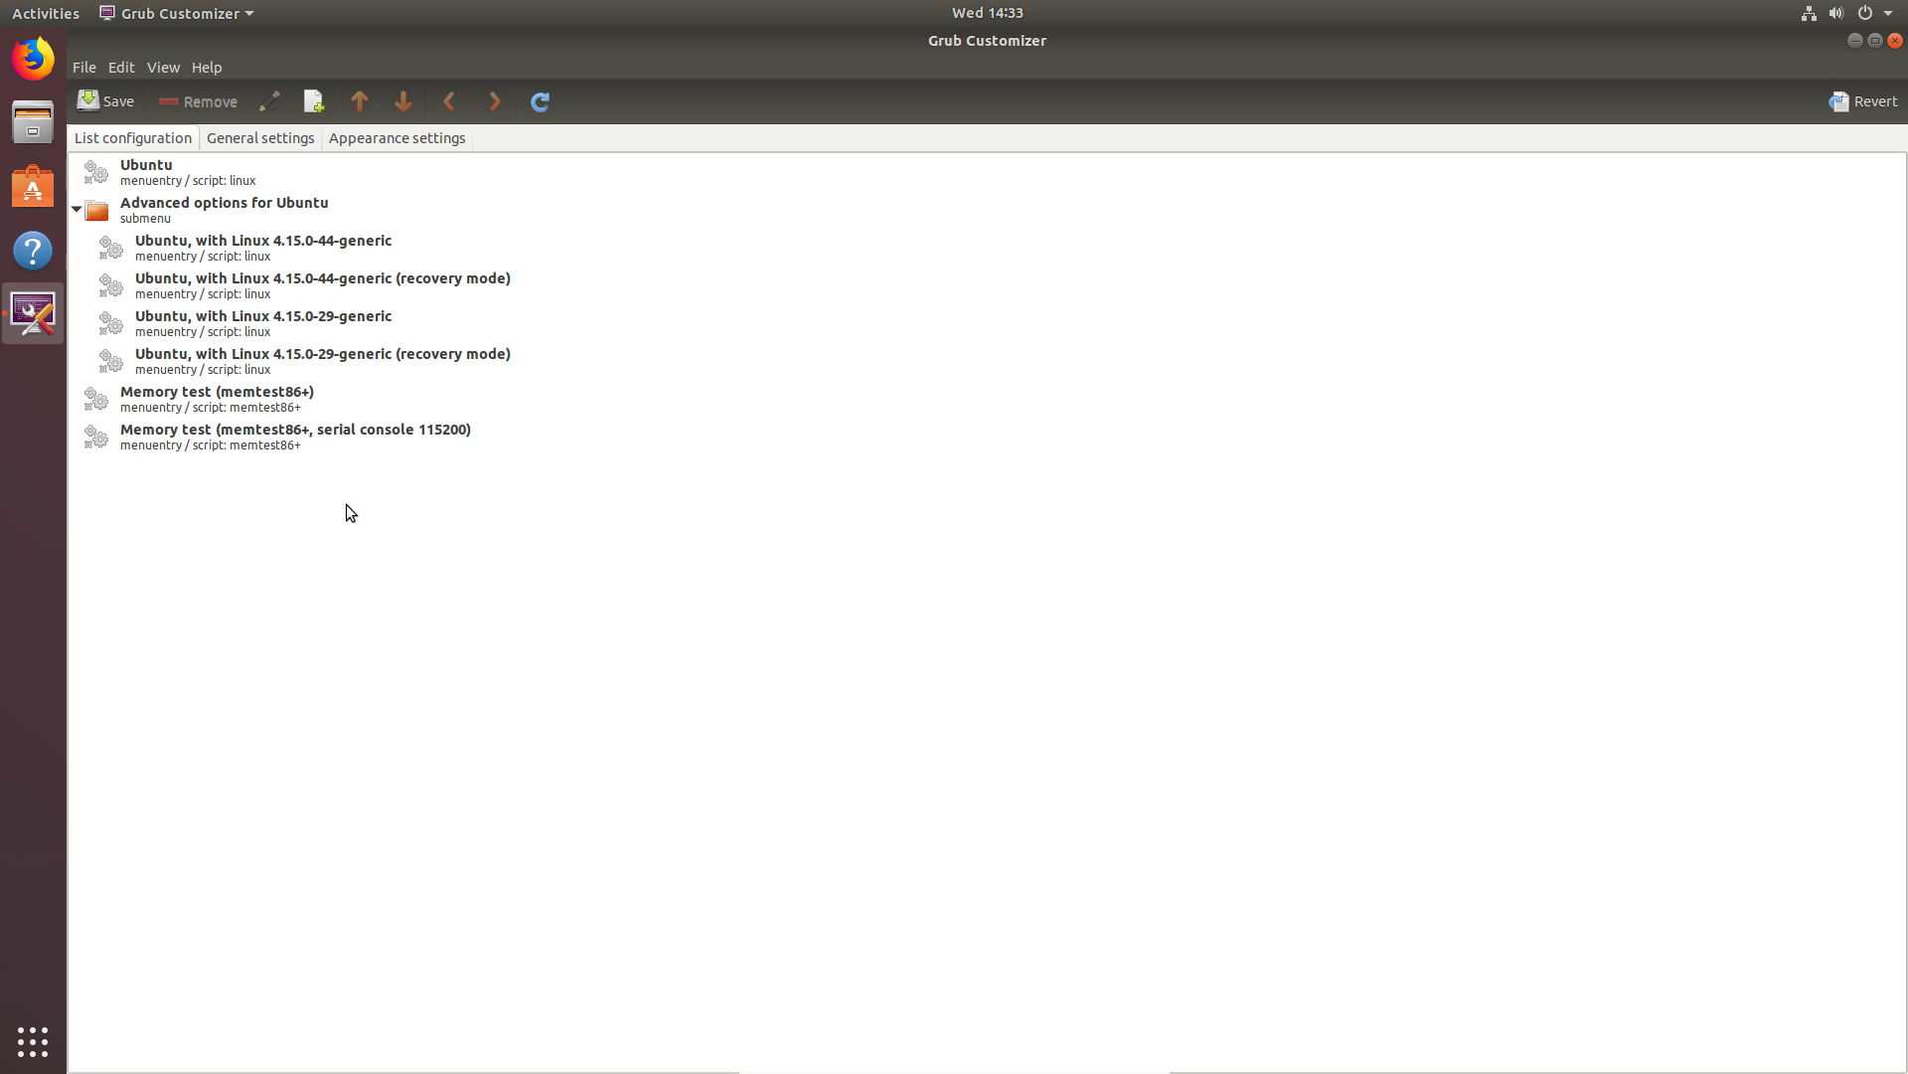
{"action": "key", "text": "ctrl+q"}
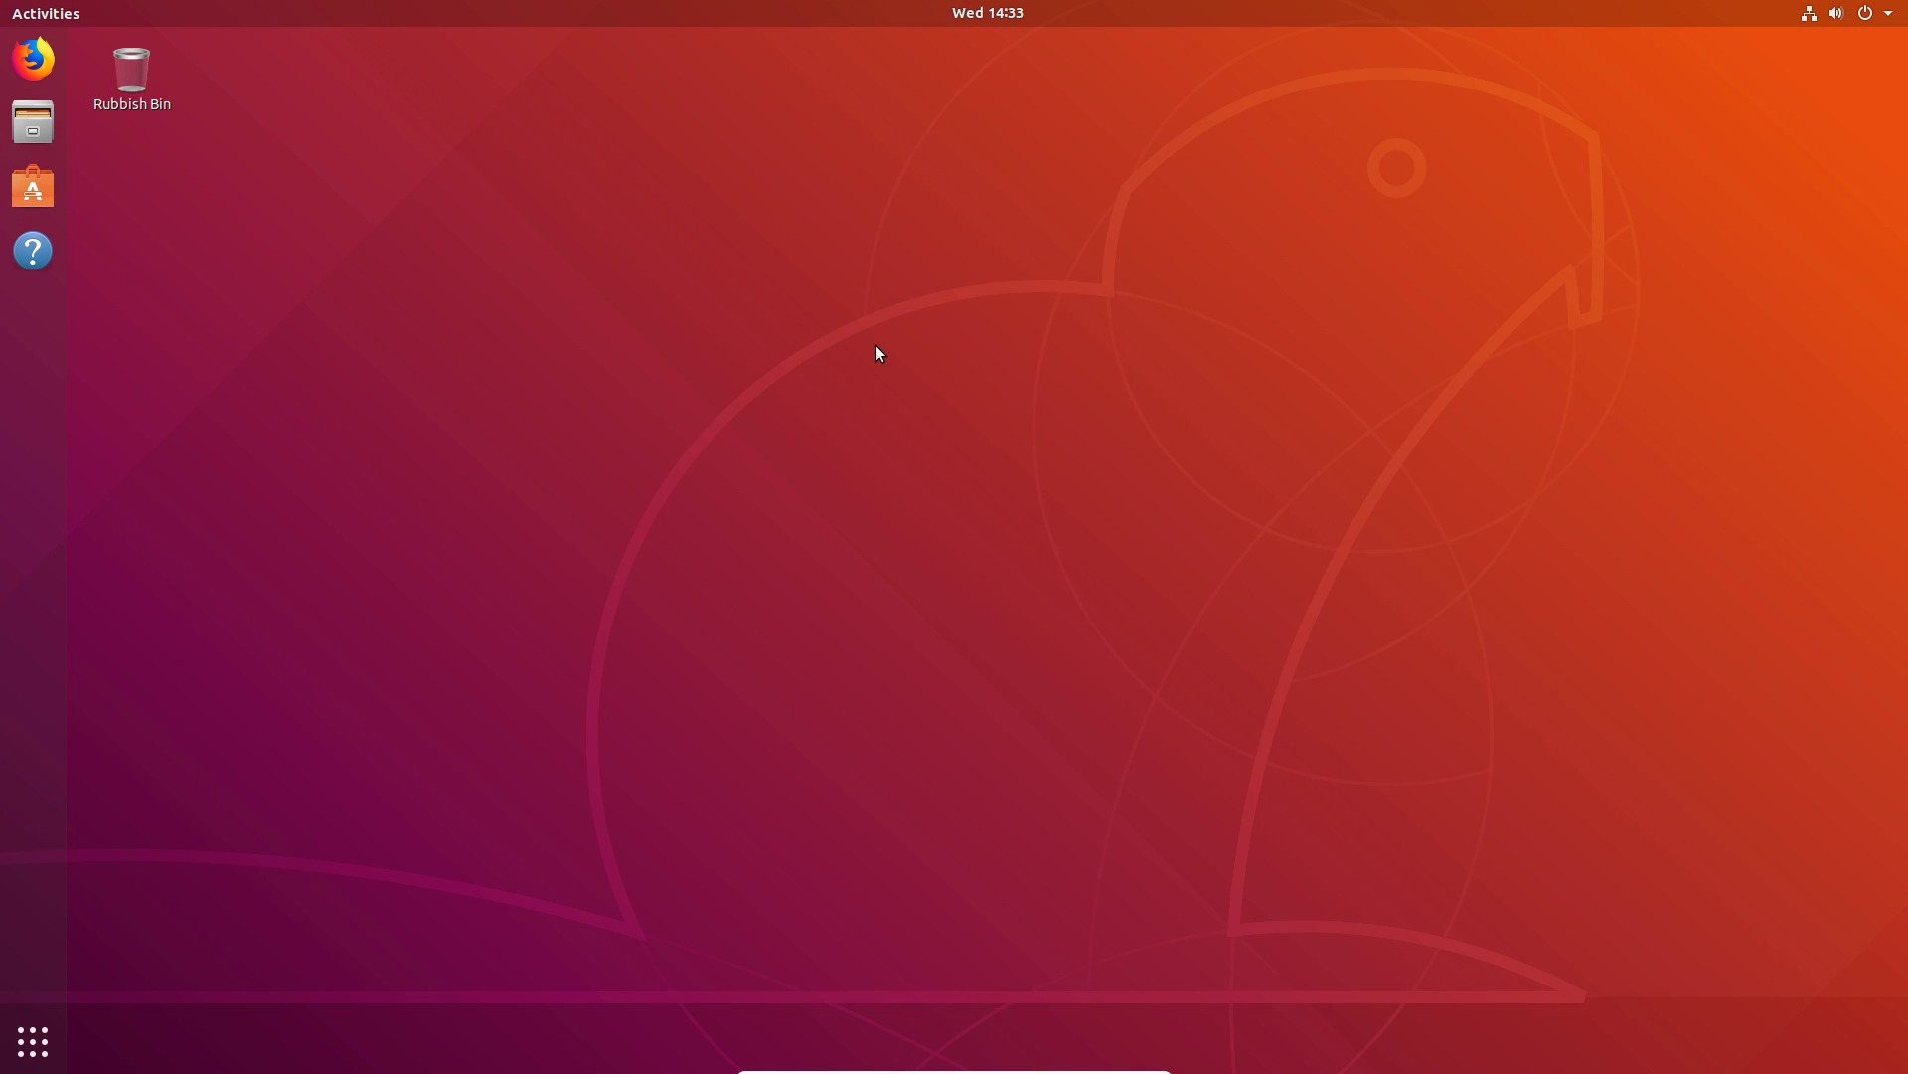